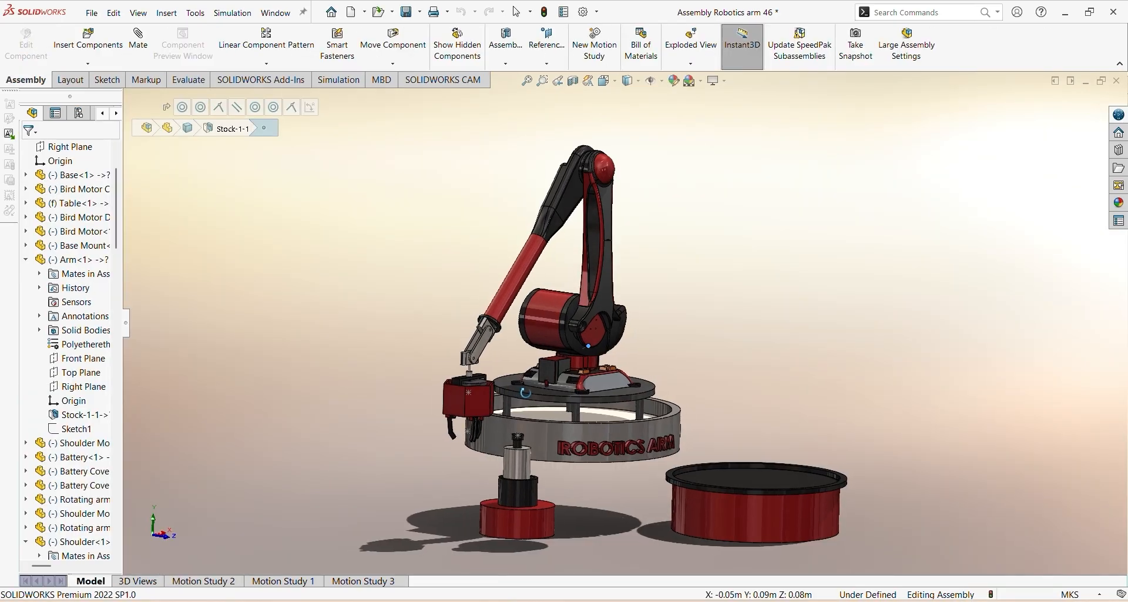
middle_click_drag(526, 392, 526, 249)
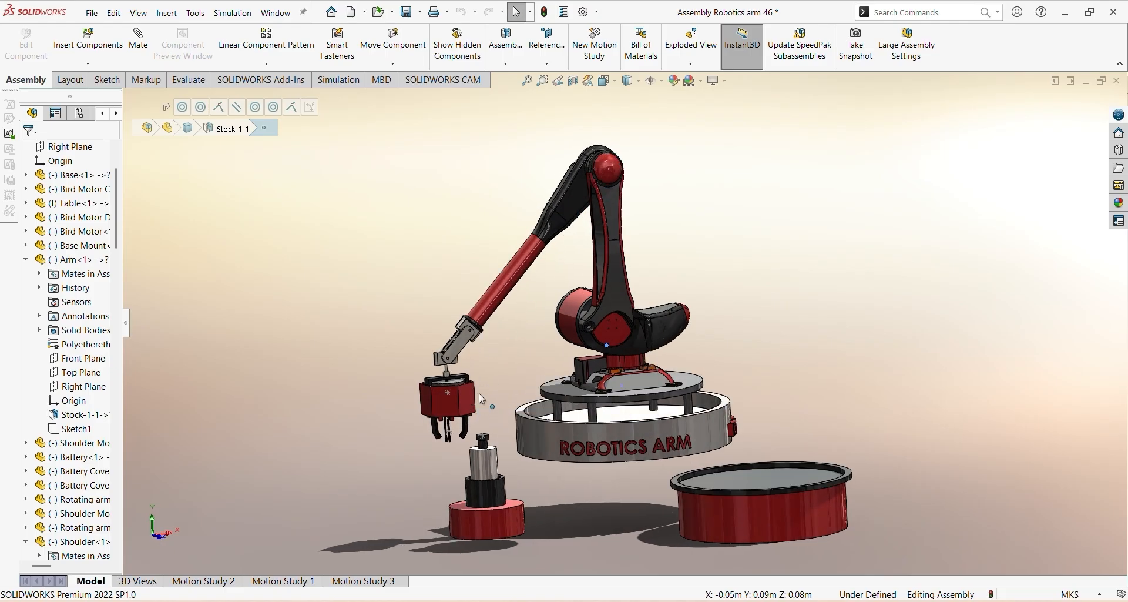
middle_click_drag(479, 394, 505, 389)
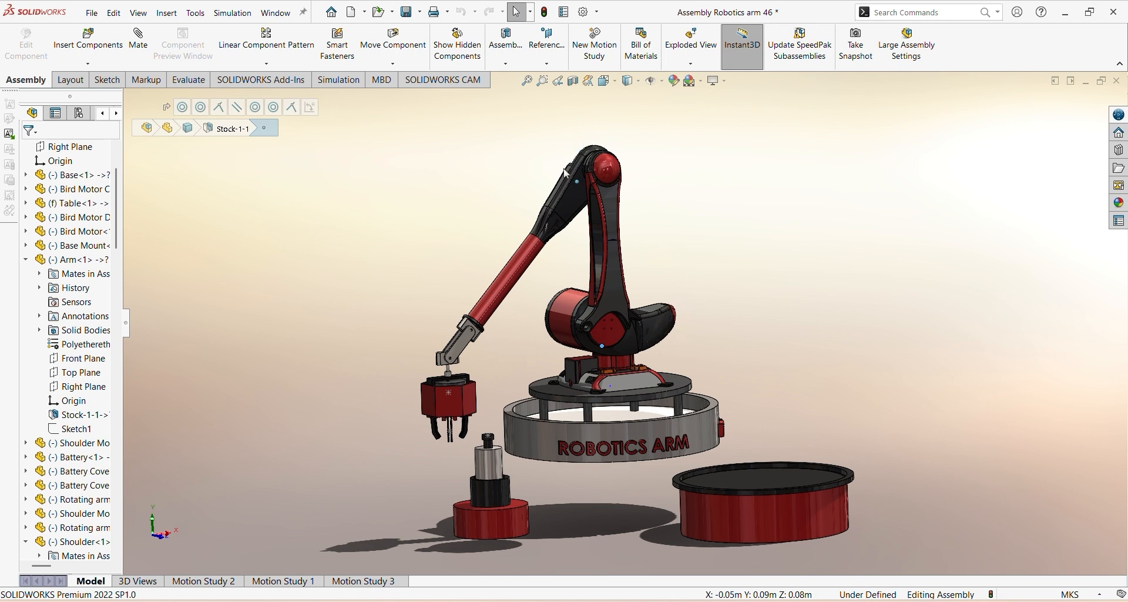
middle_click_drag(575, 292, 590, 271, "ctrl")
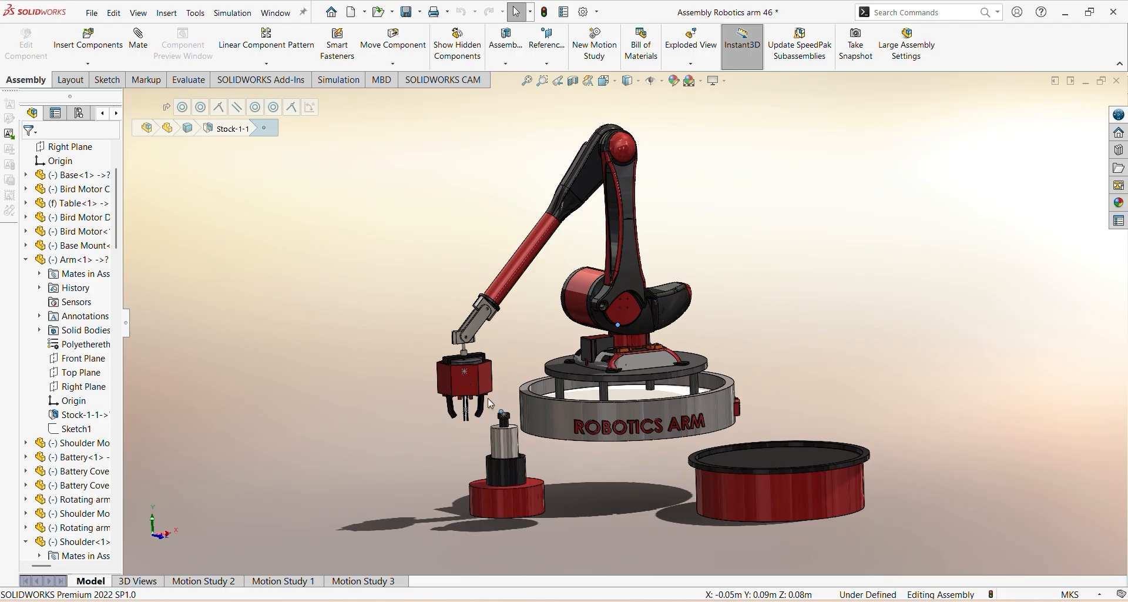
middle_click_drag(497, 357, 501, 381, "ctrl")
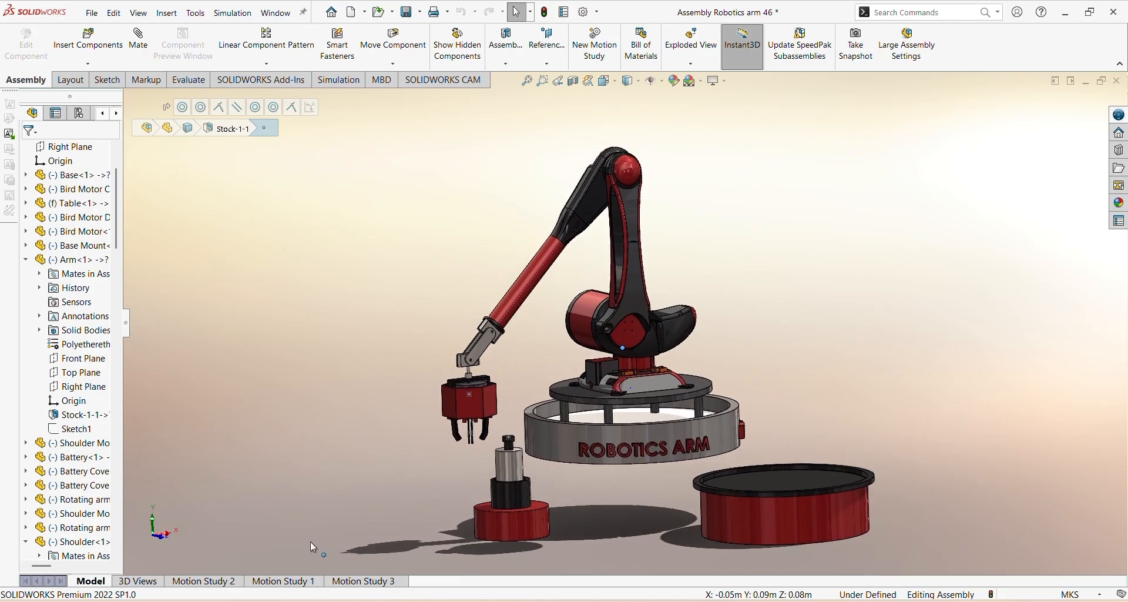
Open Motion Study 2, show the motor torque result plot Plot17, and close it after viewing
left_click(223, 582)
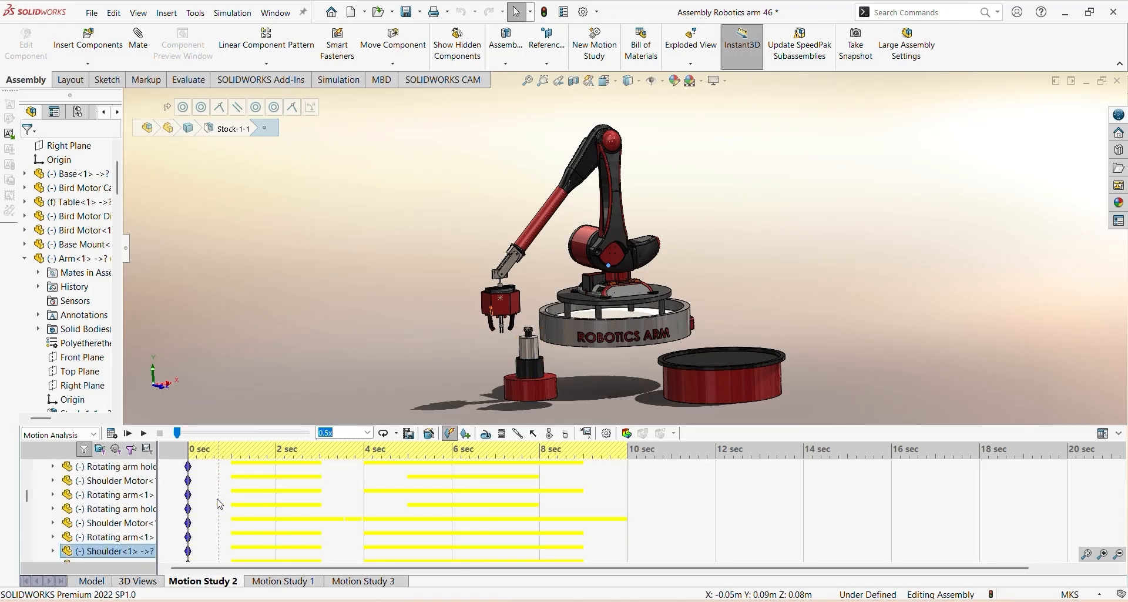
scroll(221, 499, "up", 3)
scroll(252, 497, "down", 1)
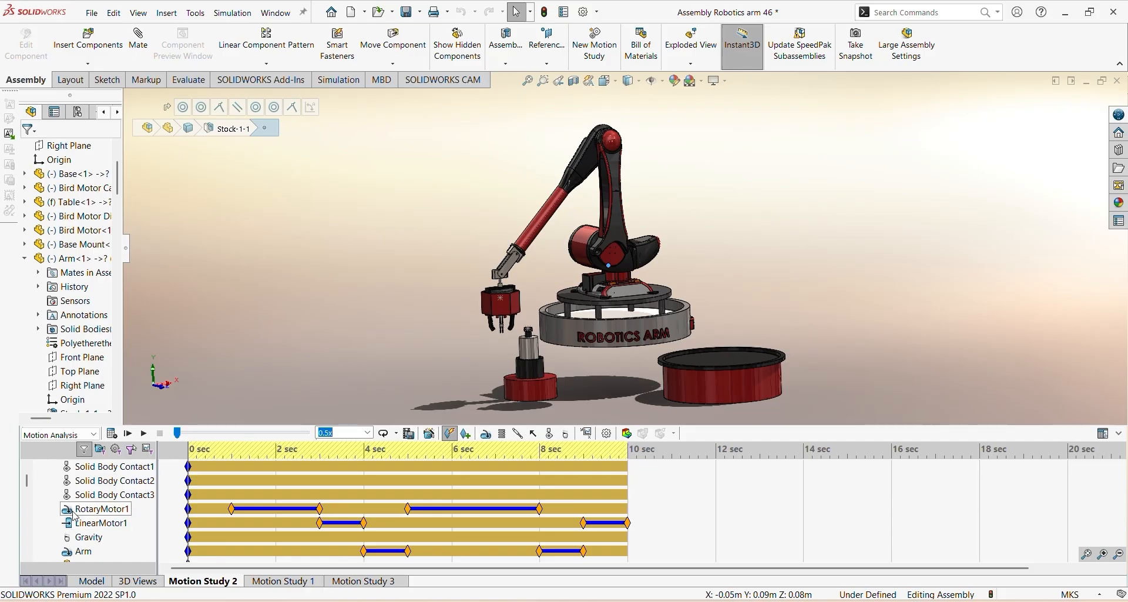
scroll(82, 552, "down", 10)
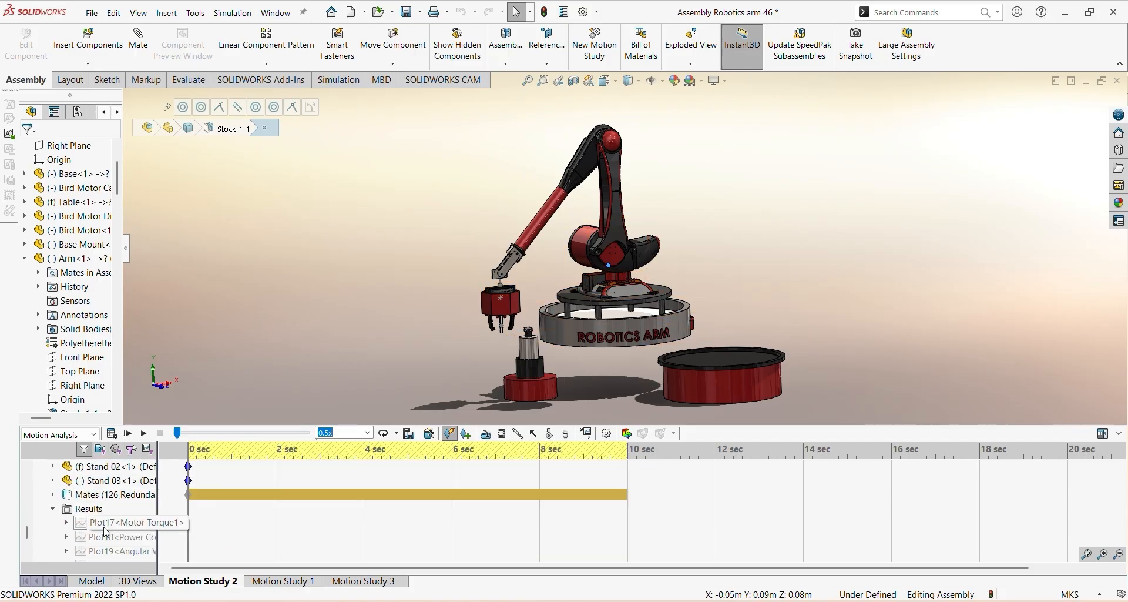
right_click(103, 524)
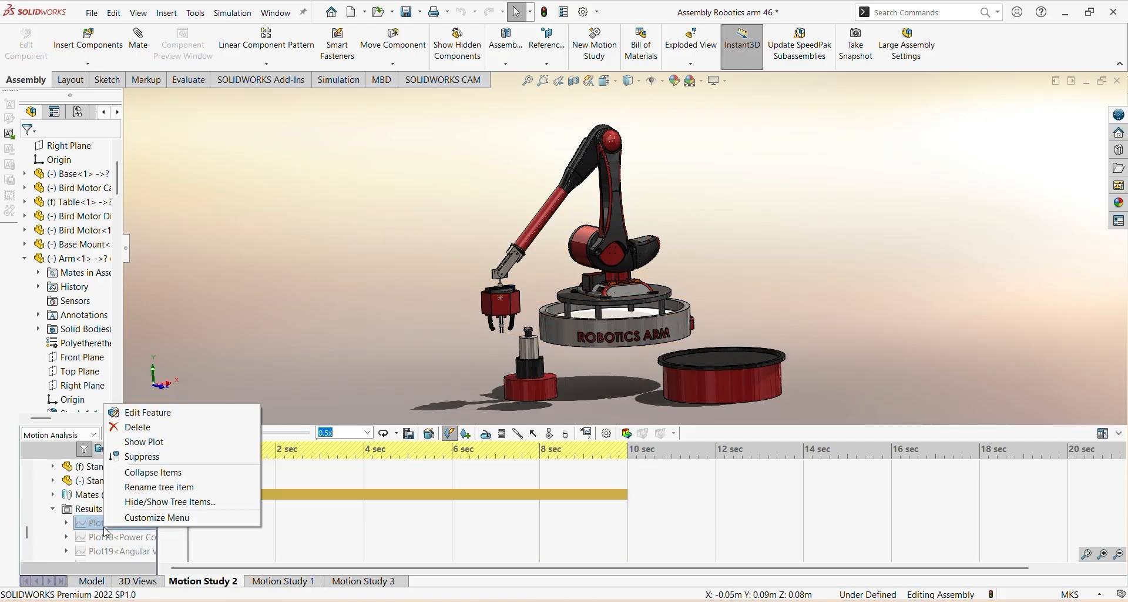
left_click(144, 442)
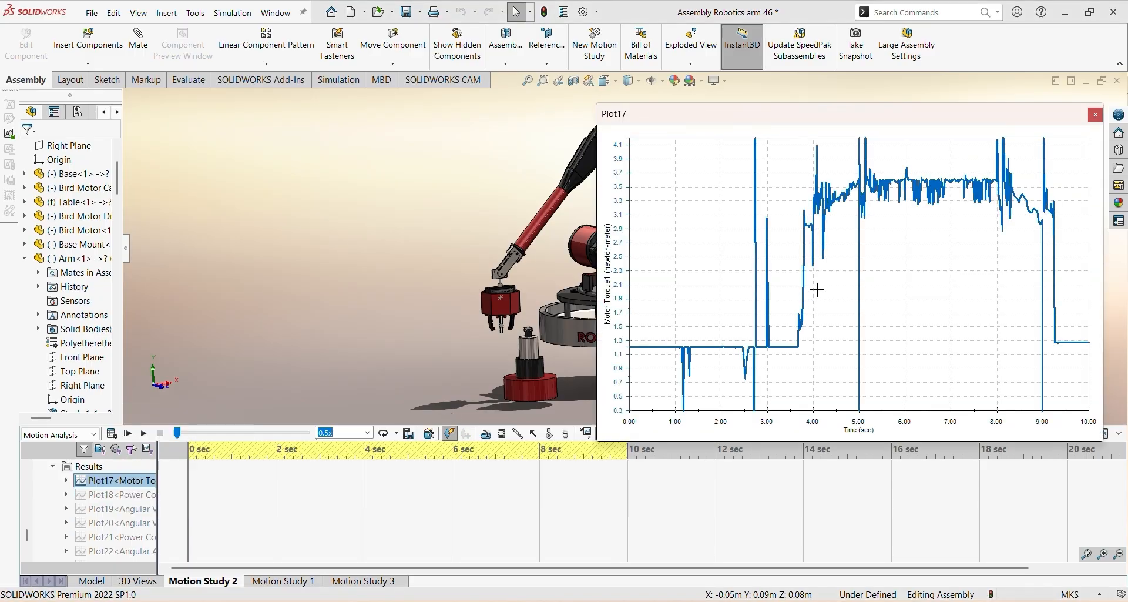
left_click_drag(815, 139, 245, 134)
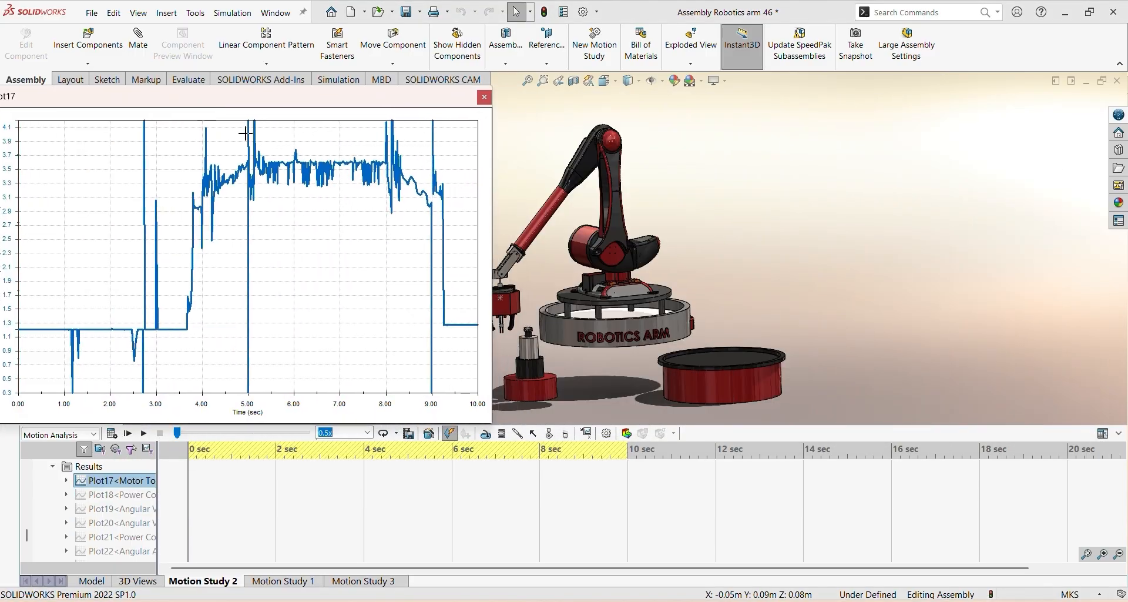
left_click(484, 97)
mouse_move(541, 276)
middle_mouse_down("ctrl")
mouse_move(564, 284)
mouse_move(563, 274)
middle_mouse_up("ctrl")
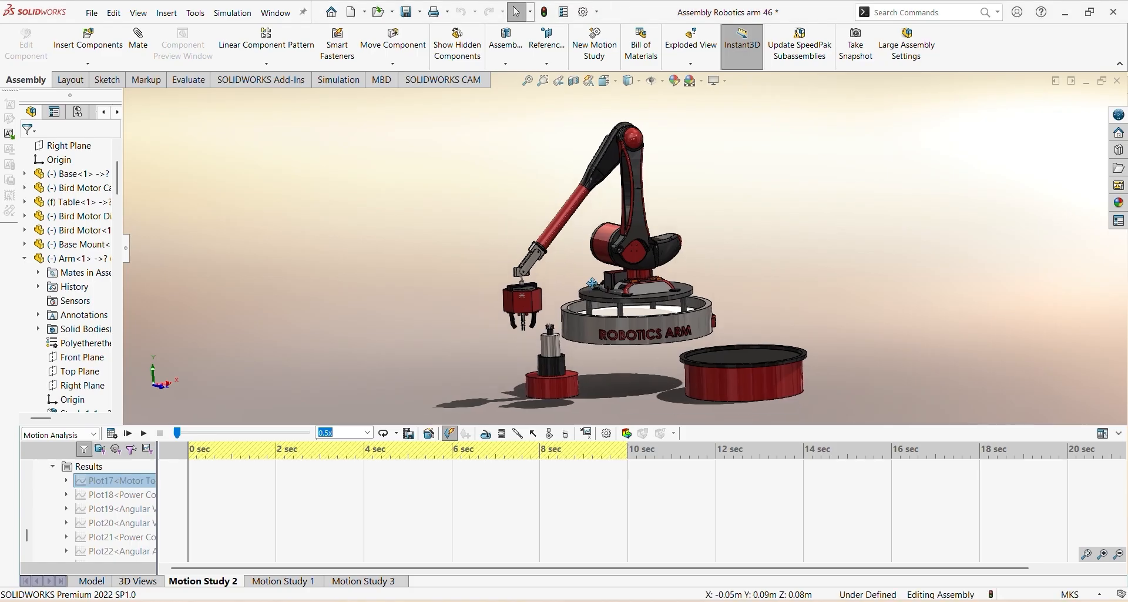
Return to the assembly model, widen the feature tree, and inspect the robot arm, gripper and stands from several angles
left_click(89, 581)
middle_click_drag(515, 363, 550, 353, "ctrl")
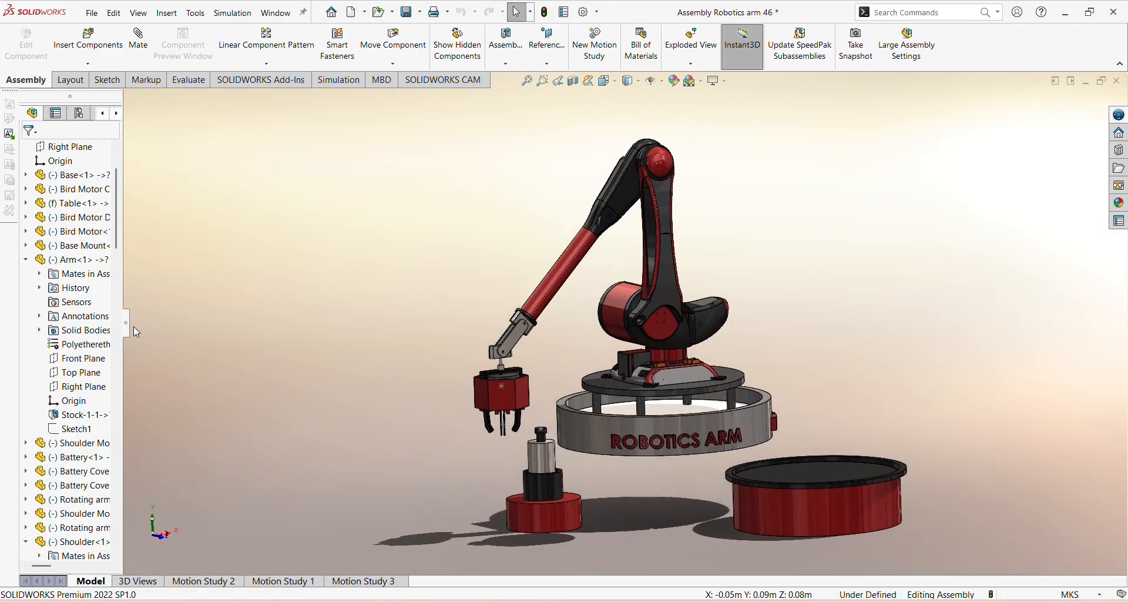
left_click_drag(124, 302, 204, 315)
scroll(497, 363, "down", 3)
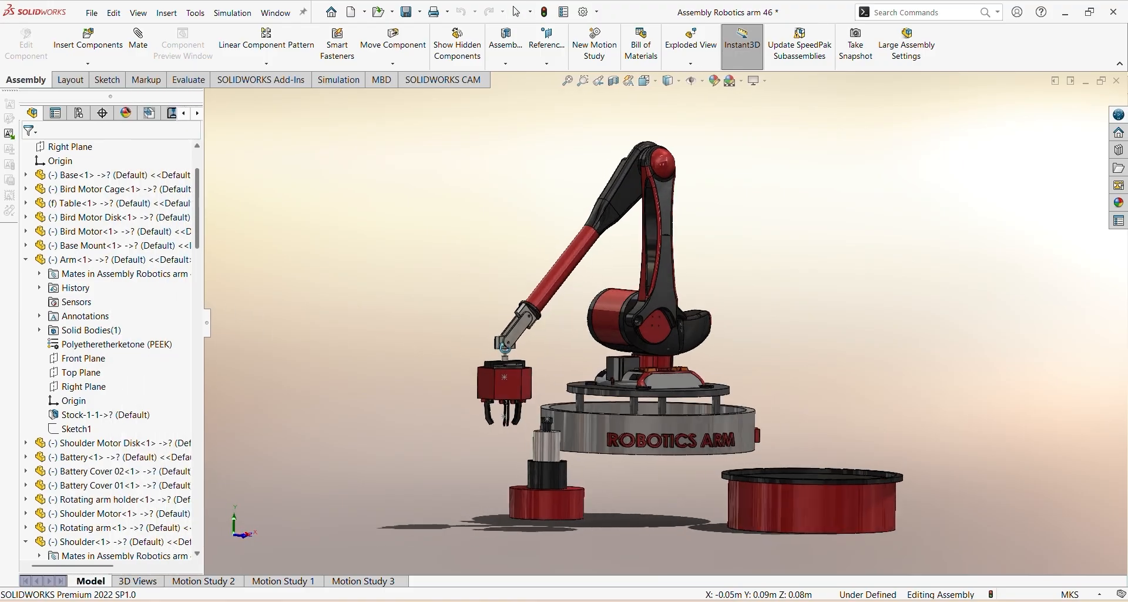
scroll(526, 355, "up", 3)
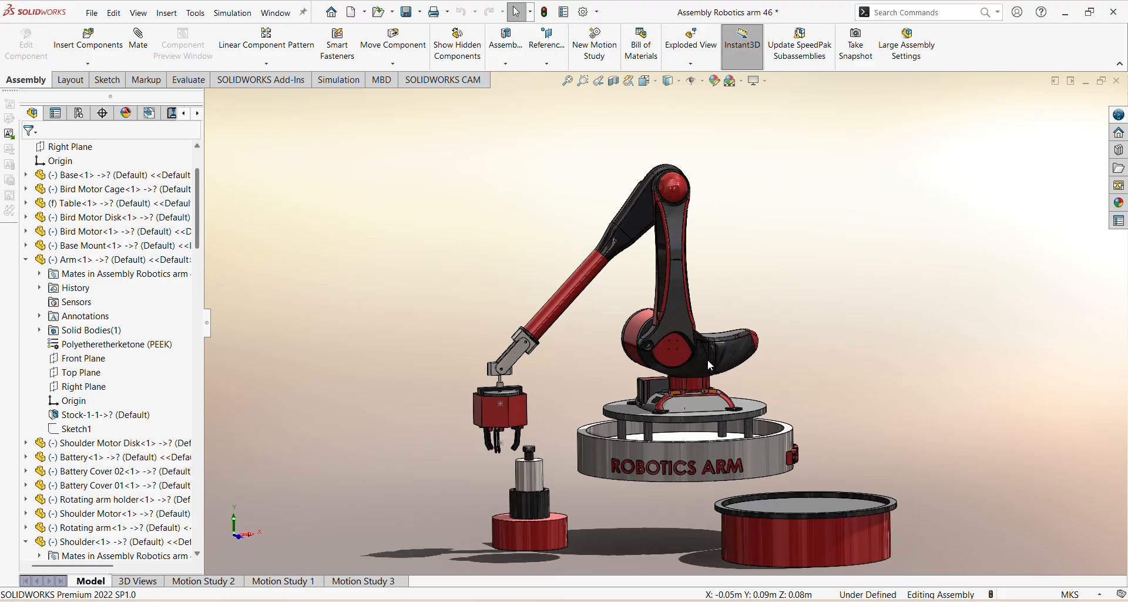
middle_click_drag(633, 388, 604, 356, "ctrl")
middle_click_drag(482, 411, 497, 418)
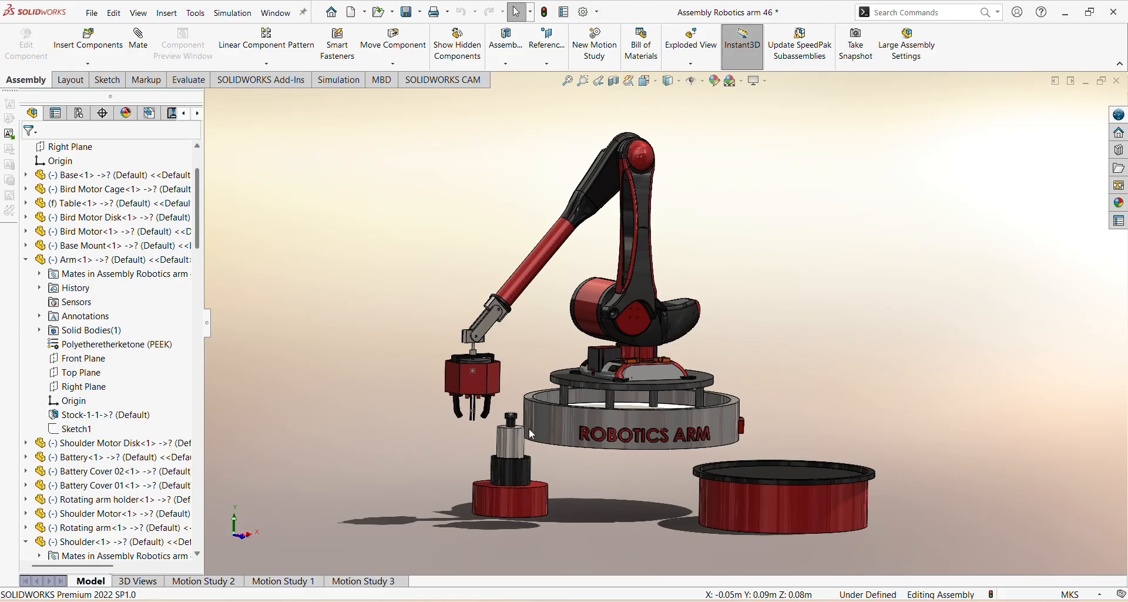
middle_click_drag(495, 445, 553, 400)
scroll(537, 383, "up", 1)
scroll(544, 383, "down", 1)
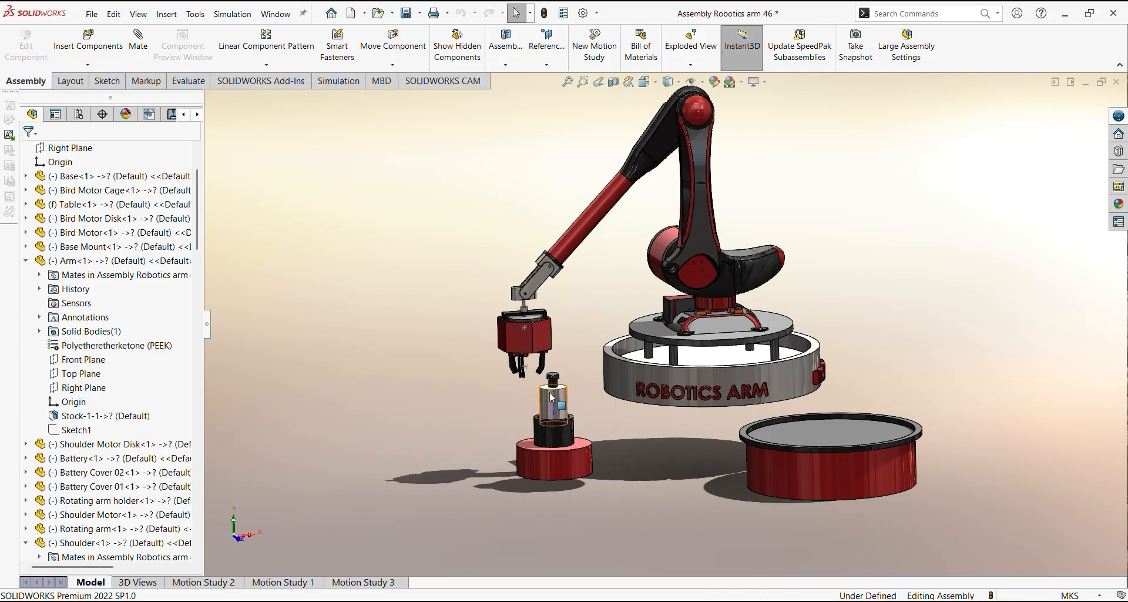
Play the Motion Study 2 simulation of the robot arm and stop it near the end
left_click(212, 582)
scroll(43, 511, "down", 3)
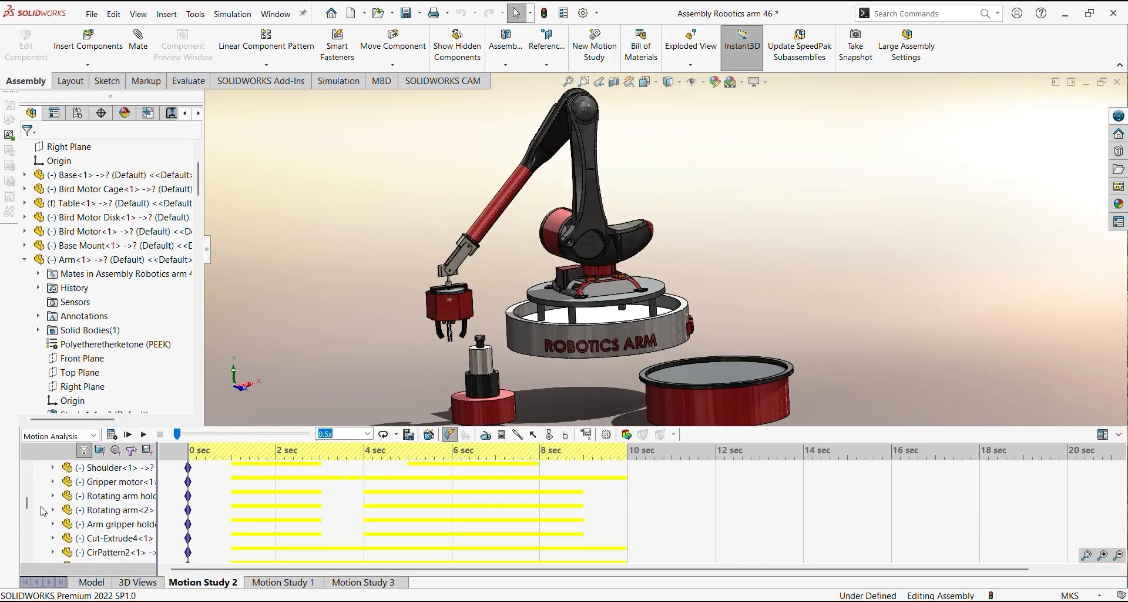
scroll(42, 511, "up", 5)
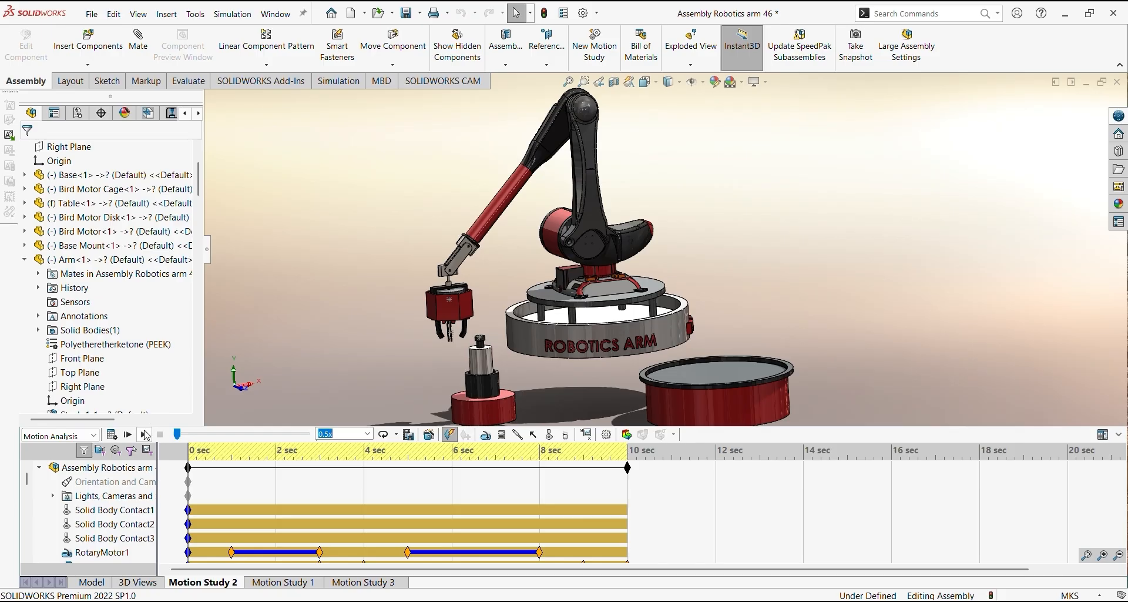
left_click(145, 435)
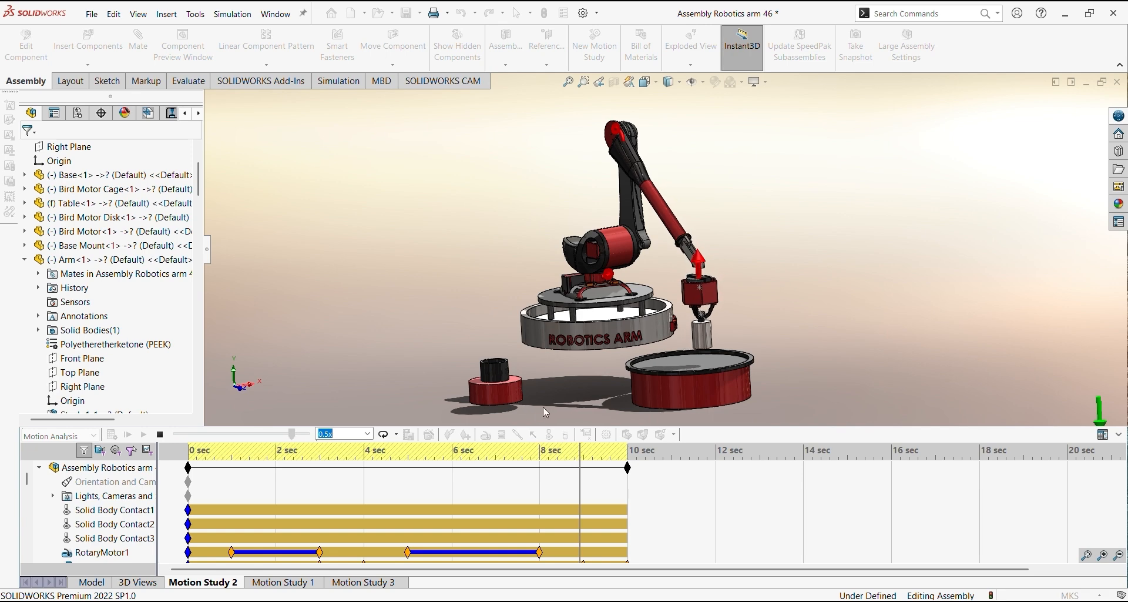
left_click(162, 435)
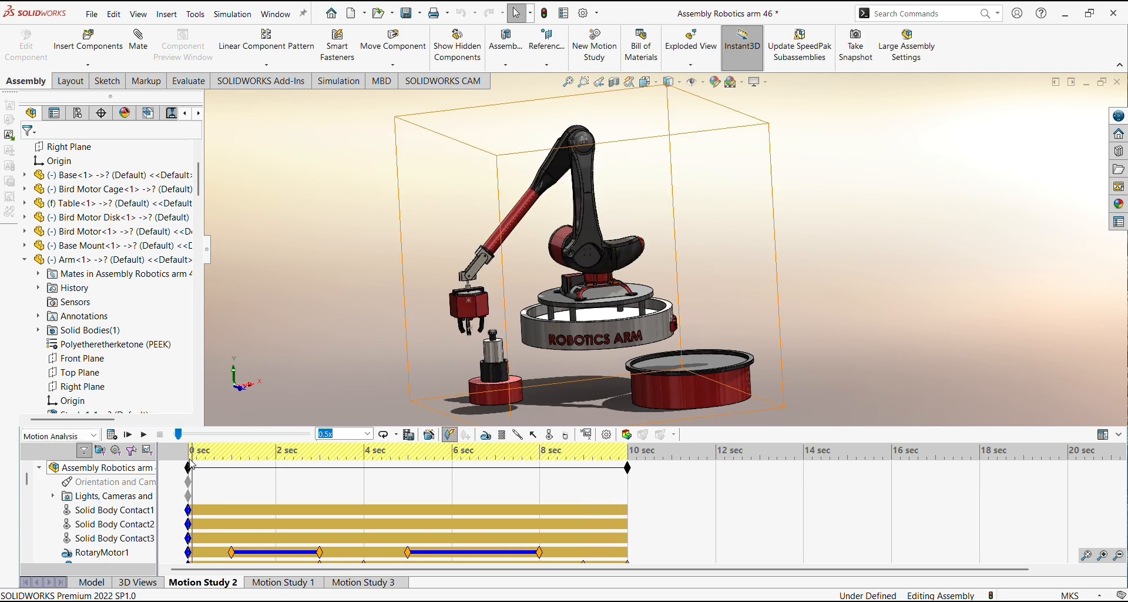
Show the motor torque plot Plot17 and move the study's current time to about 3.8 seconds
left_click_drag(23, 477, 29, 531)
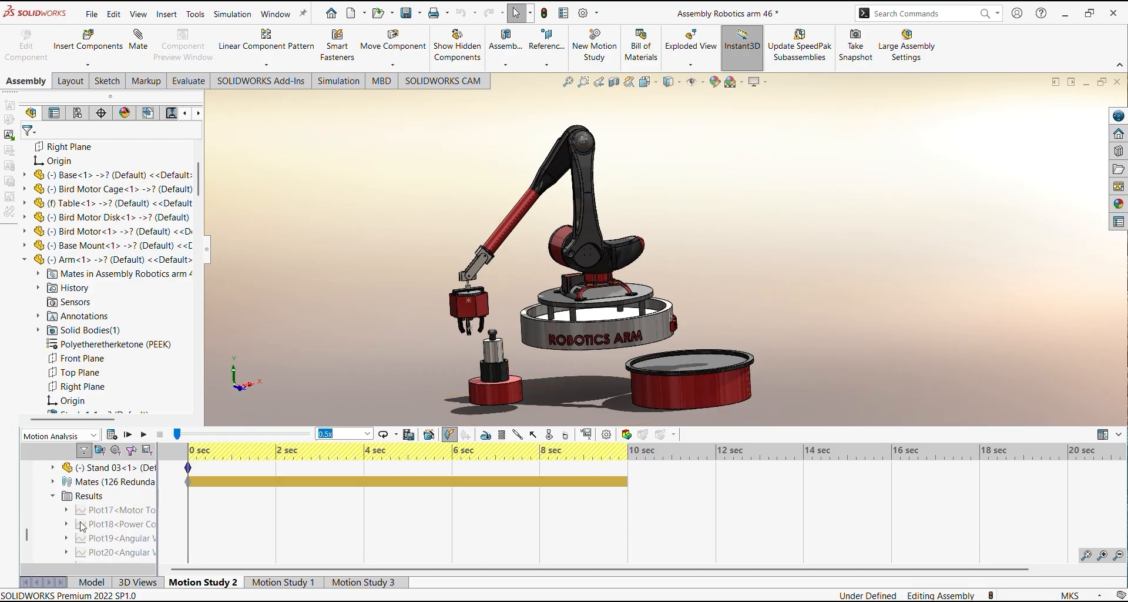
right_click(115, 510)
left_click(168, 429)
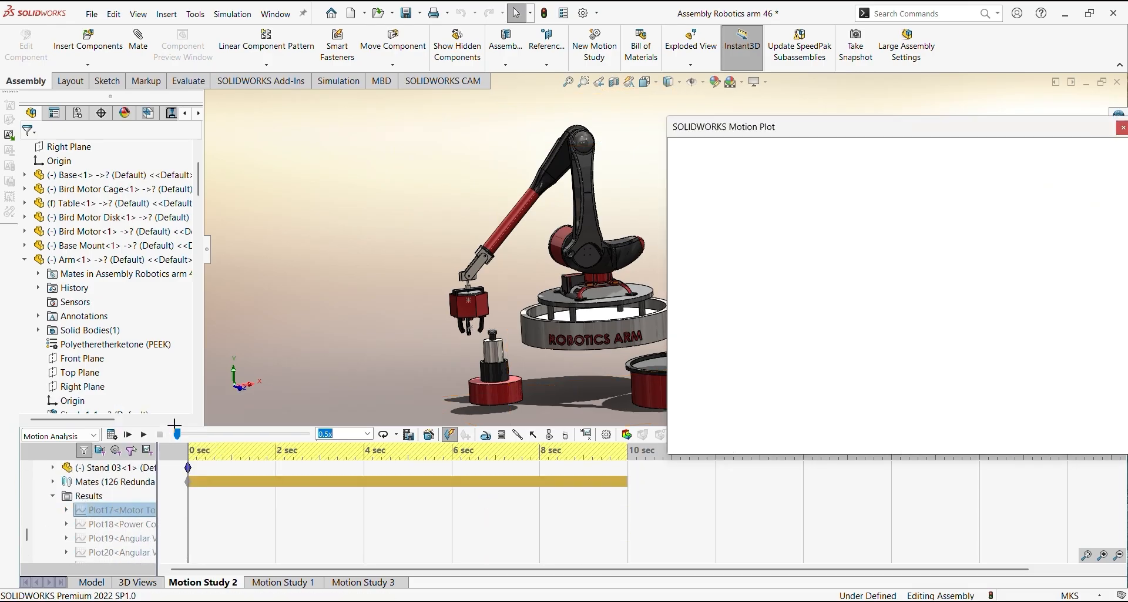
scroll(221, 479, "down", 10)
scroll(221, 482, "up", 10)
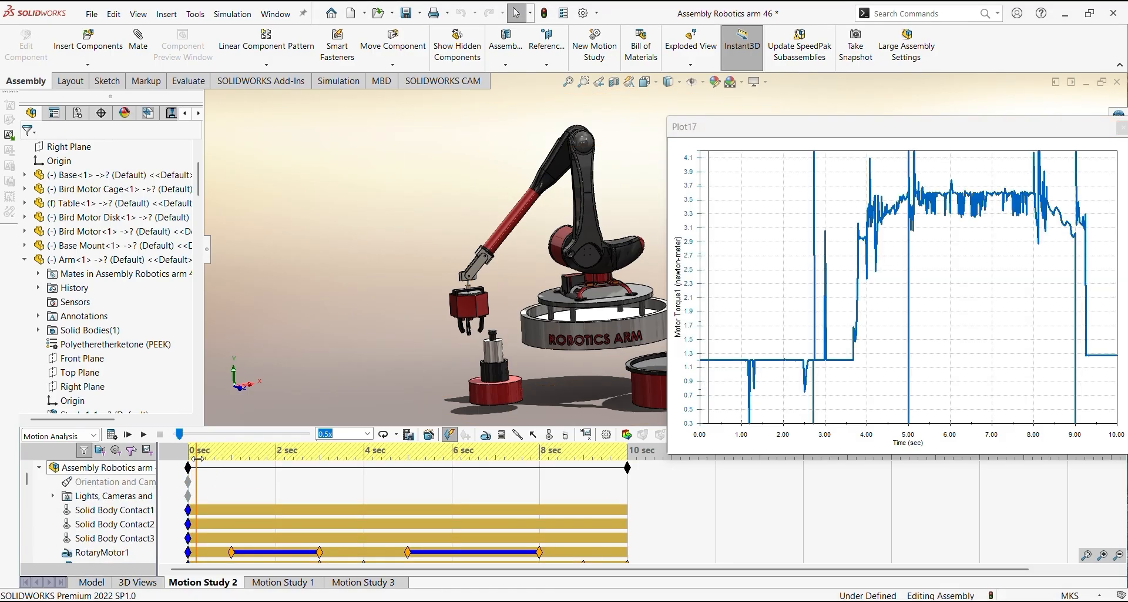
left_click_drag(189, 459, 355, 464)
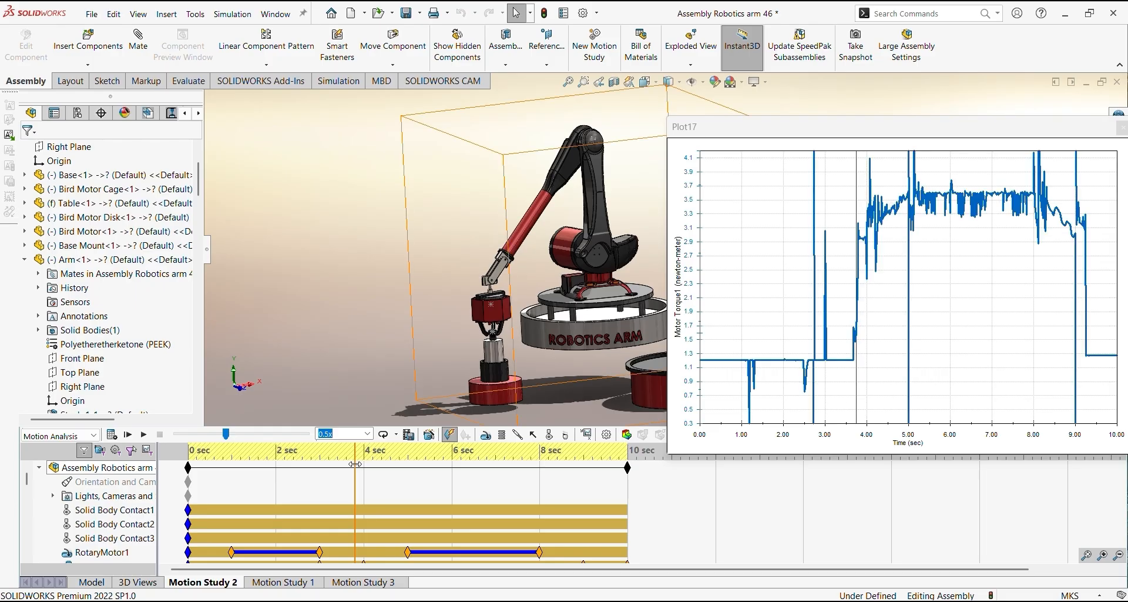
middle_click_drag(569, 365, 527, 374)
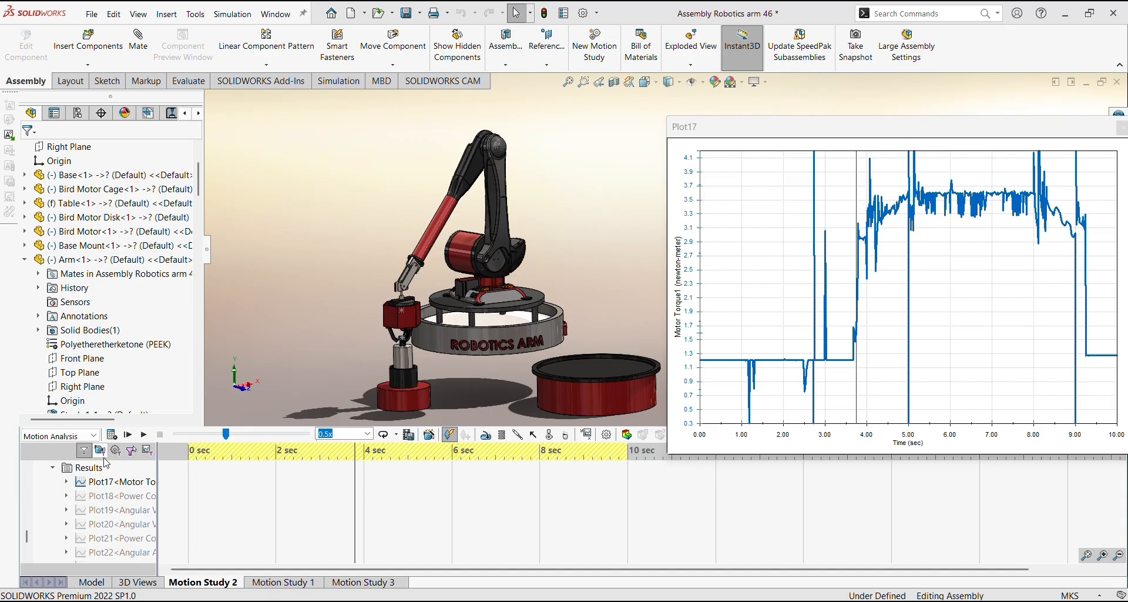
Select Motion Analysis as the study type and look through the components in the motion study tree
left_click(90, 436)
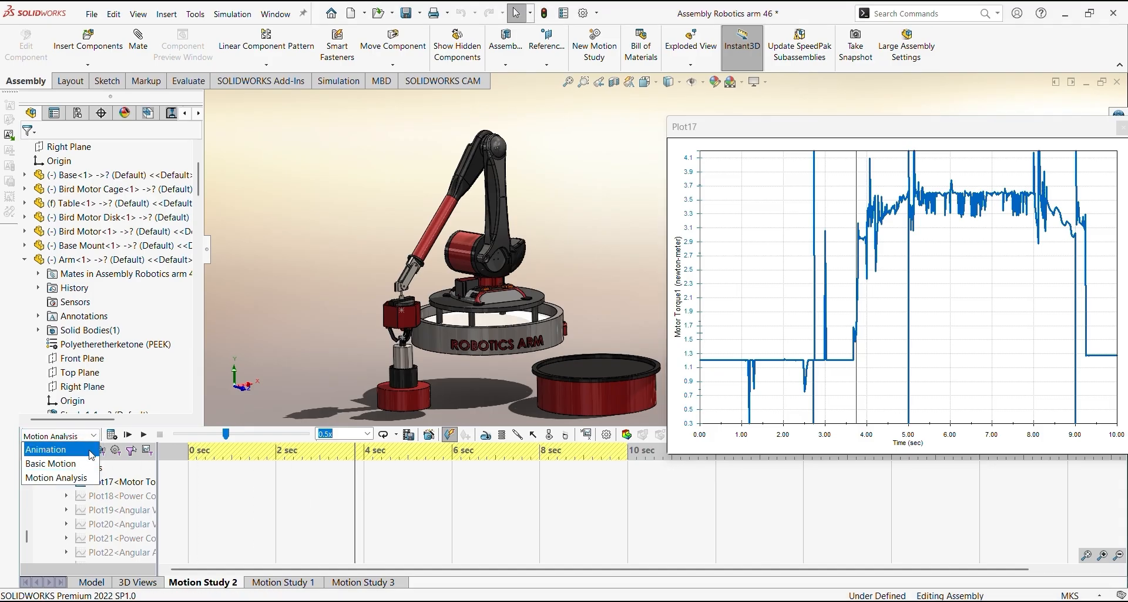
left_click(82, 479)
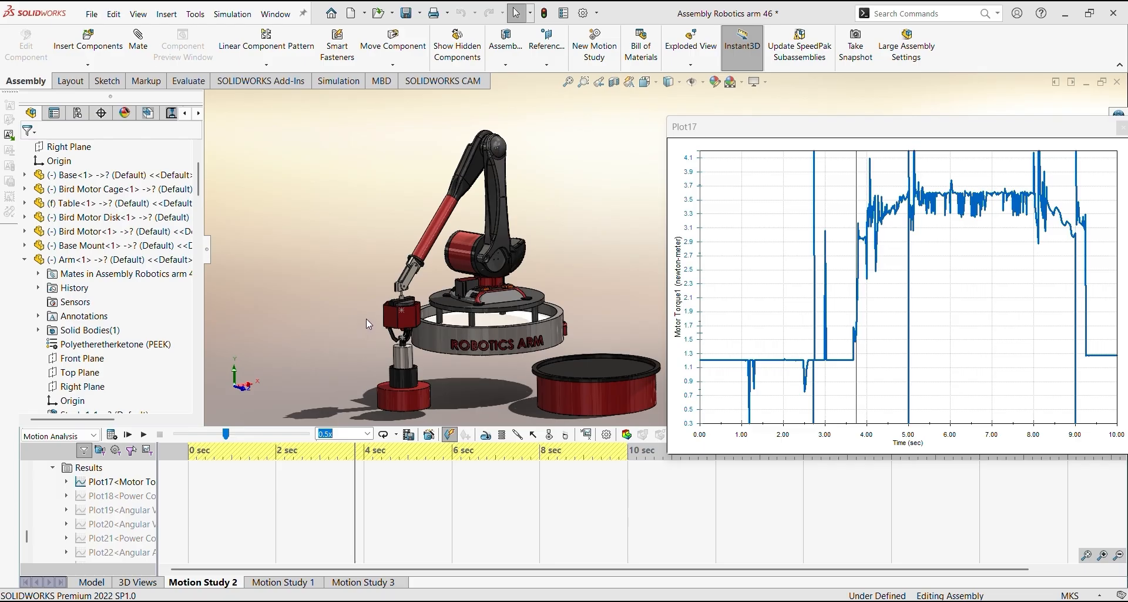
scroll(94, 496, "up", 5)
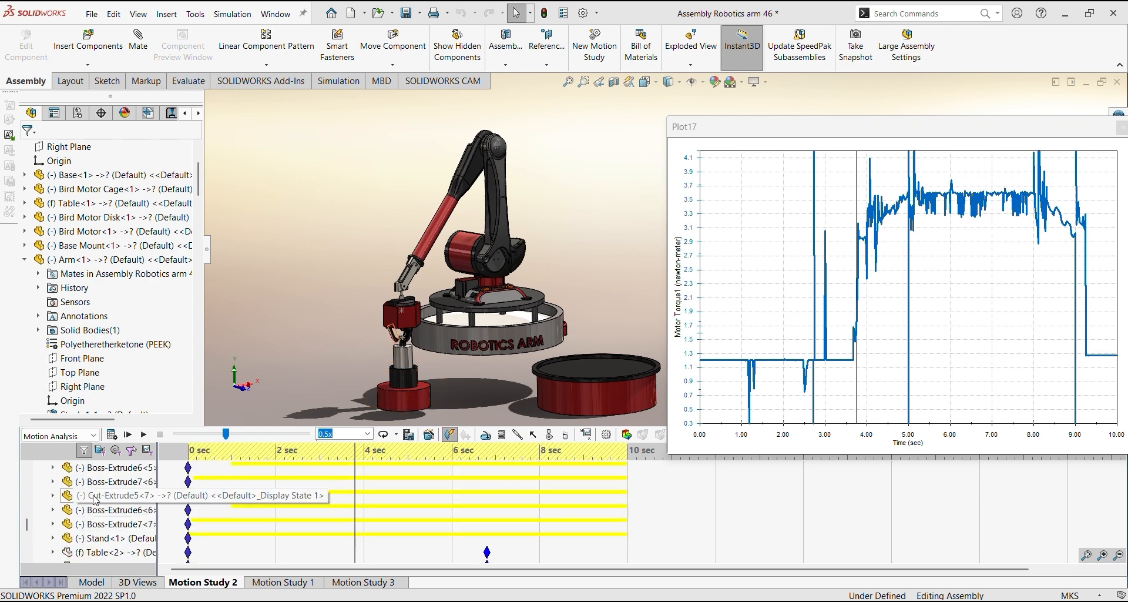
scroll(94, 499, "up", 6)
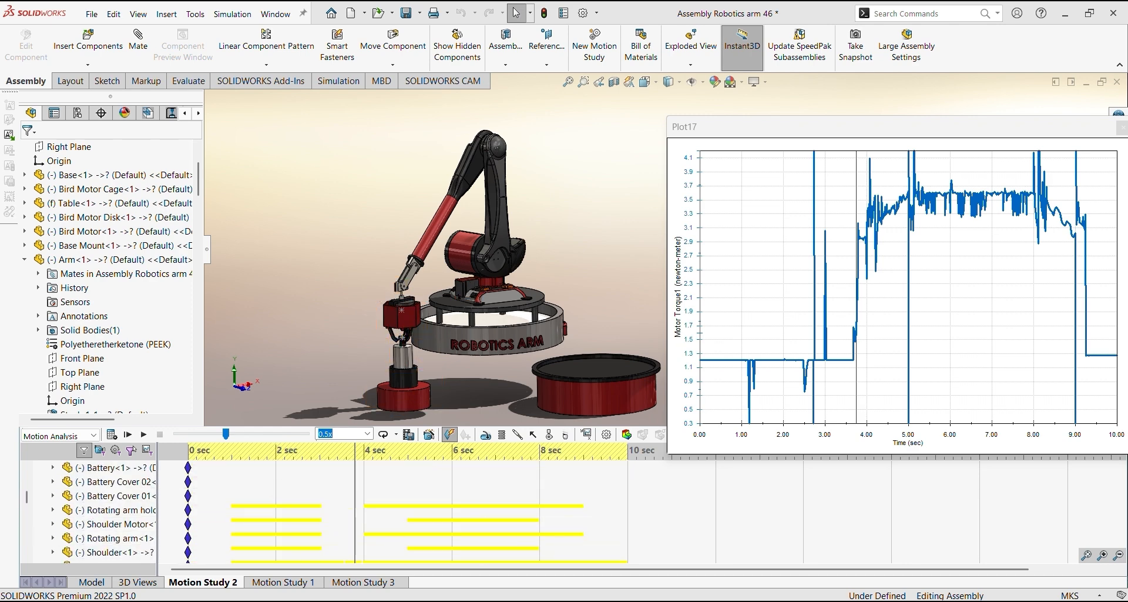
Switch to the open Contact example assembly document and view the ball above the plate
mouse_move(743, 601)
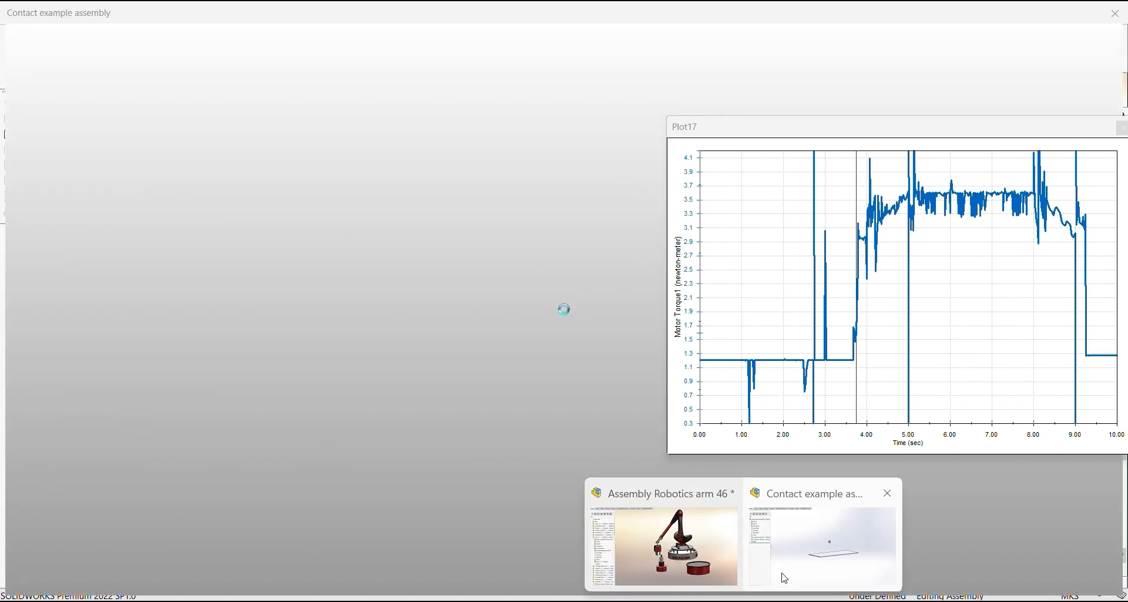
left_click(781, 574)
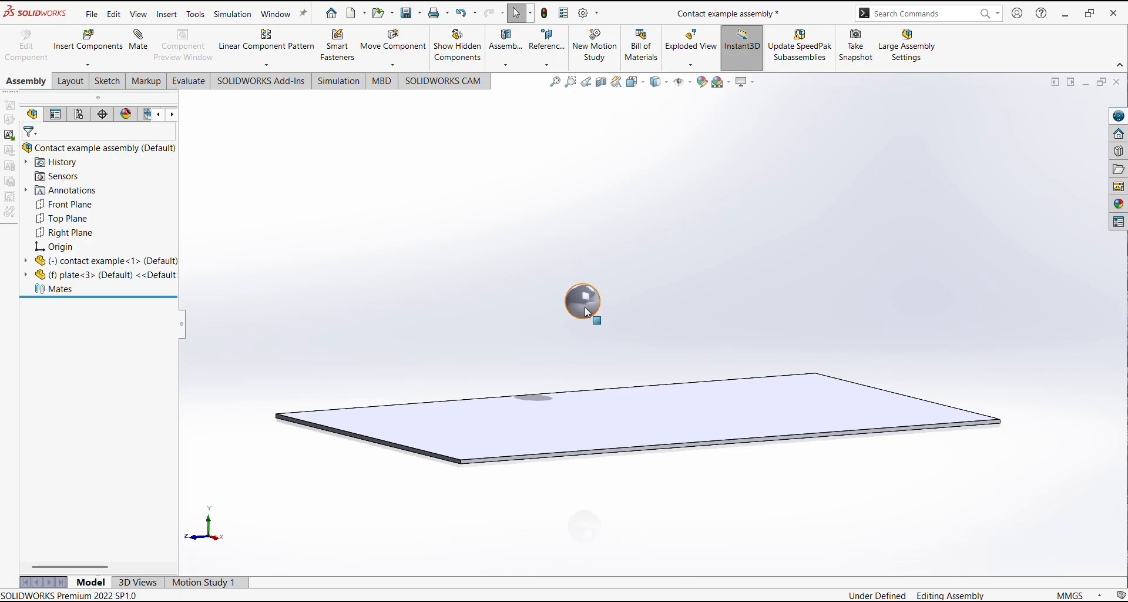
middle_click_drag(627, 314, 613, 310)
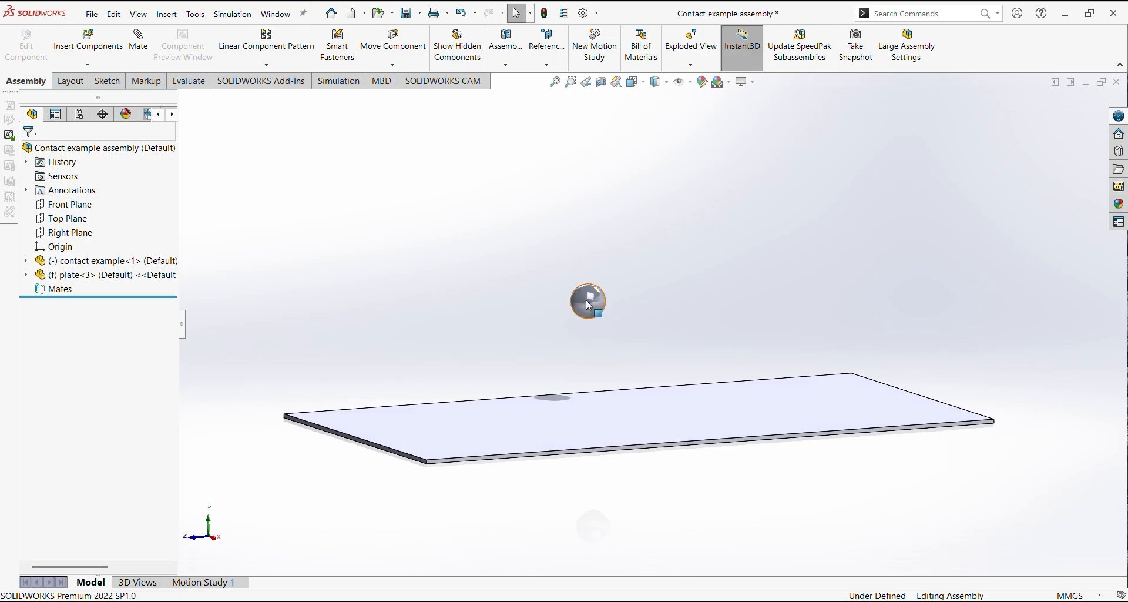
Lower the ball freehand until it sits at the plate's surface
left_click_drag(587, 300, 585, 385)
middle_click_drag(585, 386, 551, 399)
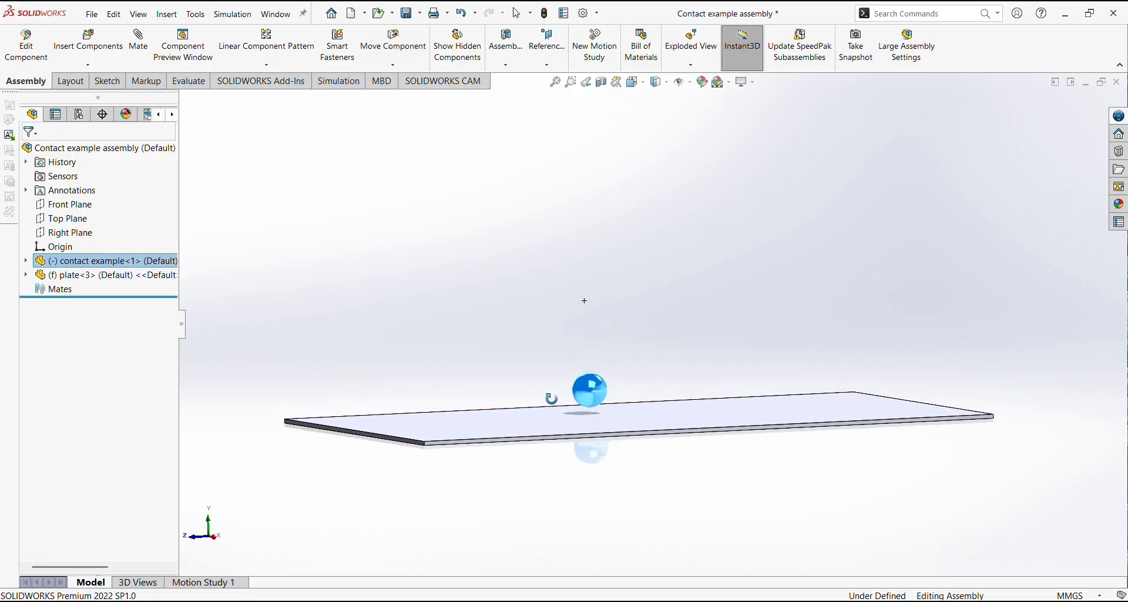
left_click_drag(586, 391, 587, 397)
middle_click_drag(566, 400, 570, 396)
Move the ball freehand into and through the plate to check how the parts interact without contact
scroll(605, 409, "down", 8)
left_click_drag(580, 333, 636, 301)
scroll(585, 336, "up", 8)
middle_click_drag(664, 327, 662, 368)
left_click_drag(630, 338, 631, 366)
middle_click_drag(631, 367, 656, 388)
scroll(680, 381, "down", 6)
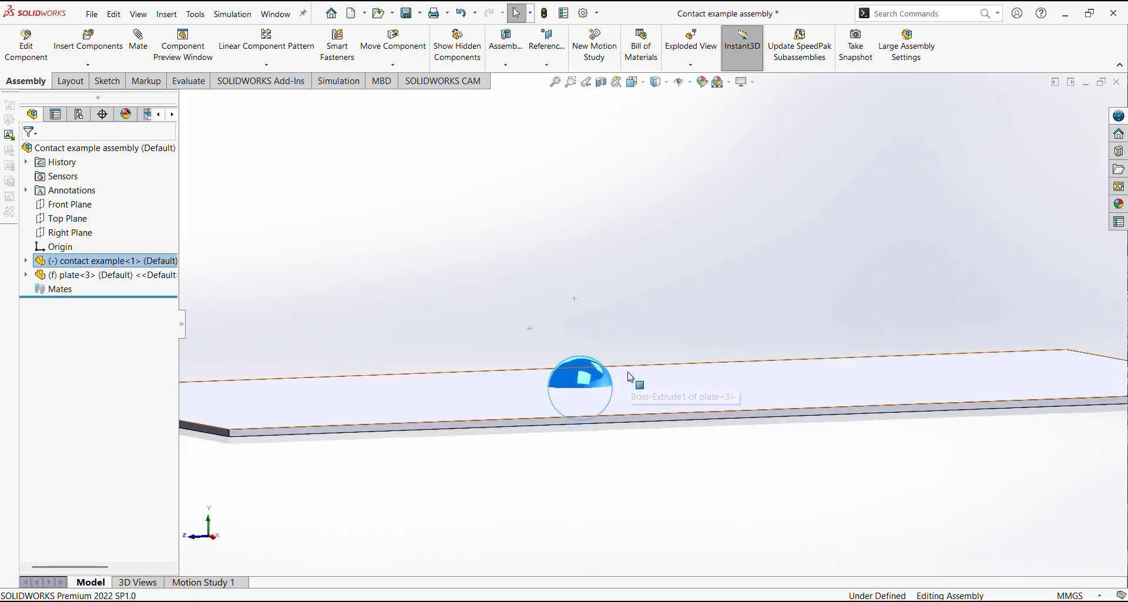
left_click_drag(604, 374, 604, 341)
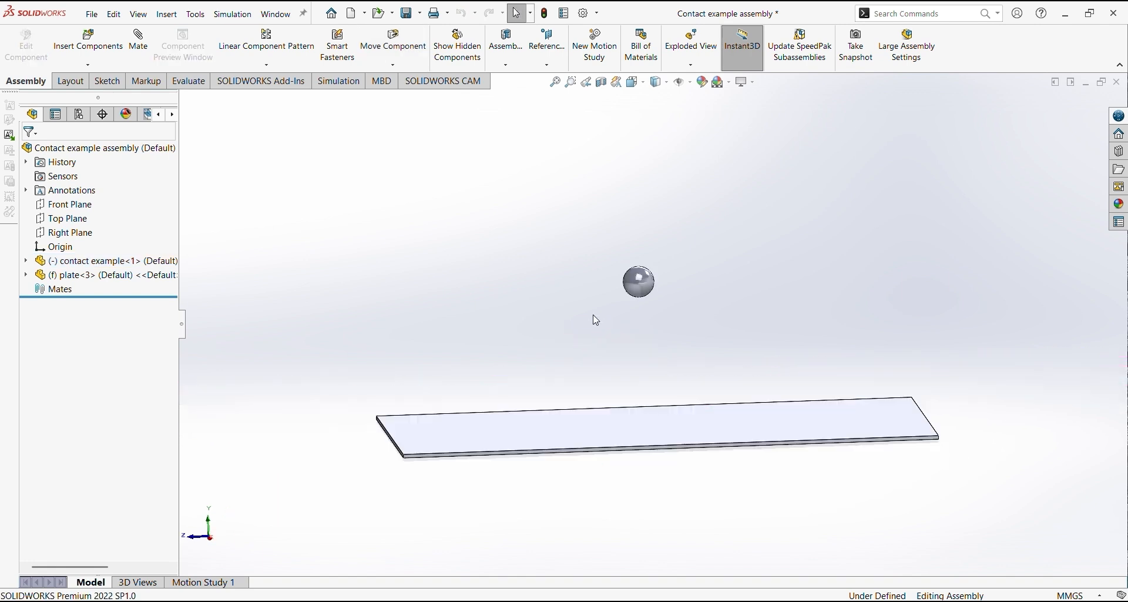
Open Motion Study 1 of the contact example assembly with Motion Analysis as the study type
left_click(241, 587)
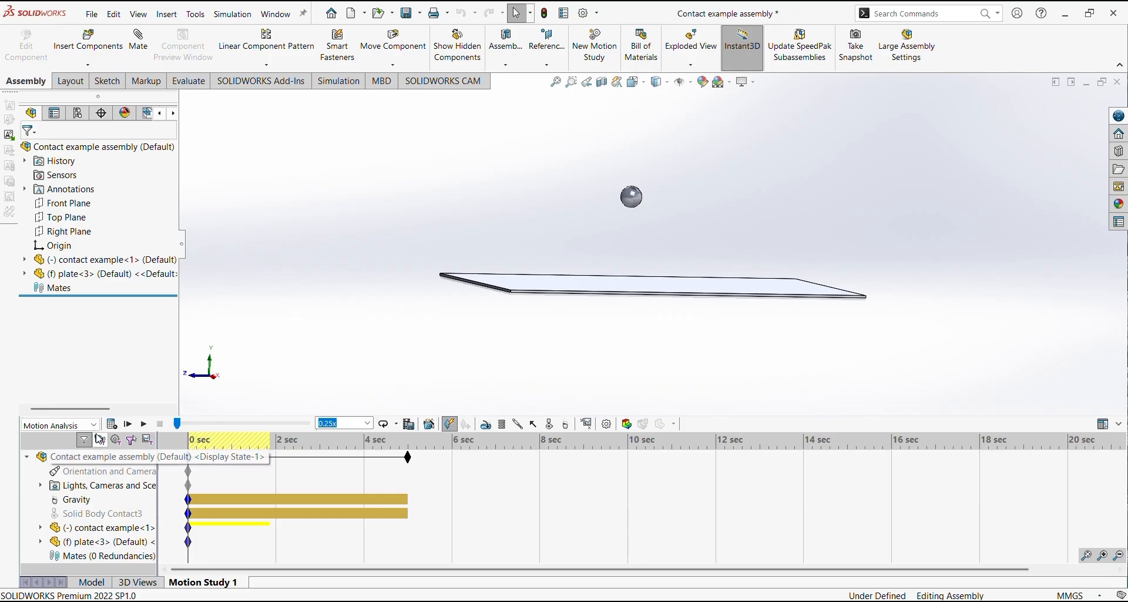
left_click(96, 424)
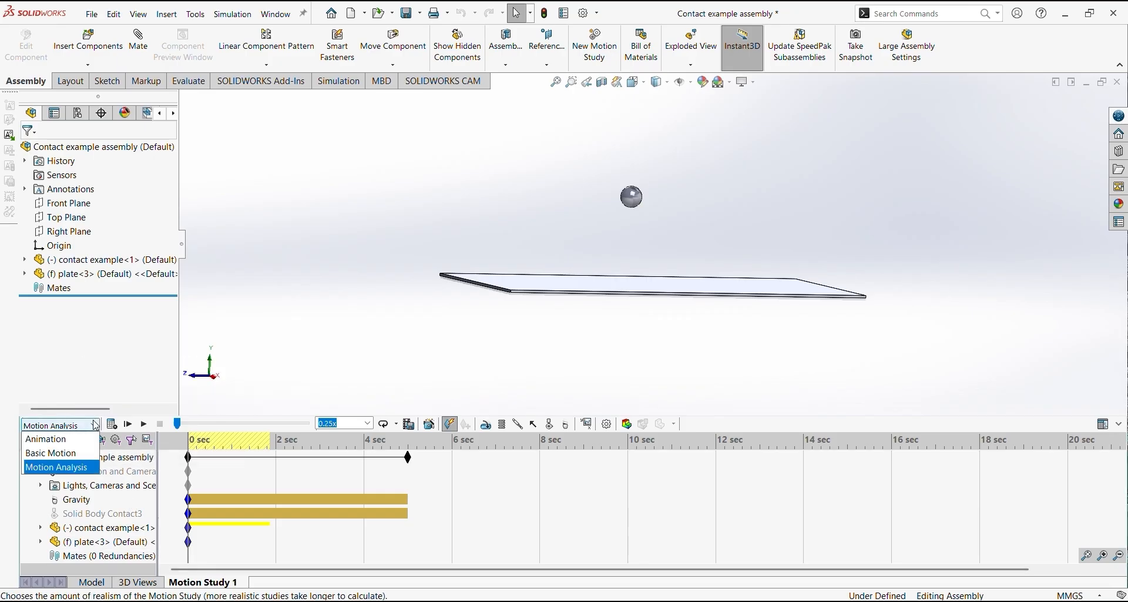
left_click(82, 468)
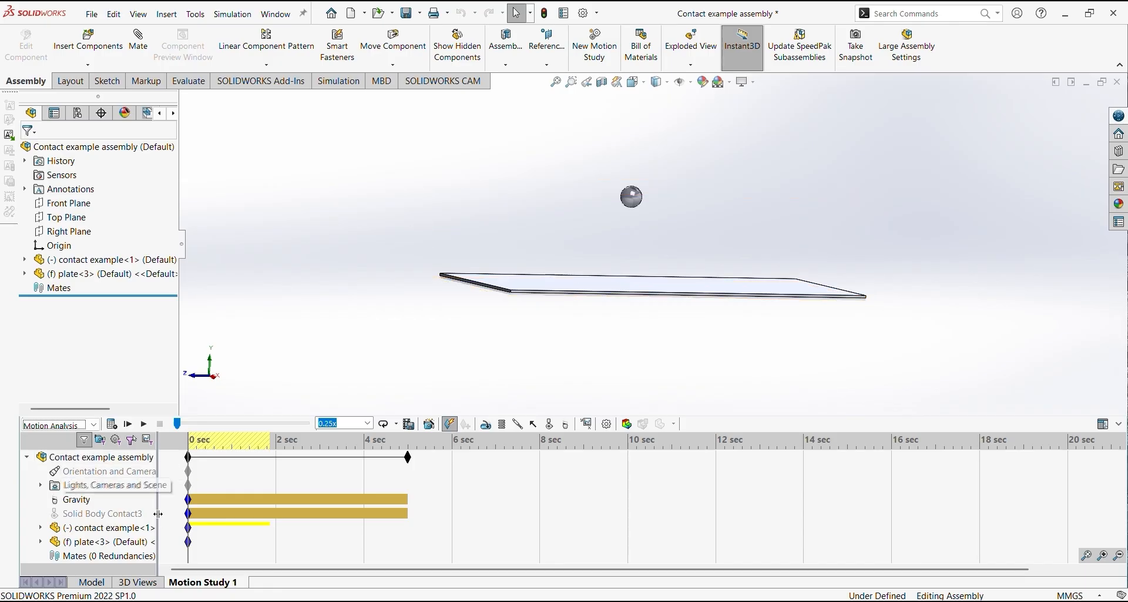
Delete the existing gravity and the suppressed solid body contact from the motion study
right_click(64, 500)
left_click(99, 417)
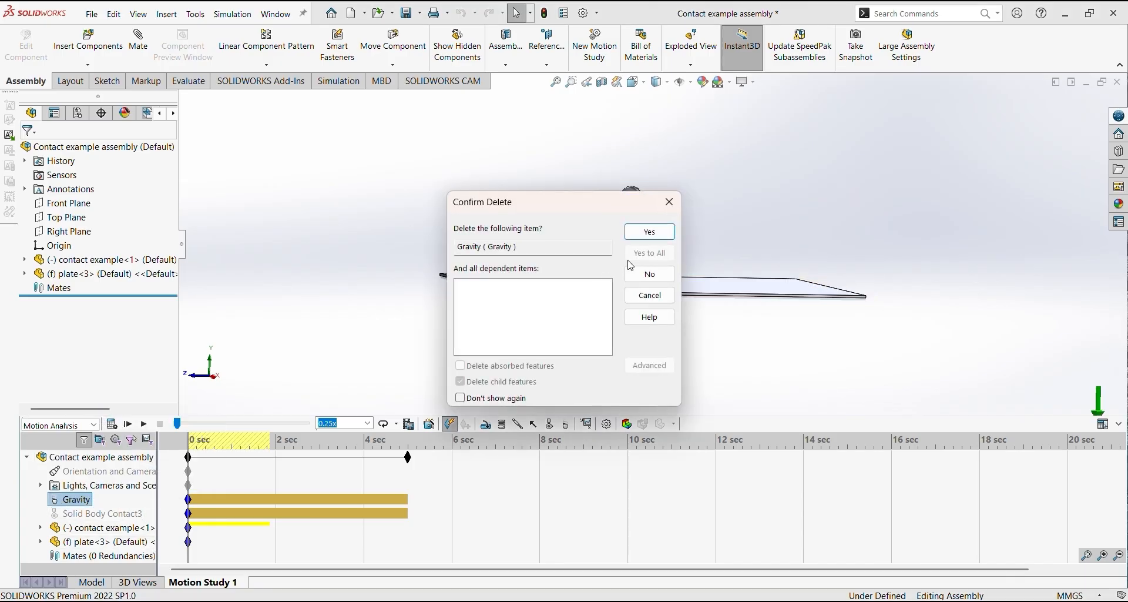
left_click(659, 233)
right_click(115, 504)
left_click(136, 483)
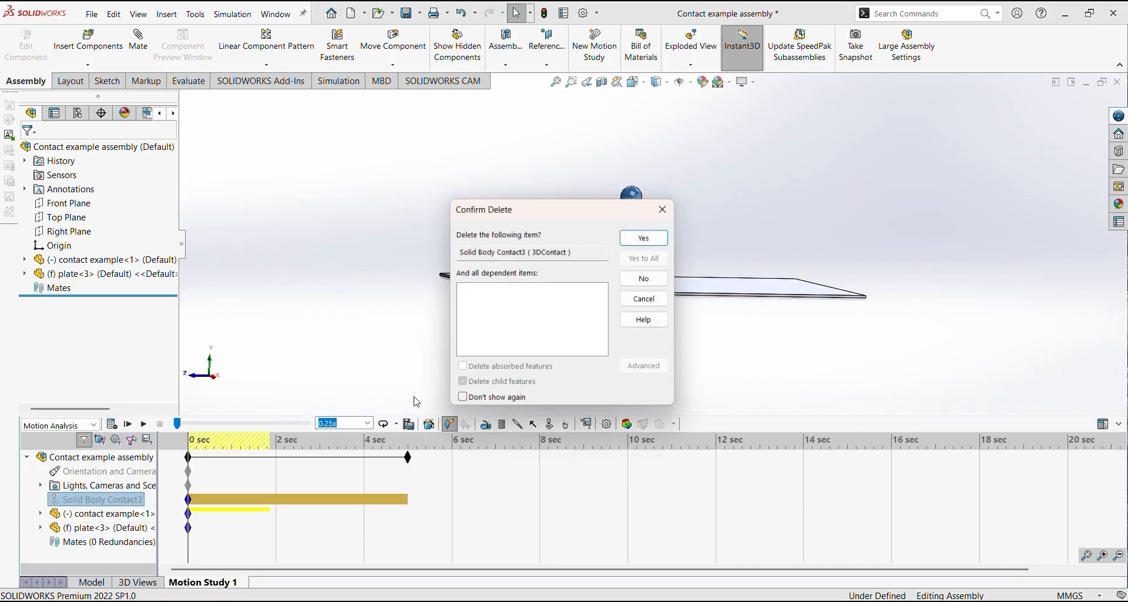
left_click(660, 236)
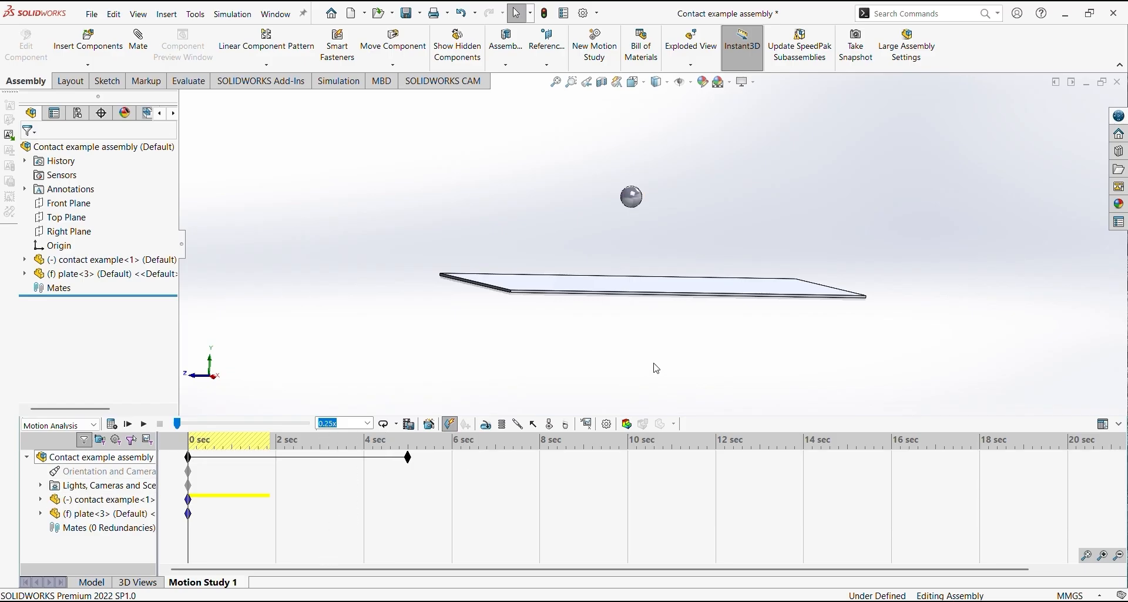
Add gravity to the motion study in the negative Y direction, so that it acts downward toward the plate
middle_click_drag(655, 368, 582, 260)
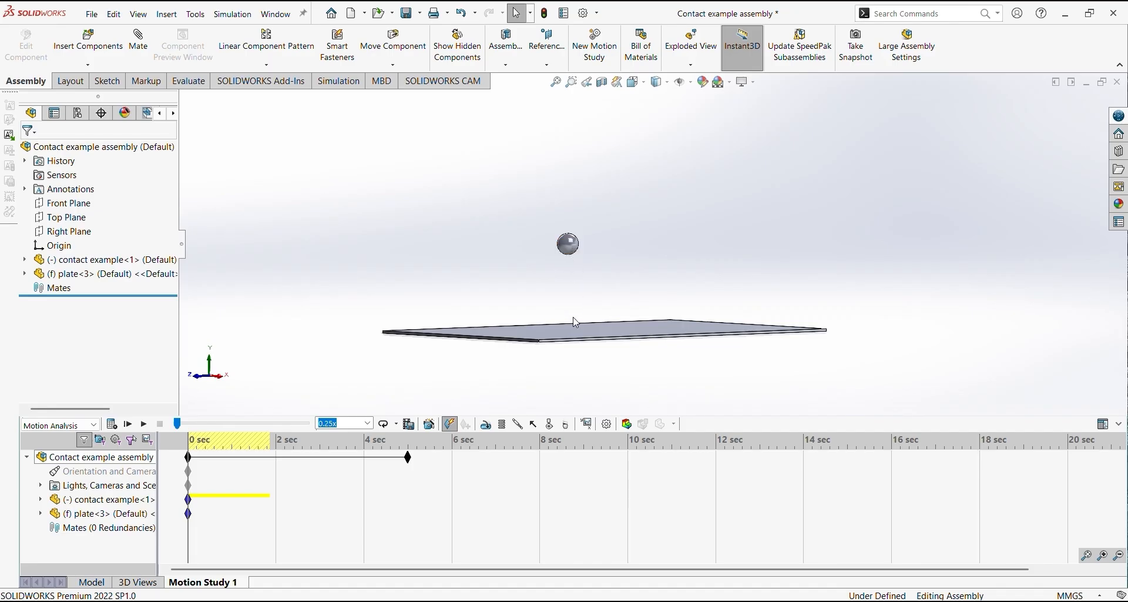
middle_click_drag(576, 322, 673, 386)
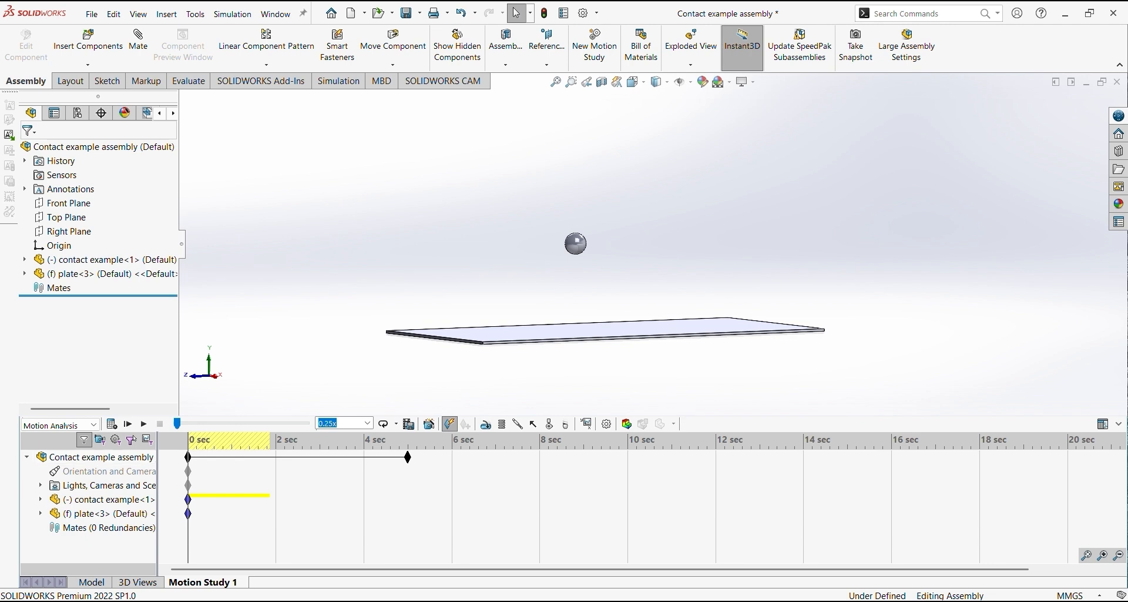
middle_click_drag(722, 400, 769, 358)
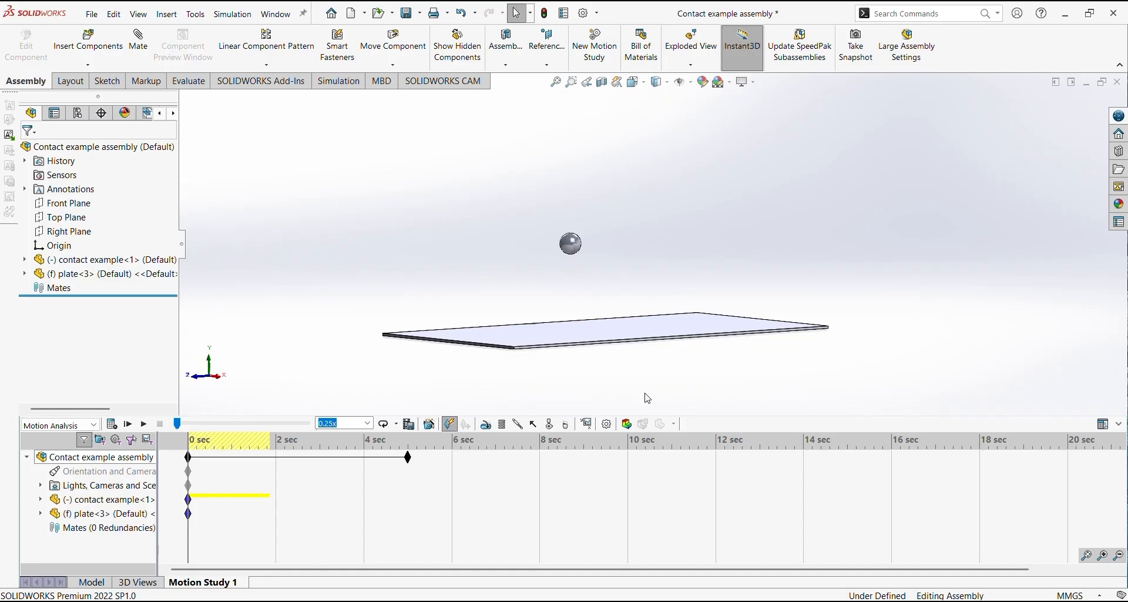
left_click(550, 424)
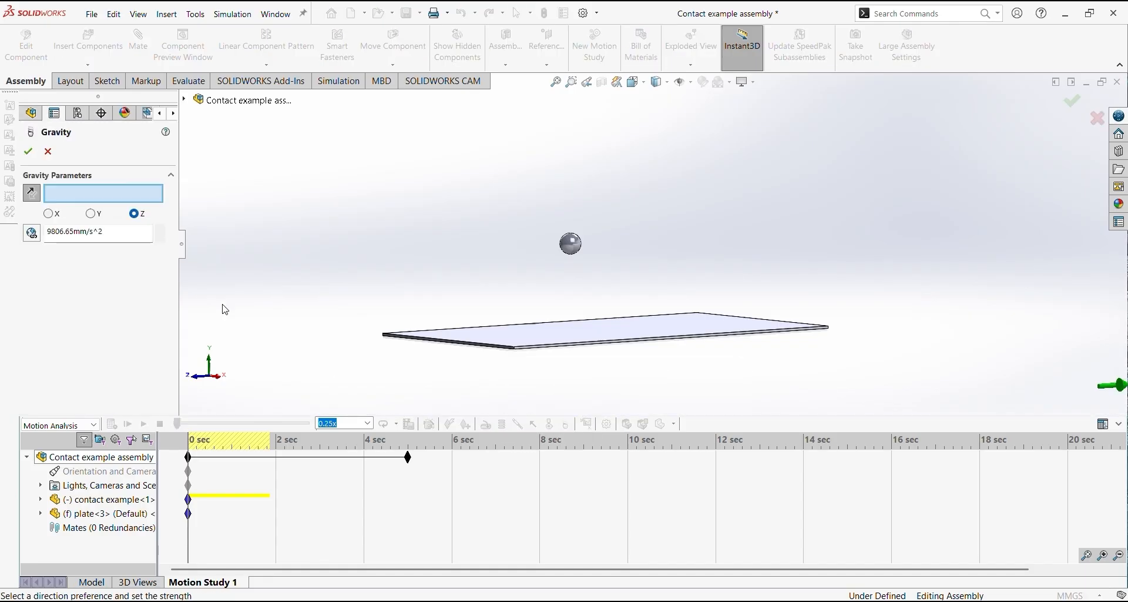
mouse_move(247, 244)
middle_mouse_down()
mouse_move(235, 267)
mouse_move(238, 242)
middle_mouse_up()
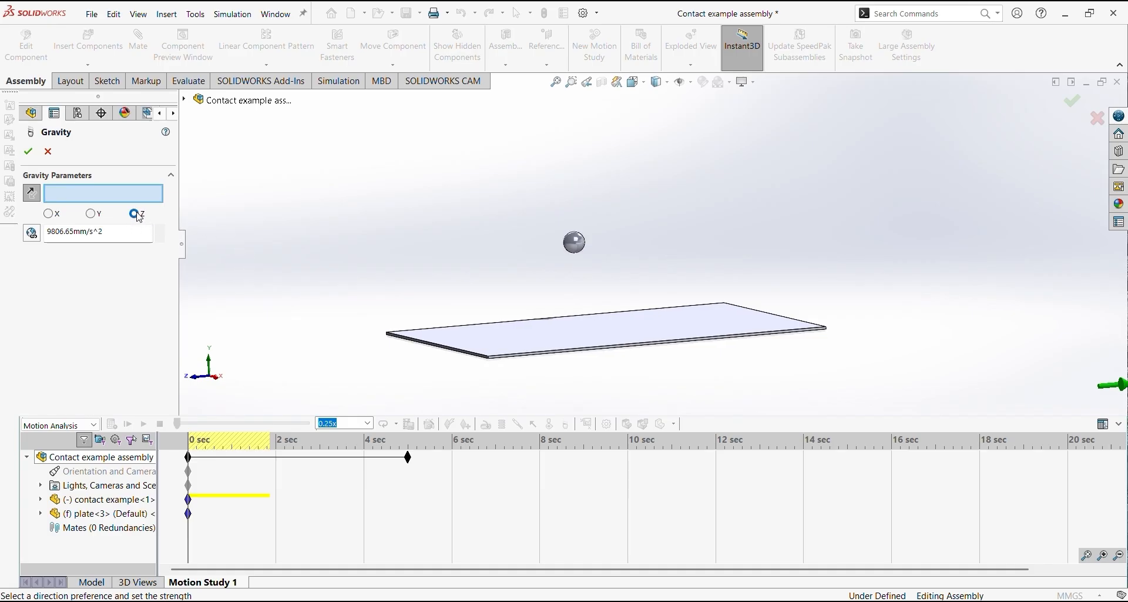
middle_click_drag(696, 348, 683, 348)
middle_click_drag(843, 377, 847, 378)
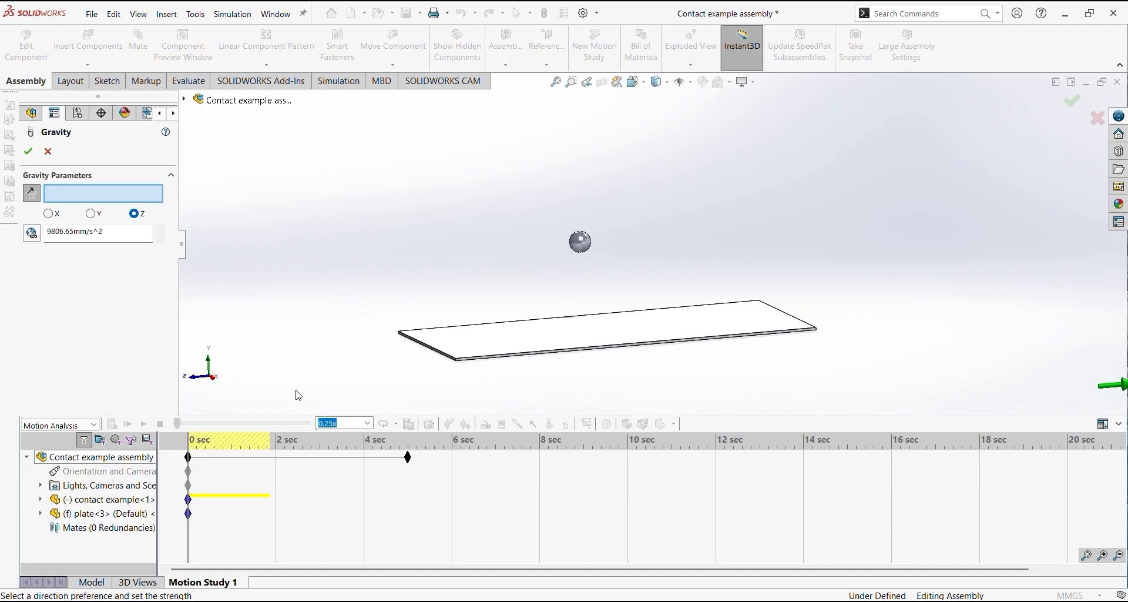
mouse_move(1081, 391)
middle_mouse_down()
mouse_move(962, 335)
mouse_move(1125, 385)
middle_mouse_up()
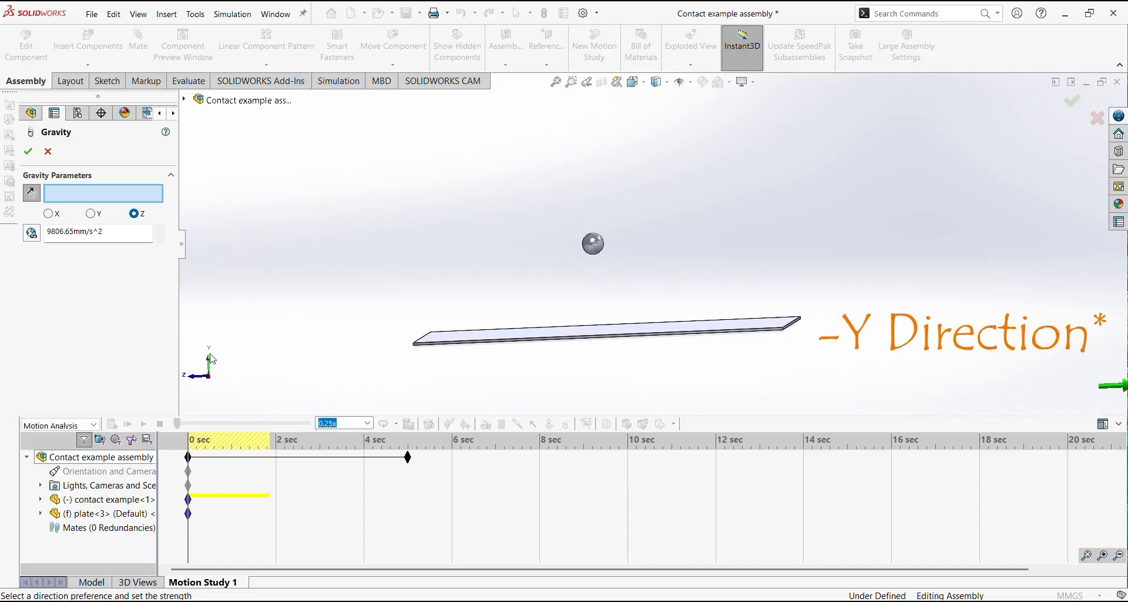
left_click(93, 216)
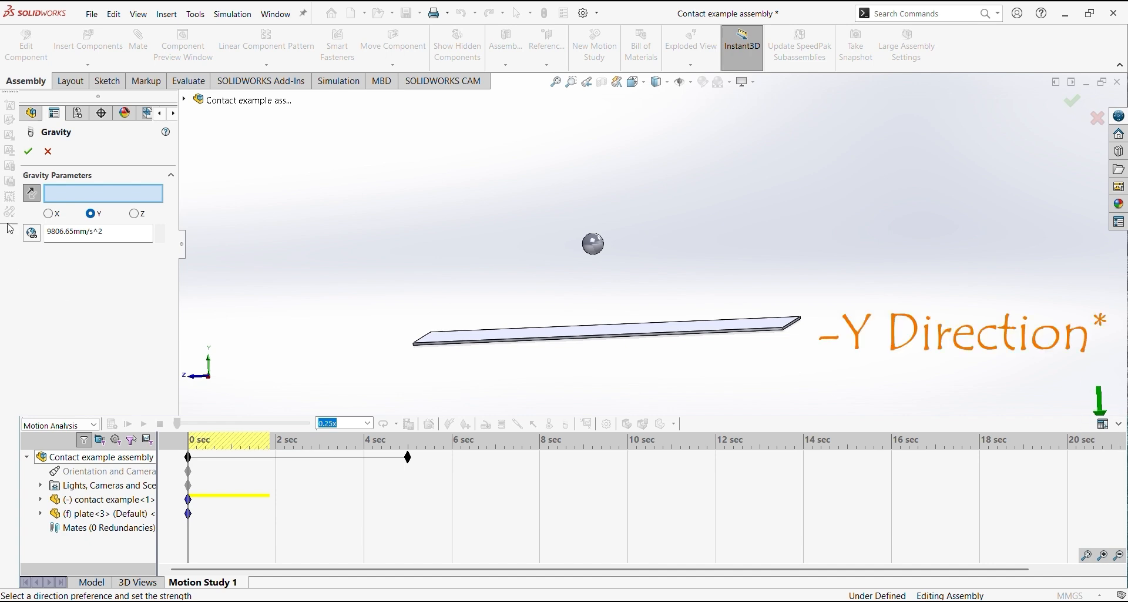
left_click(31, 194)
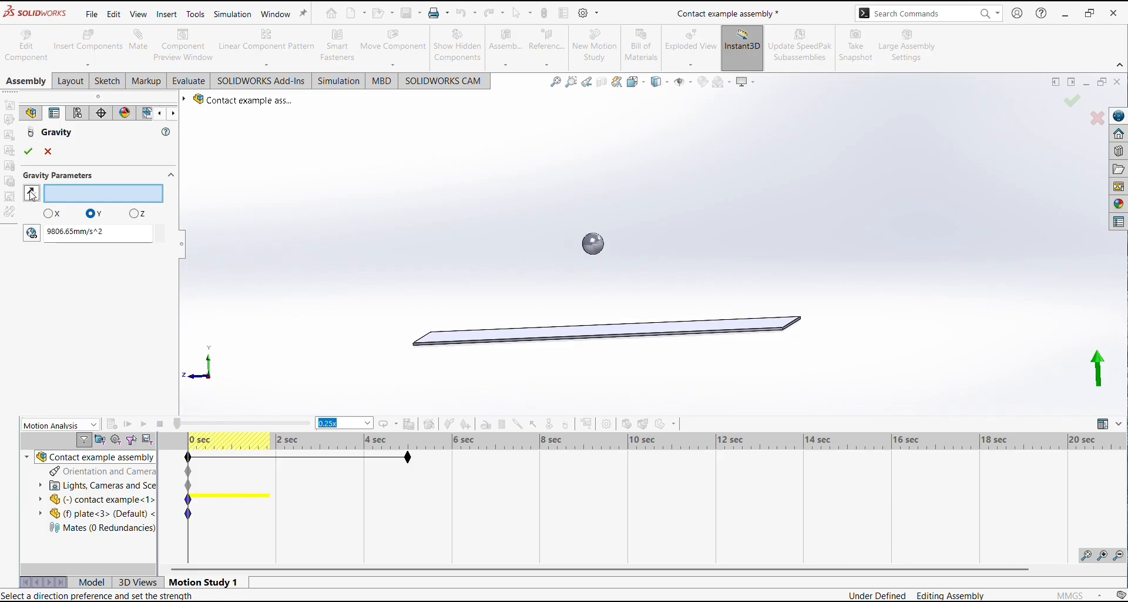
left_click(32, 194)
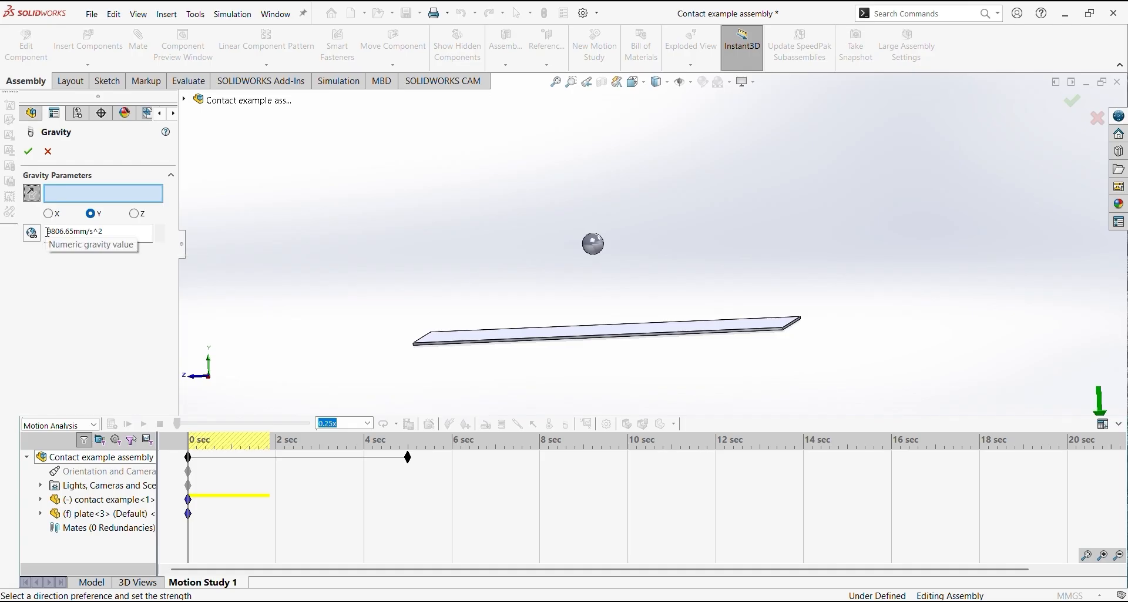
left_click(28, 154)
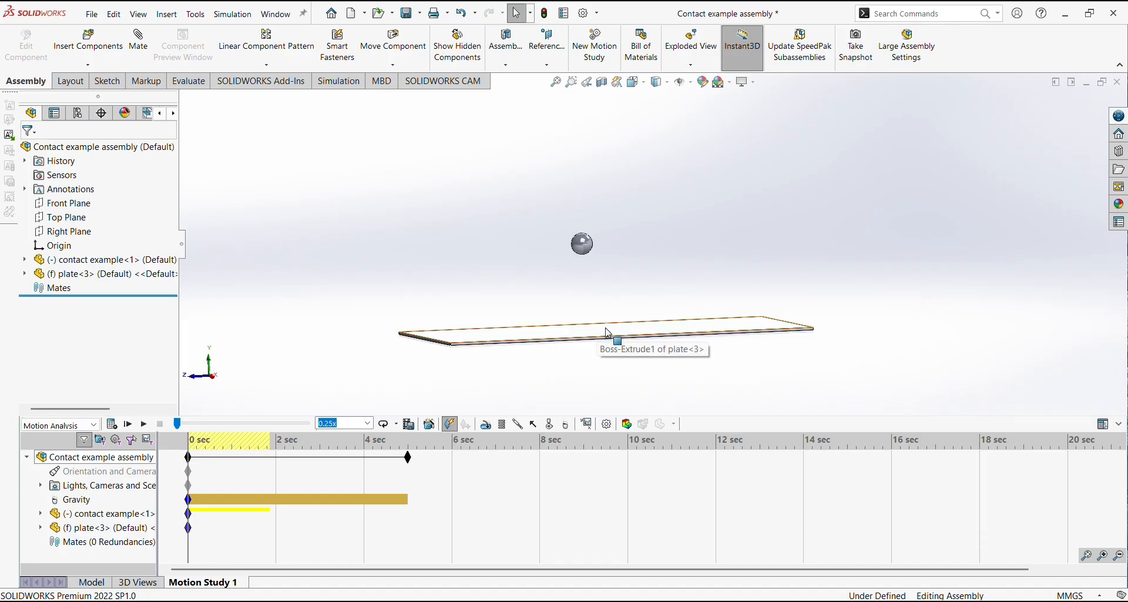
Calculate the motion study with only gravity defined, and stop the run once the ball has fallen
left_click(111, 424)
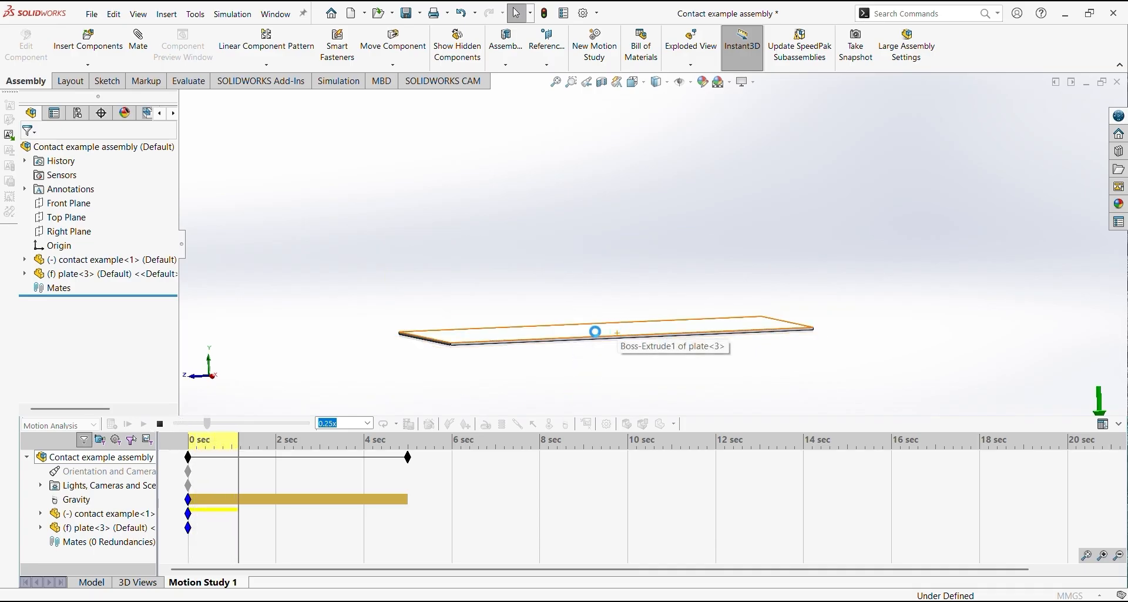
left_click(160, 424)
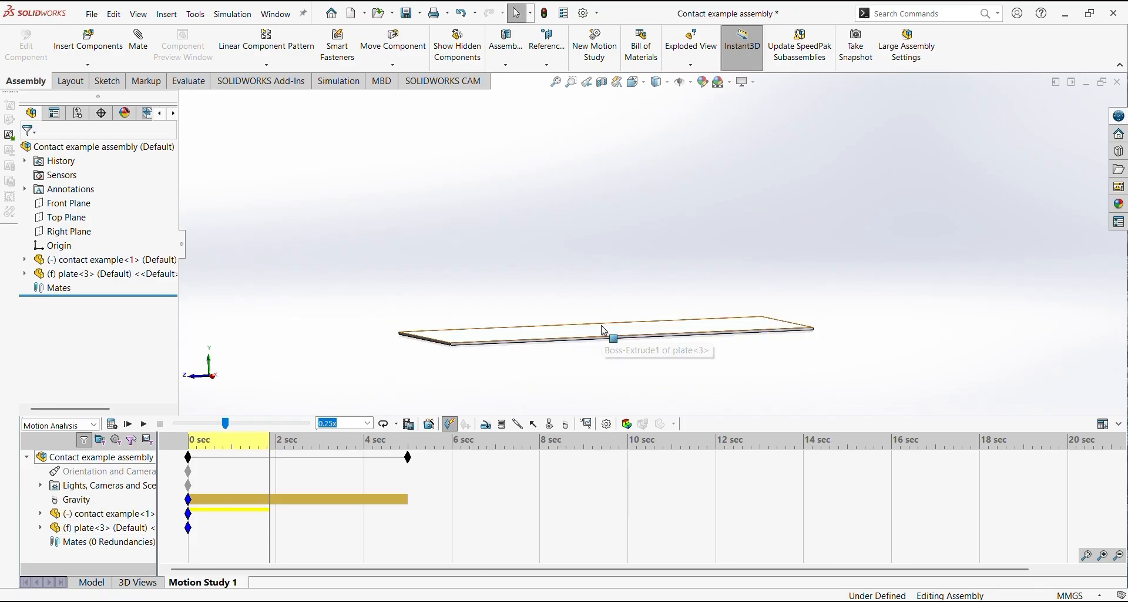
left_click(555, 427)
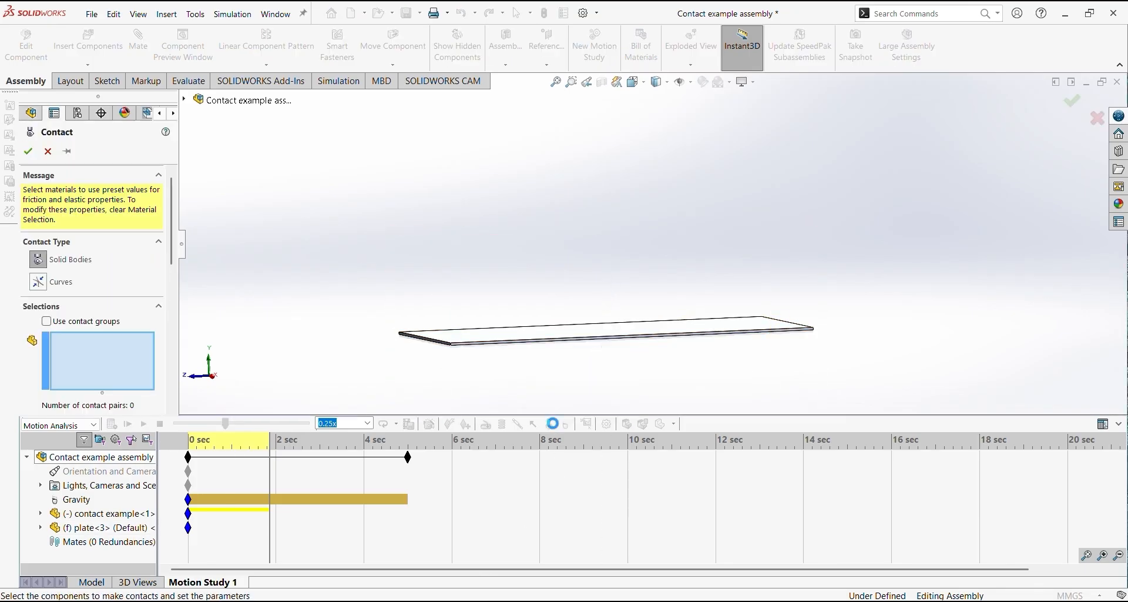
left_click(114, 516)
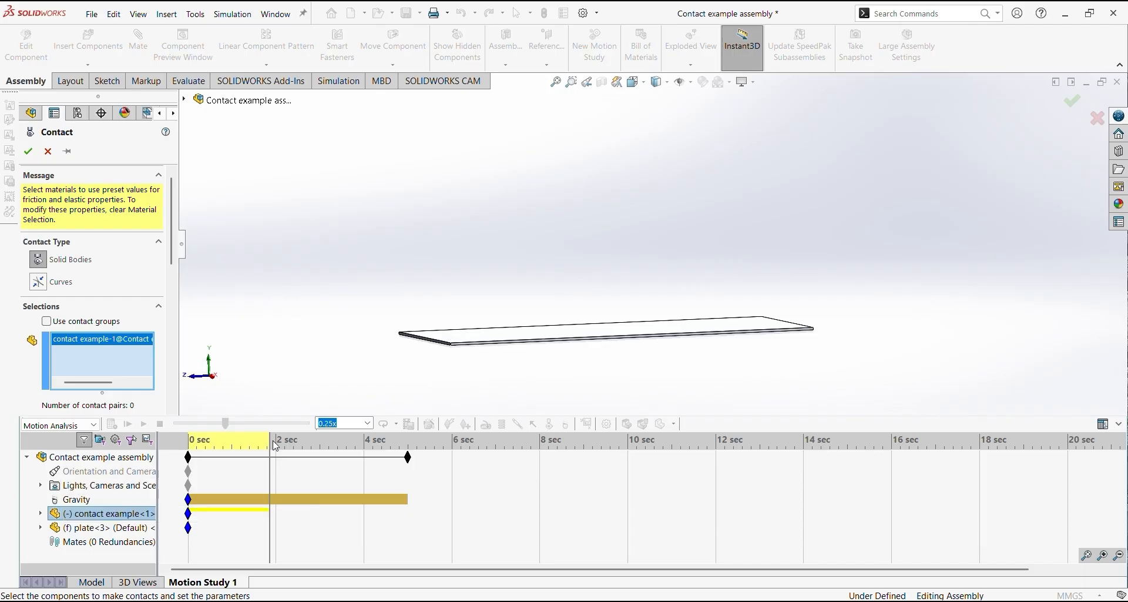
left_click(48, 151)
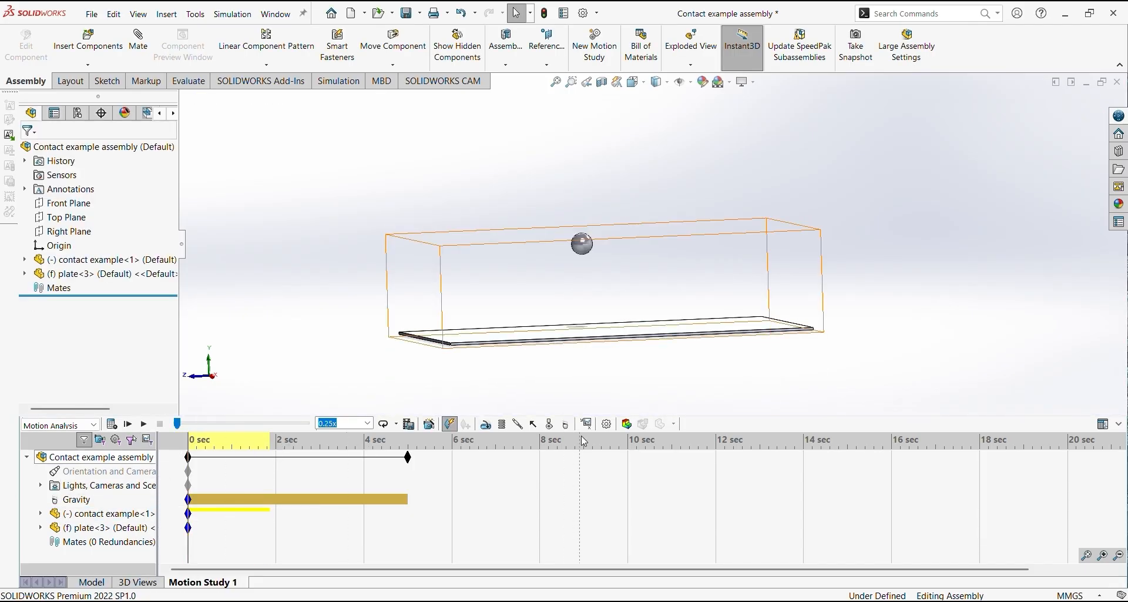
Start a solid bodies contact and select the ball and the plate as its contact pair
left_click(548, 423)
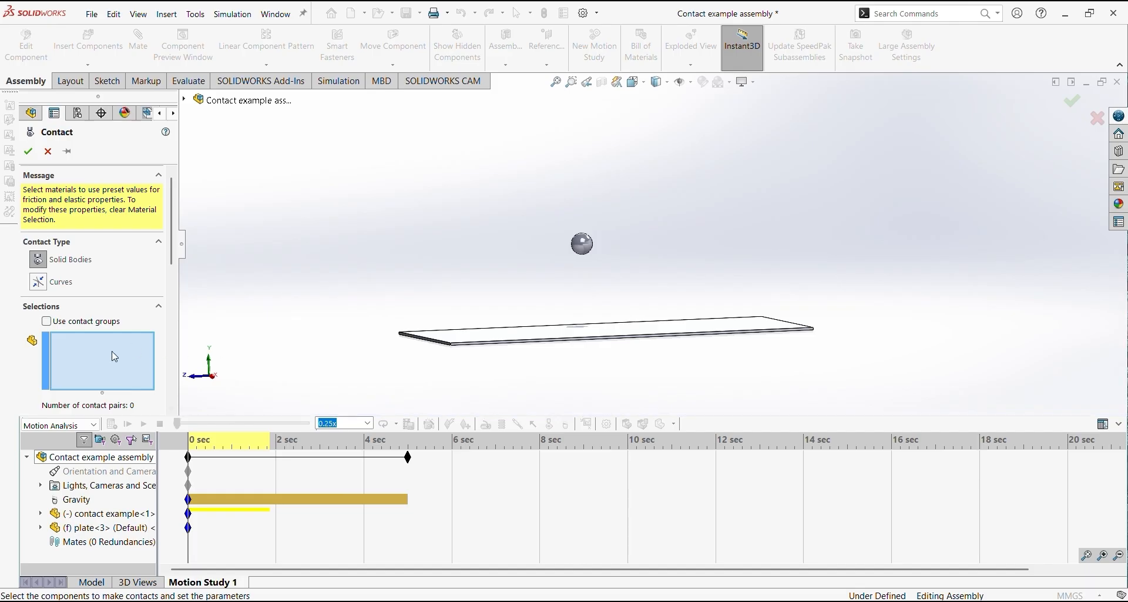
left_click(101, 513)
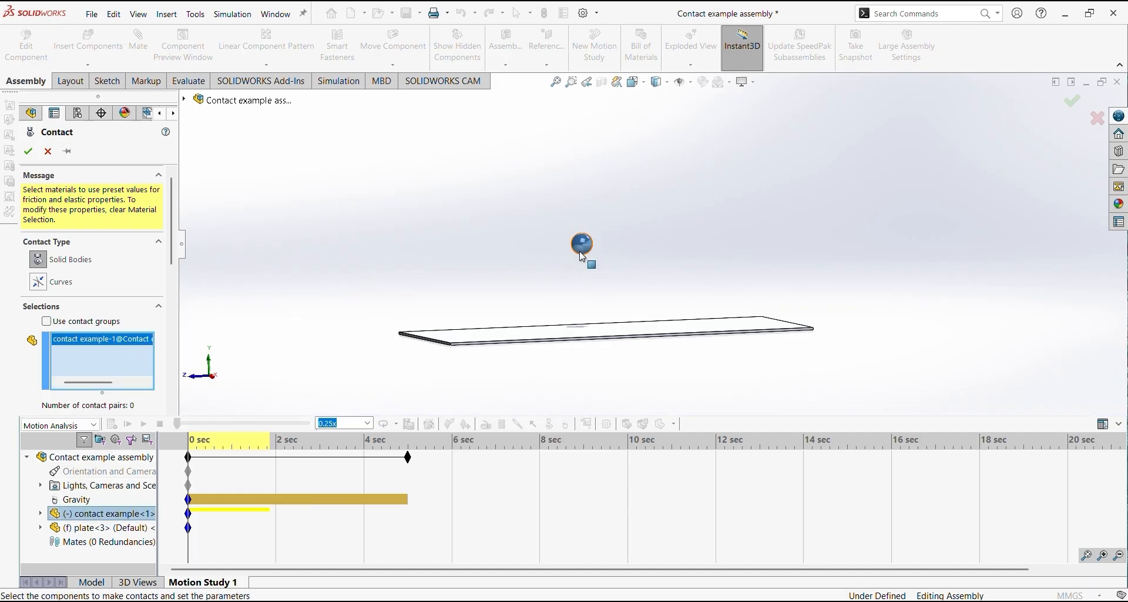
left_click(101, 527)
middle_click_drag(487, 368, 497, 379)
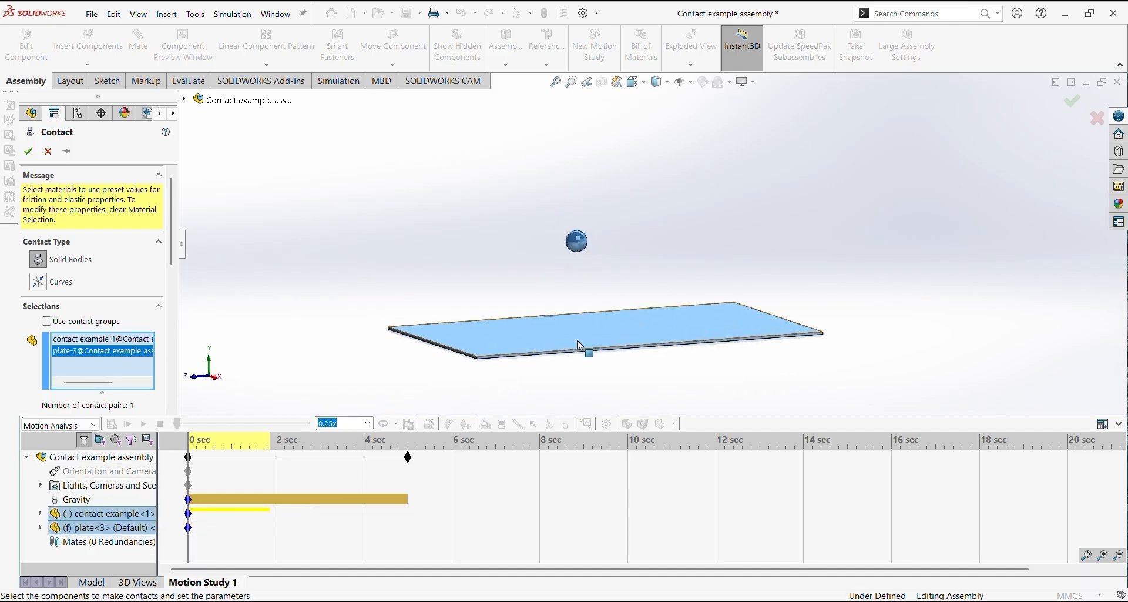
Set both contact materials to Steel (Dry) and create the contact between the ball and the plate
scroll(144, 348, "down", 1)
left_click_drag(172, 254, 172, 309)
left_click(147, 288)
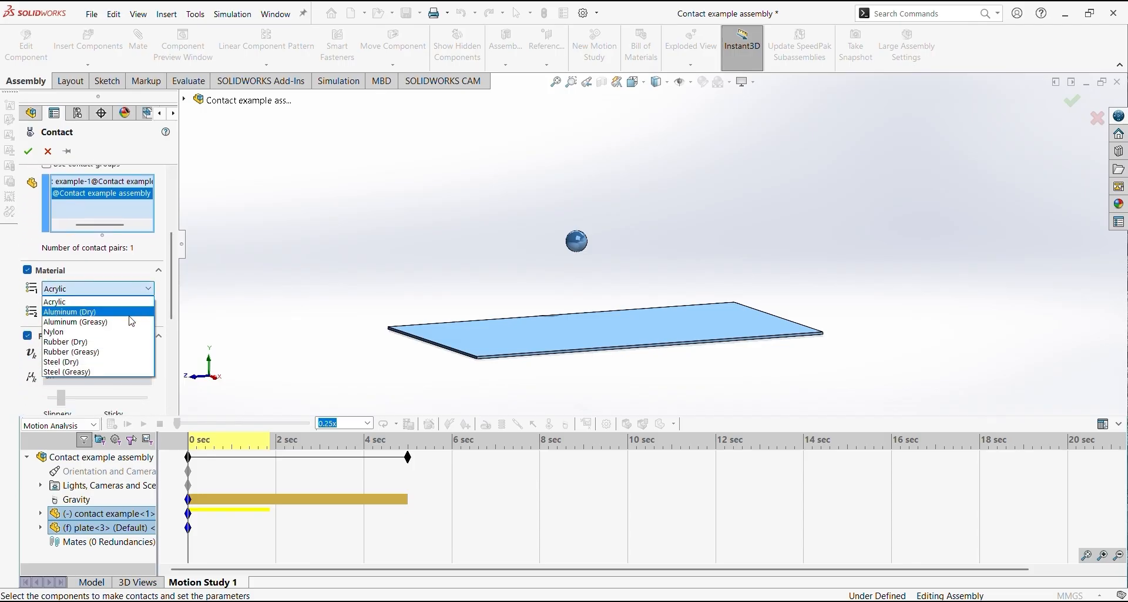
left_click(88, 361)
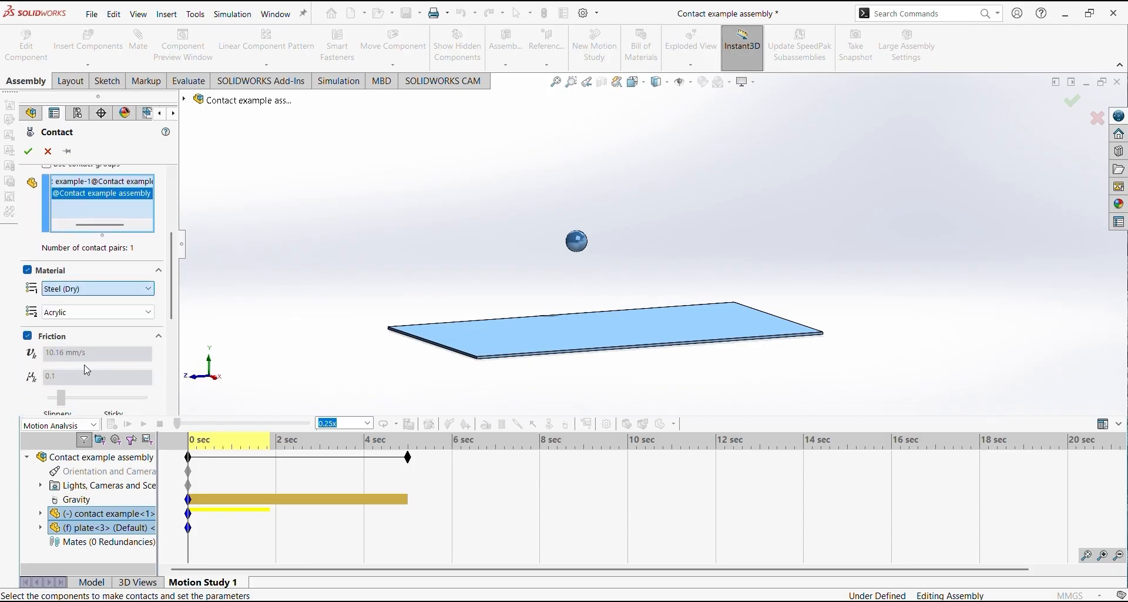
left_click(88, 312)
left_click(87, 385)
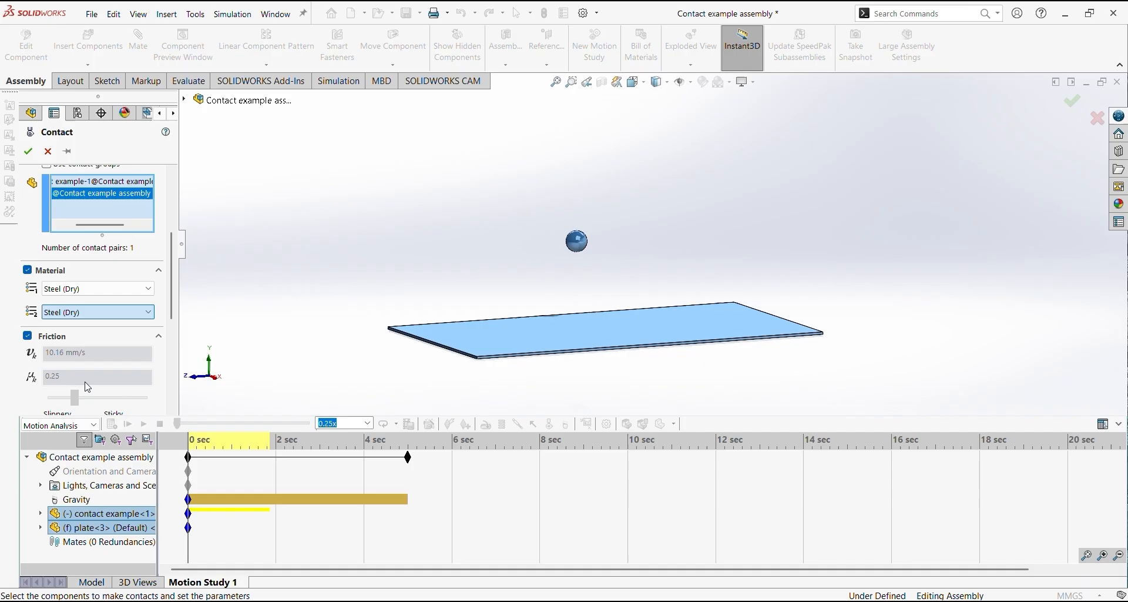
left_click(28, 151)
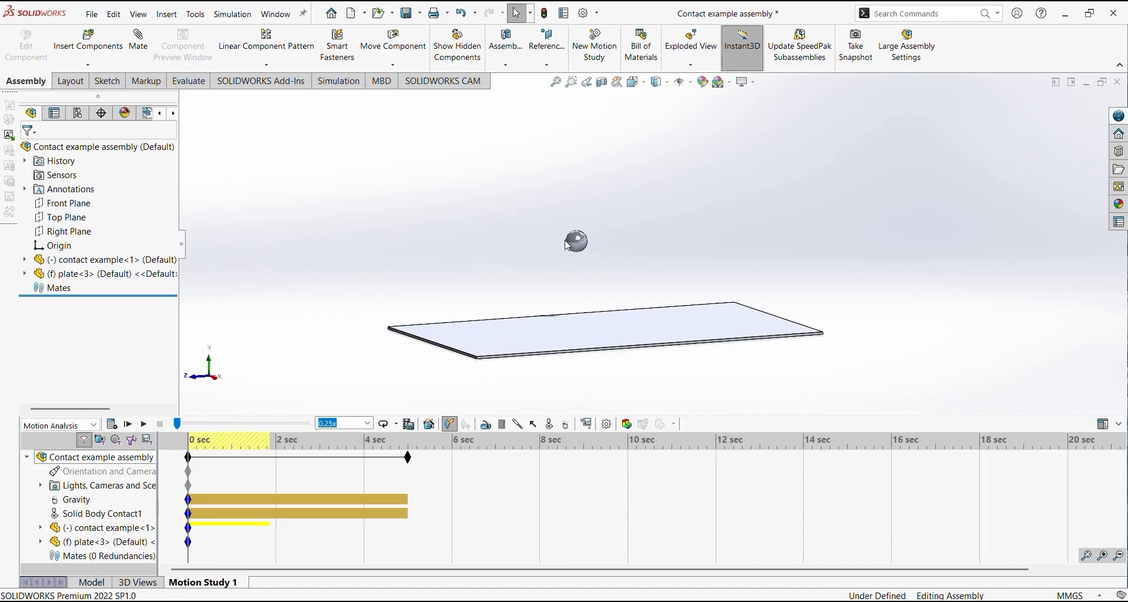
Calculate the motion study with the contact applied, stop the run, and view the ball on the plate
left_click(115, 430)
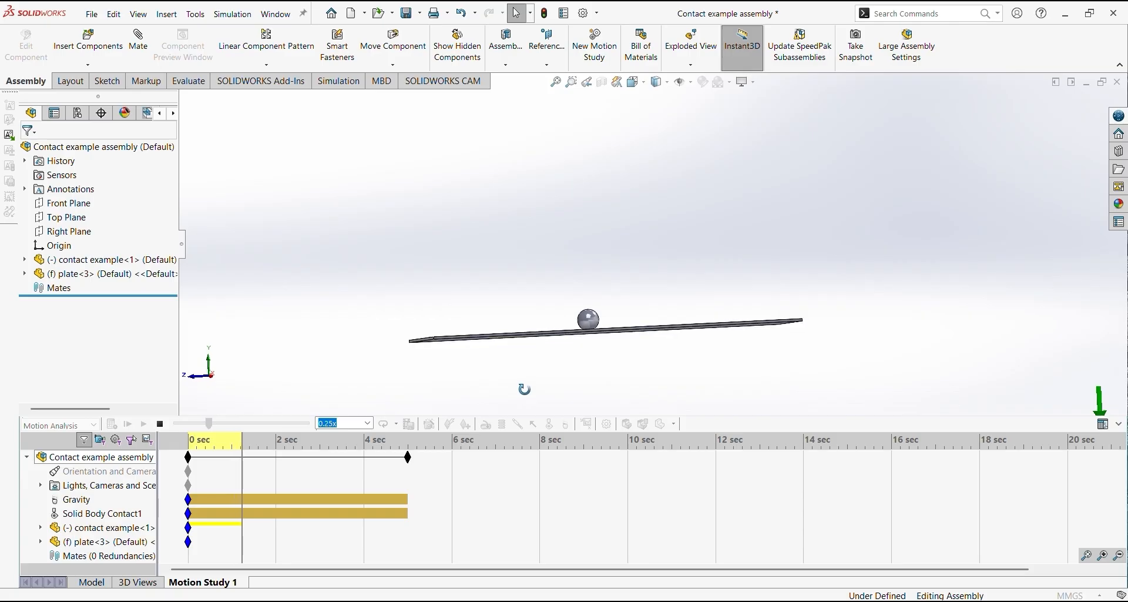
left_click(164, 428)
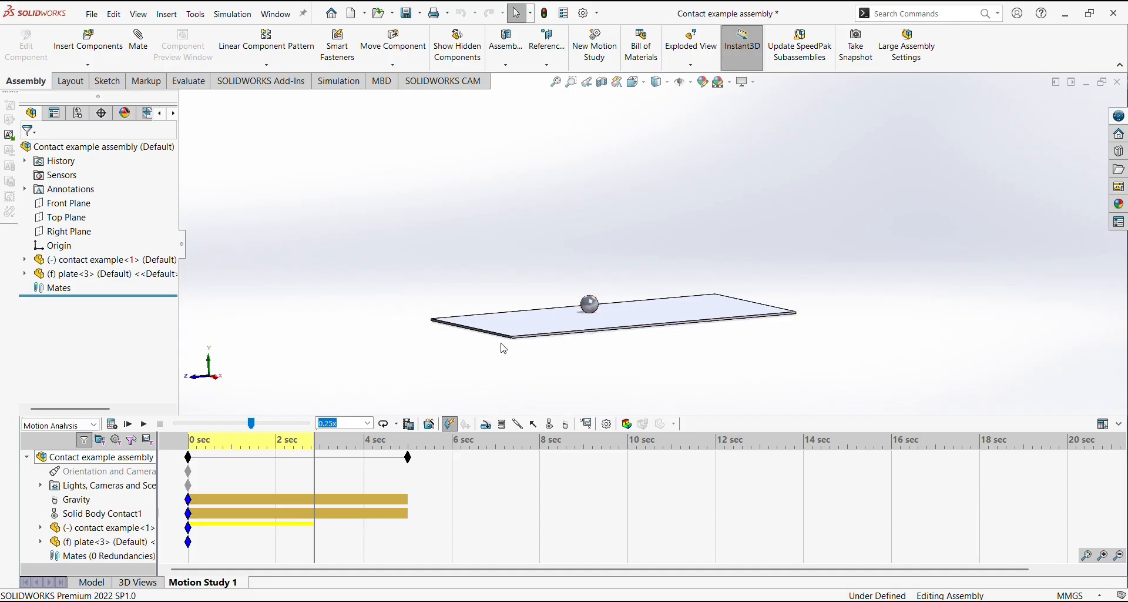
middle_click_drag(687, 342, 678, 343)
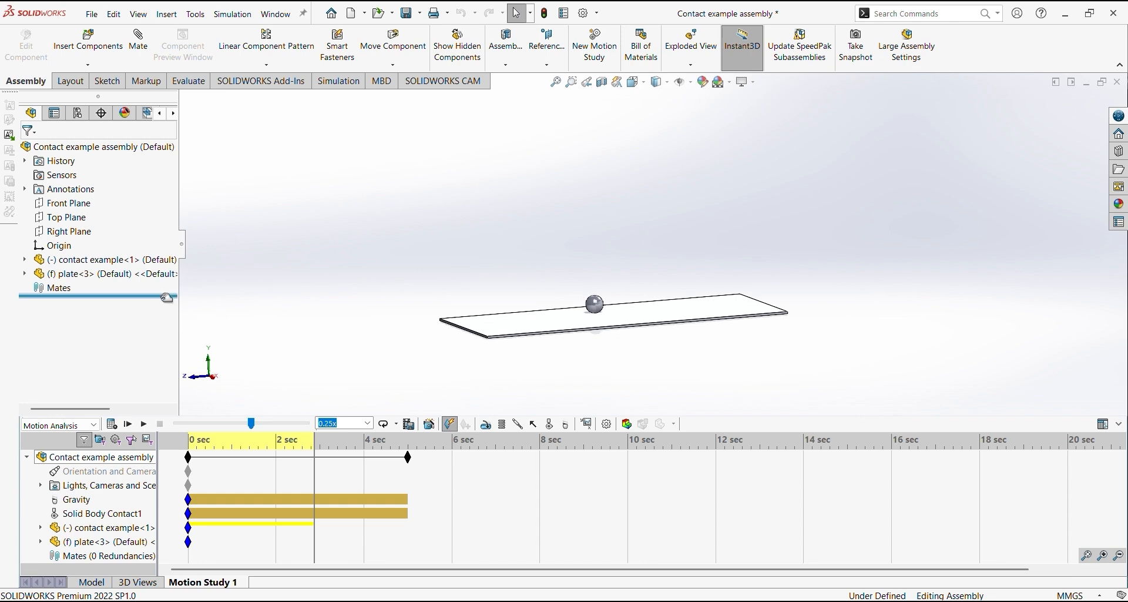
Float the fixed plate and recalculate the motion study with both parts free to move
left_click(82, 279)
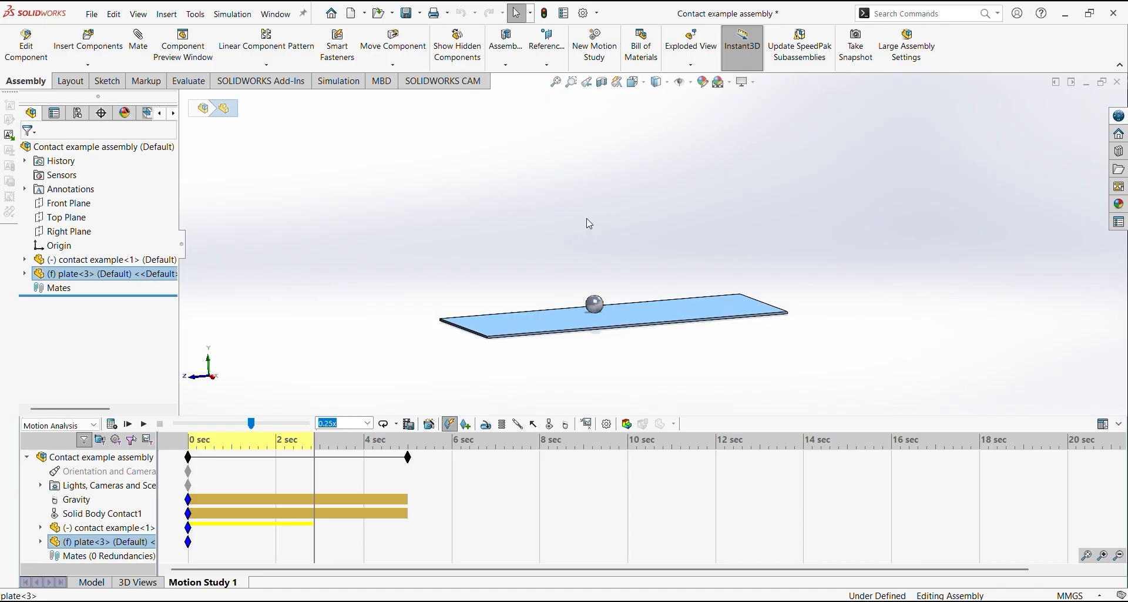
right_click(131, 279)
left_click(158, 397)
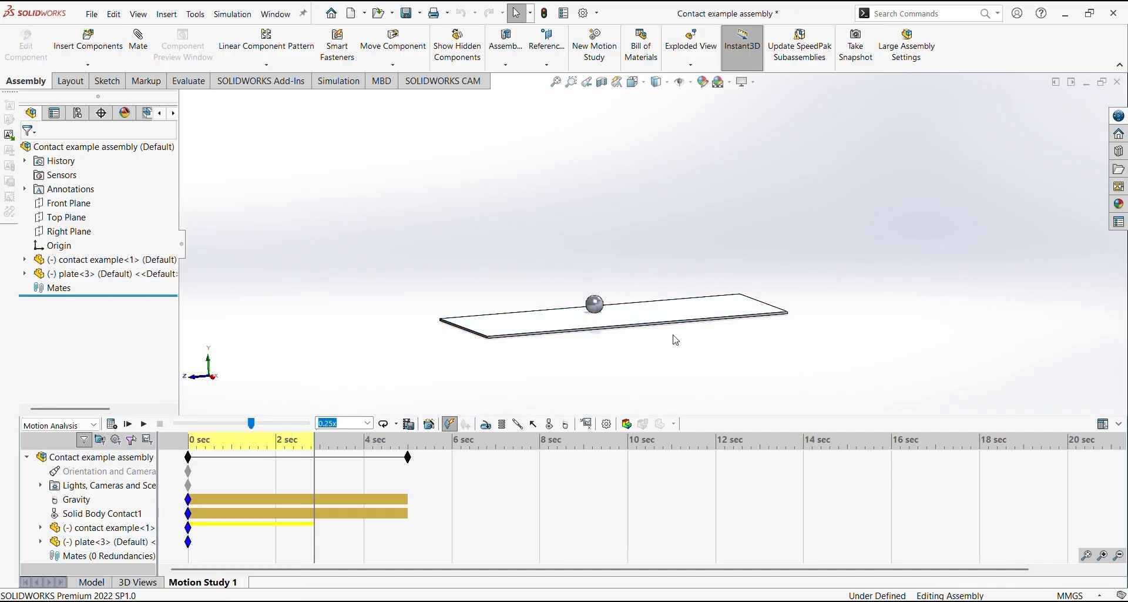
left_click(112, 425)
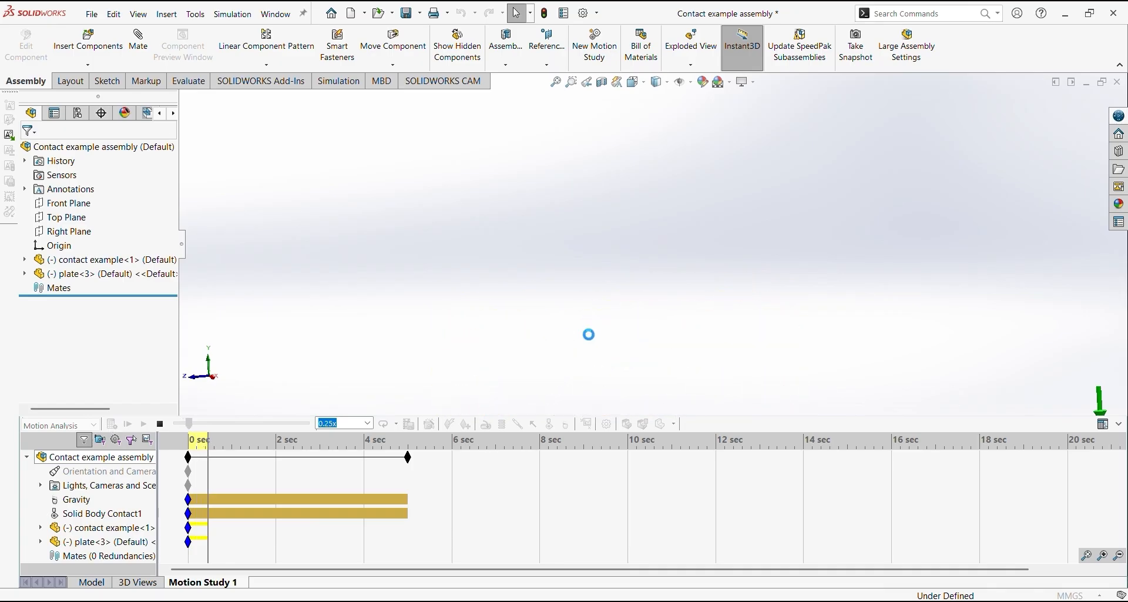
Fix the plate with the study back at 0 sec and recalculate the ball's contact motion
left_click(160, 424)
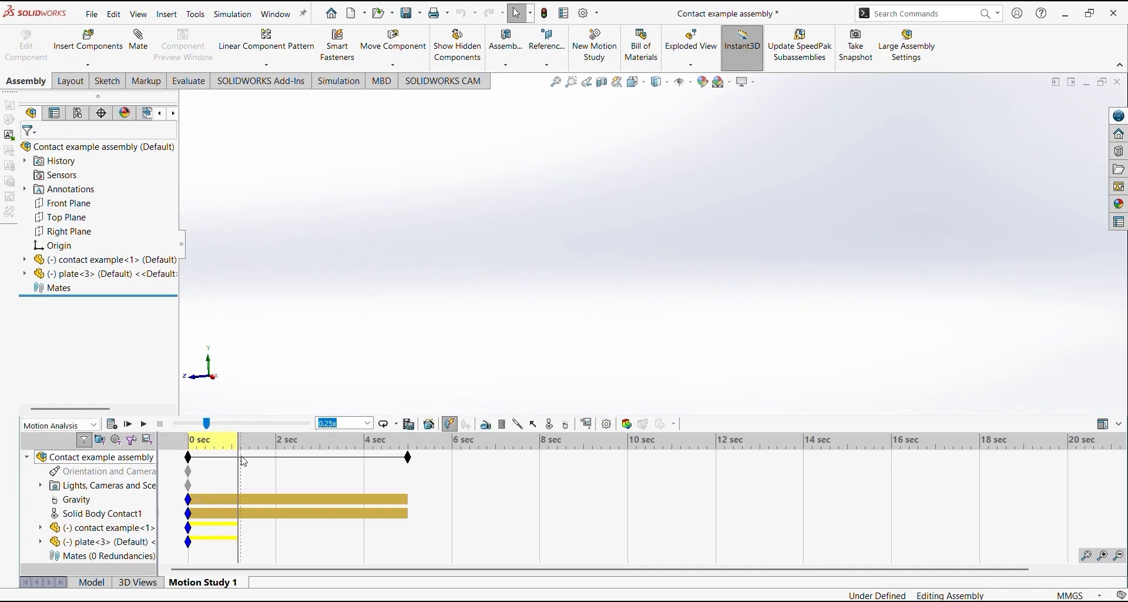
left_click_drag(239, 457, 181, 456)
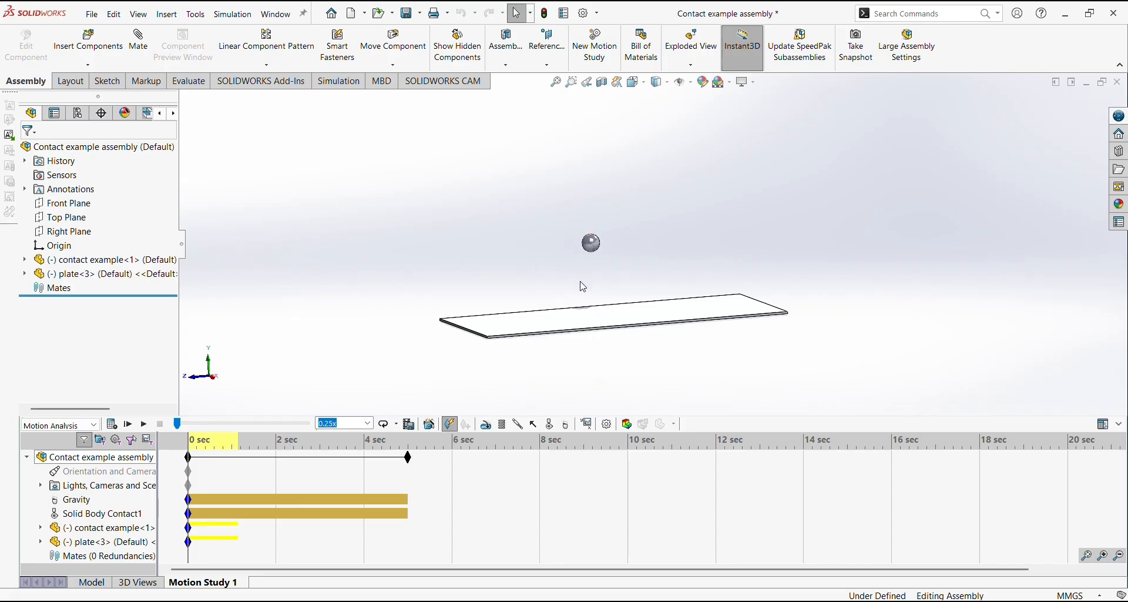
right_click(106, 273)
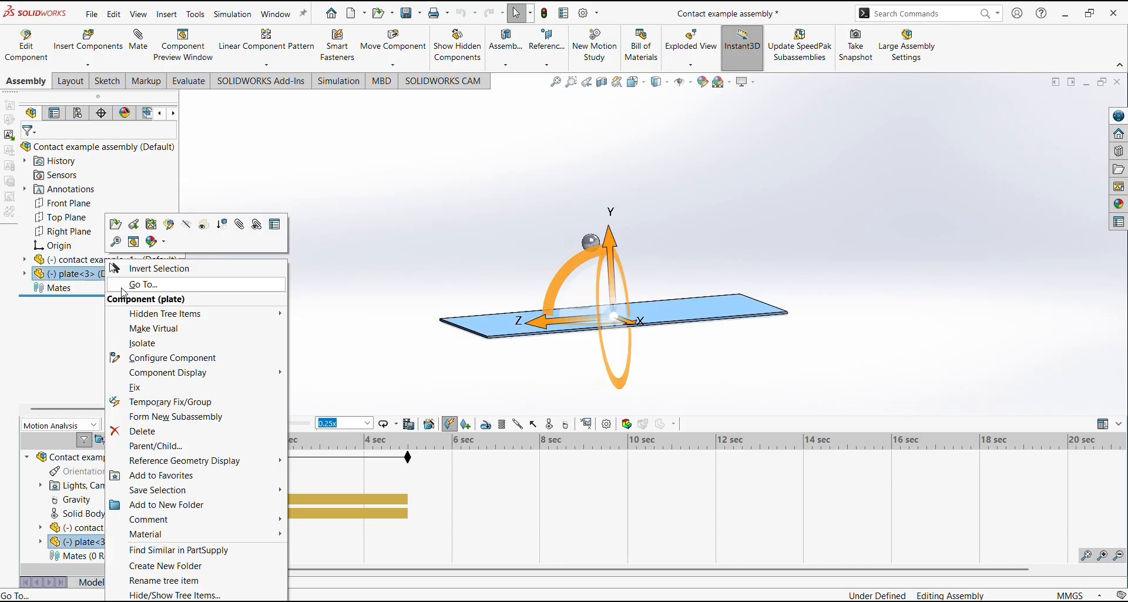
left_click(155, 384)
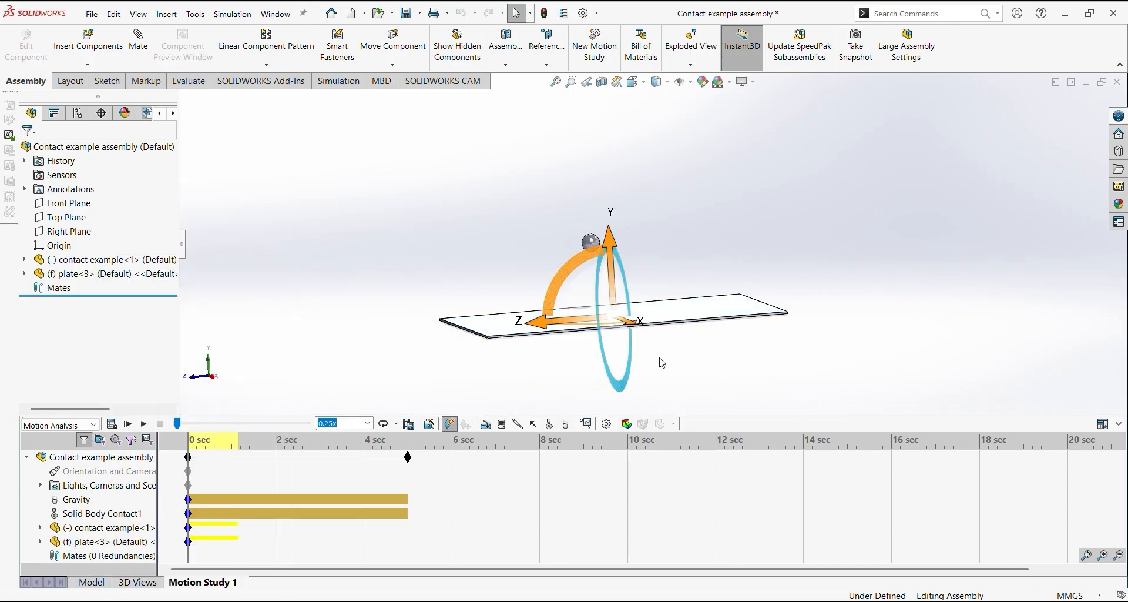
left_click(820, 289)
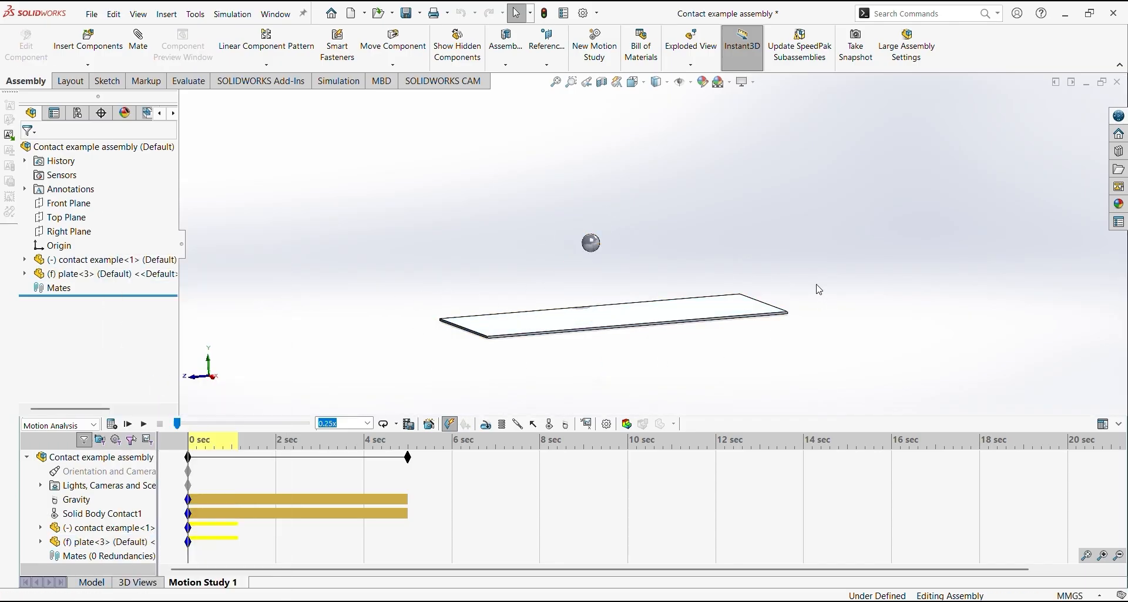
left_click(131, 424)
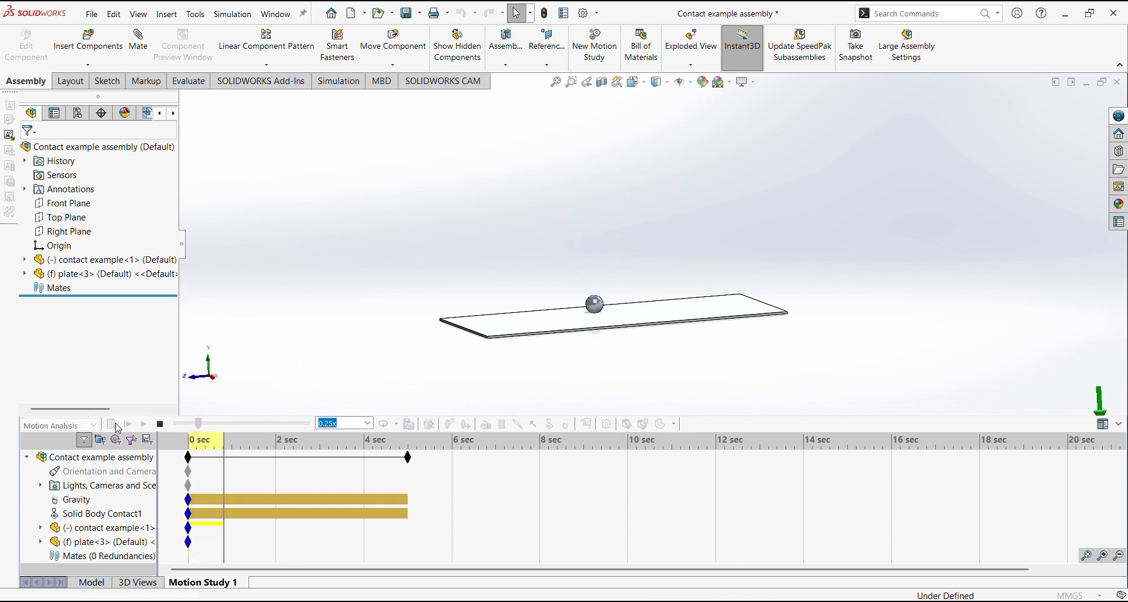
left_click(157, 424)
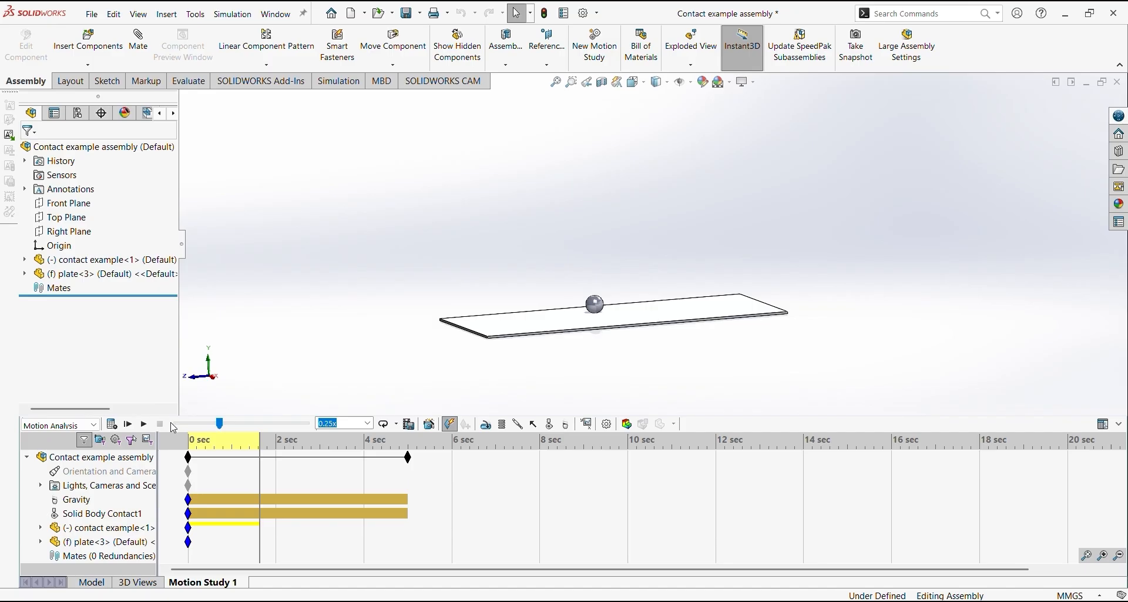
Switch to the Assembly Robotics arm 46 document and check the gravity element in Motion Study 2
mouse_move(743, 601)
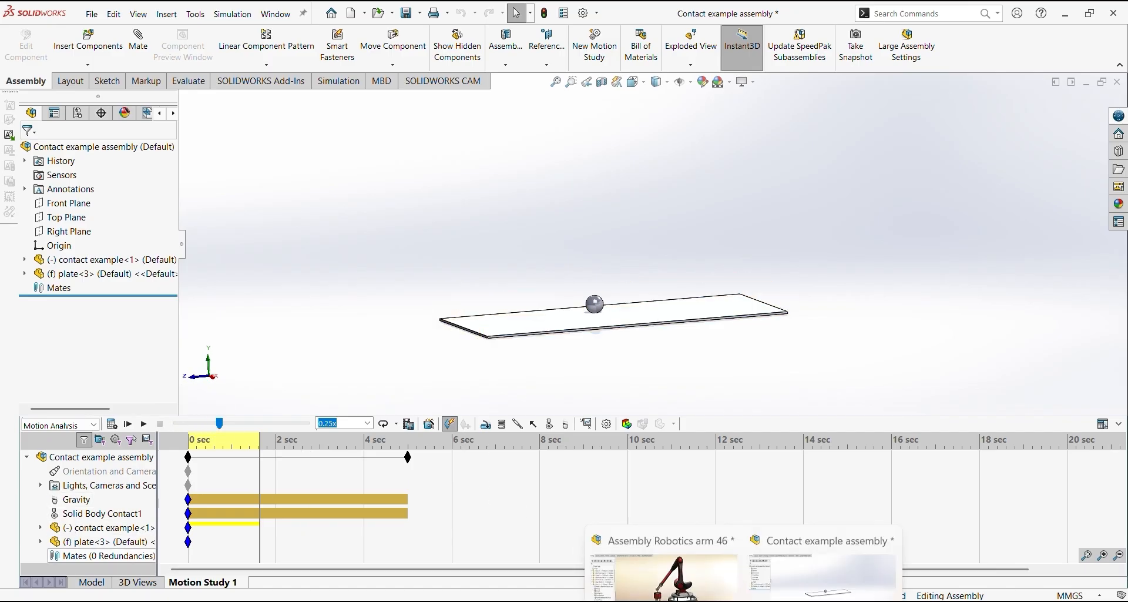
left_click(664, 567)
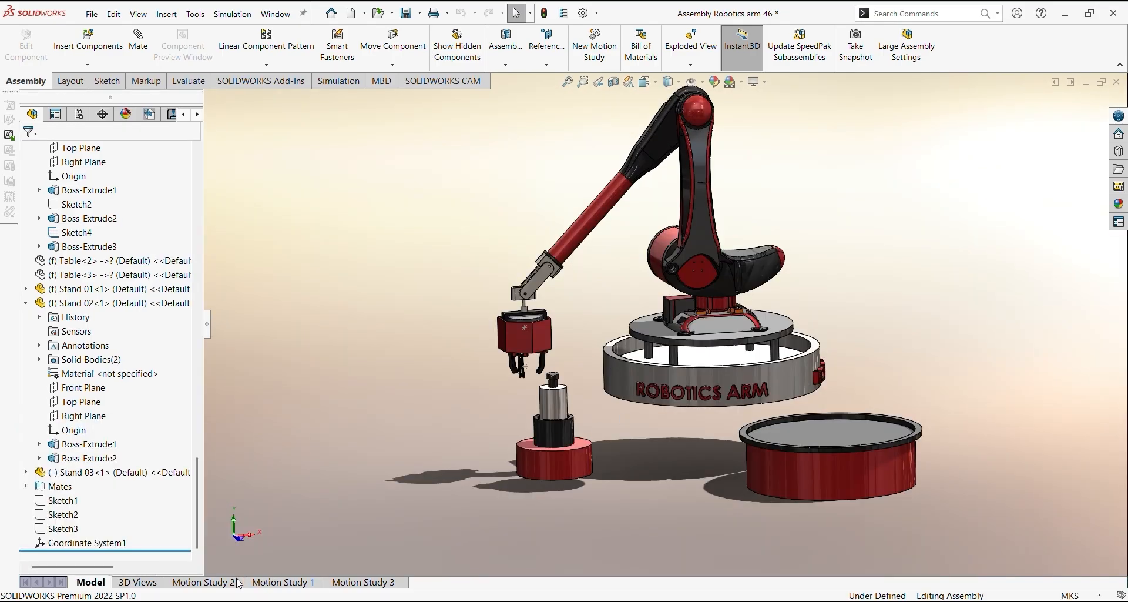
left_click(215, 582)
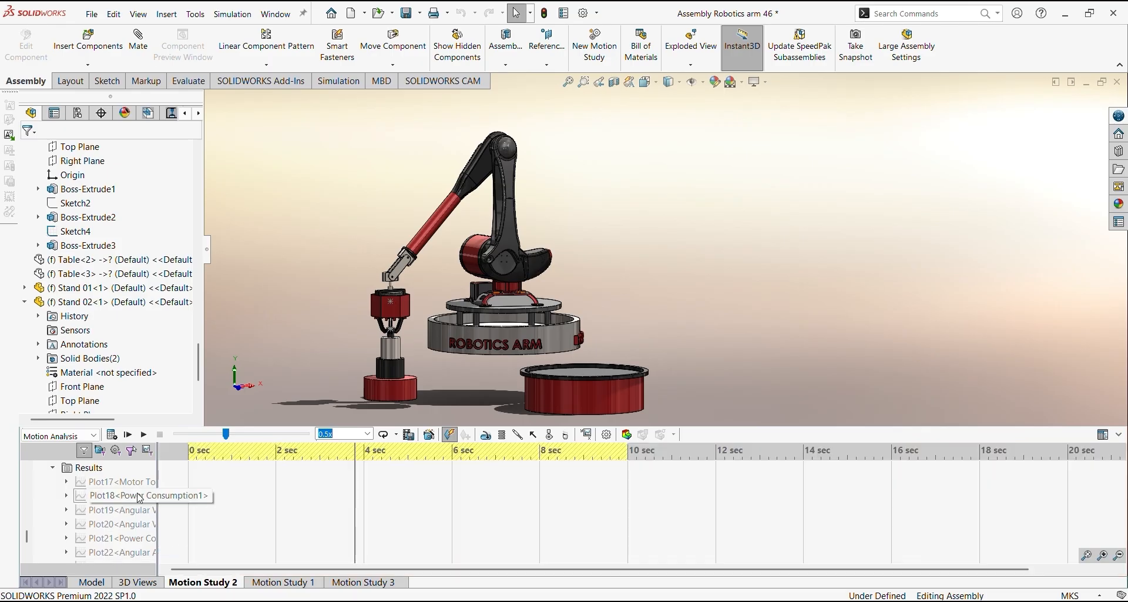
scroll(117, 506, "down", 5)
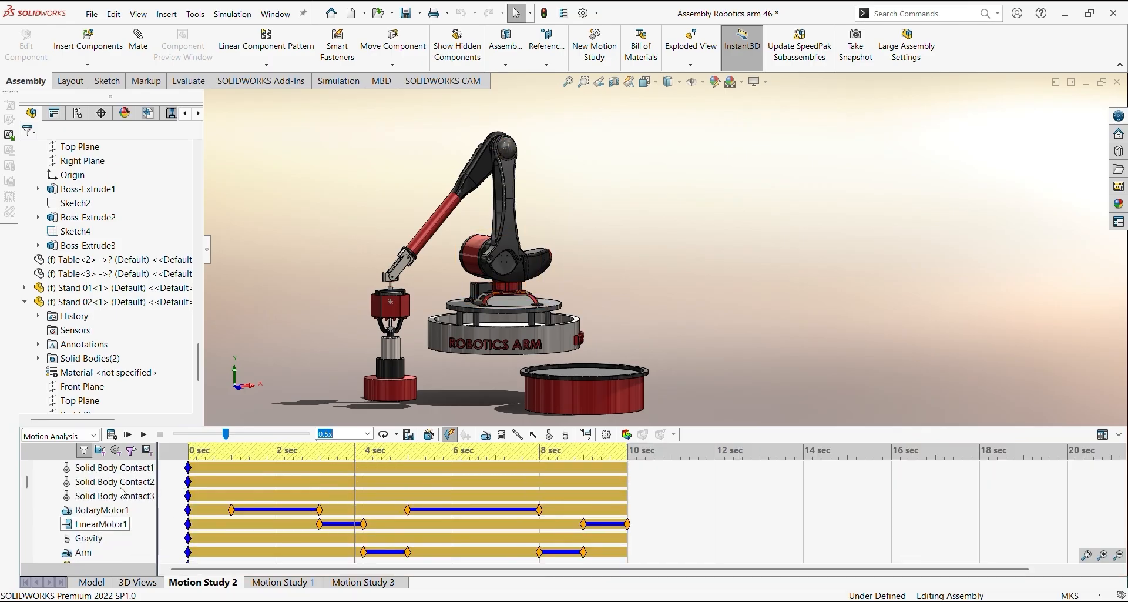
left_click(96, 541)
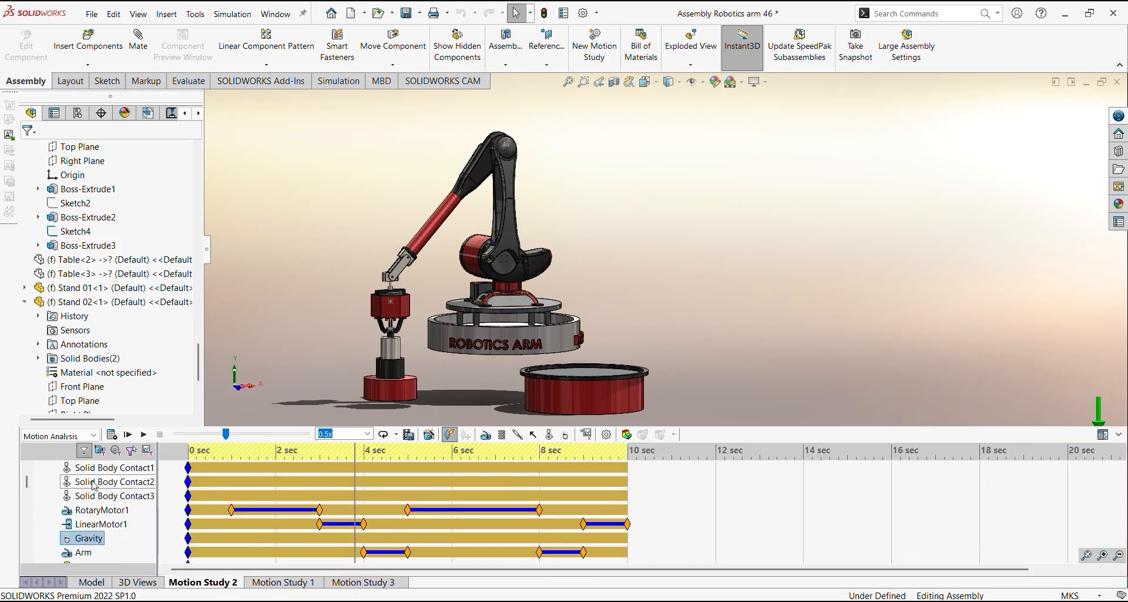
Inspect Solid Body Contact1 and identify the stand parts it relates in the robot arm assembly
scroll(127, 523, "up", 3)
left_click(128, 515)
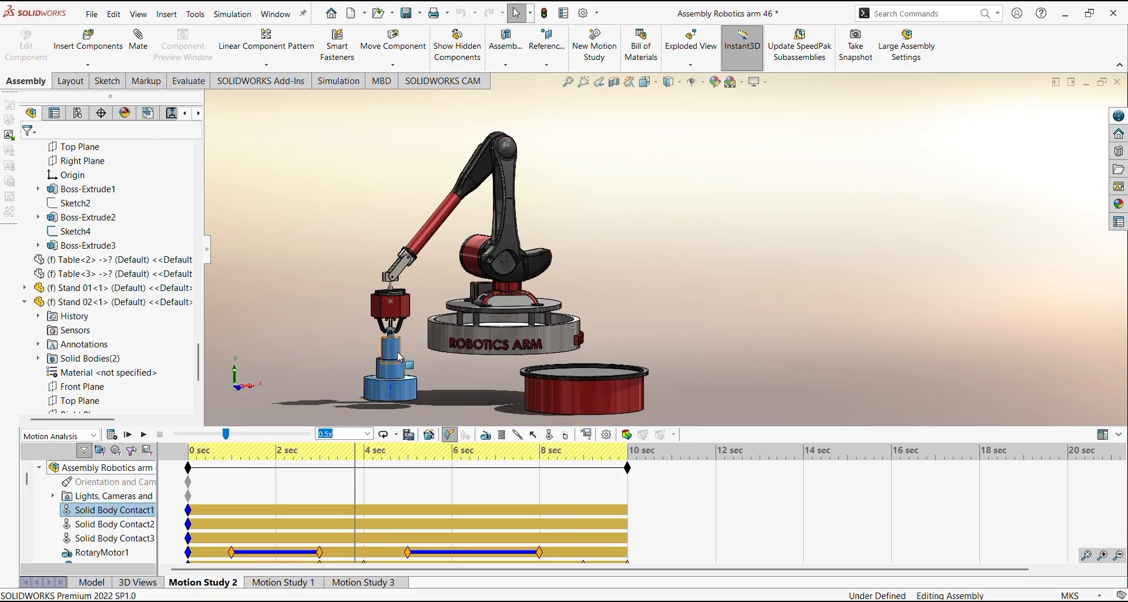
left_click(463, 402)
left_click(397, 388)
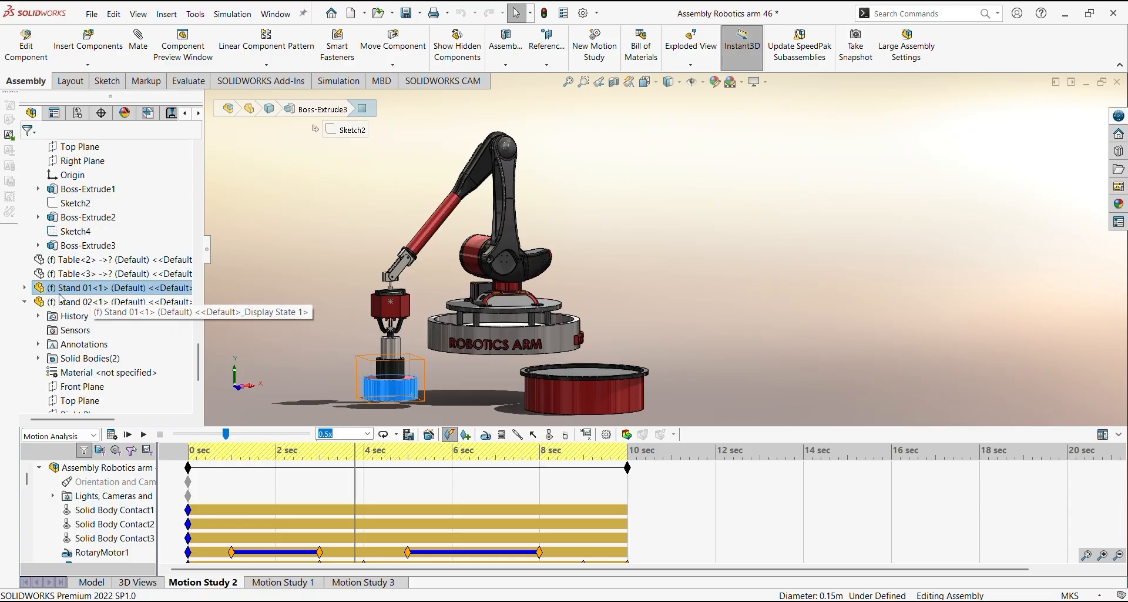
left_click(578, 396)
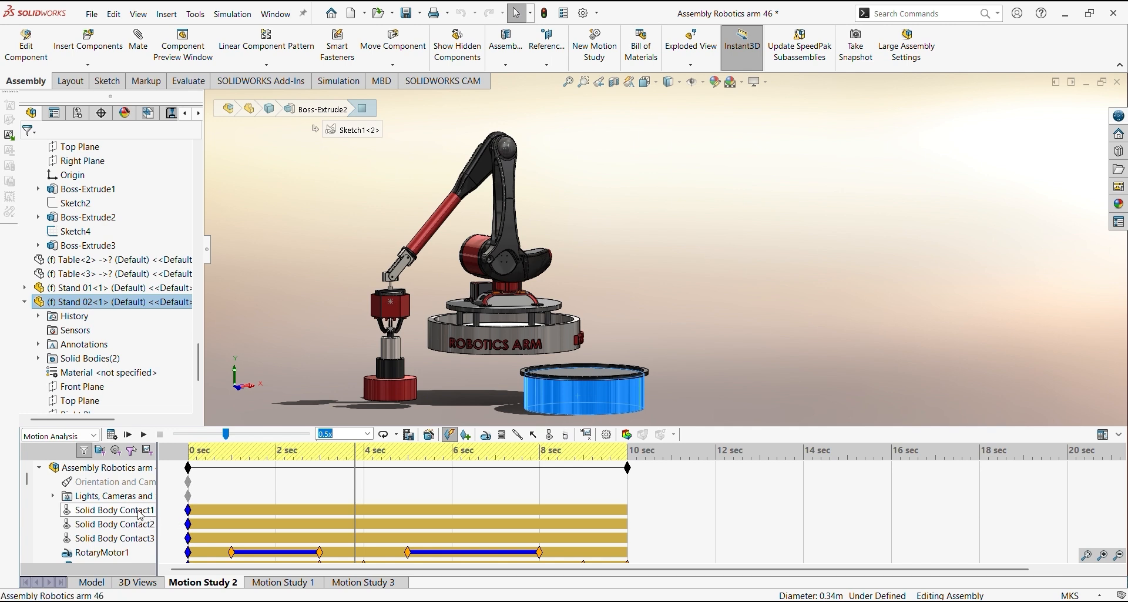
left_click(392, 347)
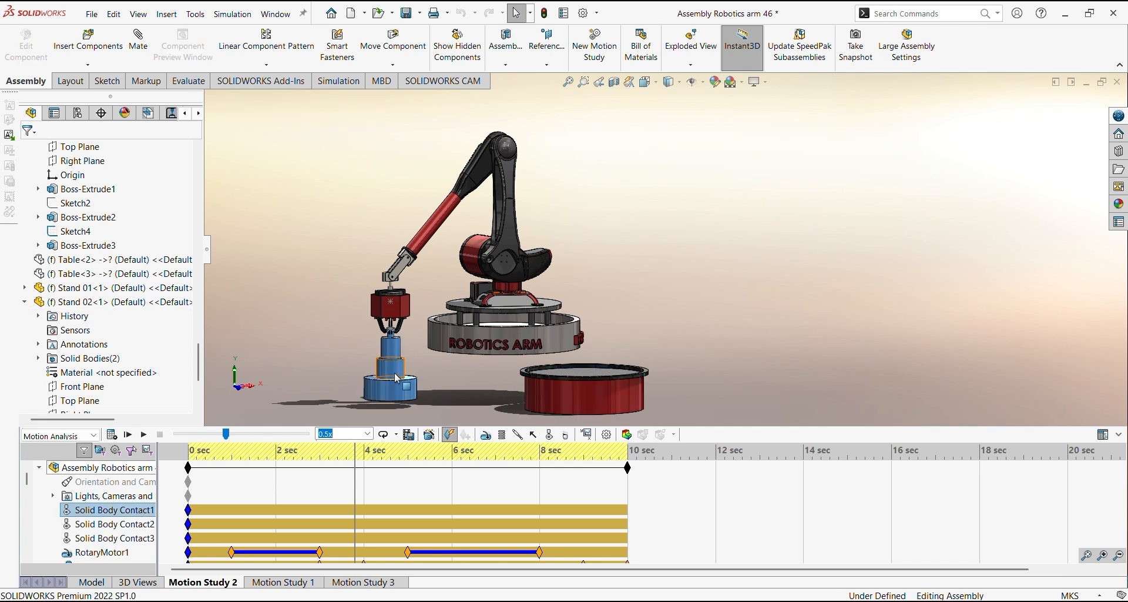
left_click(392, 351)
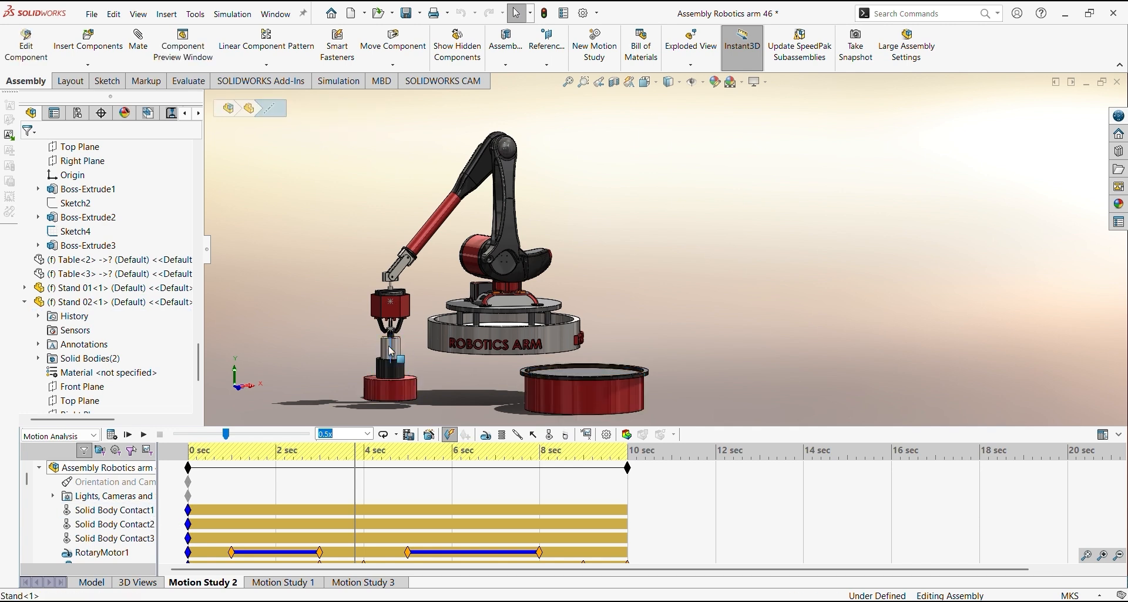
left_click(399, 353)
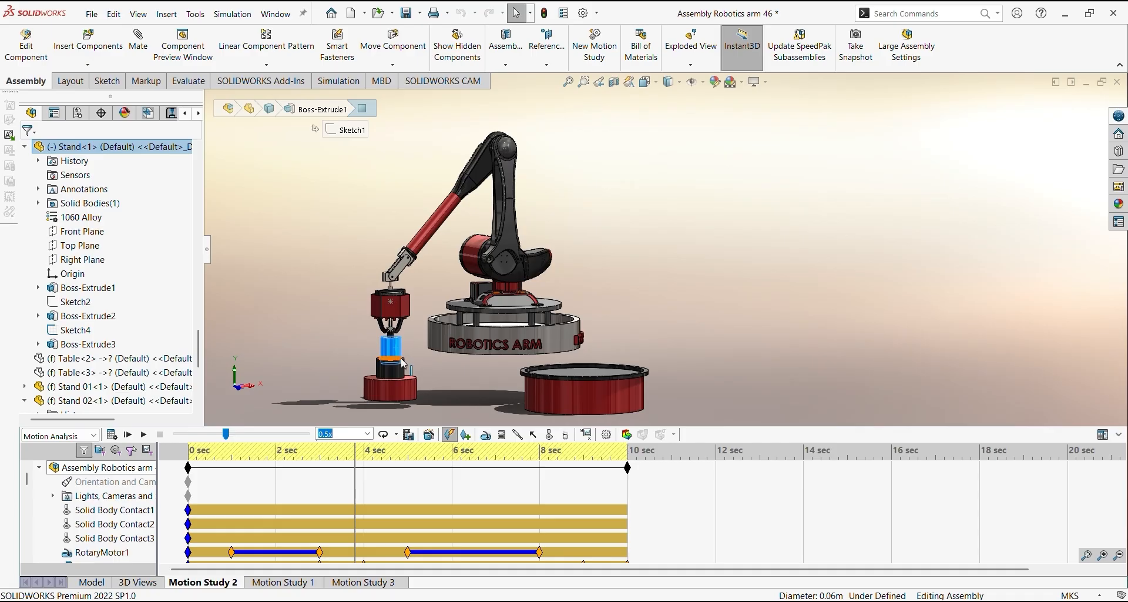
Inspect Solid Body Contact2 between the stand and the large round base with the study moved to about 9.4 sec
left_click(111, 524)
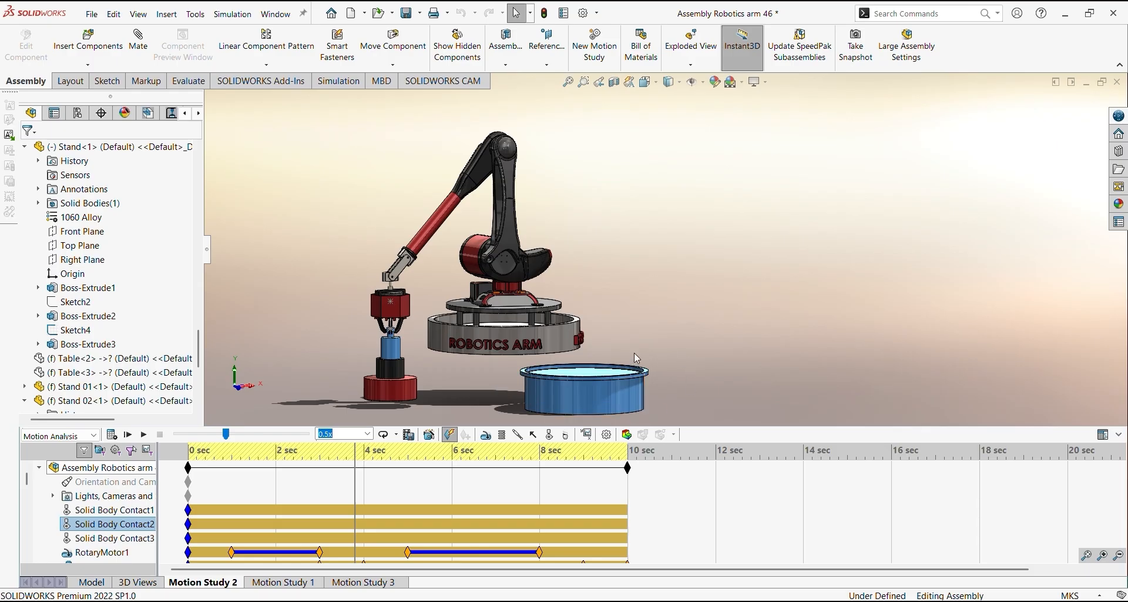
left_click_drag(354, 496, 606, 487)
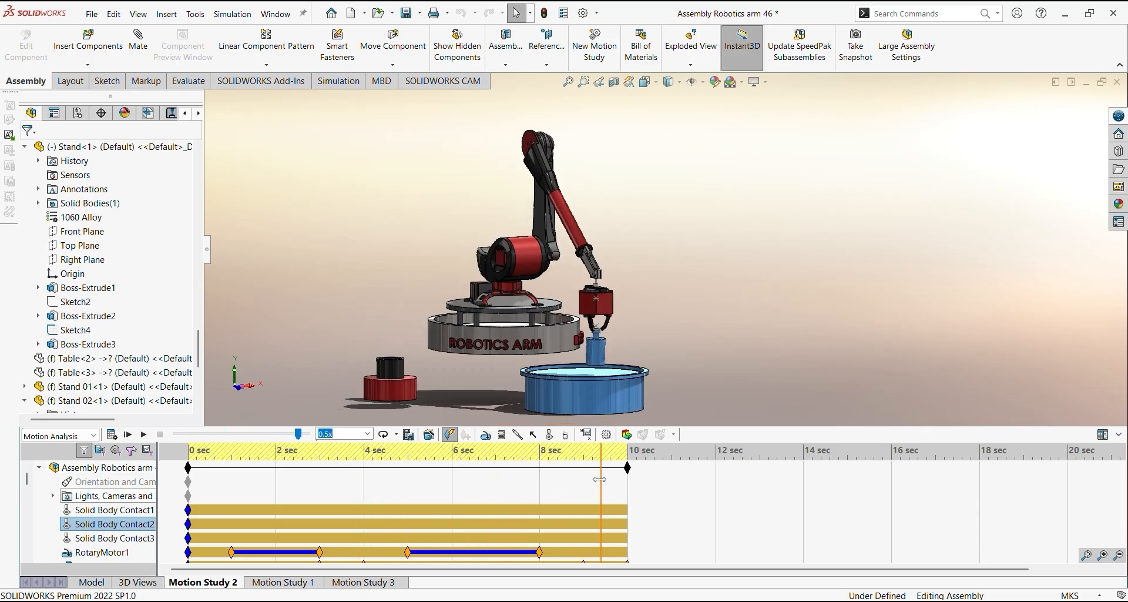
scroll(607, 385, "down", 2)
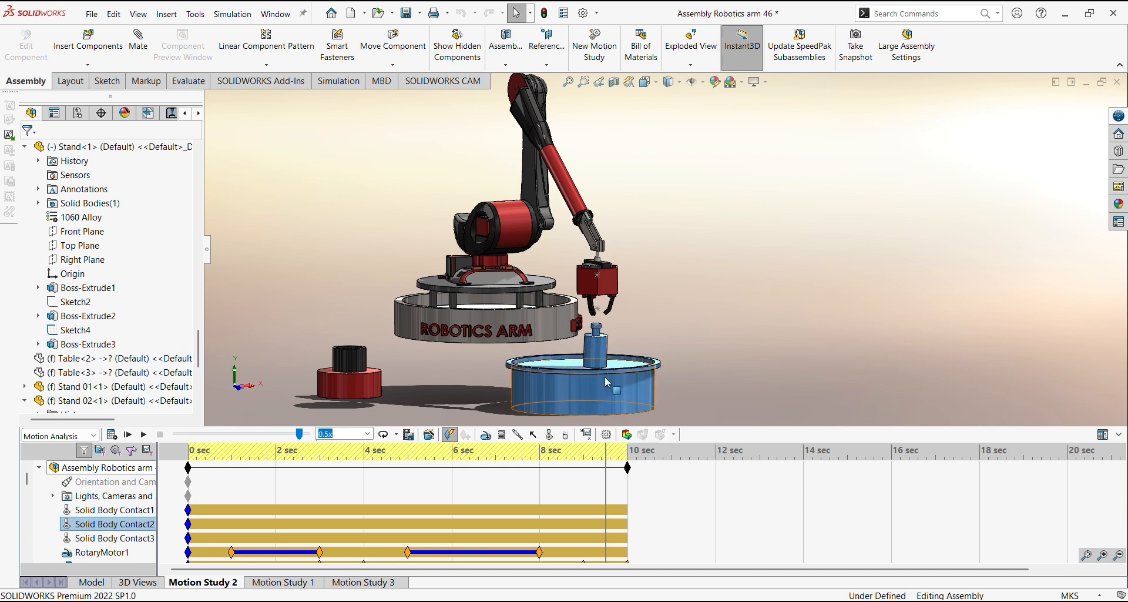
left_click_drag(604, 476, 600, 476)
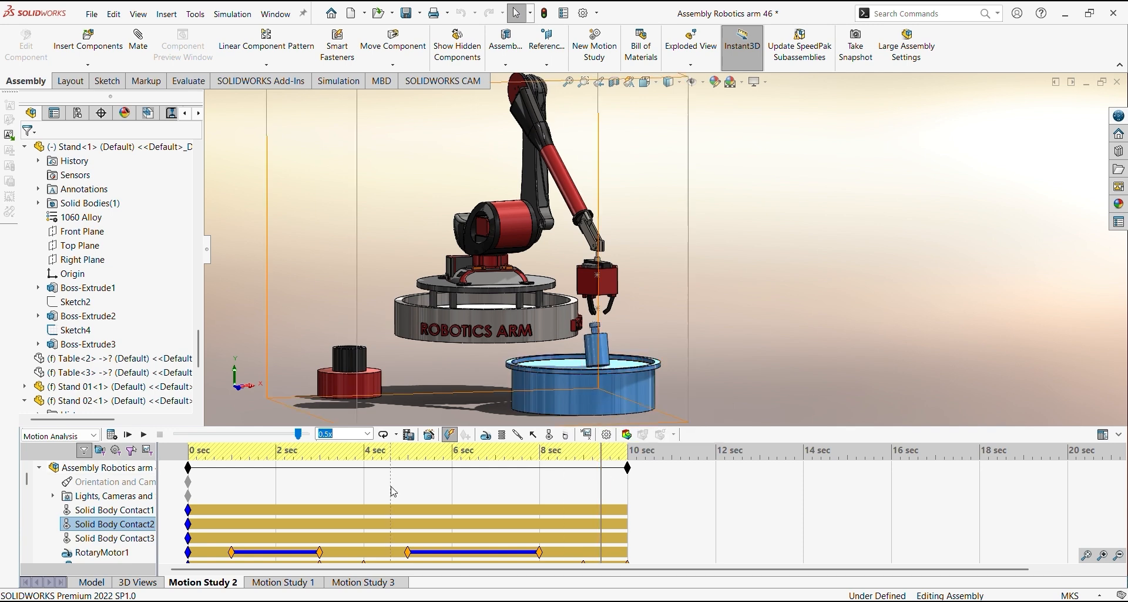
Inspect Solid Body Contact3 between the gripper jaws and the stand up close, with the study moved to about 3.9 sec
left_click(112, 538)
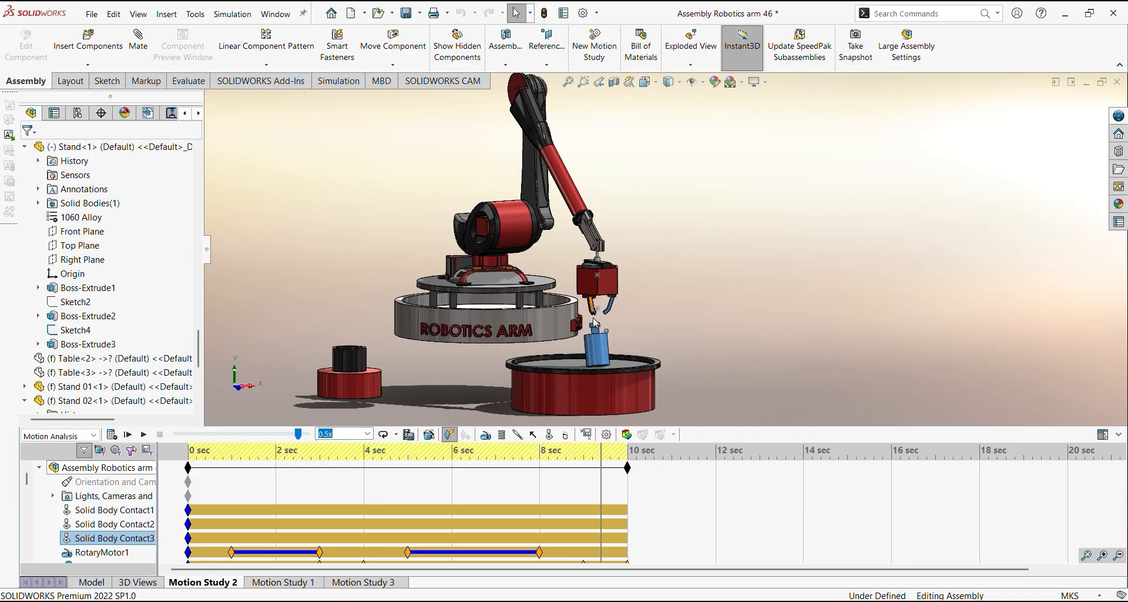
left_click_drag(600, 469, 341, 470)
scroll(341, 332, "down", 8)
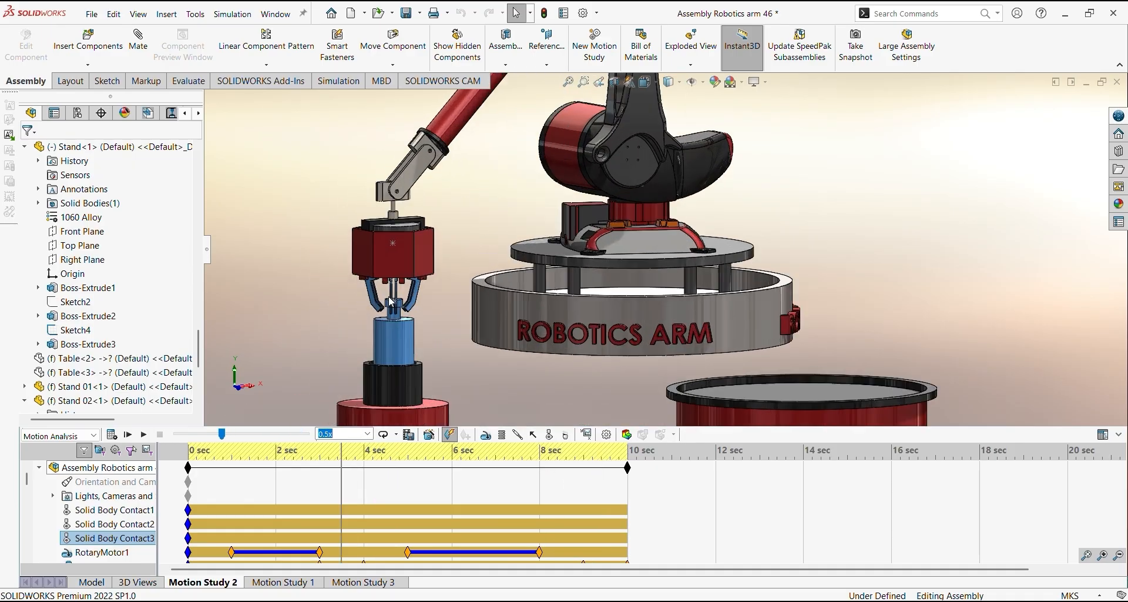
middle_click_drag(470, 316, 536, 307)
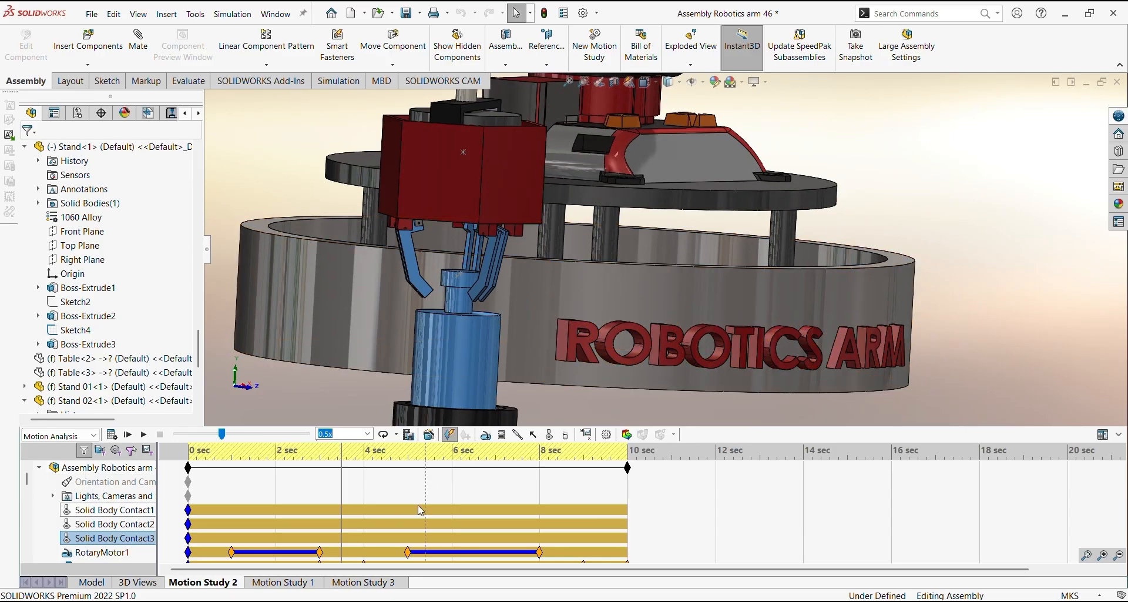
left_click_drag(340, 492, 360, 490)
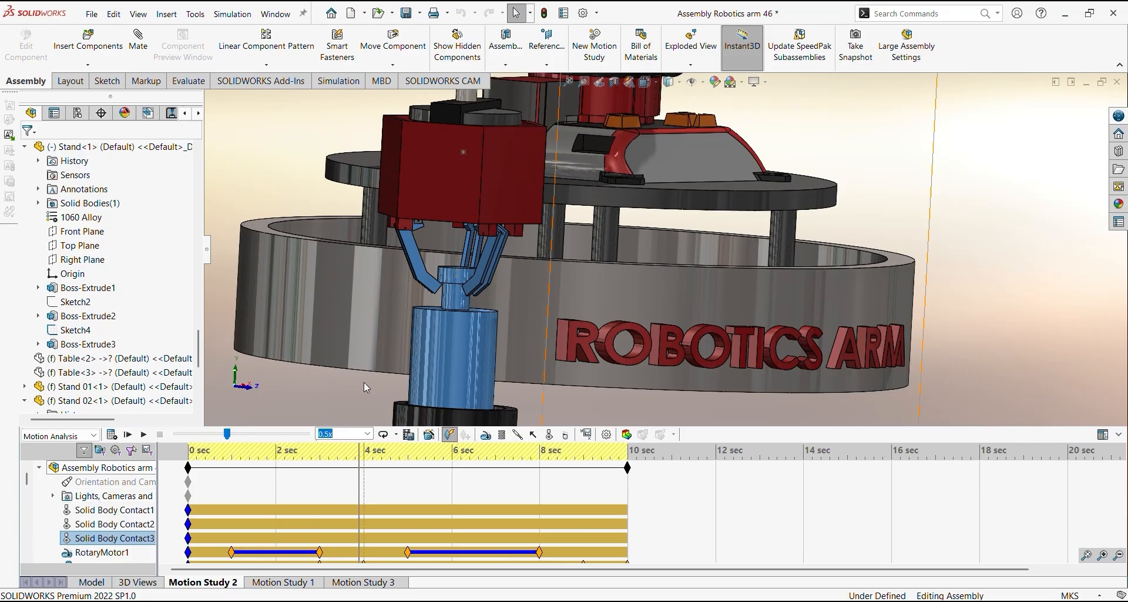
middle_click_drag(400, 332, 432, 364)
scroll(503, 313, "down", 2)
scroll(502, 313, "down", 3)
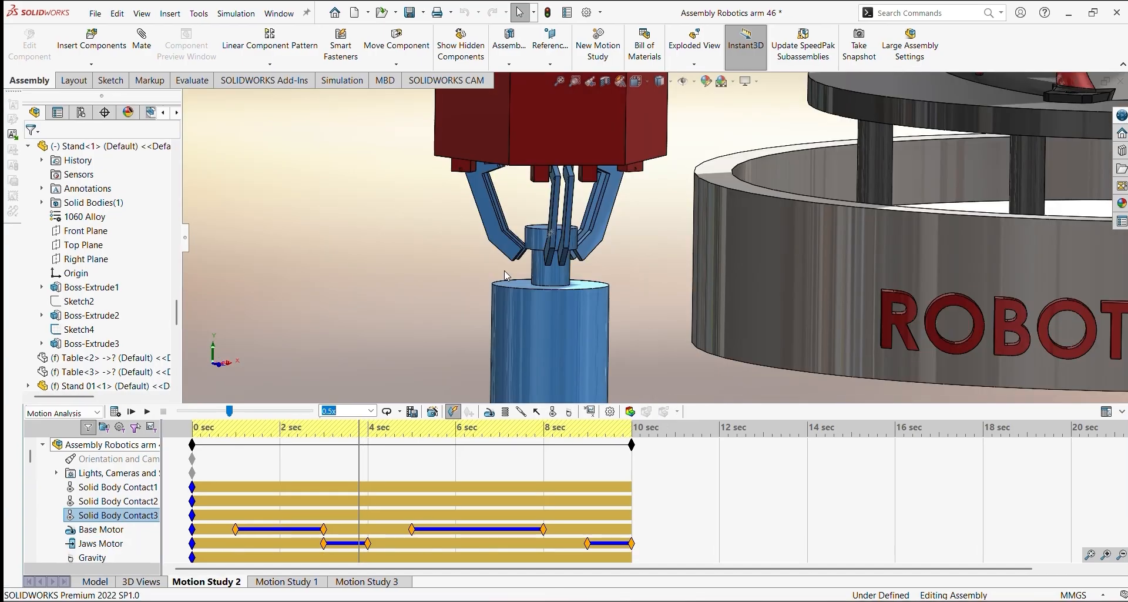
scroll(530, 275, "up", 5)
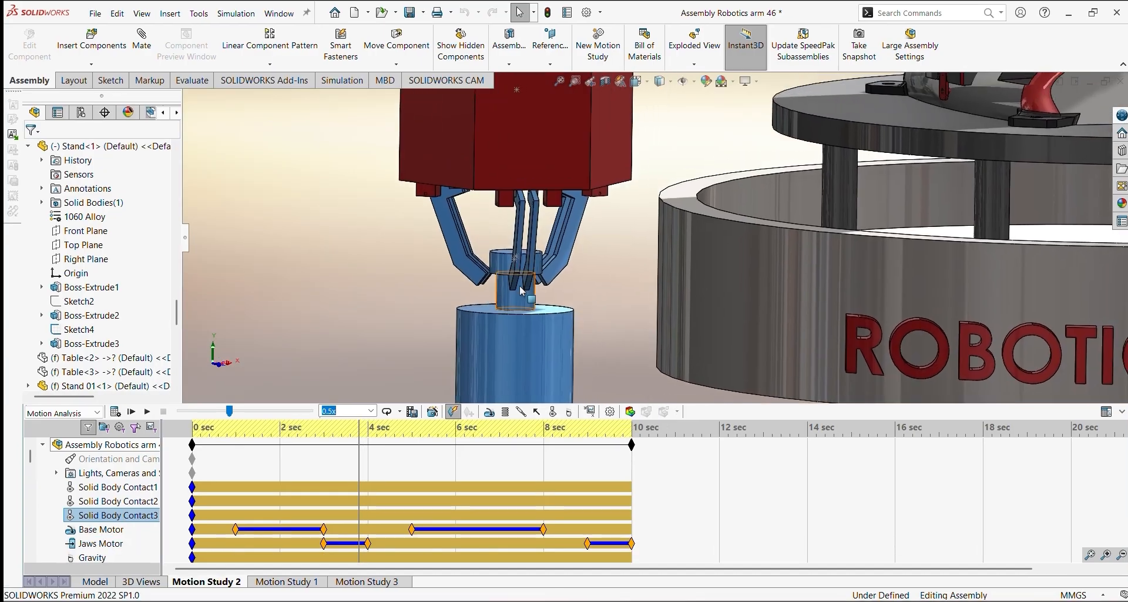
Return to the assembly model and move the robot's base joint and upper arm to try their free motion
left_click(96, 581)
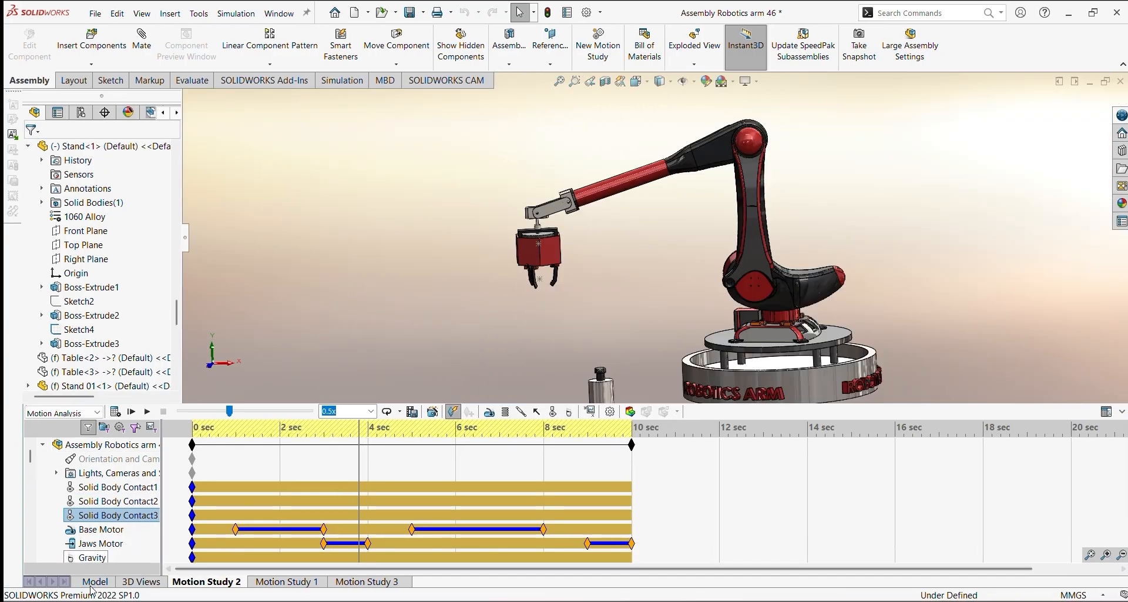
middle_click_drag(854, 425, 707, 371, "ctrl")
scroll(708, 371, "down", 4)
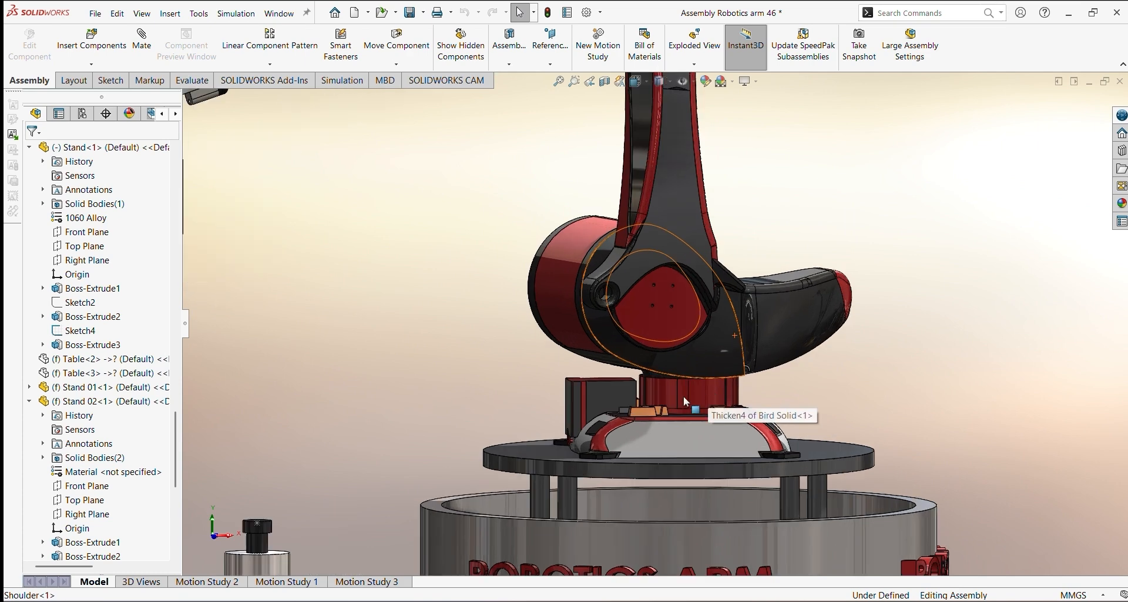
left_click(677, 401)
left_click_drag(678, 401, 663, 349)
middle_click_drag(652, 94, 647, 341, "ctrl")
middle_click_drag(594, 297, 583, 351, "ctrl")
left_click_drag(561, 333, 544, 368)
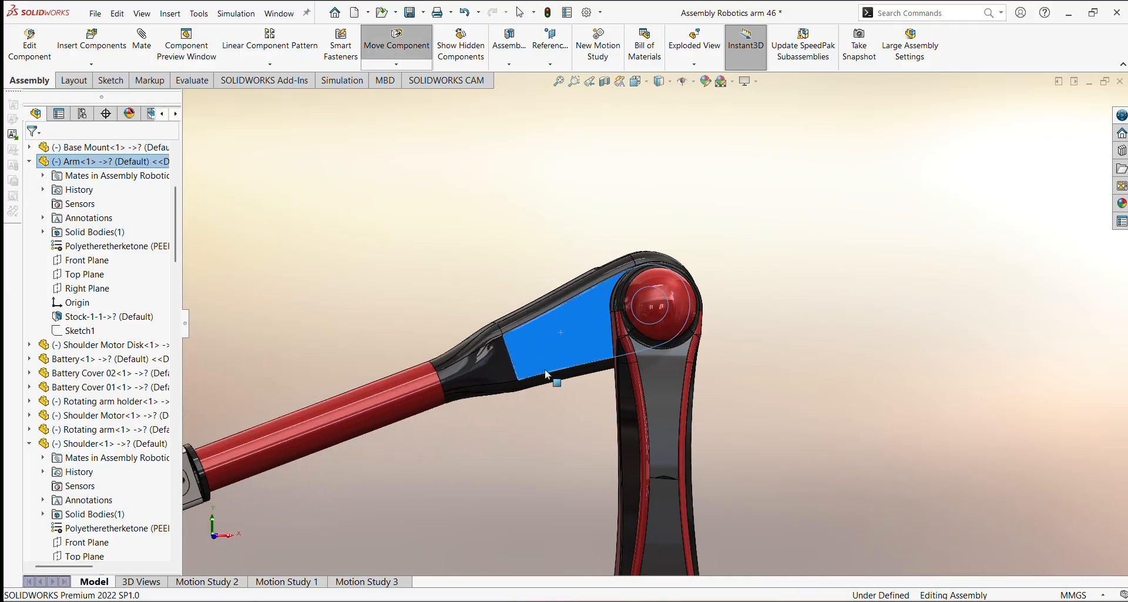
Move the round disc inside the gripper housing downward to open the jaws
middle_click_drag(376, 523, 631, 291, "ctrl")
middle_click_drag(406, 376, 541, 355, "ctrl")
scroll(480, 376, "down", 3)
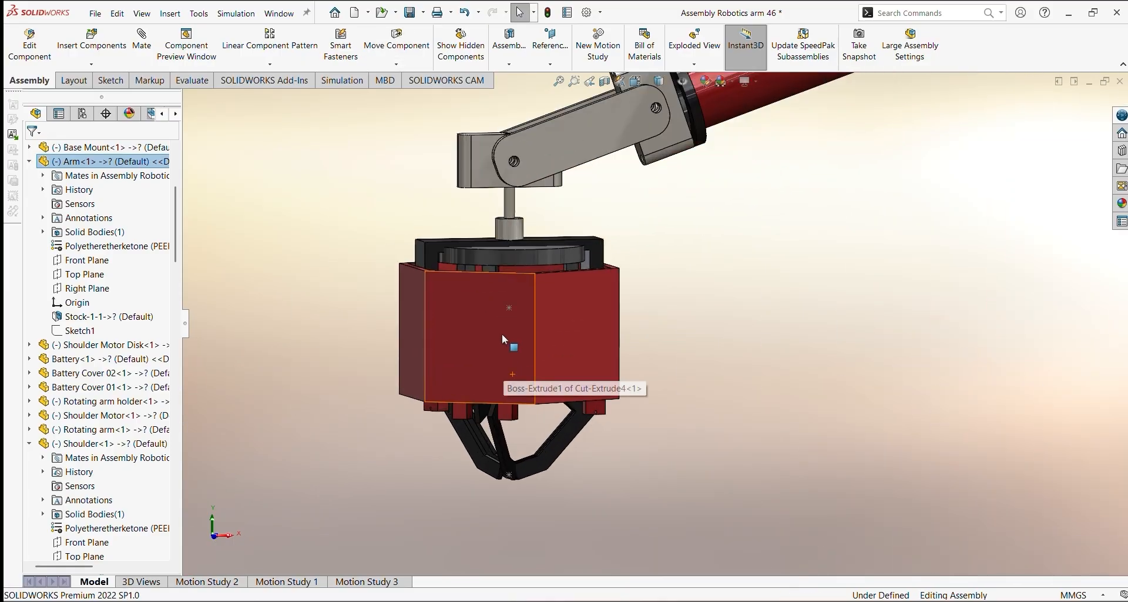
left_click(532, 263)
middle_click_drag(531, 261, 530, 295)
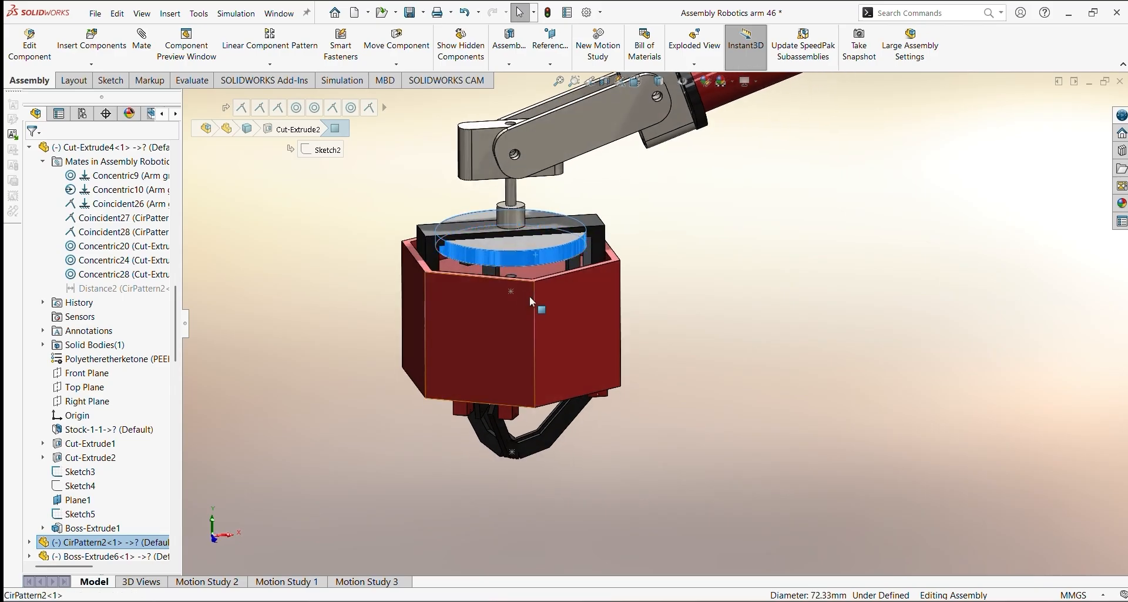
left_click(530, 248)
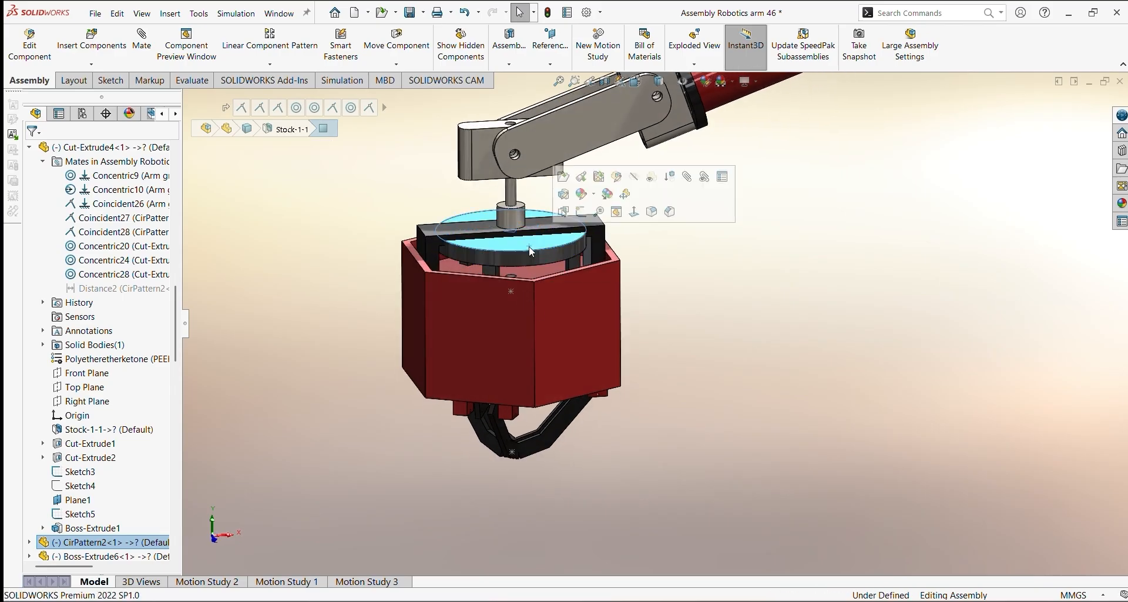
left_click_drag(531, 251, 532, 275)
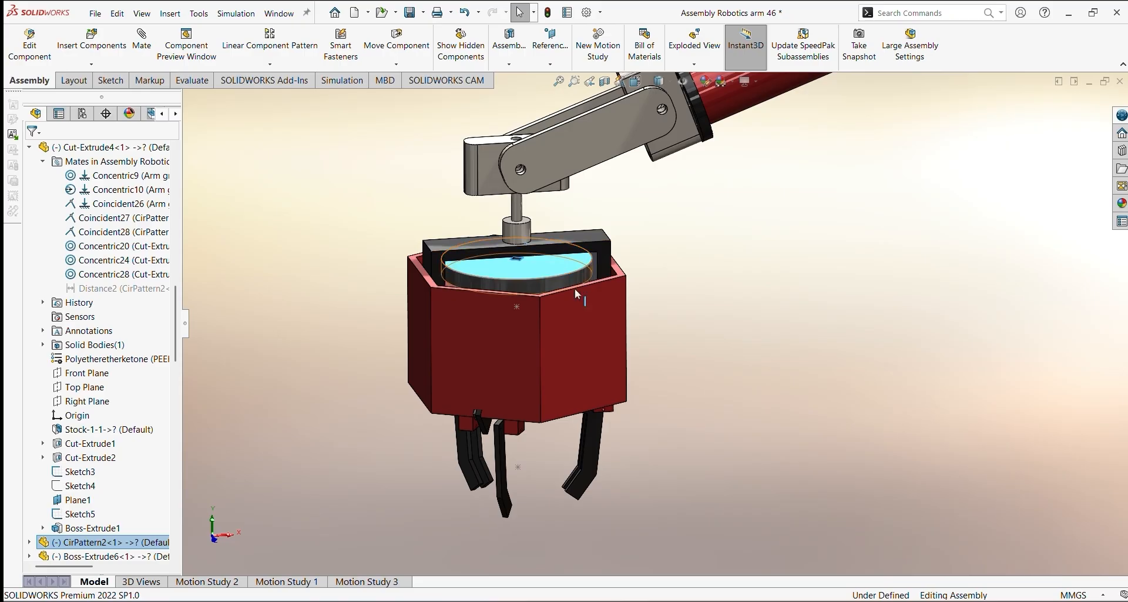
Examine the gripper's round disc and jaws up close, and return to Motion Study 2
scroll(601, 313, "down", 2)
middle_click_drag(600, 312, 594, 263)
left_click(290, 362)
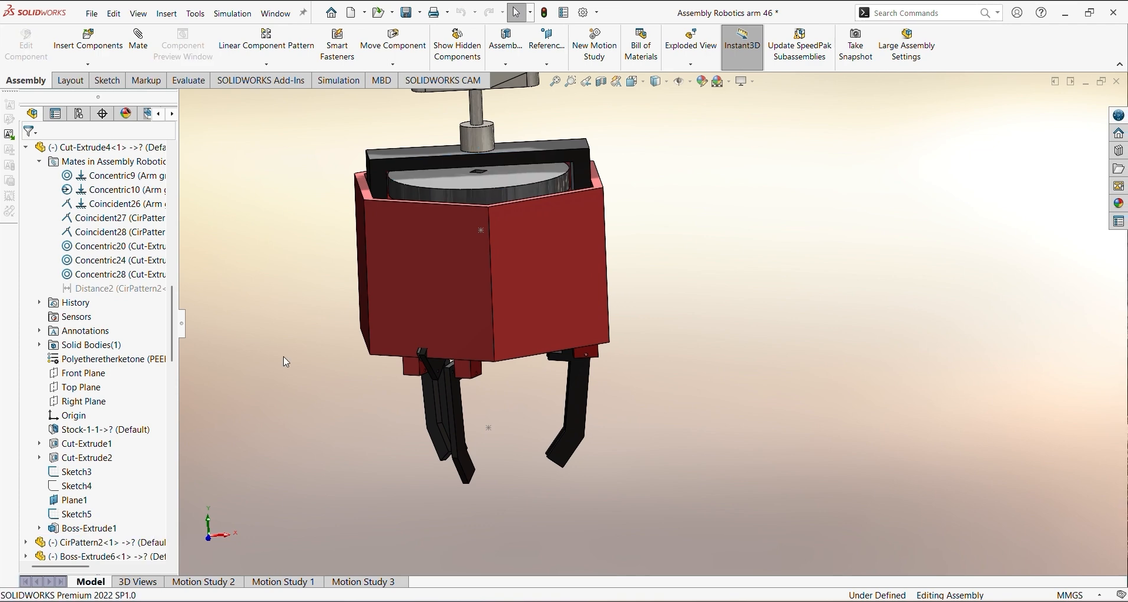
left_click(205, 582)
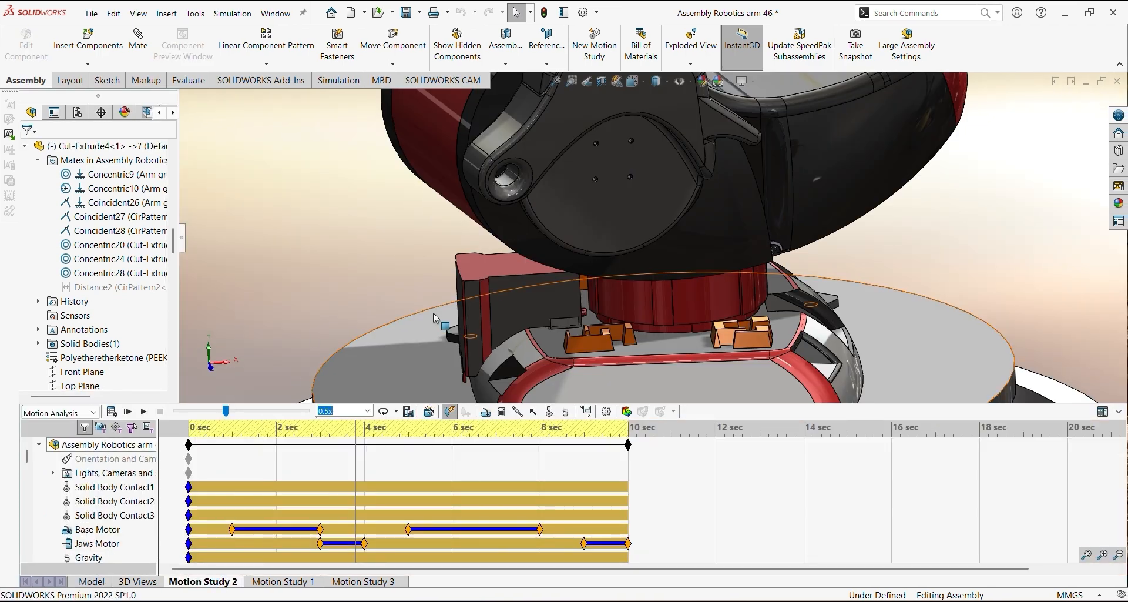
middle_click_drag(442, 315, 403, 345, "ctrl")
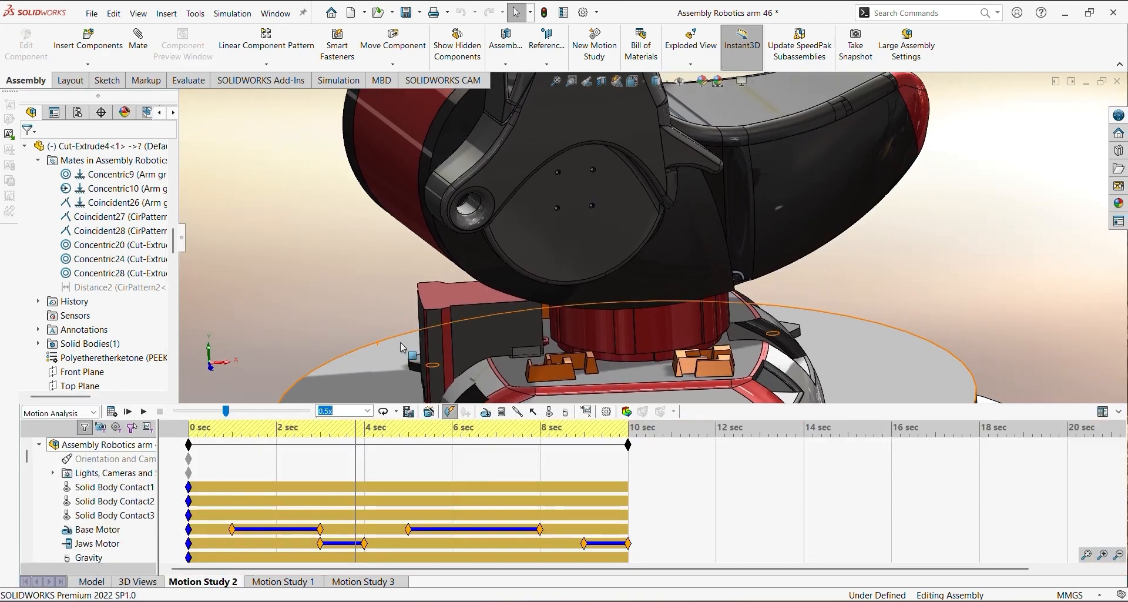
Start a rotary motor on the curved face of the red base mount under the arm and reverse its direction
left_click(487, 413)
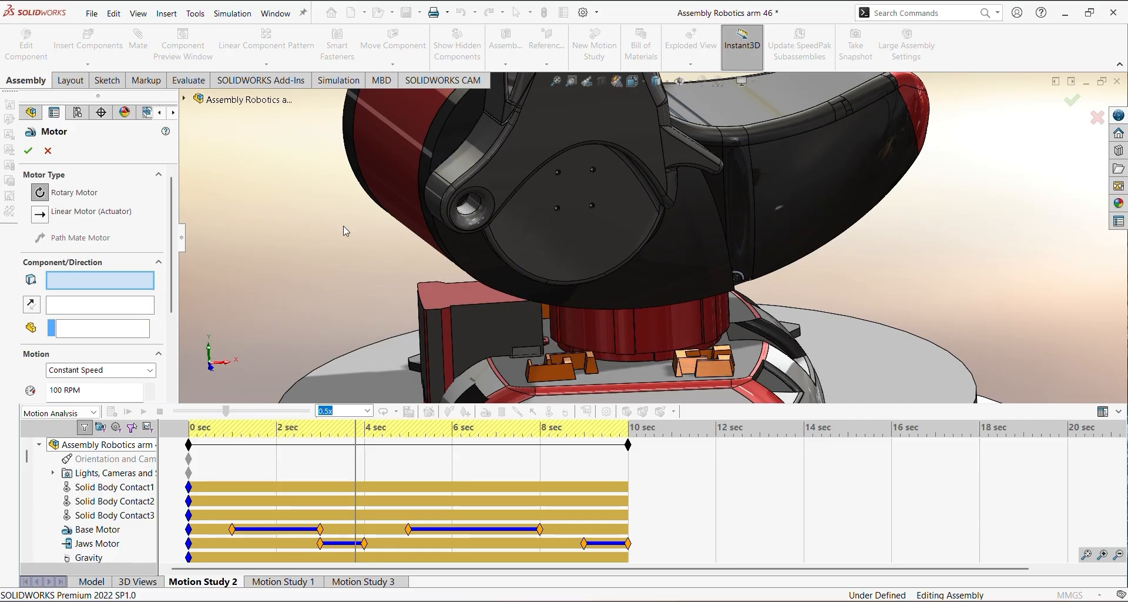
mouse_move(664, 345)
middle_mouse_down()
mouse_move(680, 312)
mouse_move(664, 315)
mouse_move(665, 327)
middle_mouse_up()
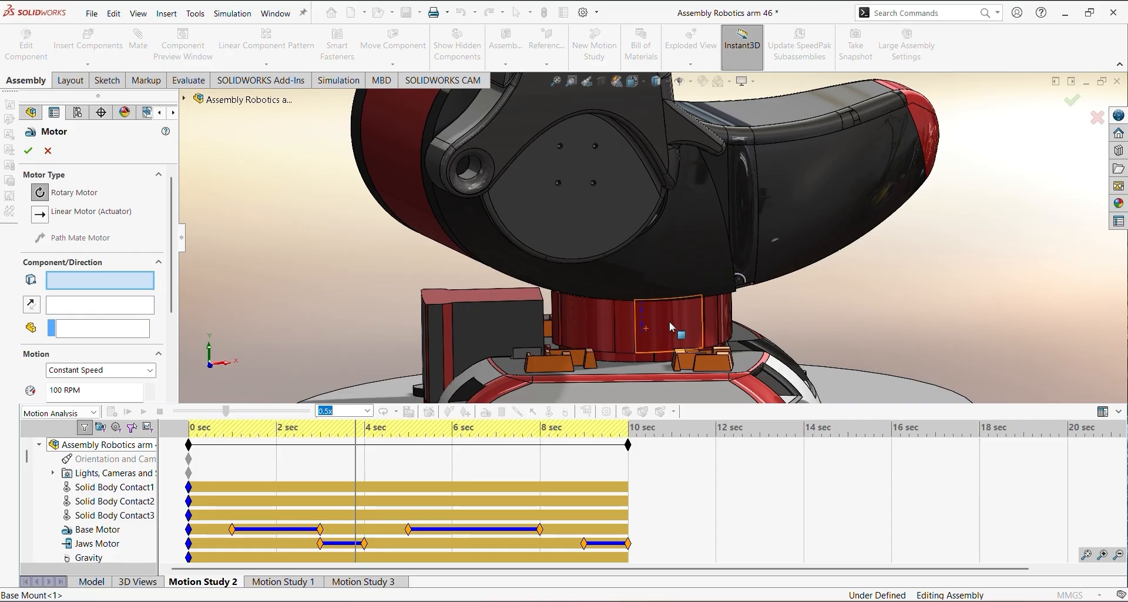
left_click(662, 329)
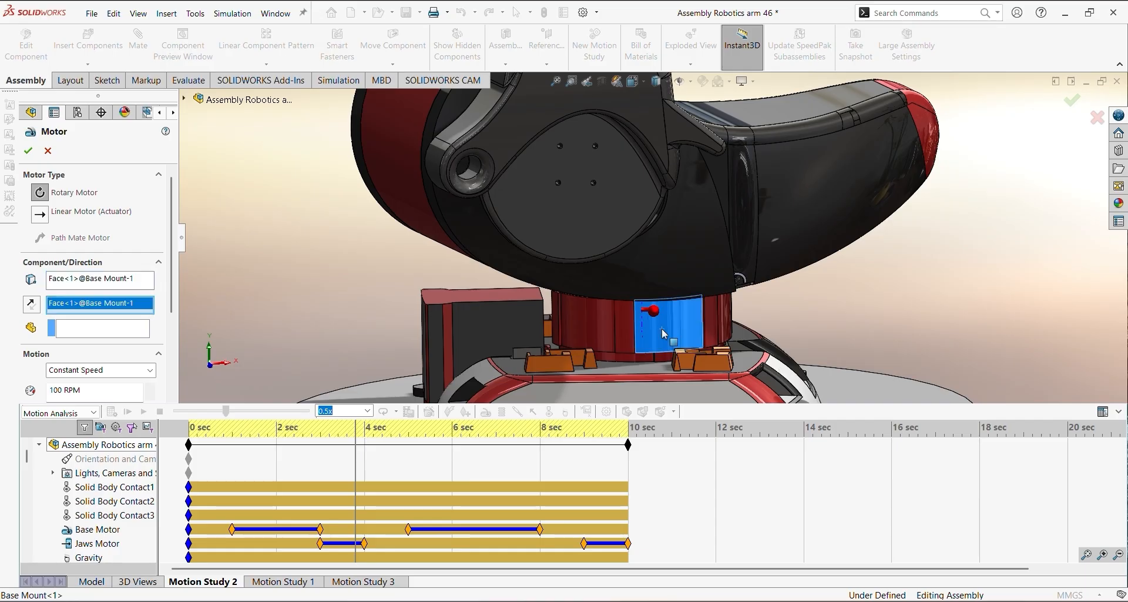
middle_click_drag(663, 330, 646, 256)
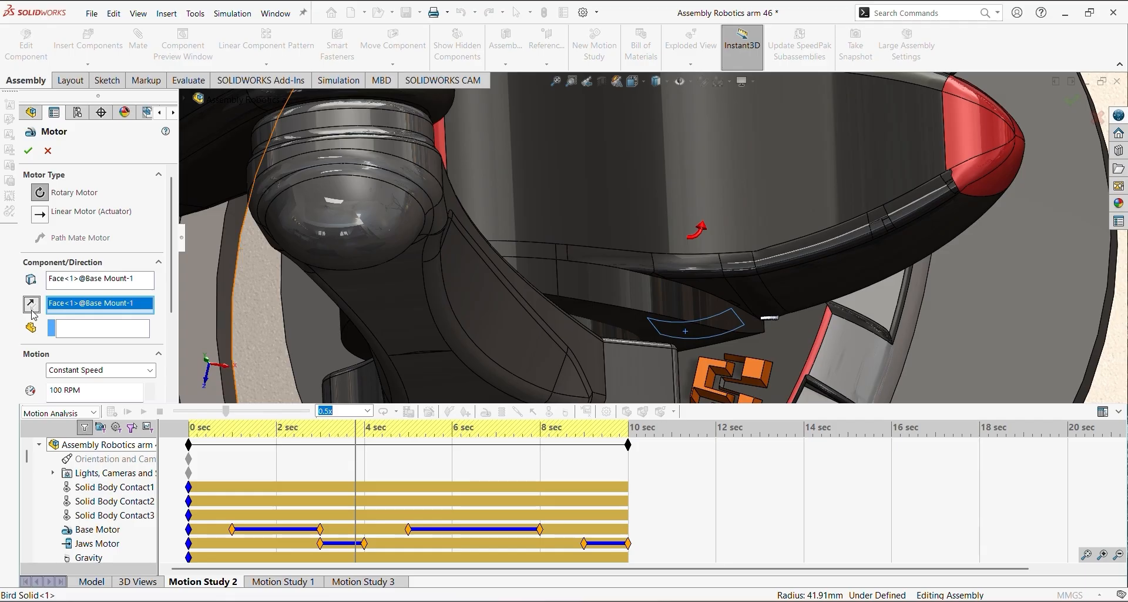
Set the rotary motor's motion to Servo Motor with Displacement, review the arm it drives, and cancel the motor
left_click(150, 370)
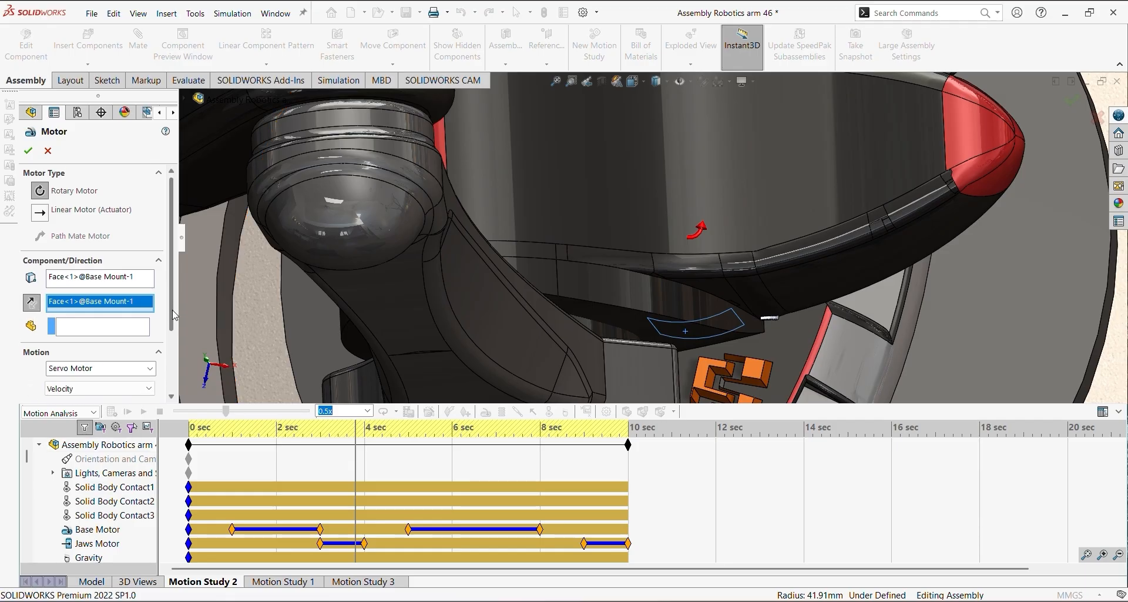
left_click(151, 344)
left_click(152, 344)
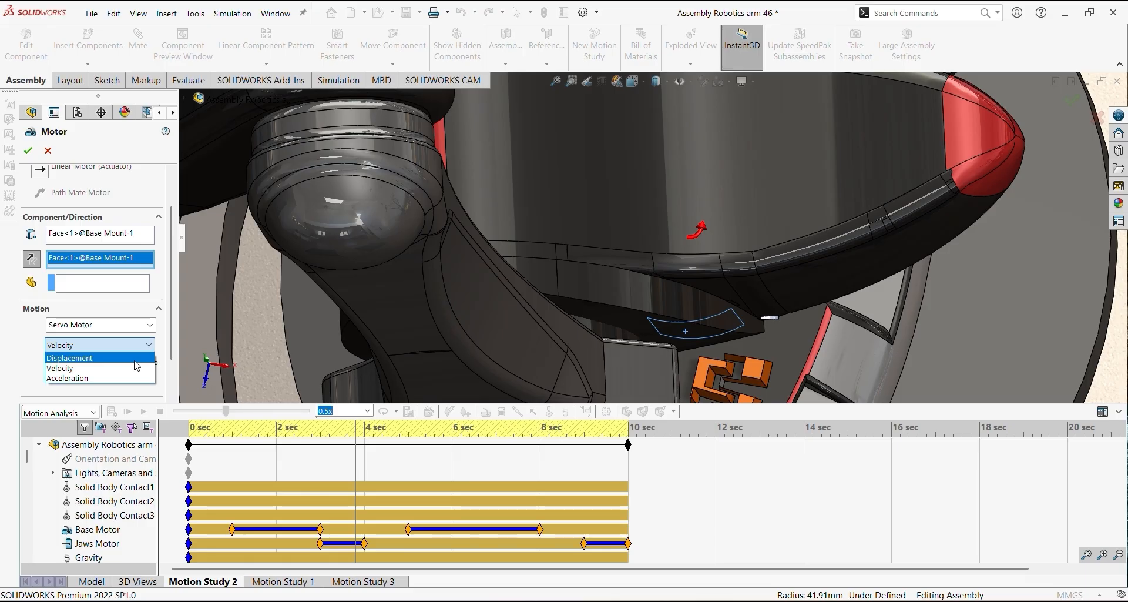
left_click(105, 359)
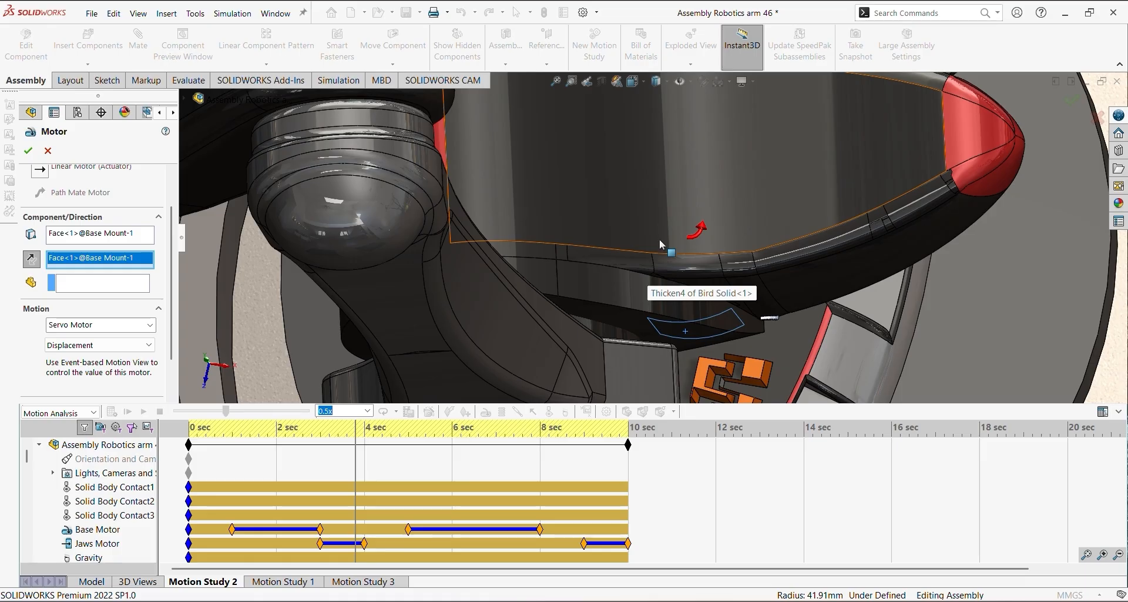
scroll(659, 238, "up", 10)
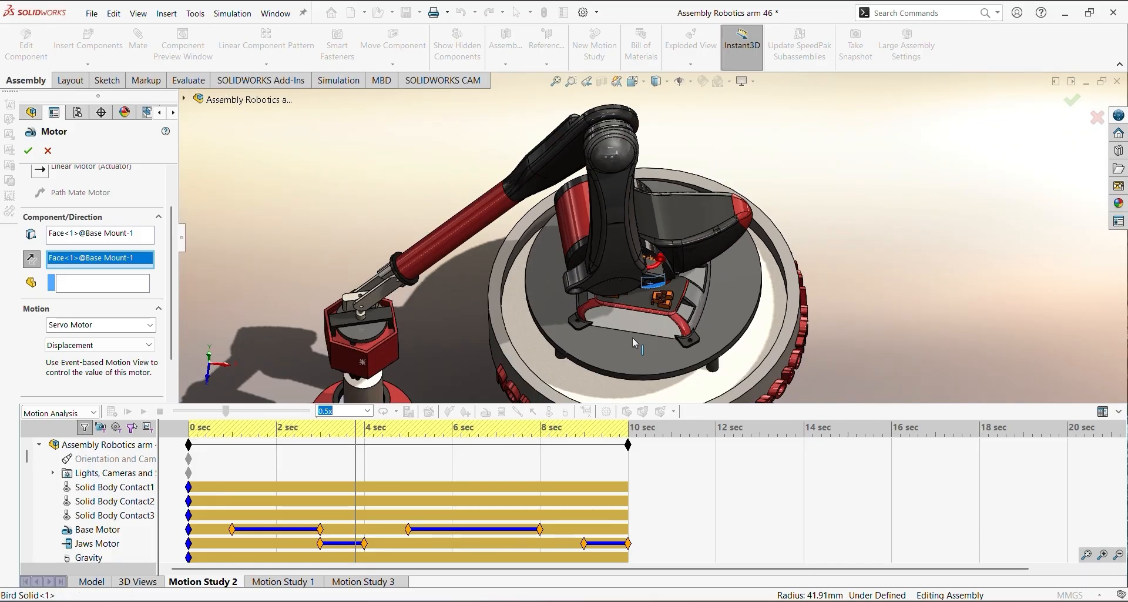
scroll(635, 343, "down", 10)
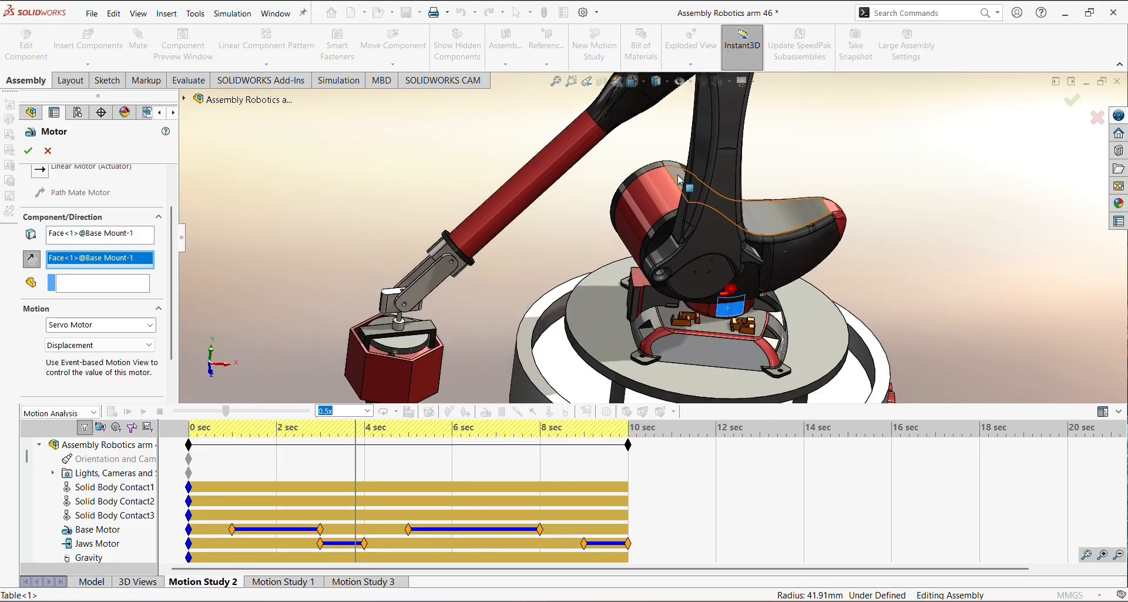
scroll(524, 247, "down", 10)
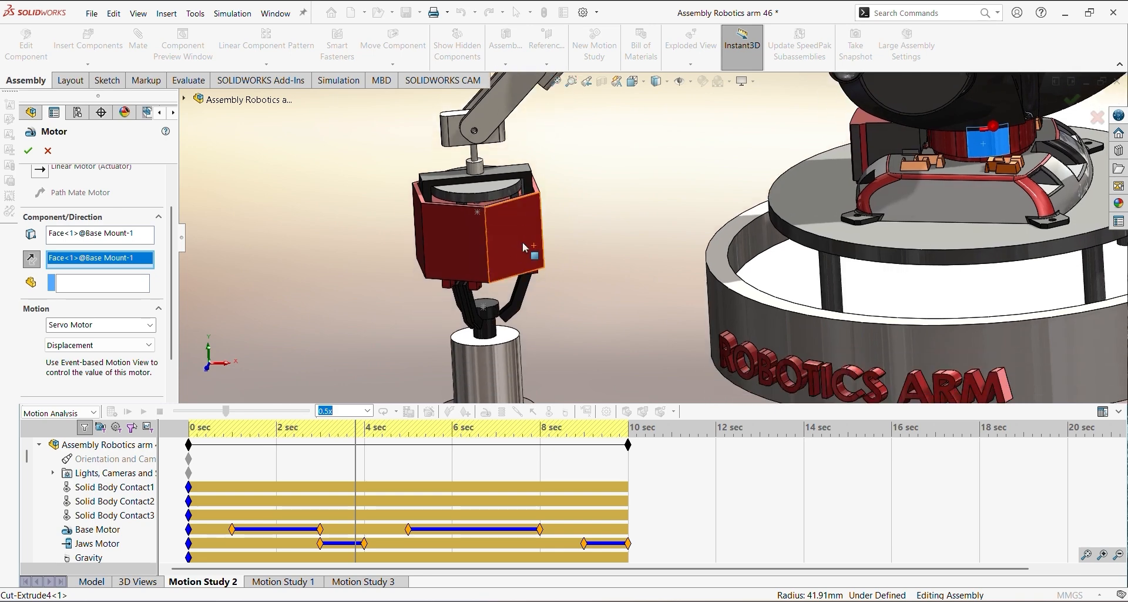
left_click(48, 149)
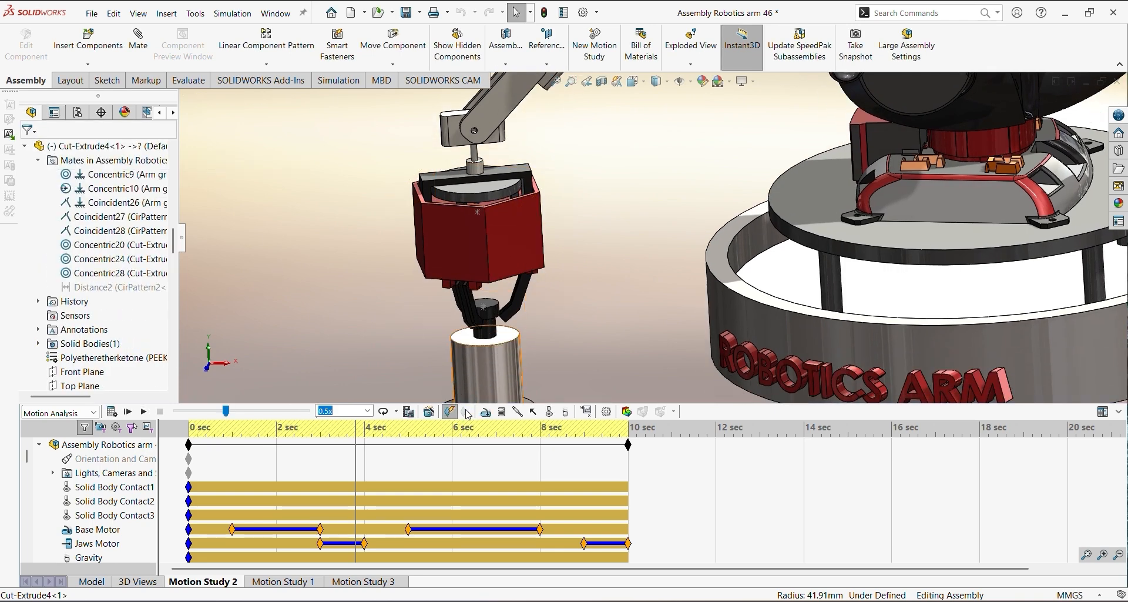
Start a linear motor on the top face of the round disc inside the gripper housing
left_click(485, 412)
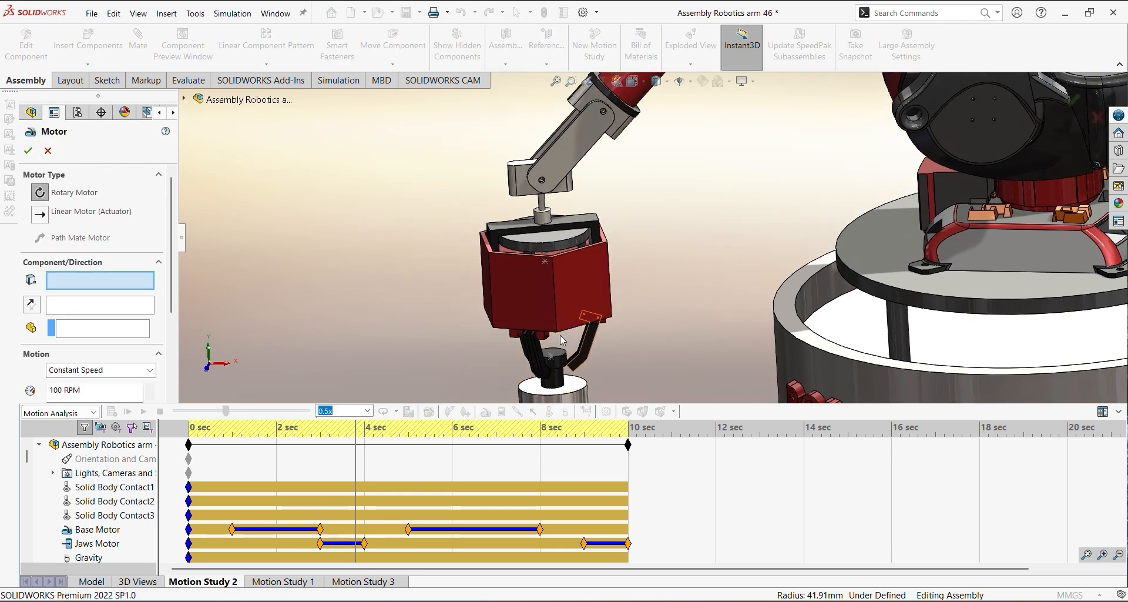
left_click(40, 221)
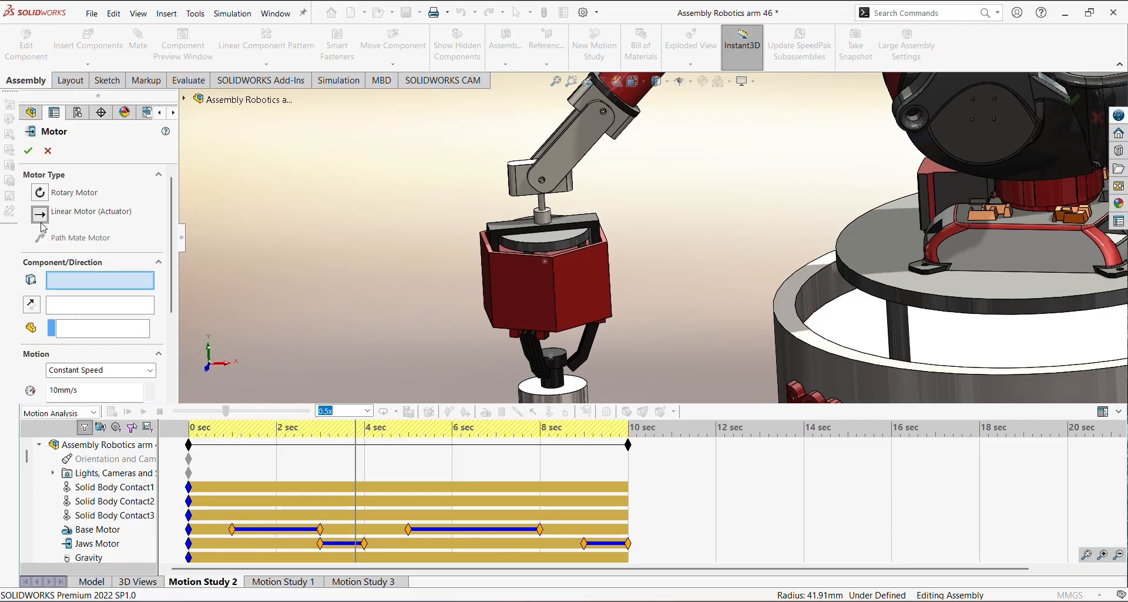
scroll(572, 245, "down", 3)
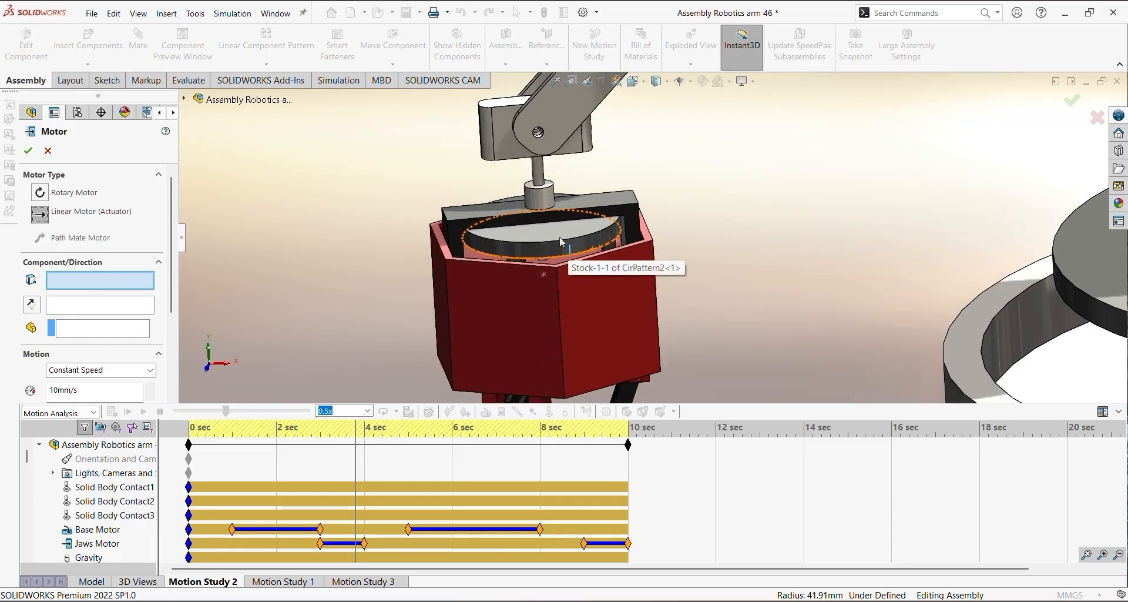
scroll(559, 237, "down", 2)
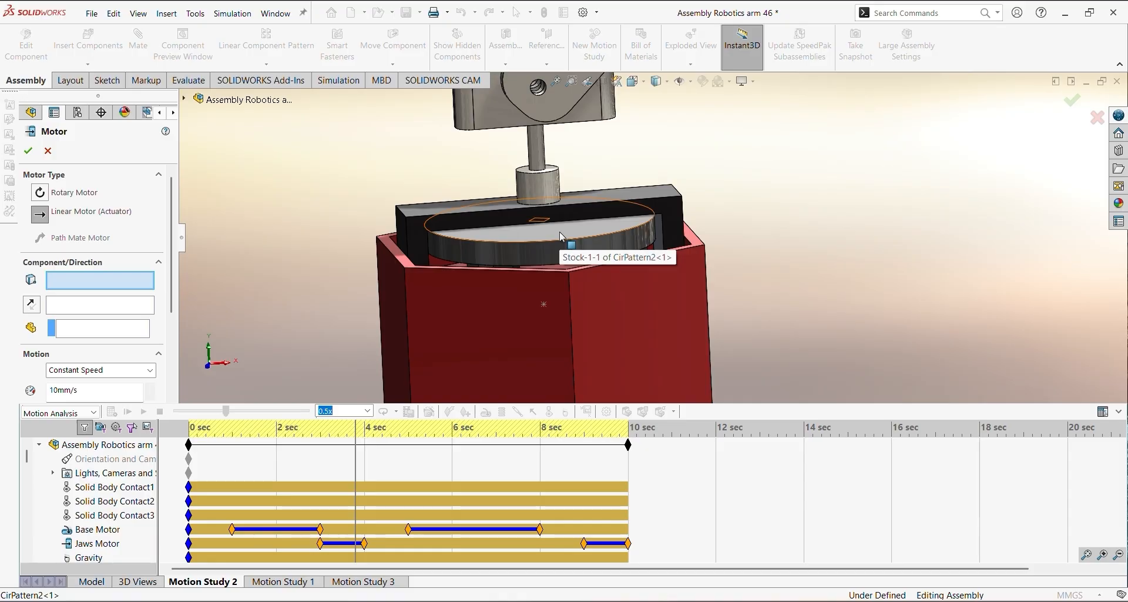
left_click(562, 237)
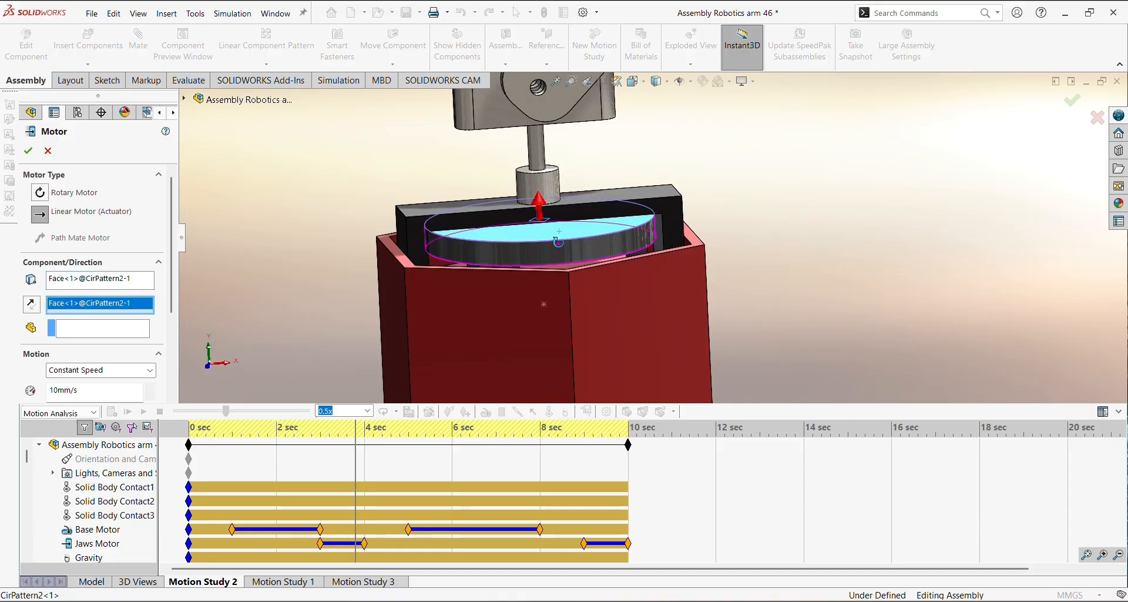
middle_click_drag(561, 236, 537, 222)
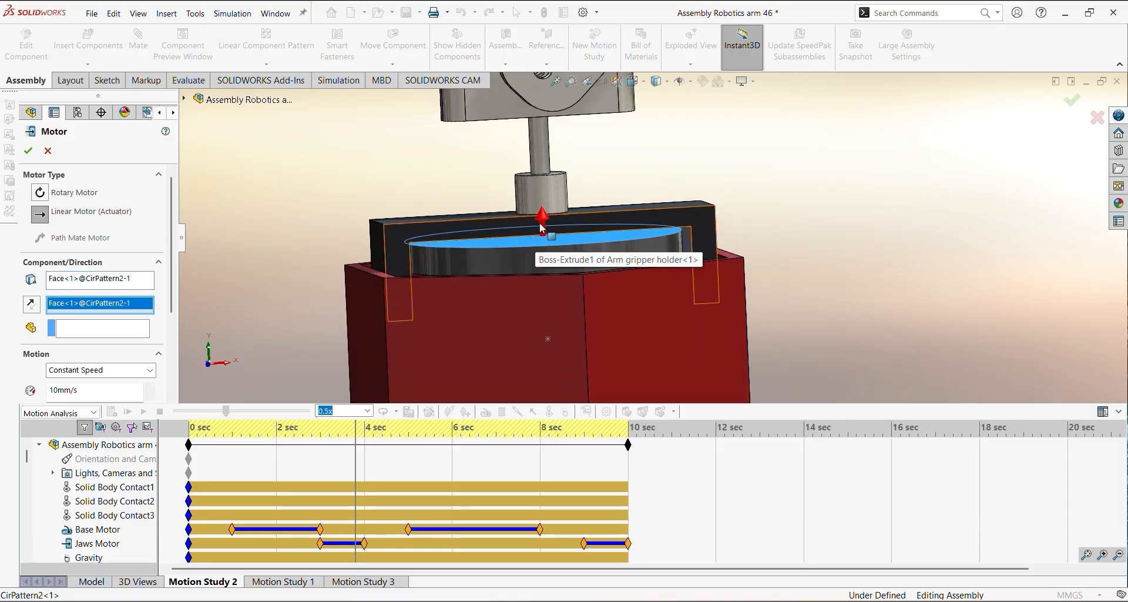
Set the linear motor's motion to Servo Motor with Displacement and close the motor settings
scroll(537, 223, "down", 2)
left_click(84, 379)
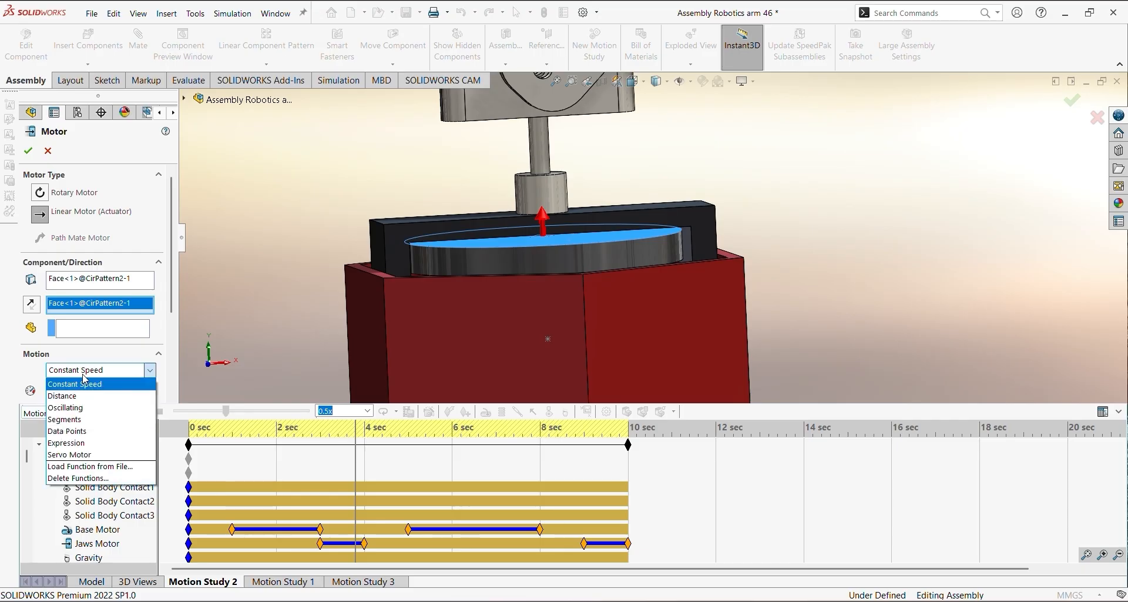
left_click(95, 446)
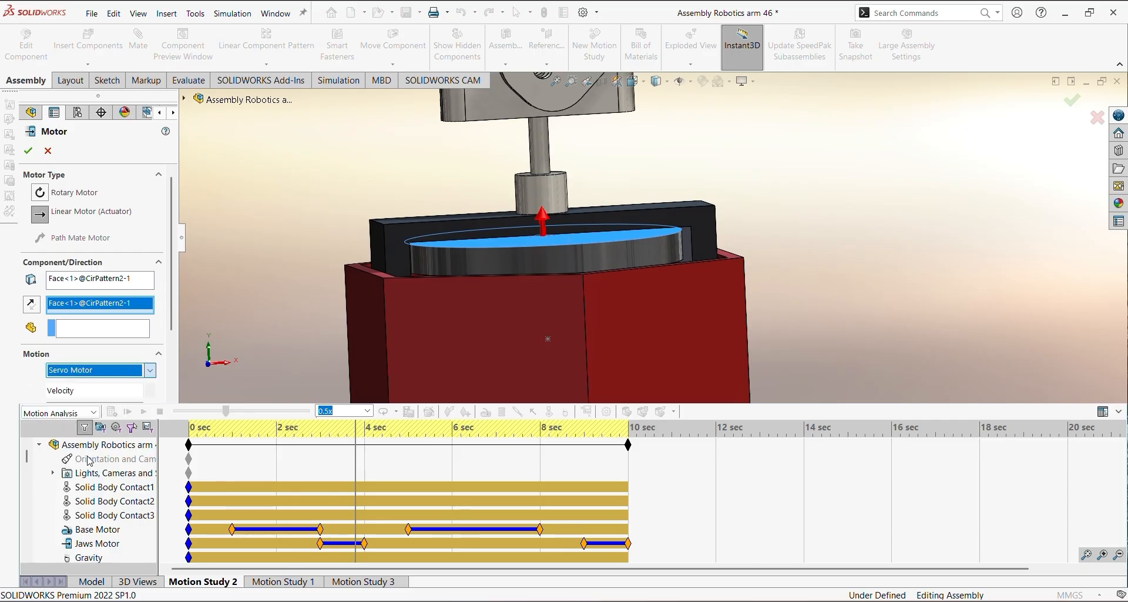
left_click(125, 393)
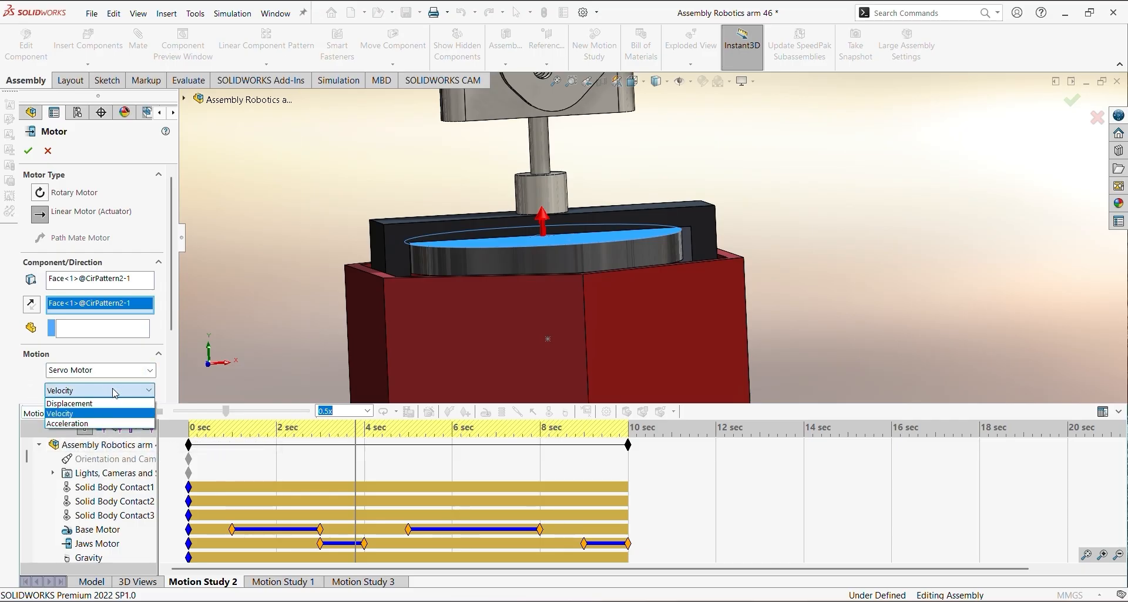
left_click(104, 406)
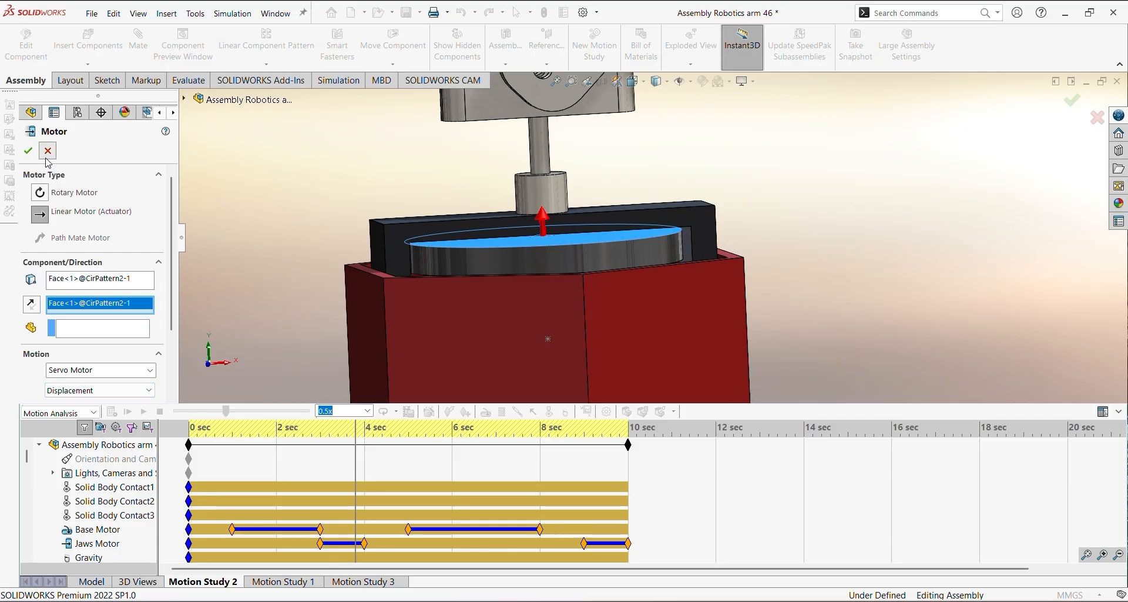
left_click(27, 151)
Compare the base, jaws and arm motor bars on the timeline with the task list in the event-based motion view
scroll(87, 498, "down", 1)
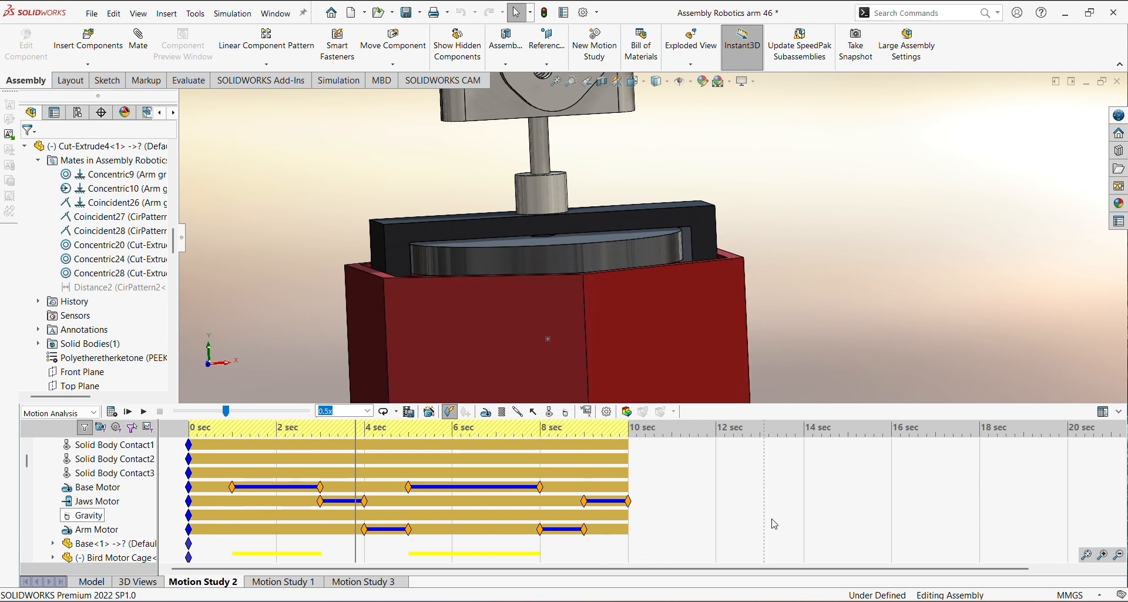
left_click(1103, 413)
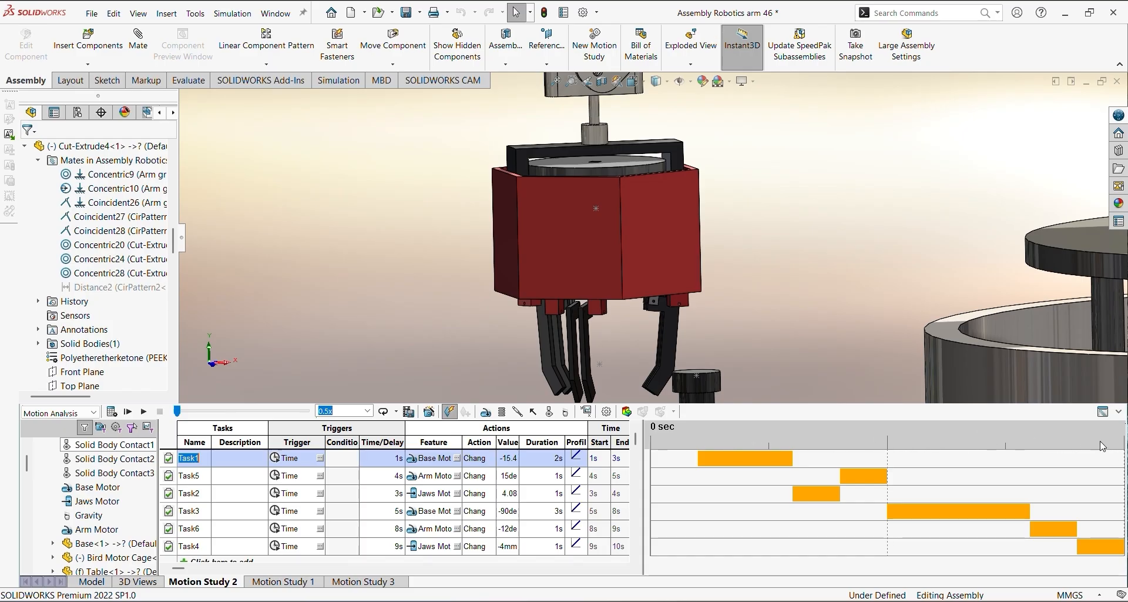
left_click(1103, 412)
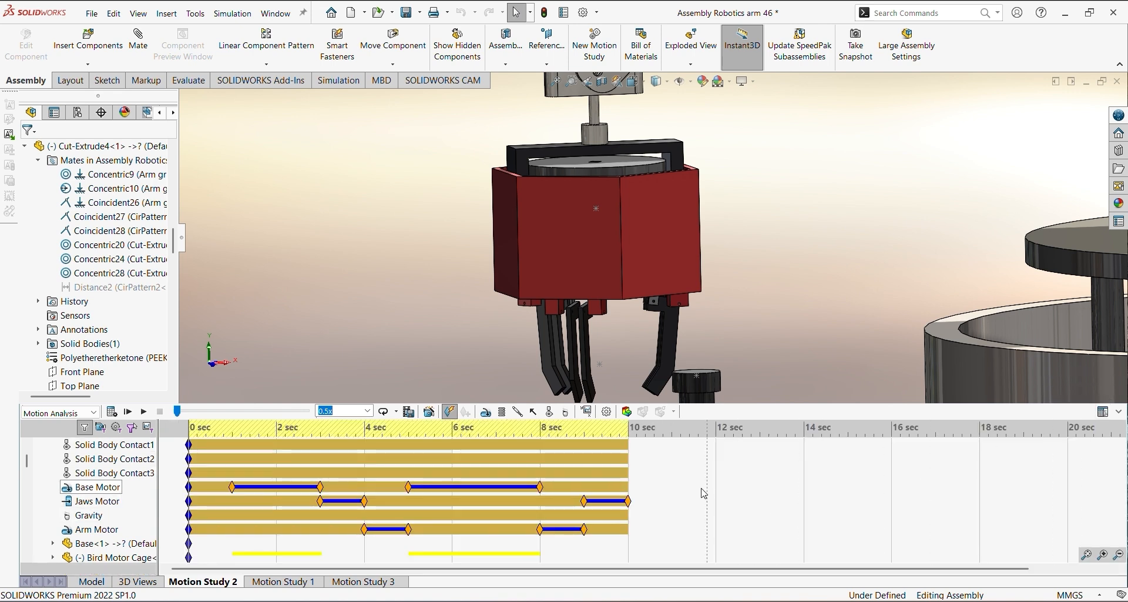
left_click(1103, 411)
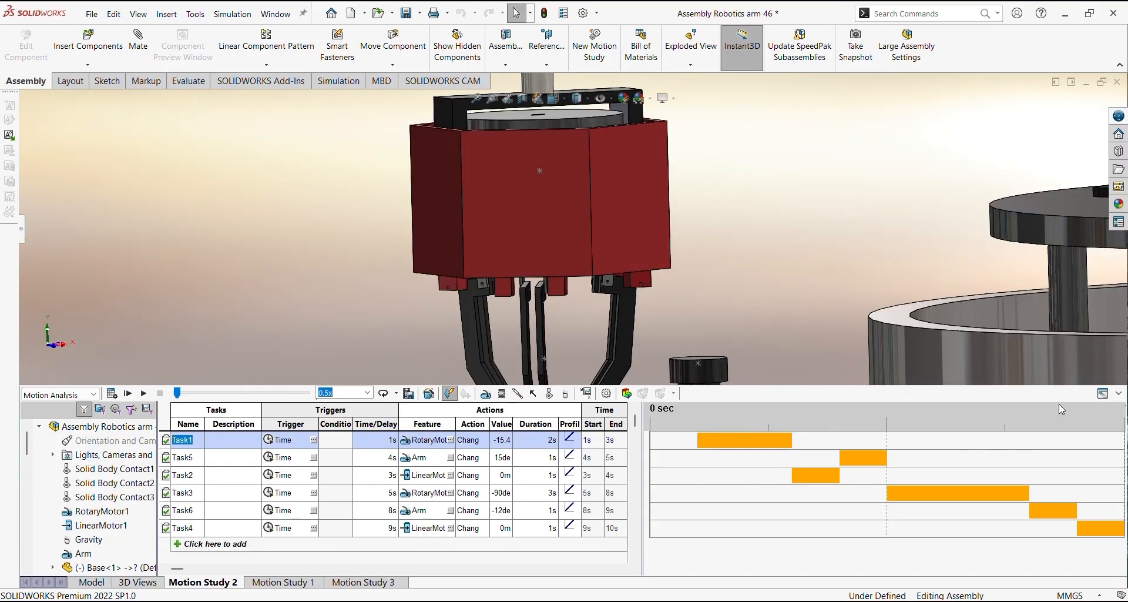
left_click(1103, 393)
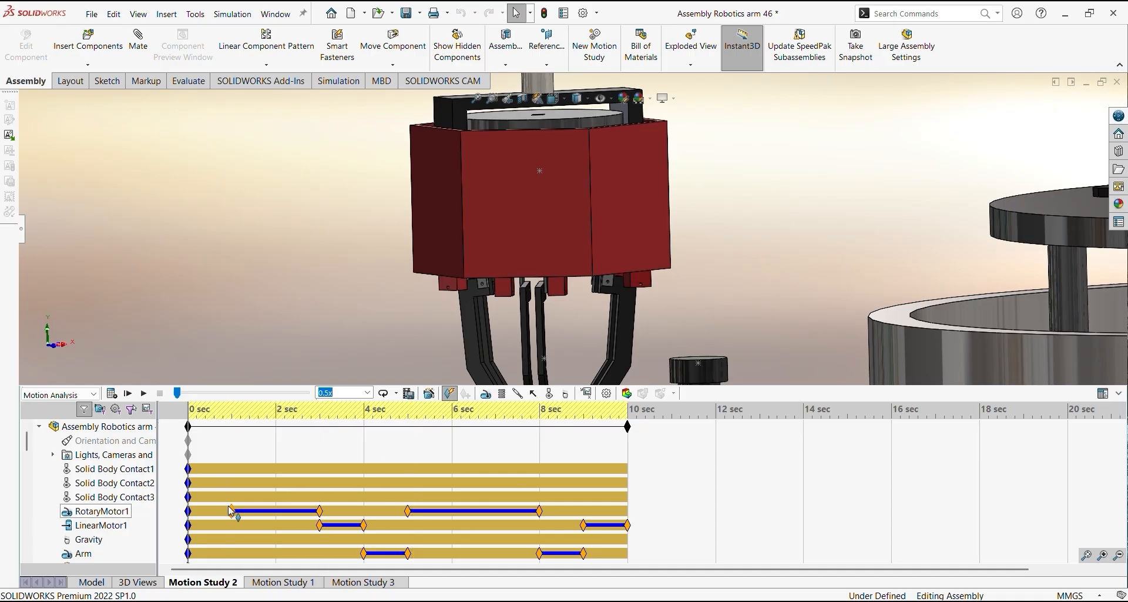
left_click(1099, 392)
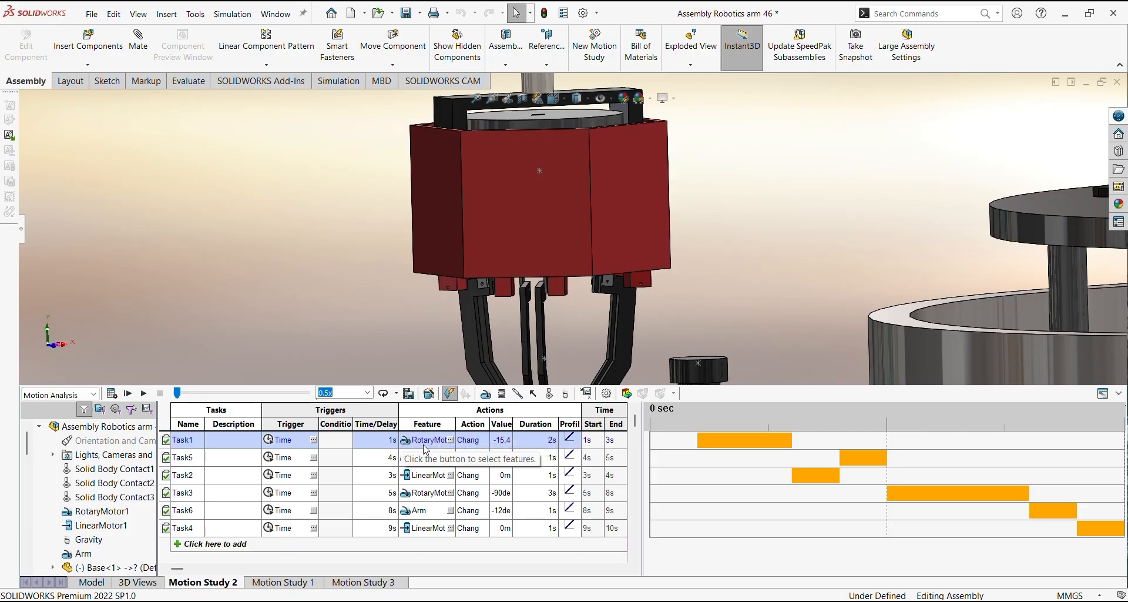
Review the features available for Task1's action without changing the selection, and open its value
left_click(450, 440)
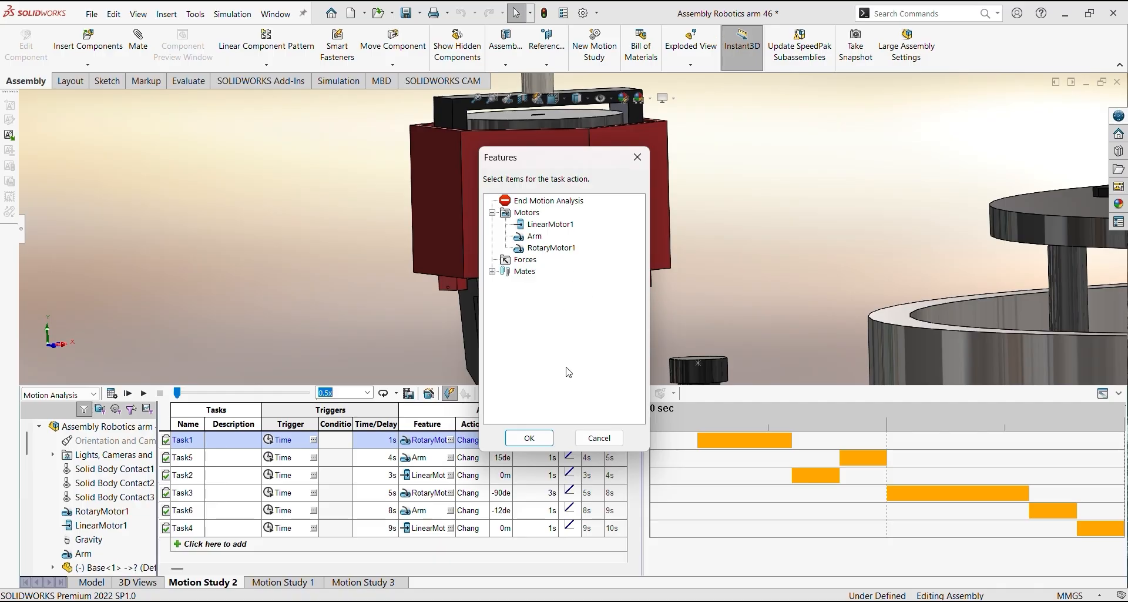
left_click(588, 442)
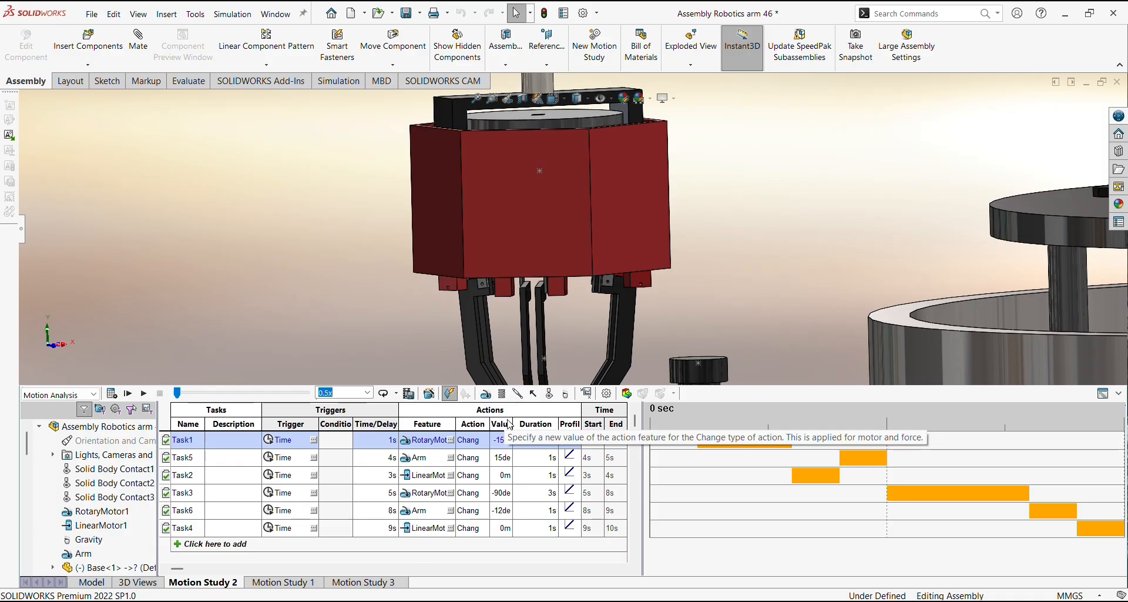
left_click(502, 442)
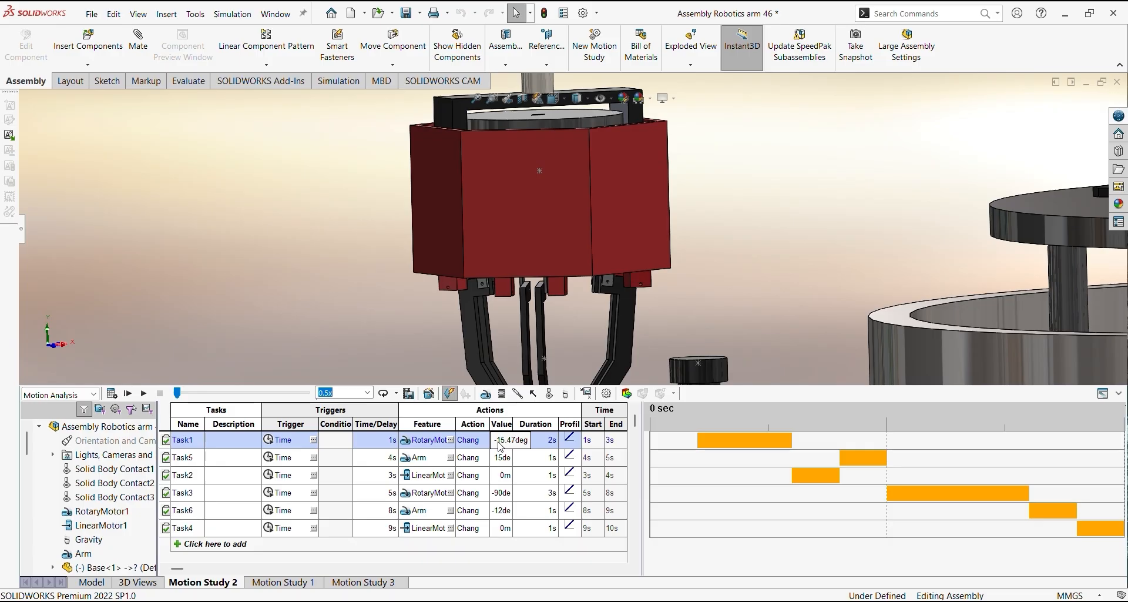
Advance the study time to 1 second and on to 3 seconds to view Task1's rotary motion of the whole arm
mouse_move(178, 398)
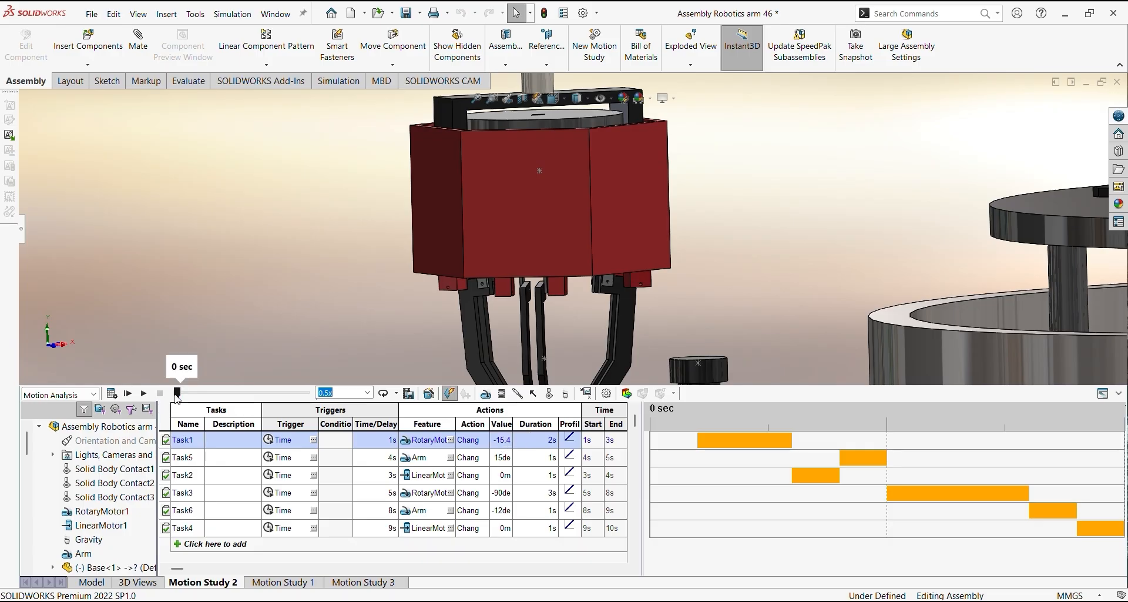
scroll(386, 293, "down", 4)
scroll(387, 293, "up", 6)
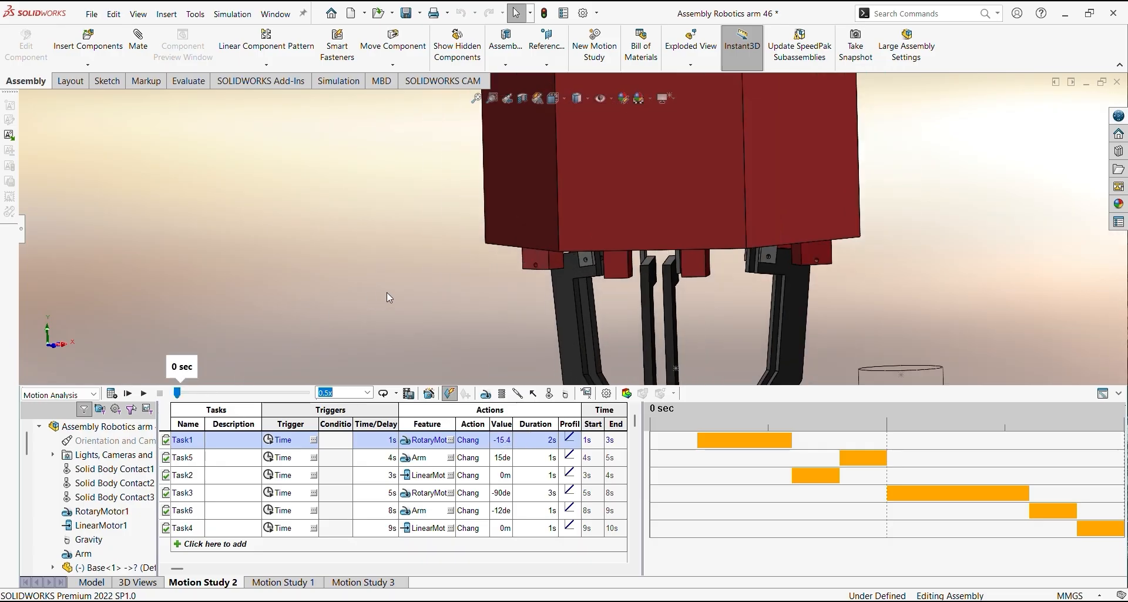
scroll(387, 291, "up", 8)
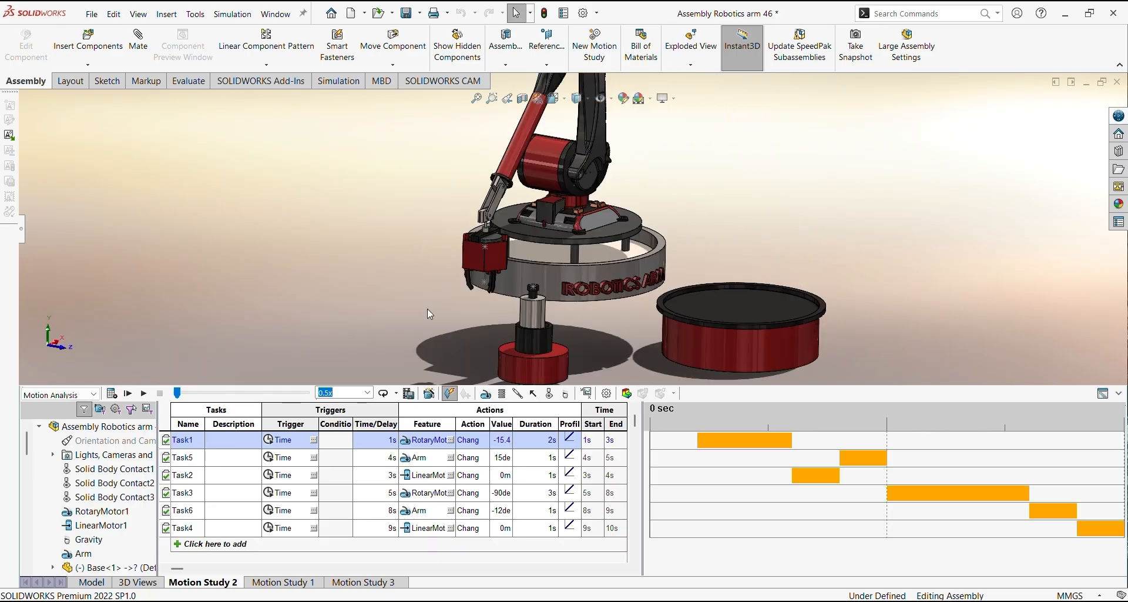
middle_click_drag(427, 314, 400, 302)
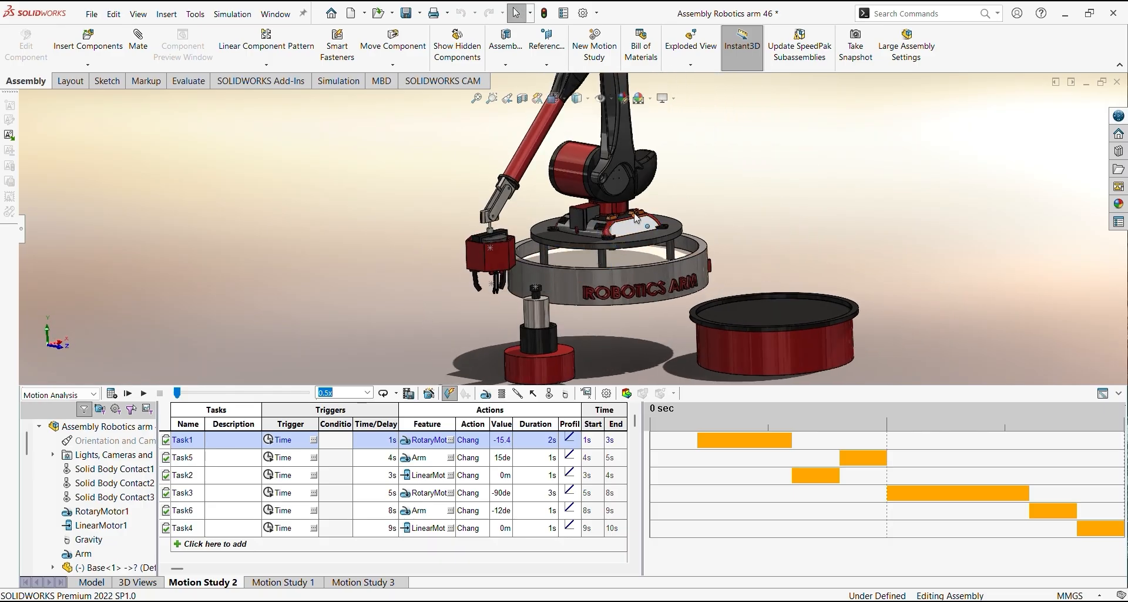
middle_click_drag(599, 211, 509, 240)
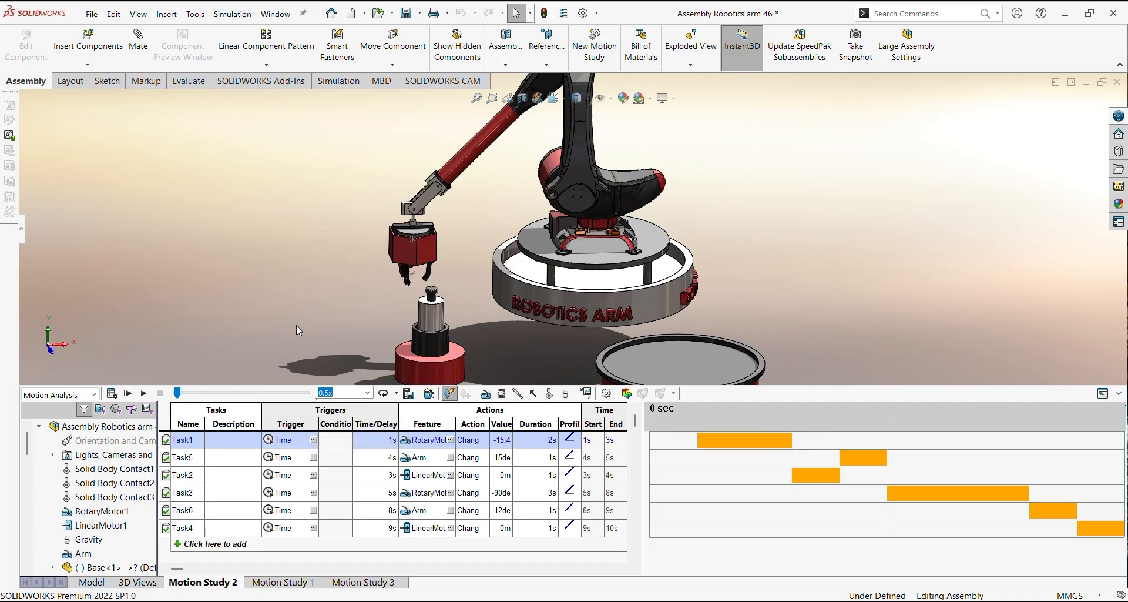
middle_click_drag(296, 325, 332, 324)
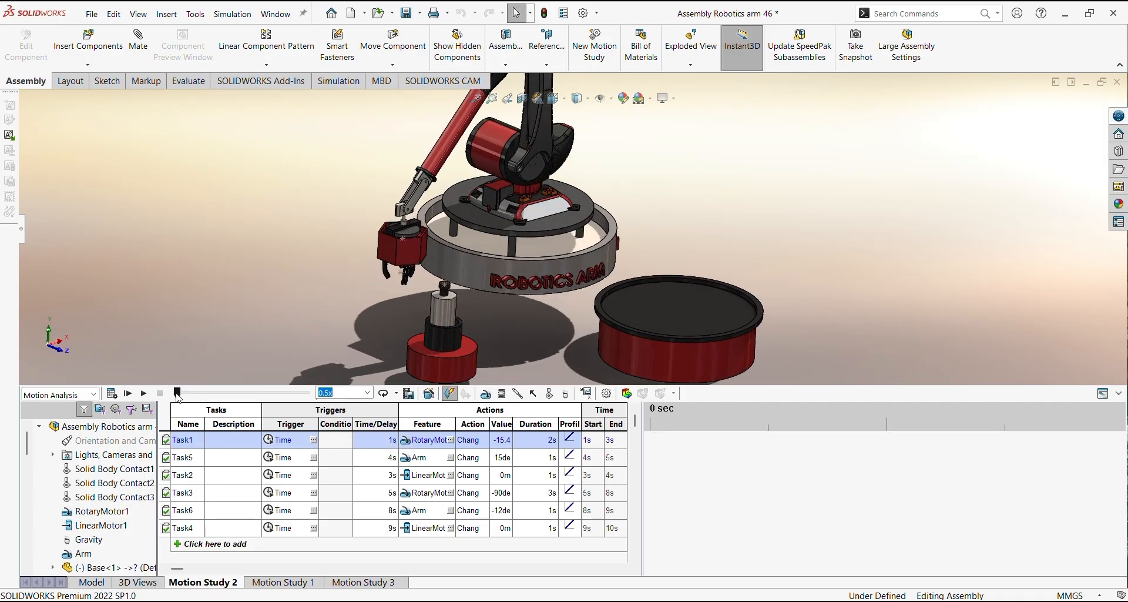
left_click_drag(182, 397, 191, 397)
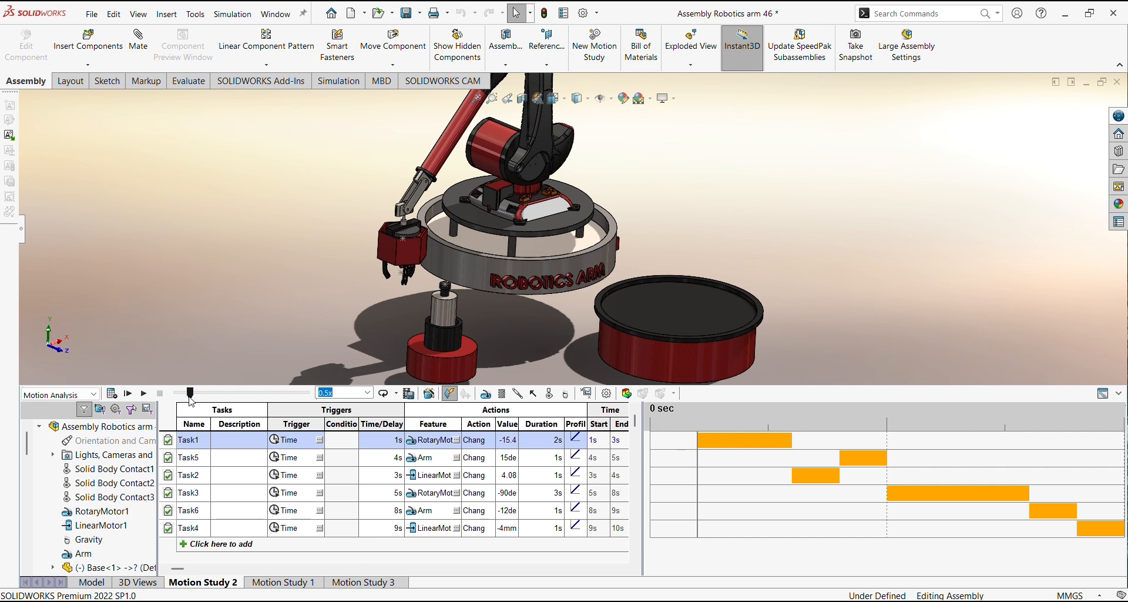
mouse_move(191, 399)
left_click_drag(191, 399, 216, 401)
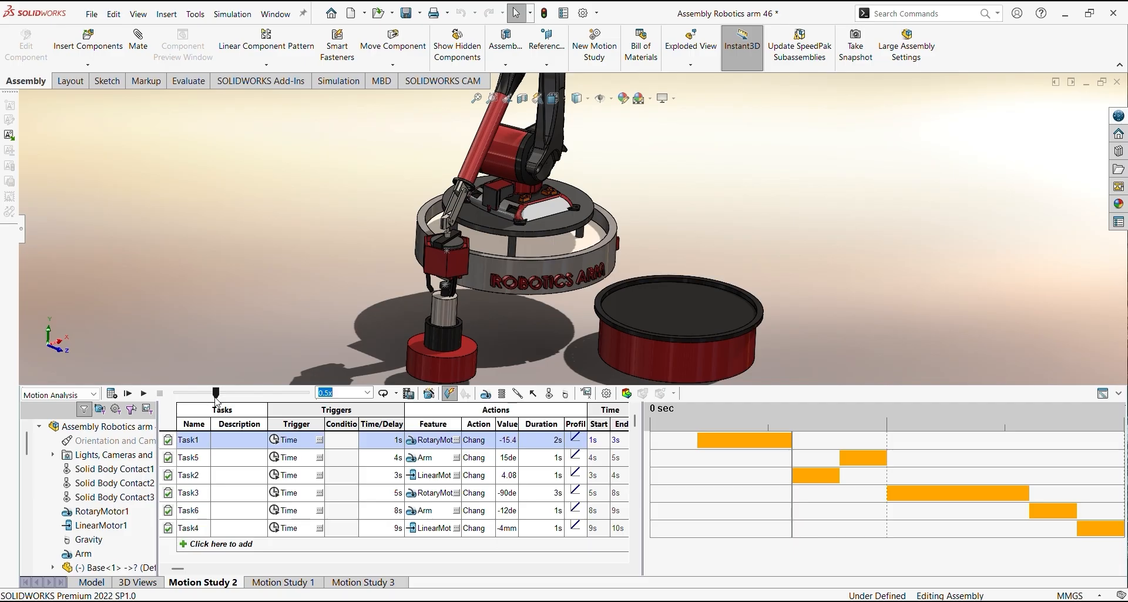
Highlight LinearMotor1, select Task2's value and advance the study to 4 seconds to examine the jaws gripping the cylinder
scroll(459, 268, "down", 1)
middle_click_drag(460, 268, 446, 317)
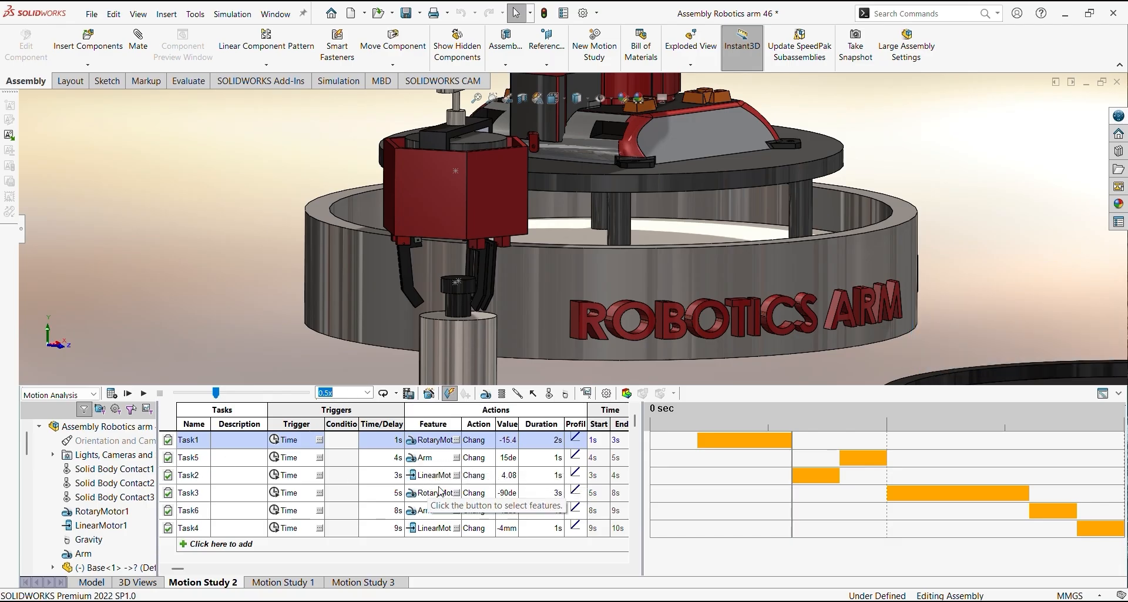
left_click(113, 526)
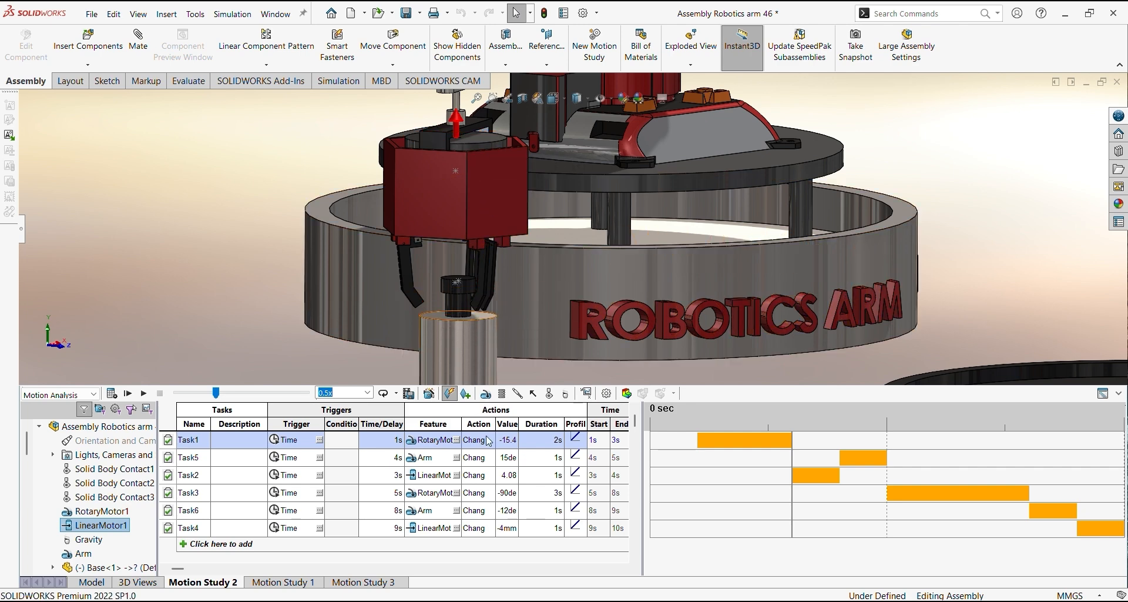
left_click(507, 476)
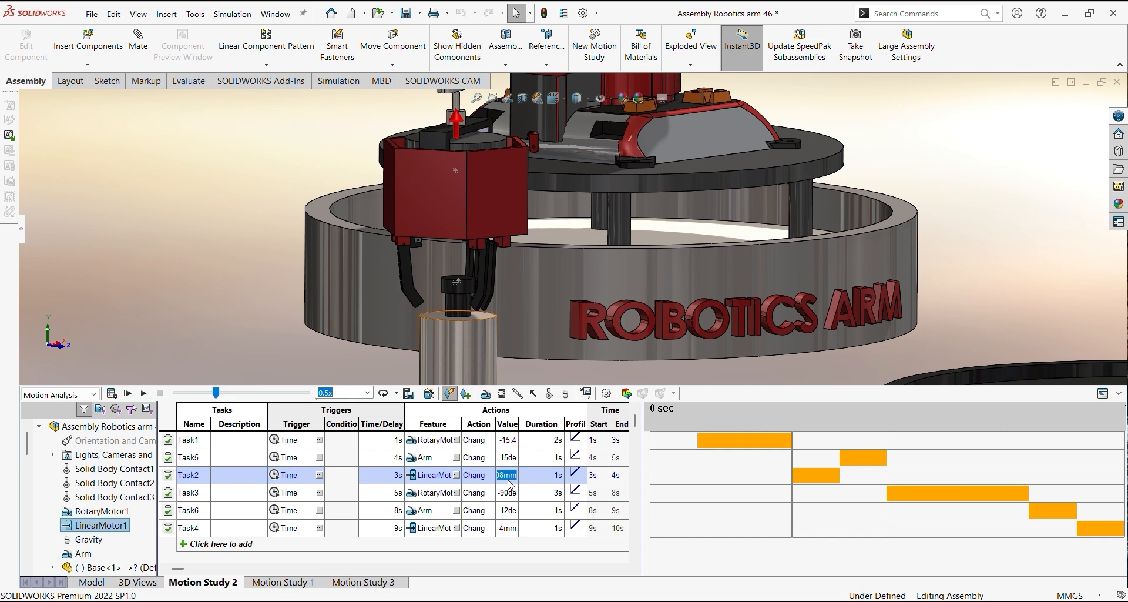
left_click_drag(215, 392, 229, 394)
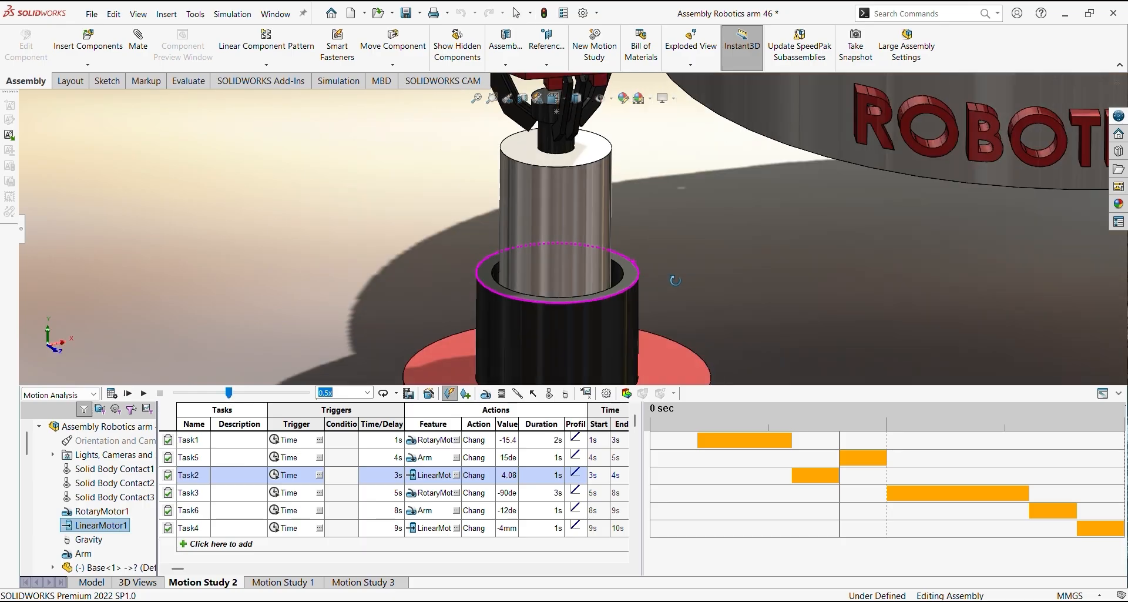
middle_click_drag(673, 279, 661, 275)
scroll(619, 288, "down", 3)
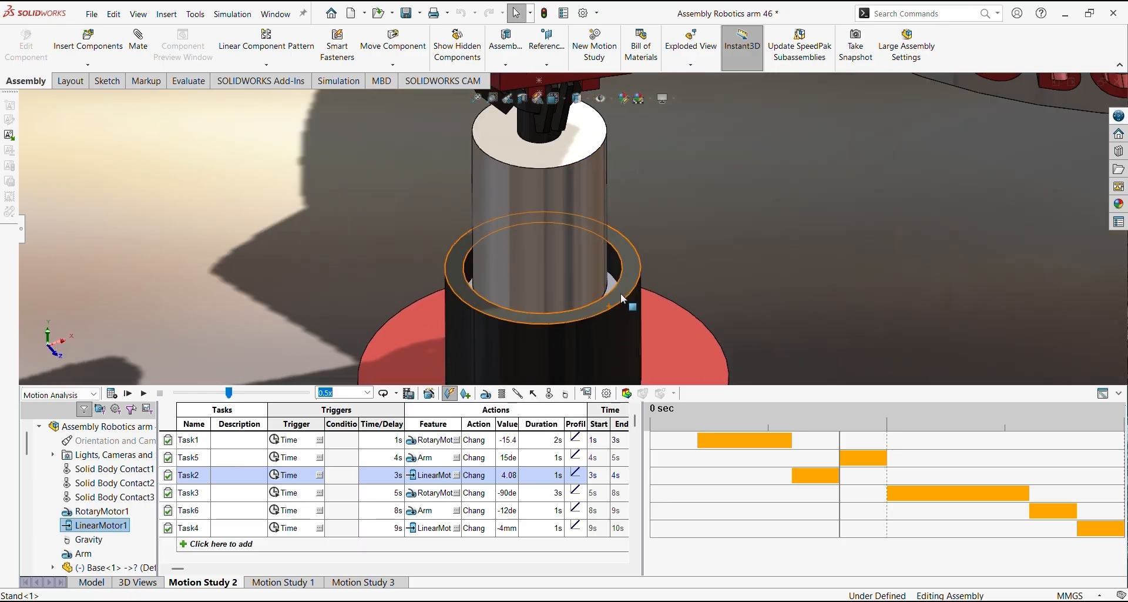
scroll(647, 259, "up", 6)
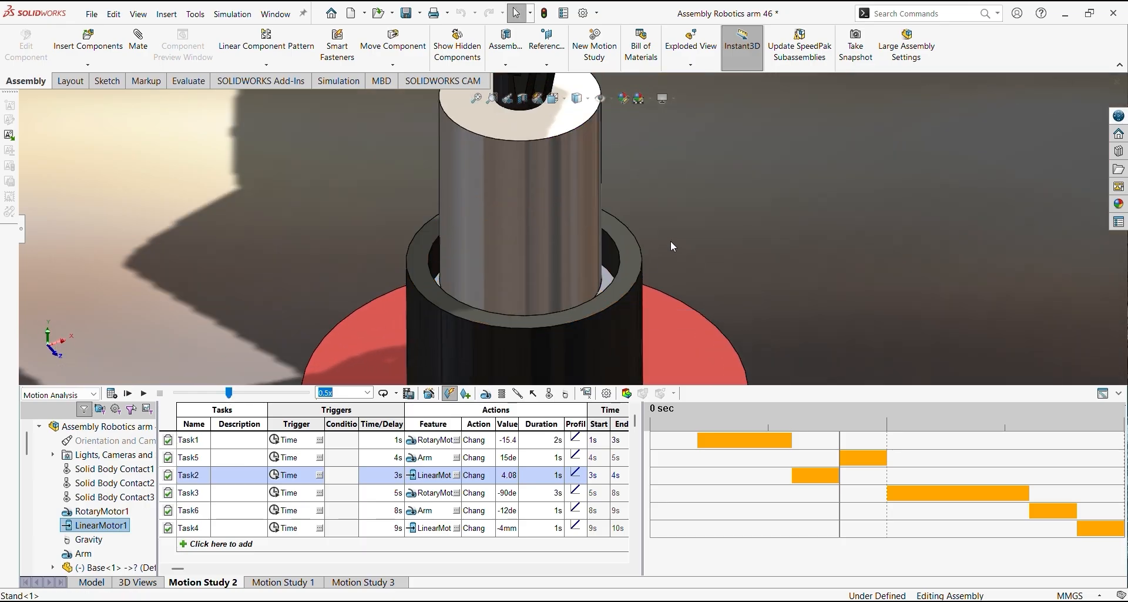
scroll(601, 276, "up", 5)
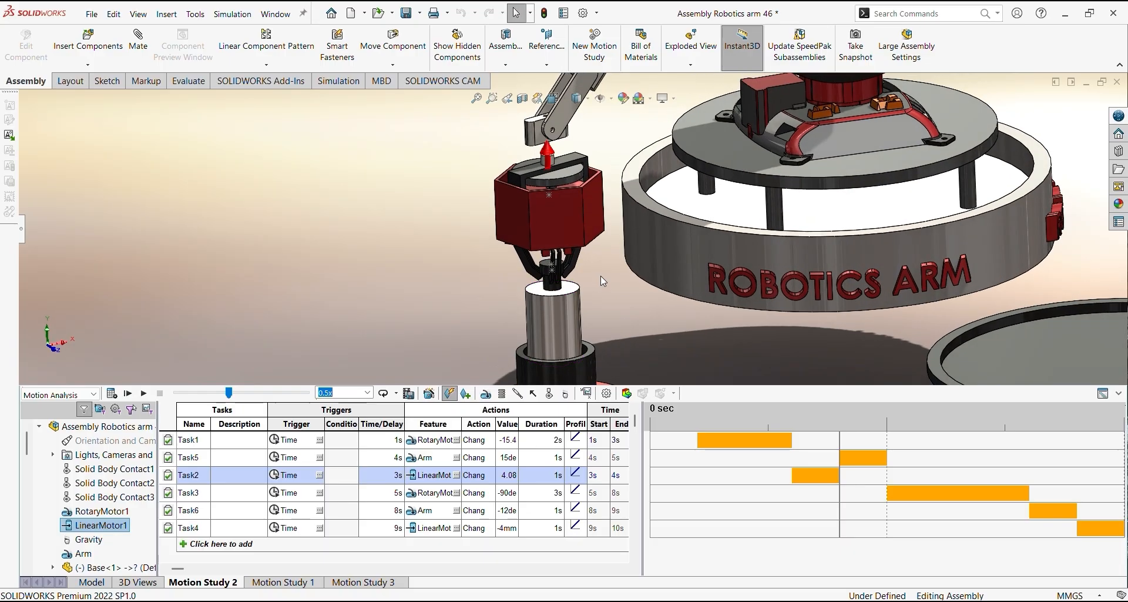
Review Task5's Arm motor feature and value, and advance the study to about 5 seconds to view the arm lifting
middle_click_drag(600, 276, 555, 361)
scroll(570, 291, "up", 3)
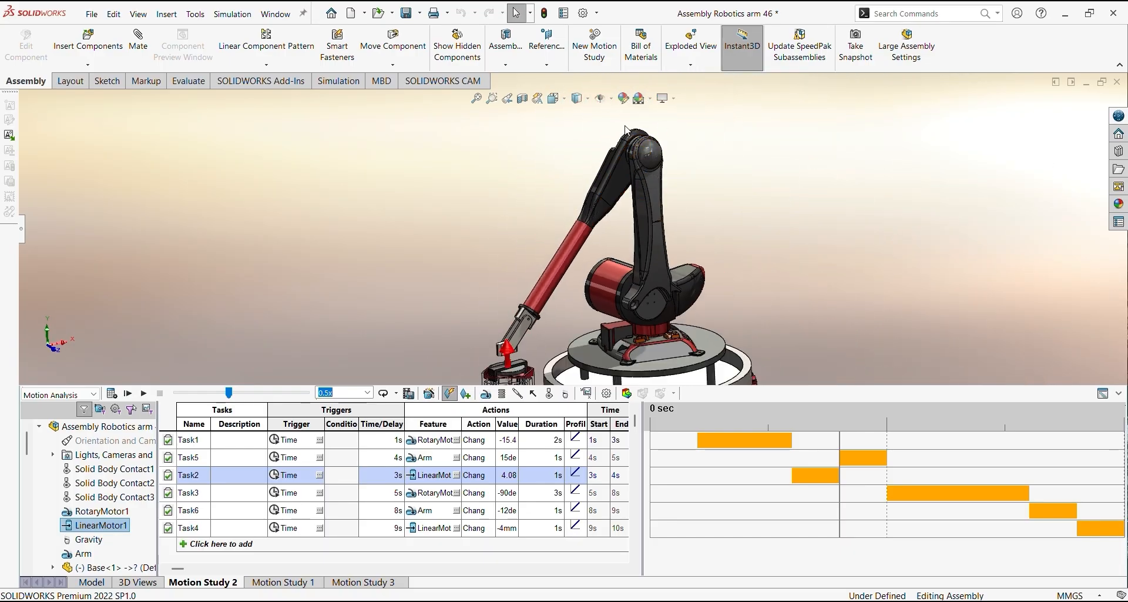
left_click(444, 460)
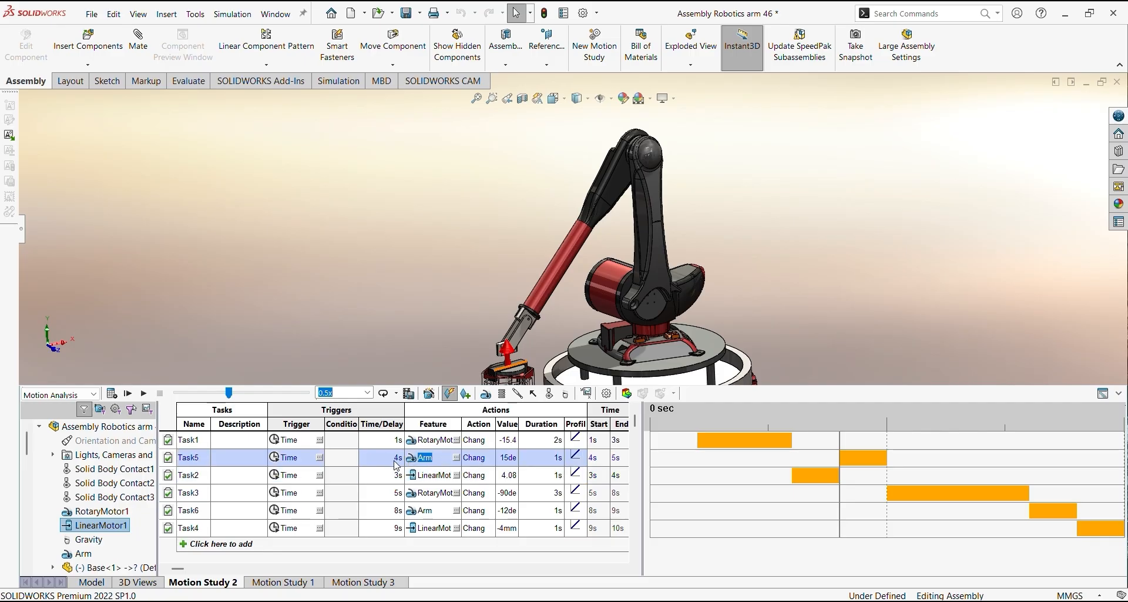
scroll(561, 318, "down", 5)
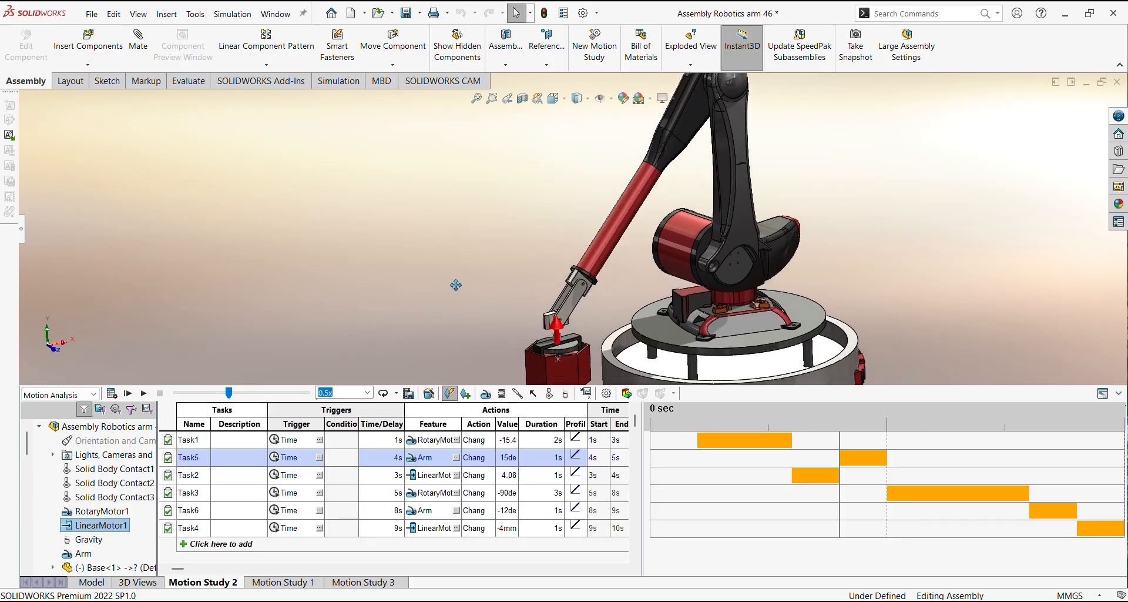
scroll(565, 312, "down", 3)
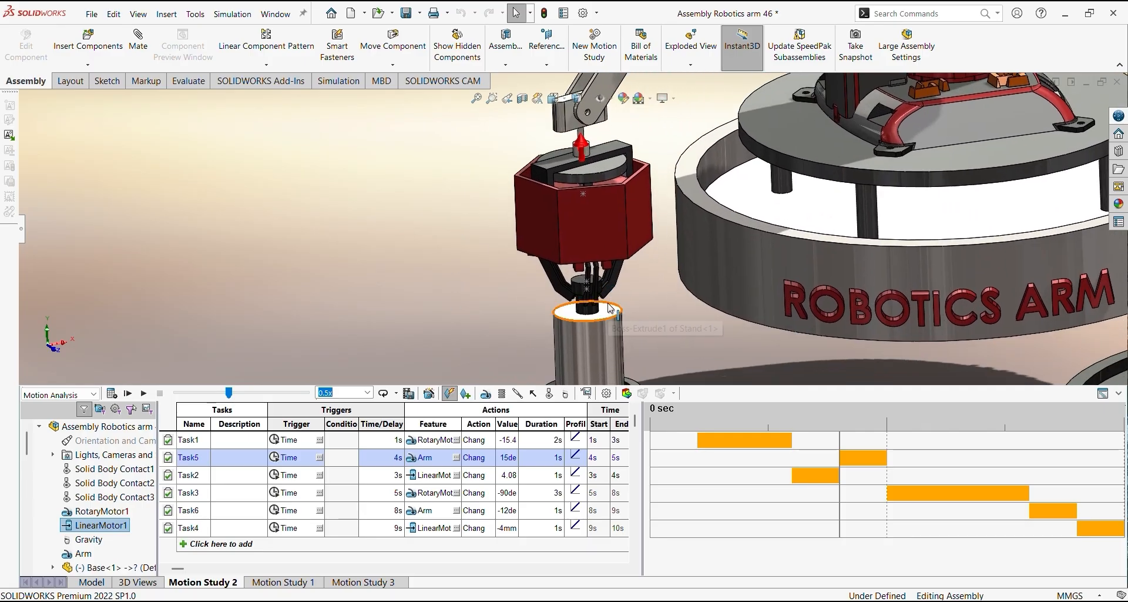
scroll(619, 272, "up", 5)
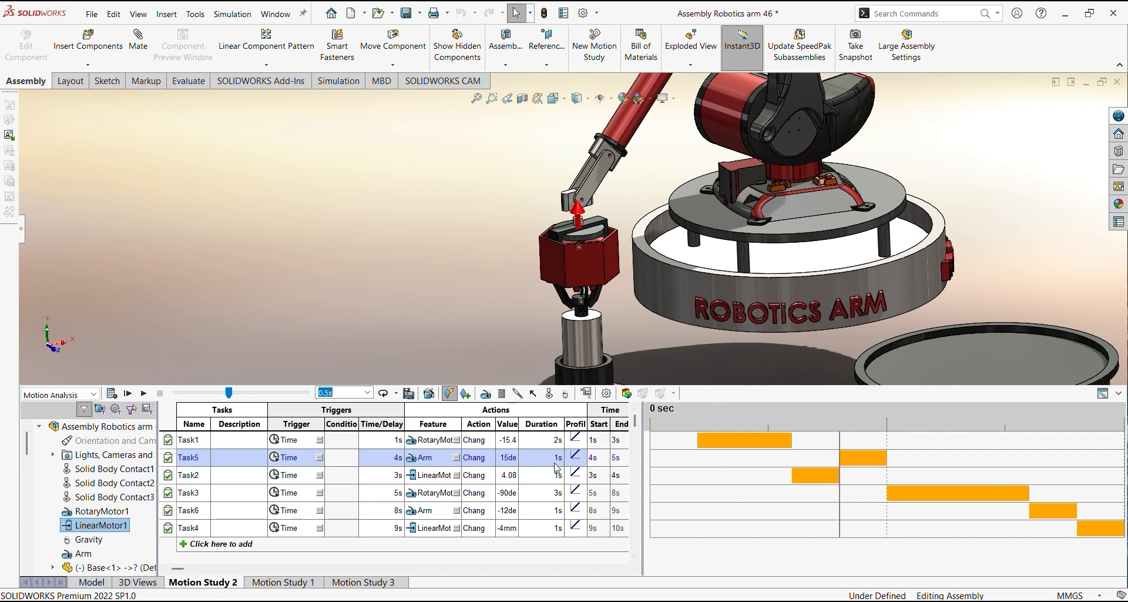
left_click(513, 459)
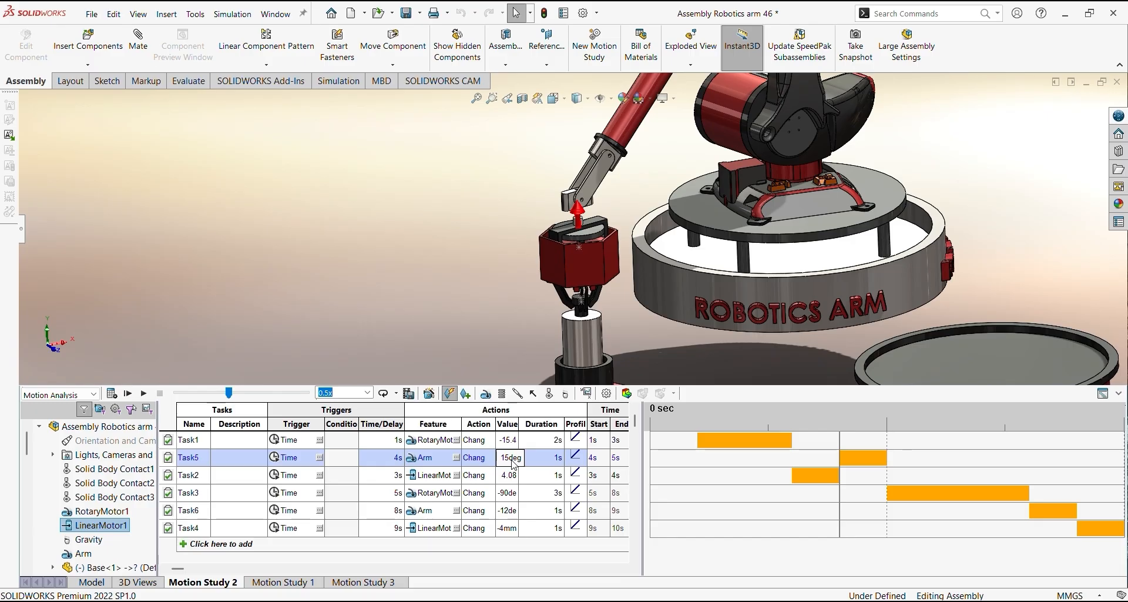
left_click_drag(229, 393, 241, 392)
scroll(543, 241, "up", 3)
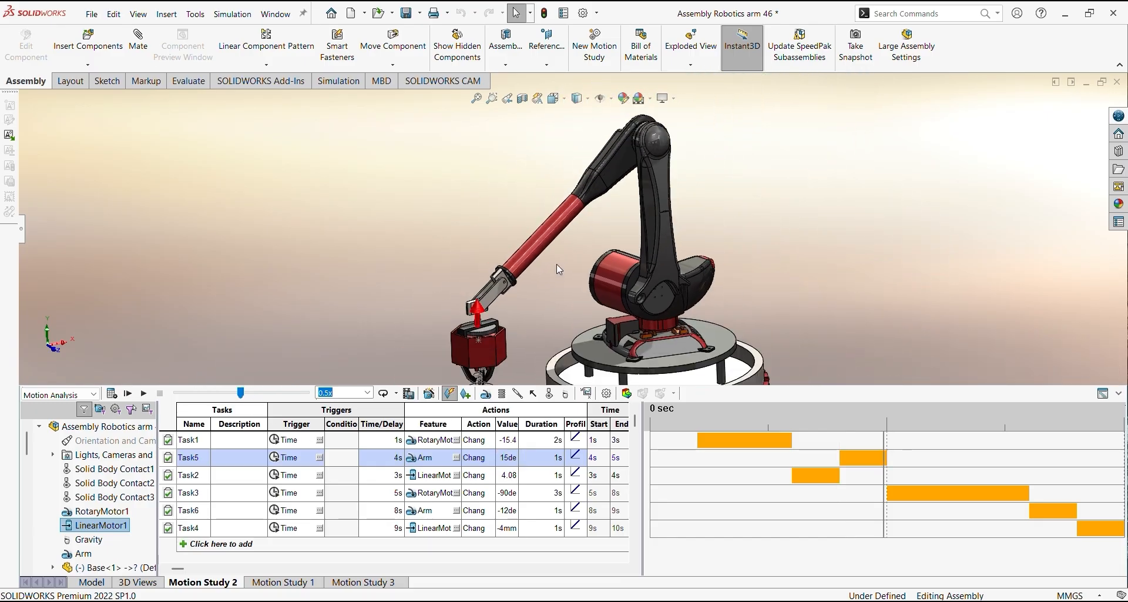
Check the lifted cylinder and Task3's value, and advance the study to about 8 seconds to view the base rotating
scroll(593, 316, "down", 1)
middle_click_drag(593, 316, 493, 162, "ctrl")
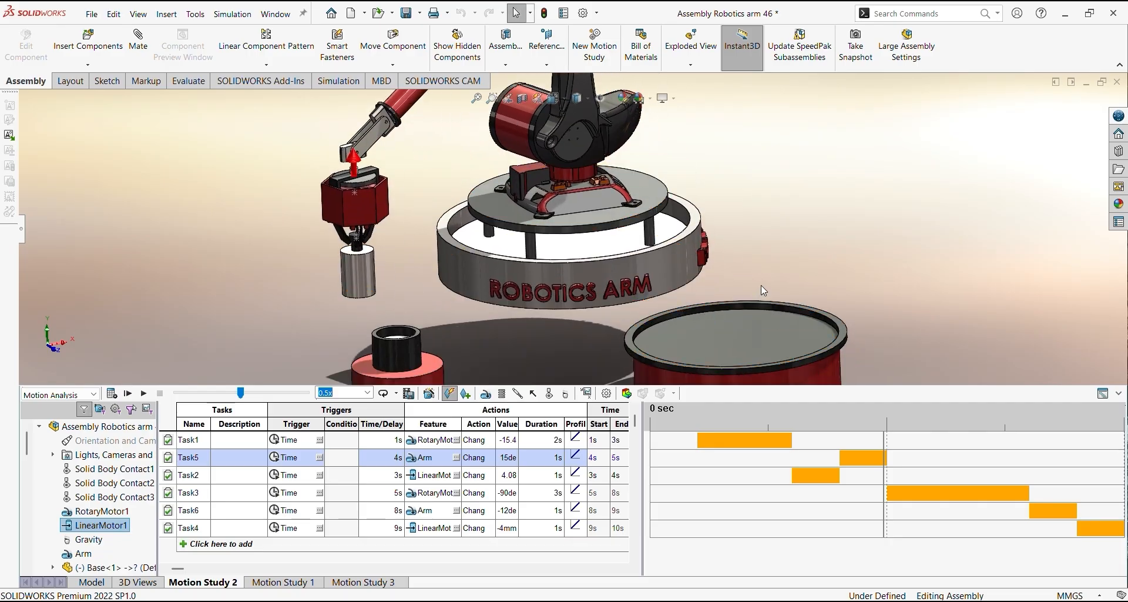
scroll(763, 277, "up", 1)
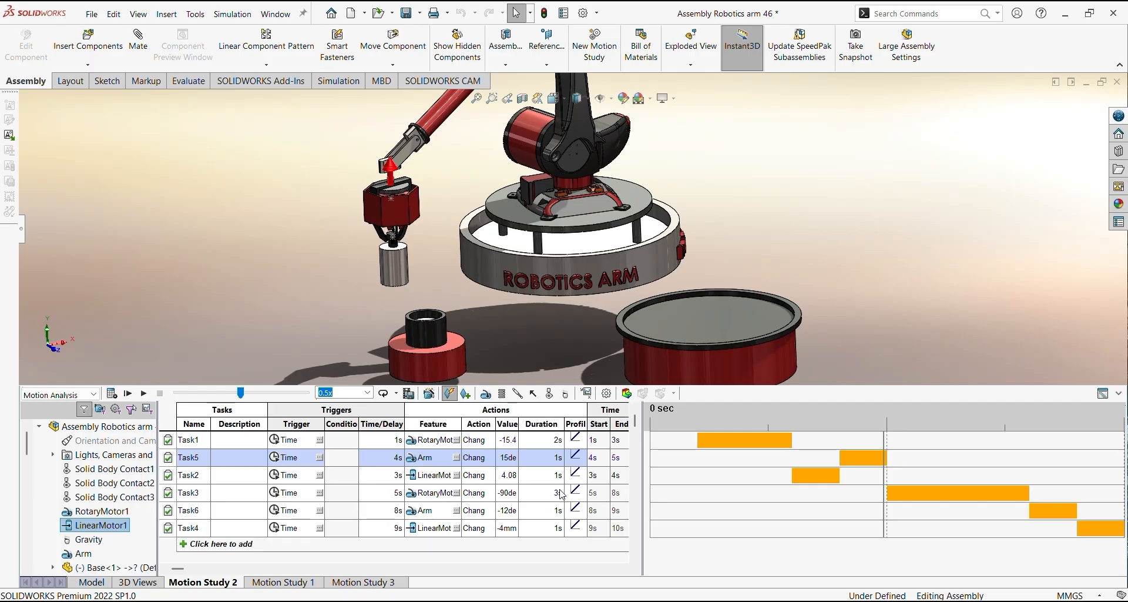
left_click(514, 498)
left_click_drag(240, 393, 281, 395)
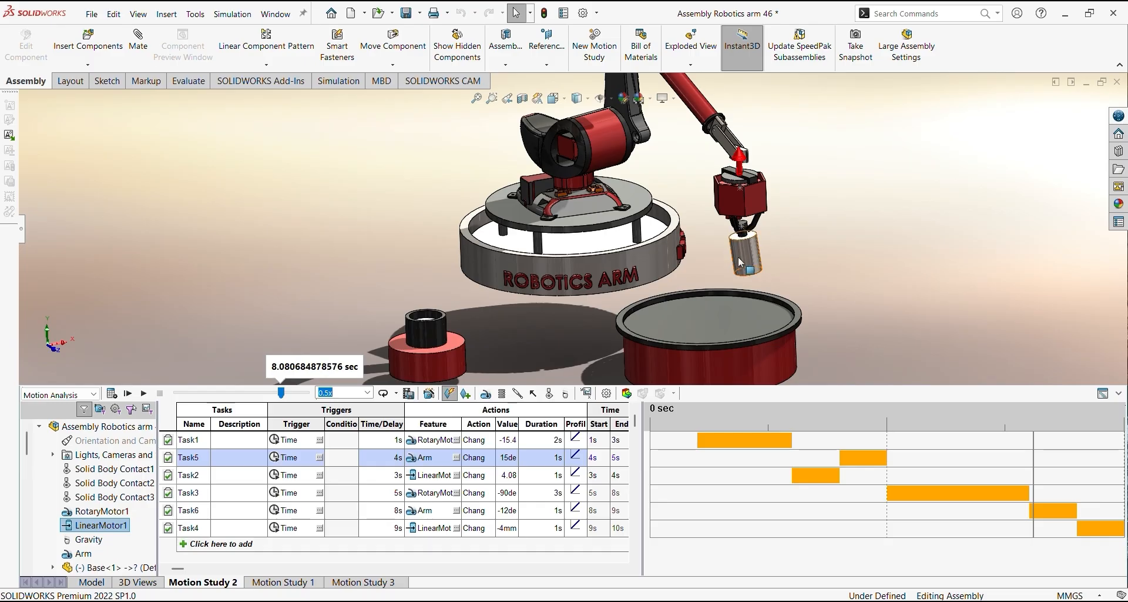
Review Task6's Arm motor and advance the study to about 9 seconds to view the cylinder lowering toward the round platform
mouse_move(741, 259)
middle_mouse_down()
mouse_move(681, 244)
mouse_move(729, 215)
mouse_move(740, 242)
middle_mouse_up()
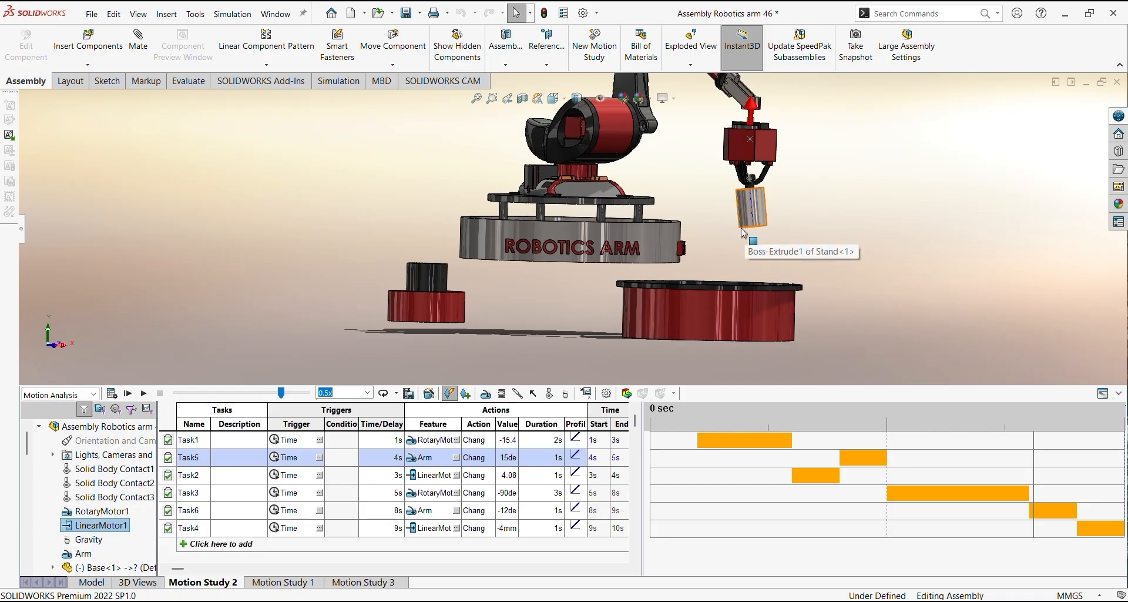
middle_click_drag(756, 231, 753, 352, "ctrl")
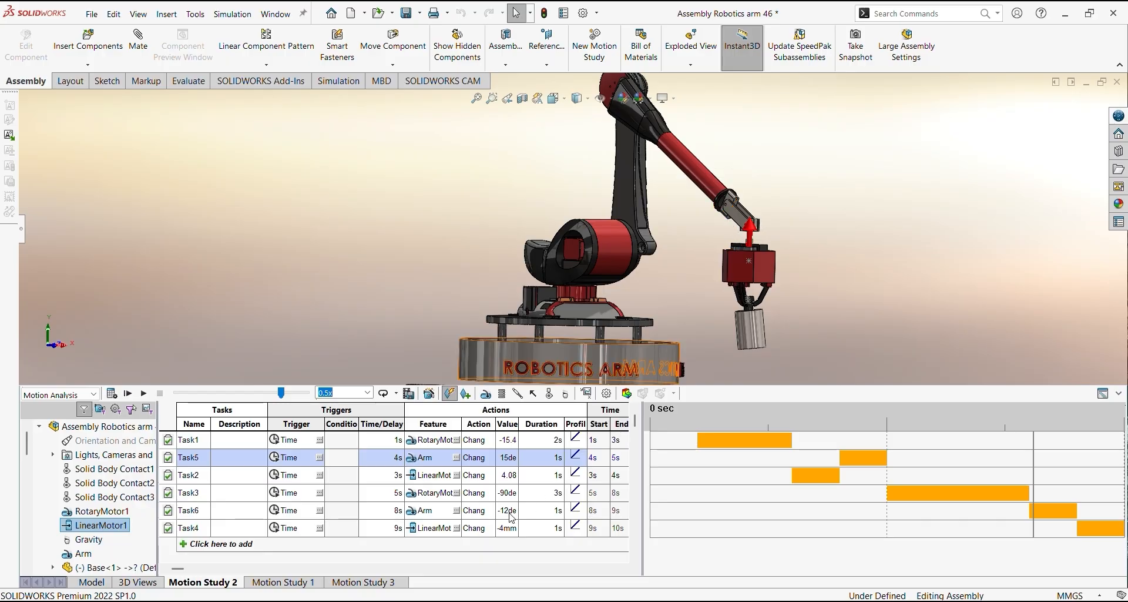
left_click(425, 511)
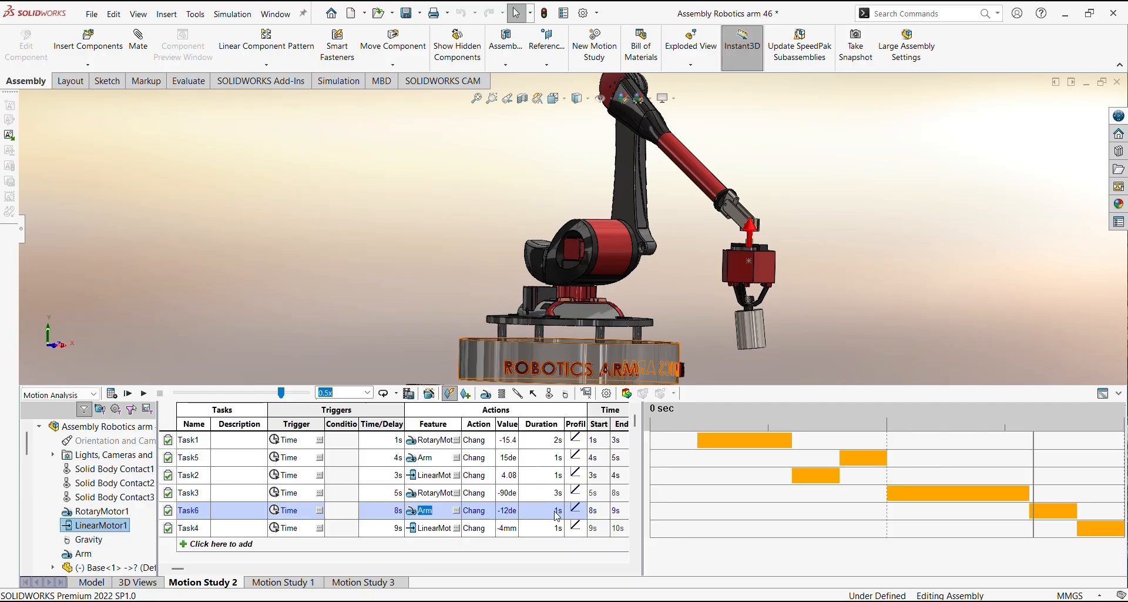
mouse_move(276, 400)
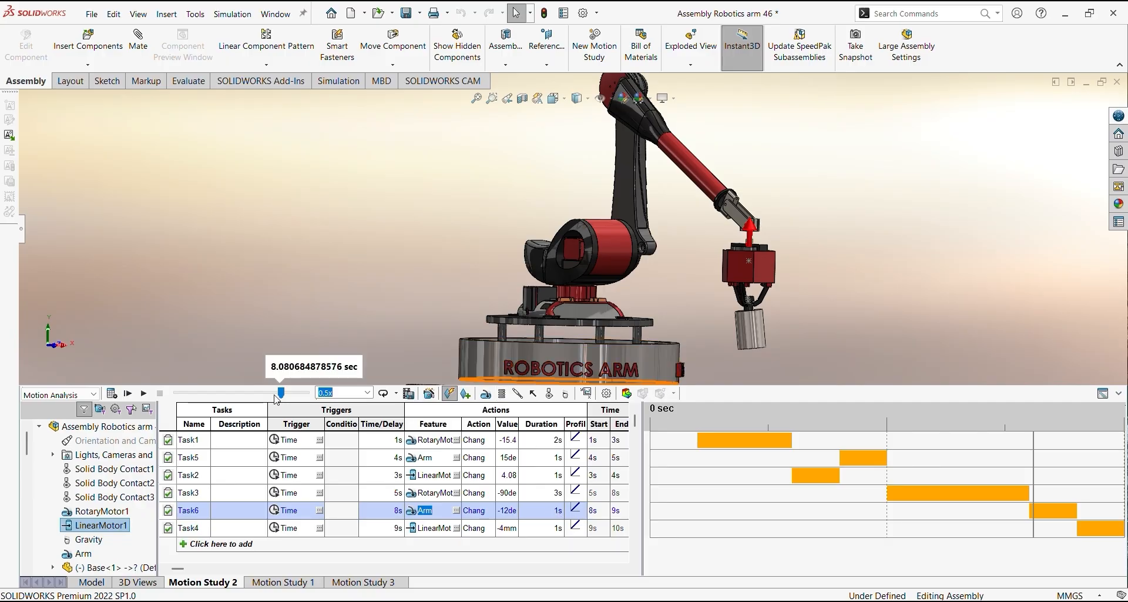
left_click_drag(277, 400, 291, 399)
middle_click_drag(759, 134, 825, 230)
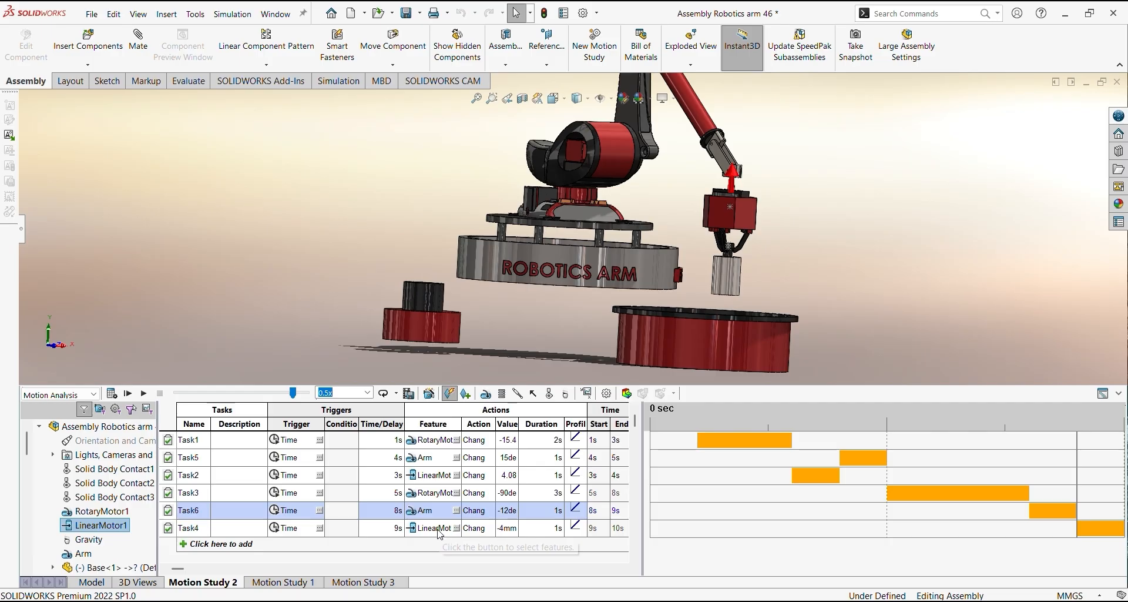
Review Task4's linear motor and value, and advance the study toward 10 seconds to view the jaws releasing the cylinder
left_click(435, 529)
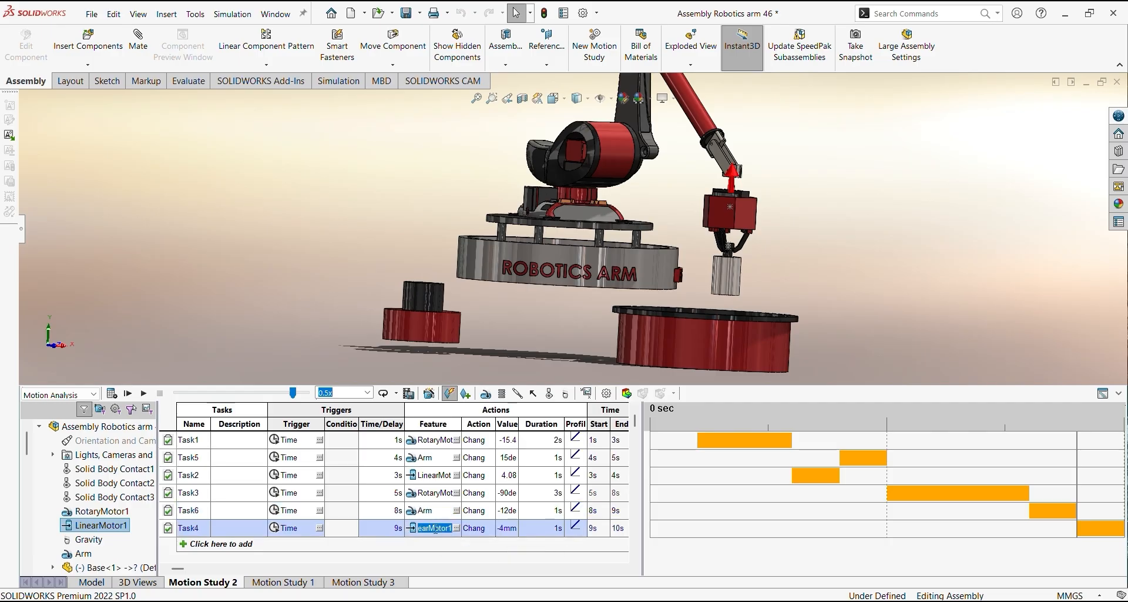
left_click(502, 532)
mouse_move(296, 389)
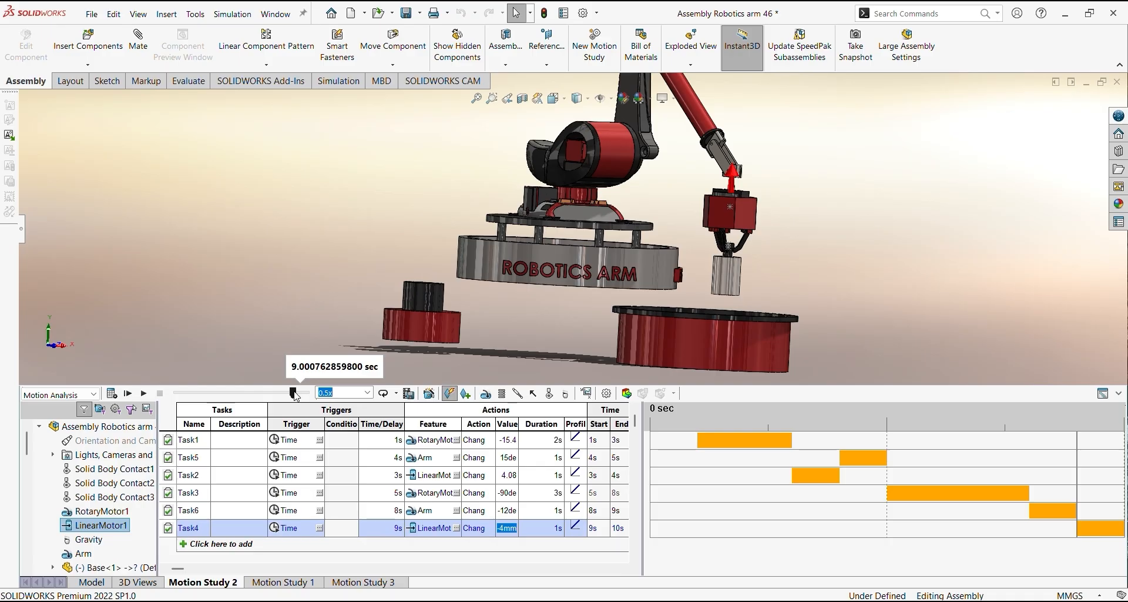
left_click_drag(295, 392, 306, 393)
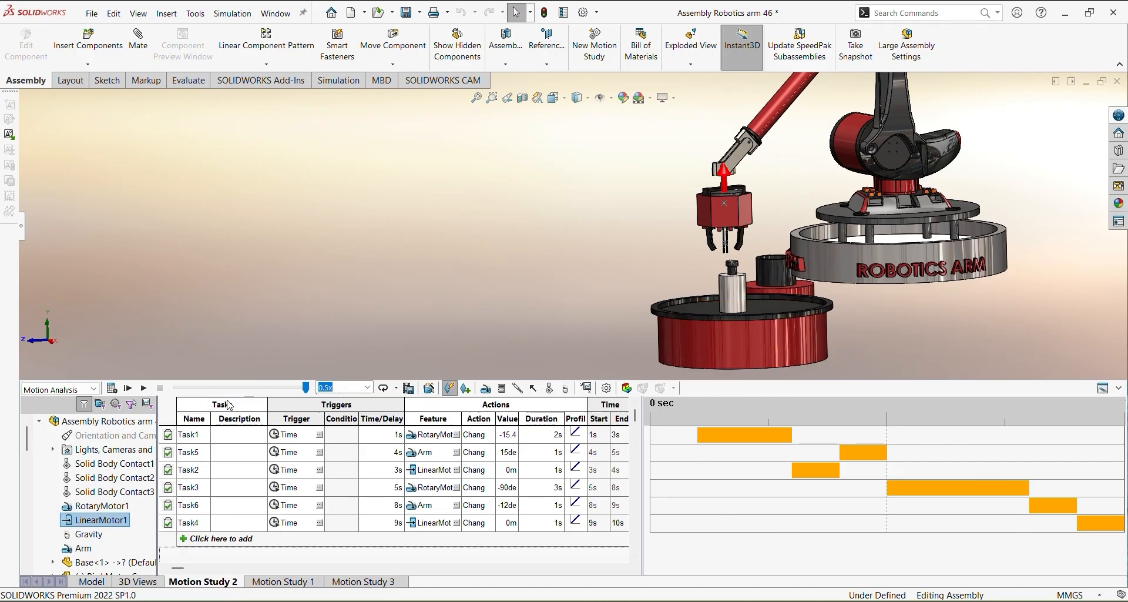
Calculate Motion Study 2
left_click(111, 388)
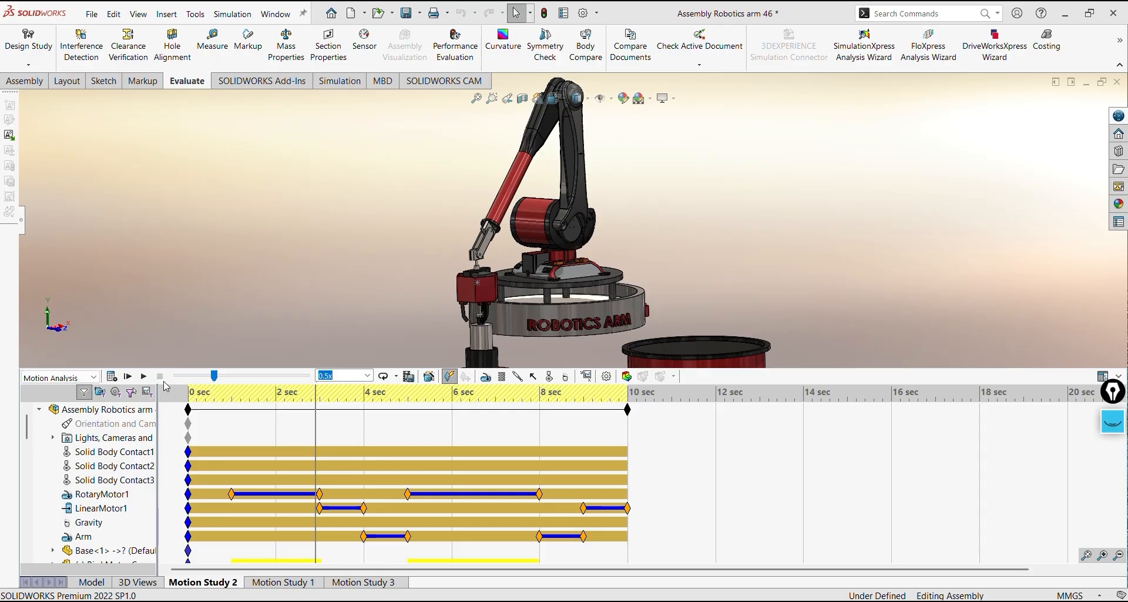
Try defining a results plot of Forces, Motor Torque, Magnitude for the Arm motor
left_click(589, 378)
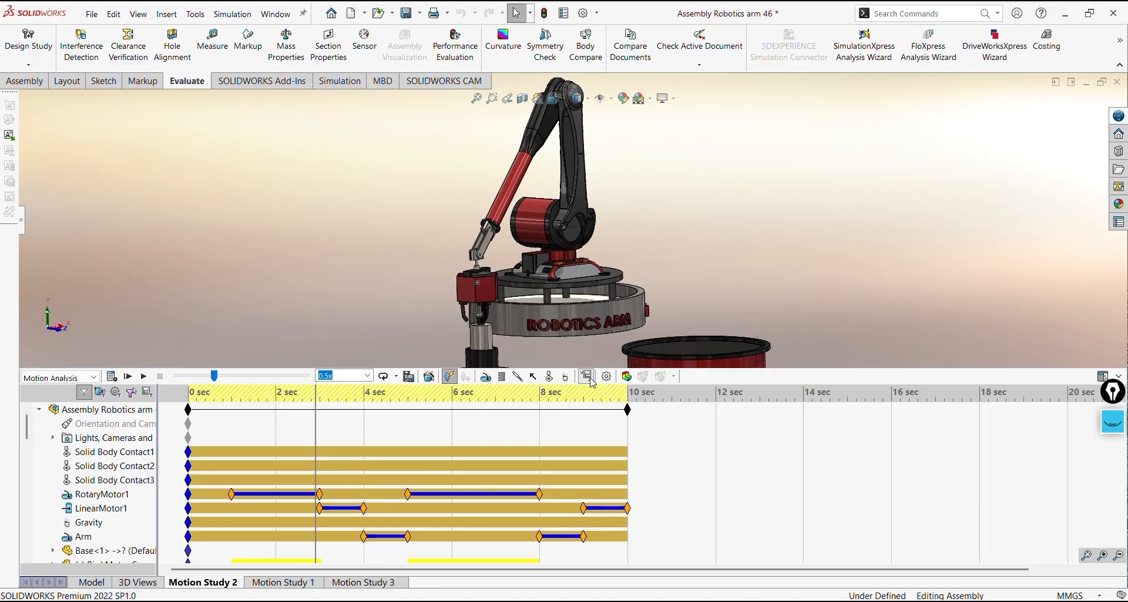
left_click(25, 219)
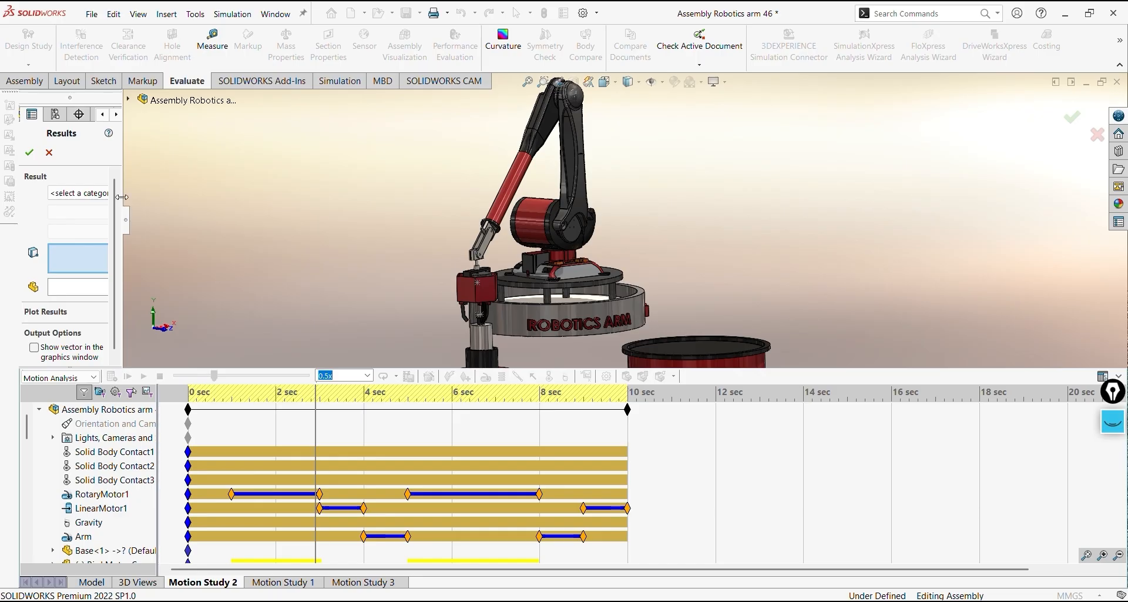
left_click_drag(122, 197, 207, 197)
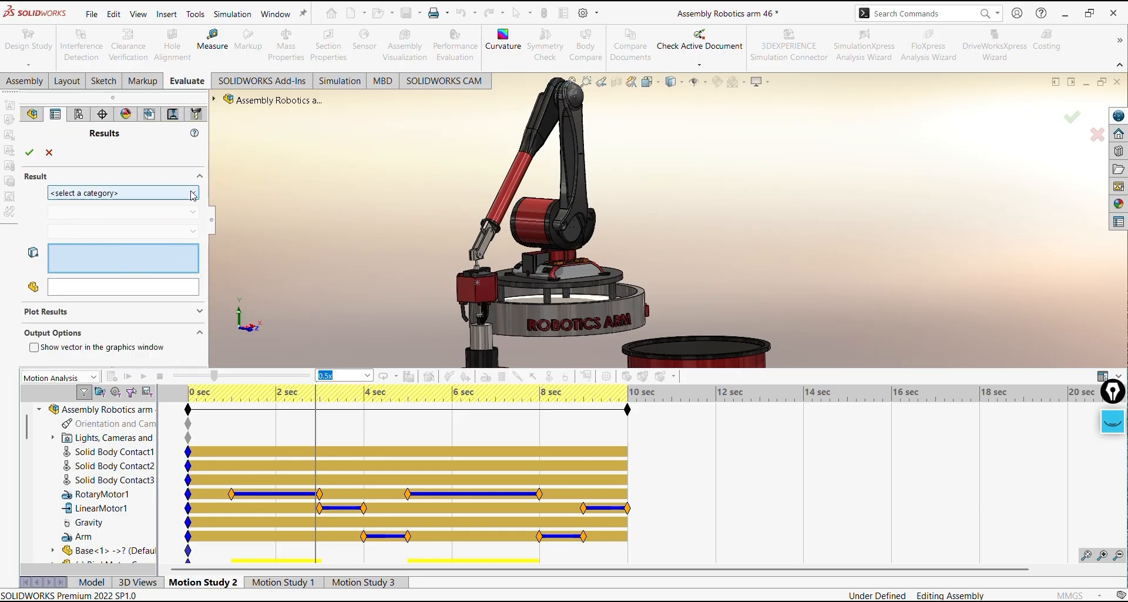
left_click(193, 196)
left_click(160, 226)
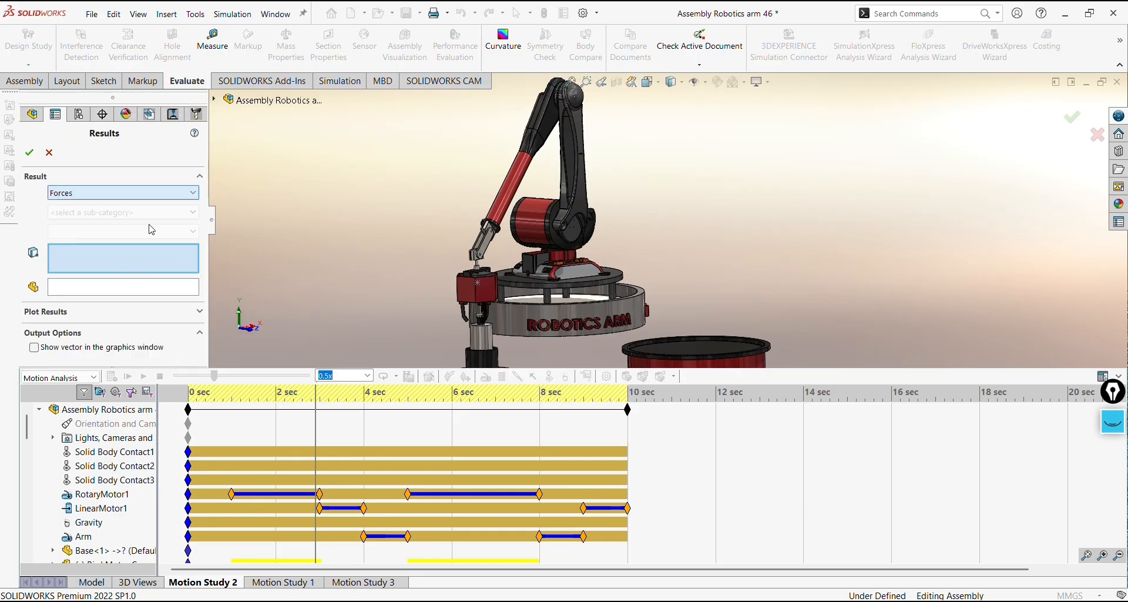
left_click(172, 213)
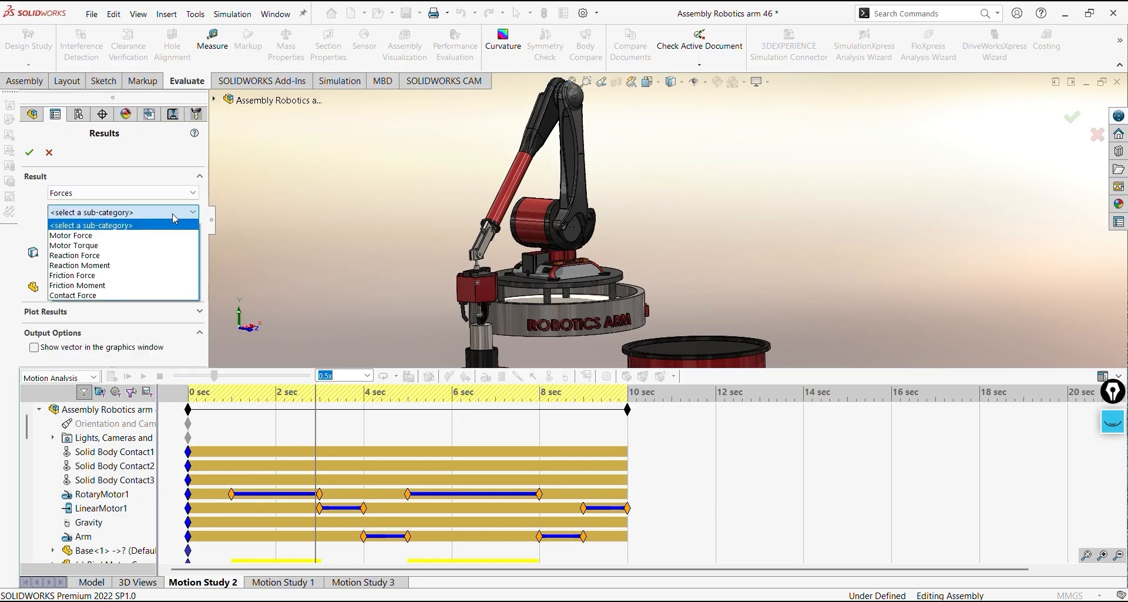
left_click(169, 245)
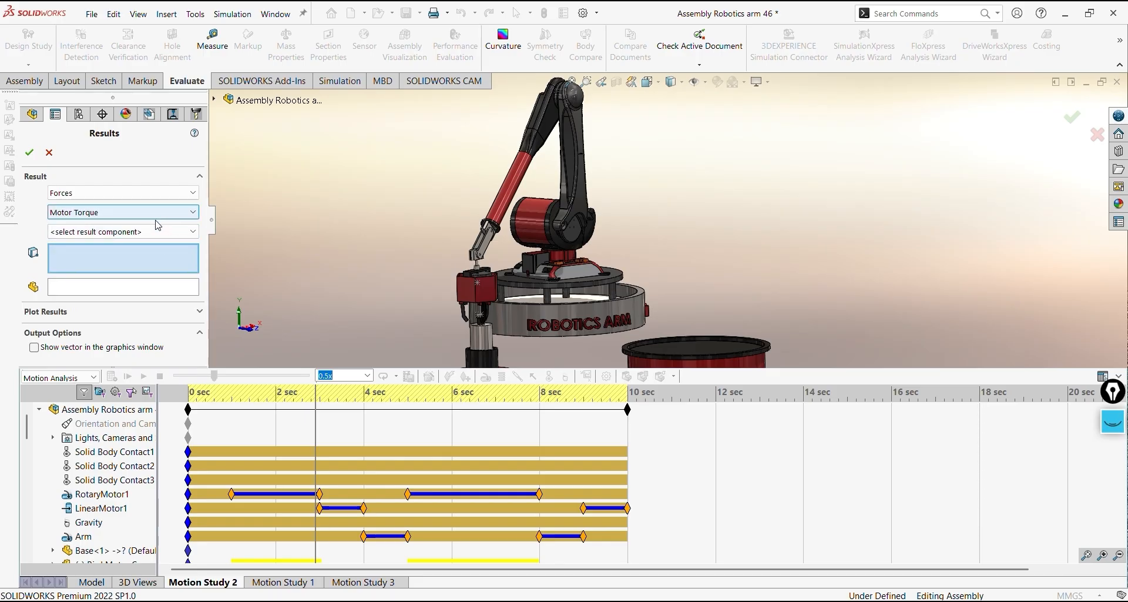
left_click(157, 225)
left_click(152, 285)
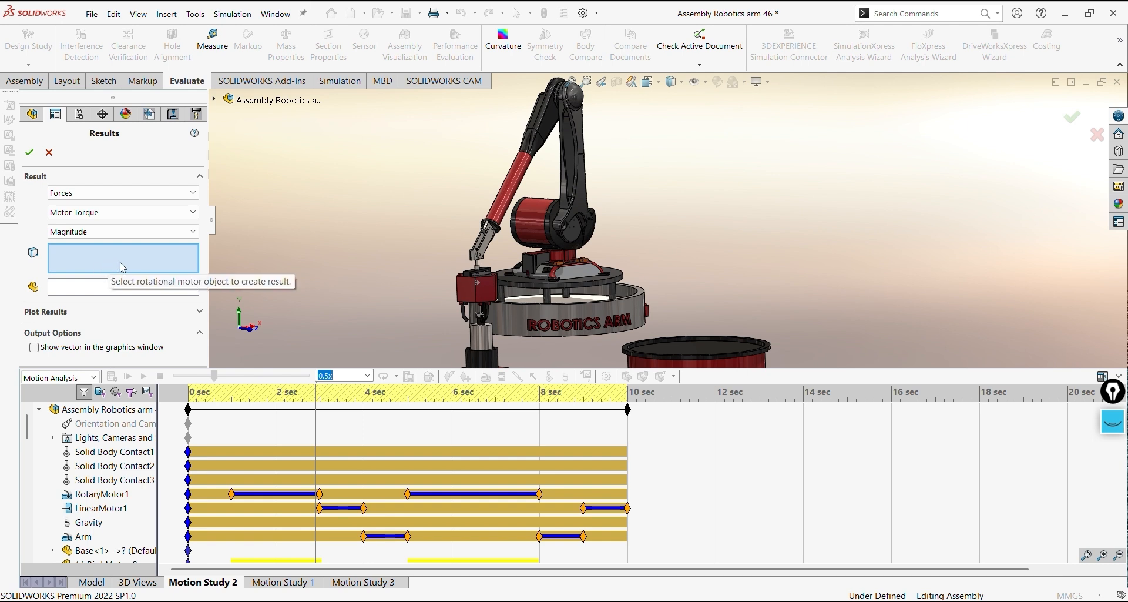
left_click(79, 537)
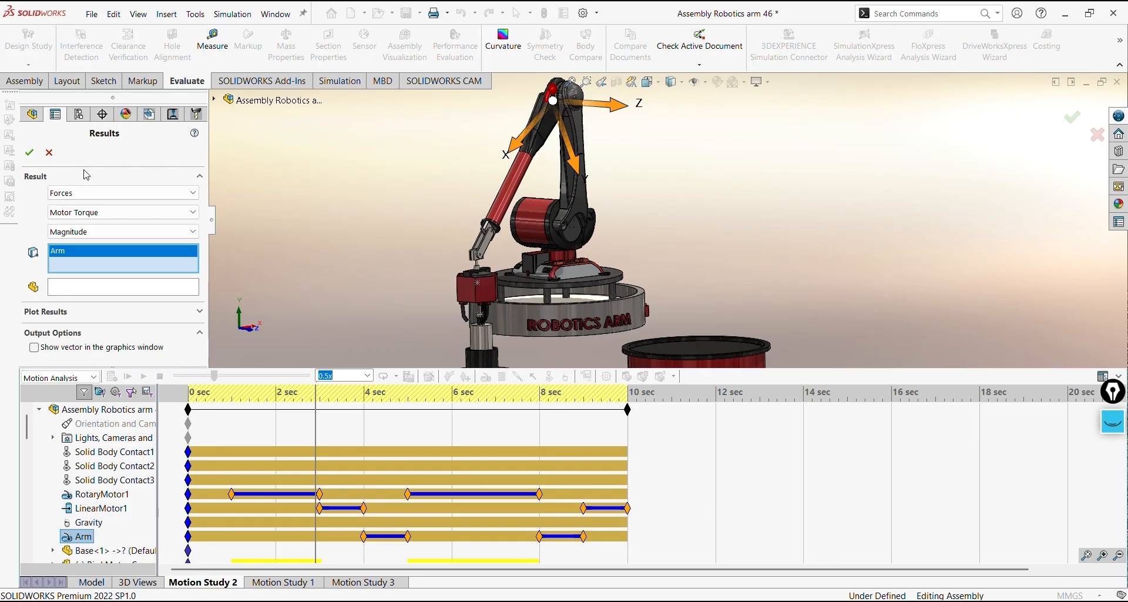
left_click(49, 152)
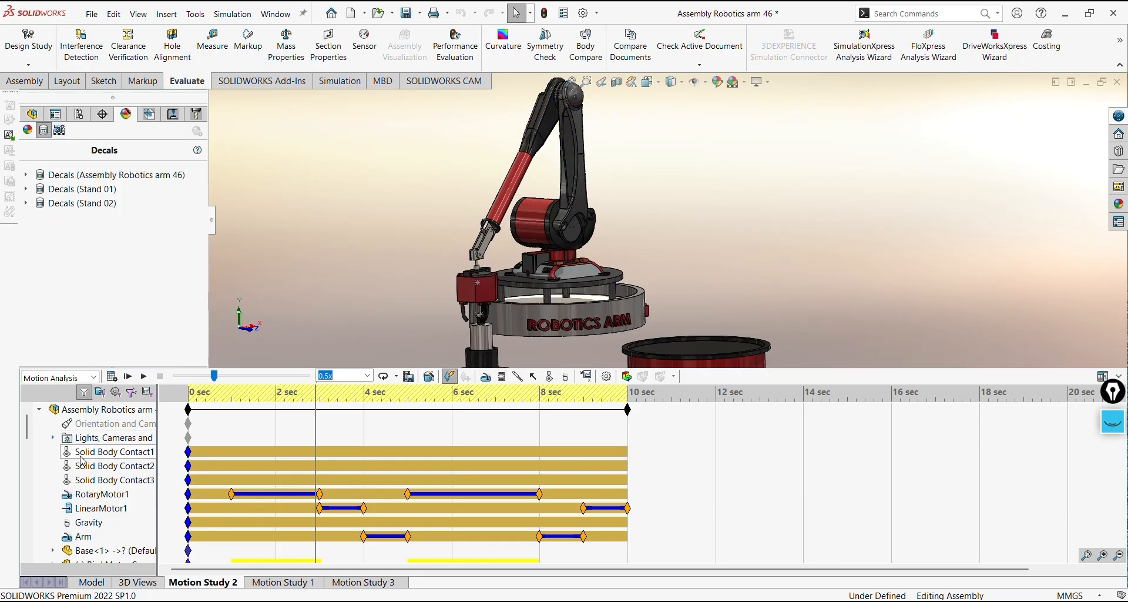
Show the existing Plot17 motor torque graph from the study's Results and enlarge its window
scroll(71, 465, "down", 5)
scroll(82, 469, "down", 6)
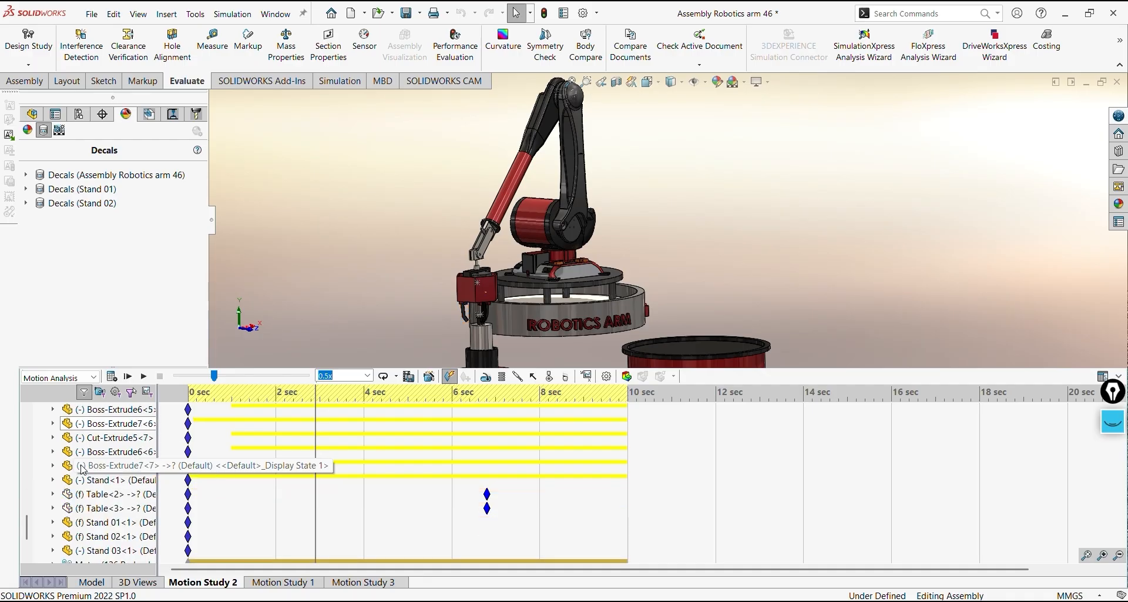
scroll(53, 520, "down", 1)
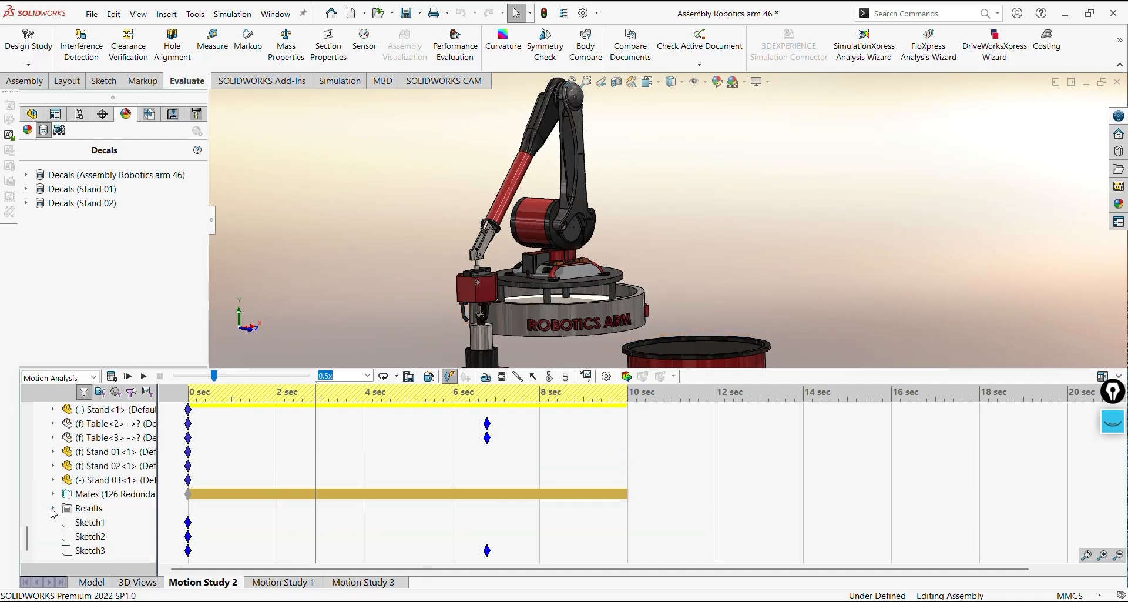
left_click(53, 508)
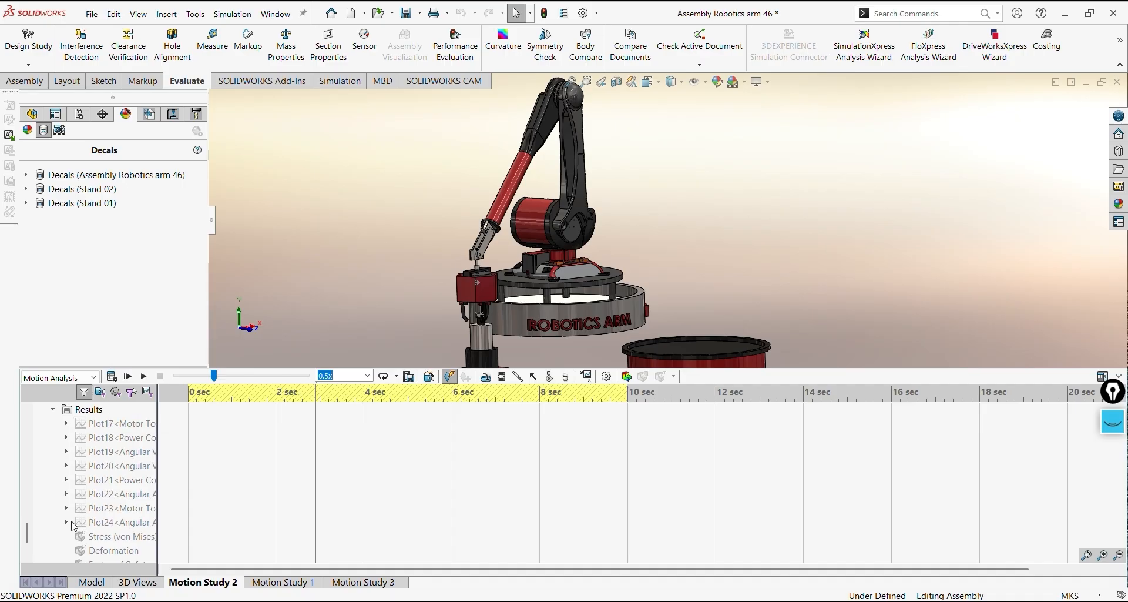
right_click(107, 428)
left_click(147, 465)
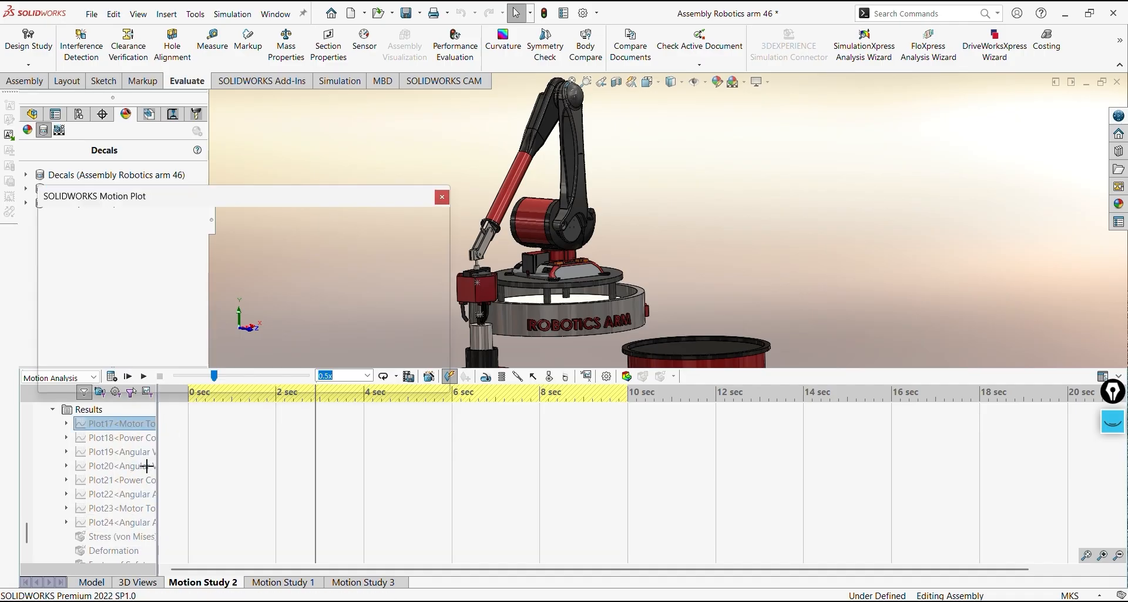
left_click_drag(451, 398, 612, 531)
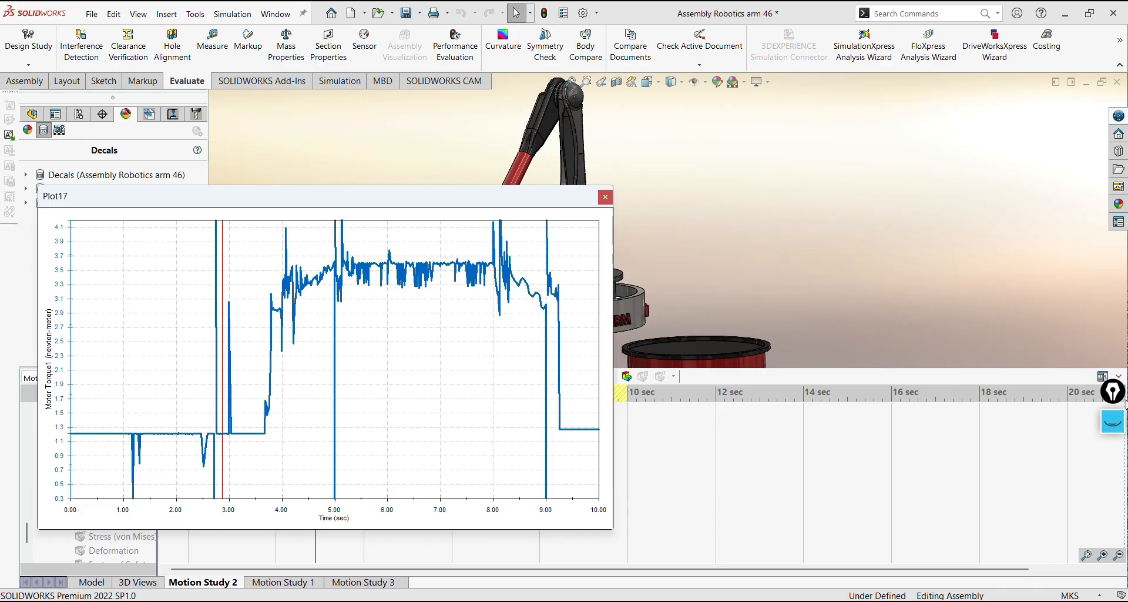
Clear the old pen annotations, trace the torque curve's overall trend from 0 to 10 seconds, and hide the annotation
left_click_drag(1110, 393, 1077, 207)
left_click(1077, 205)
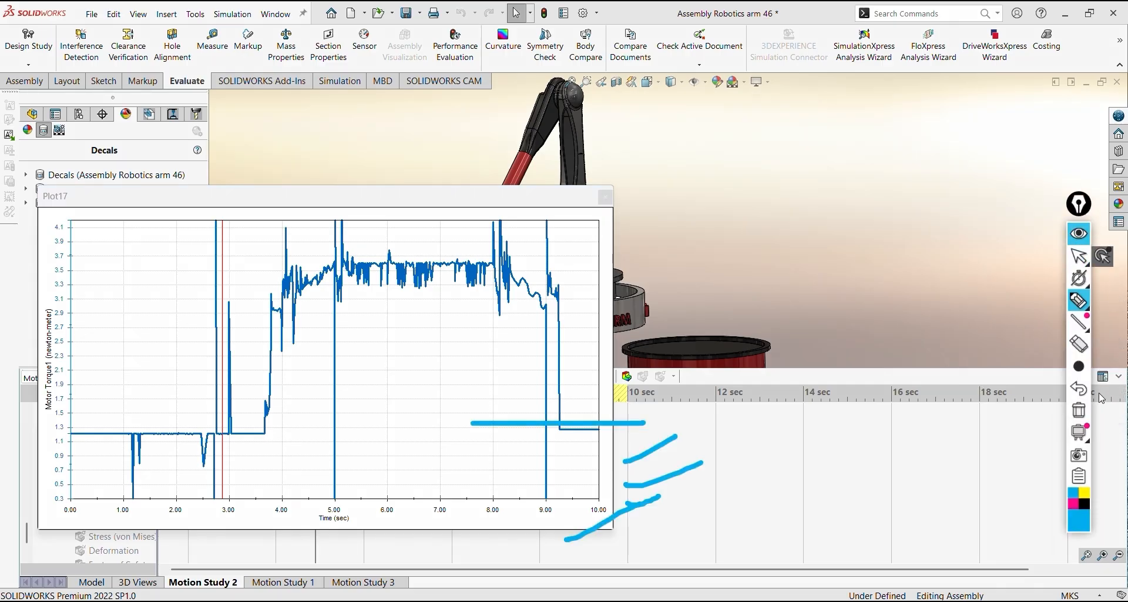
left_click(1079, 301)
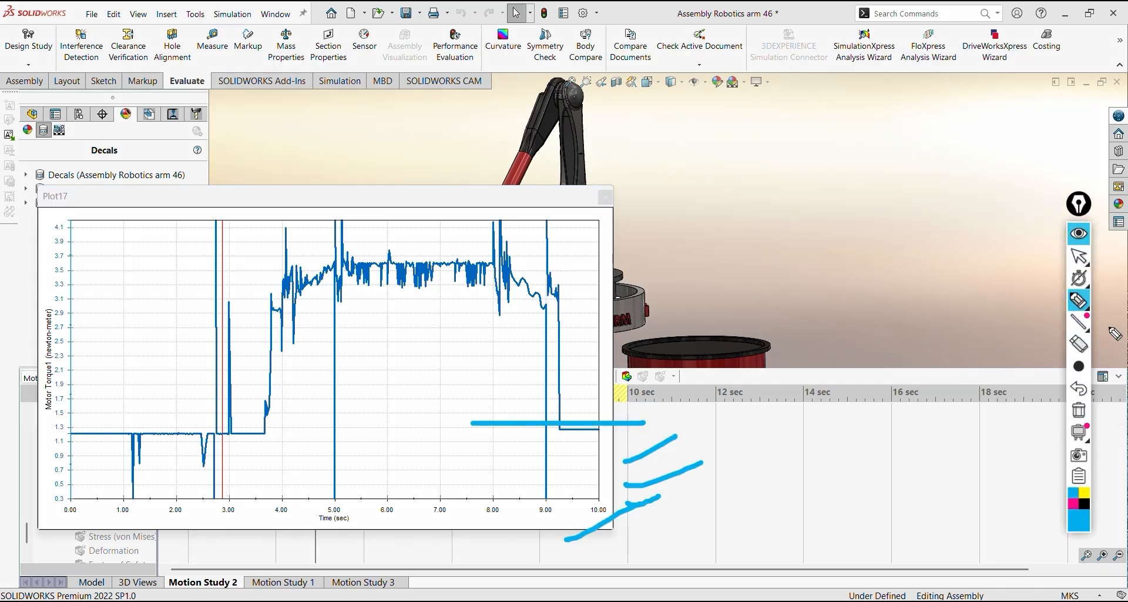
mouse_move(1091, 433)
left_click(1079, 410)
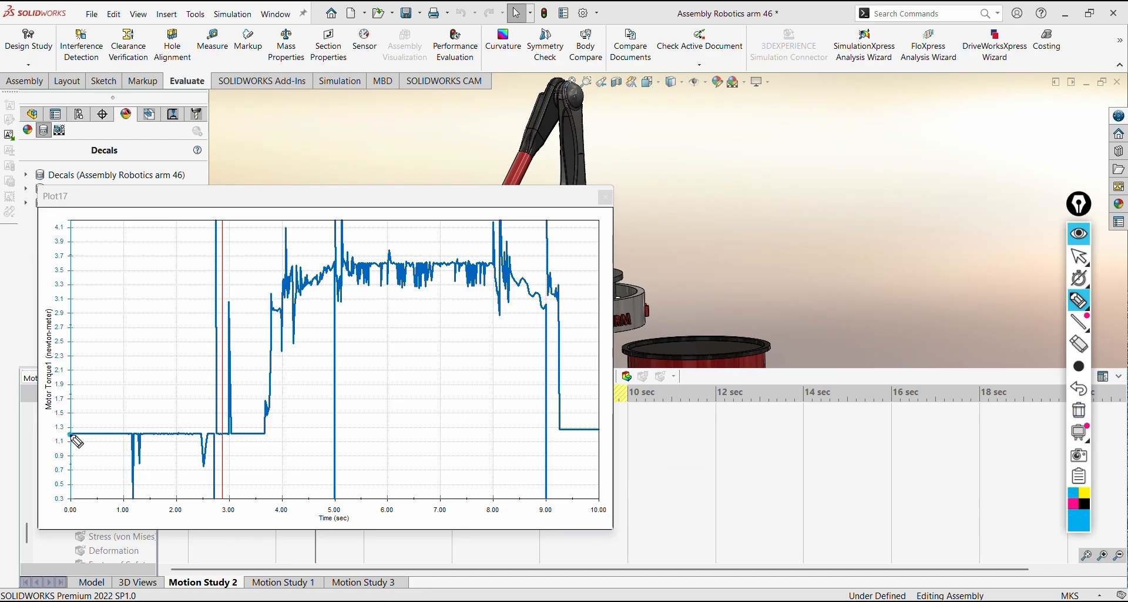
mouse_move(72, 435)
left_mouse_down()
mouse_move(263, 431)
mouse_move(269, 311)
mouse_move(336, 262)
mouse_move(498, 262)
mouse_move(538, 301)
mouse_move(545, 429)
mouse_move(599, 430)
left_mouse_up()
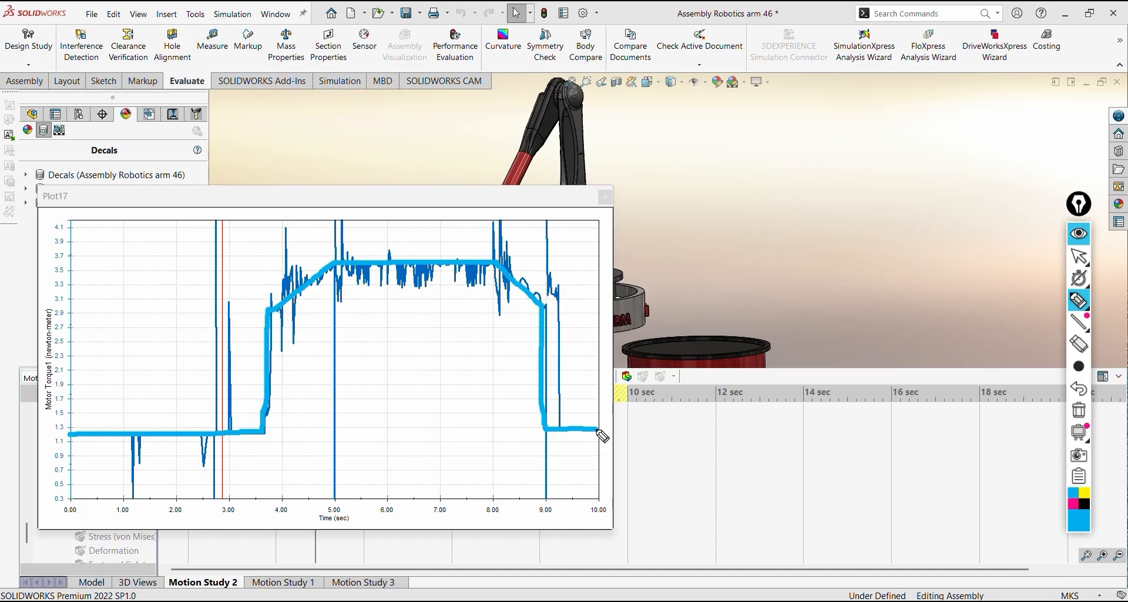
left_click(1079, 234)
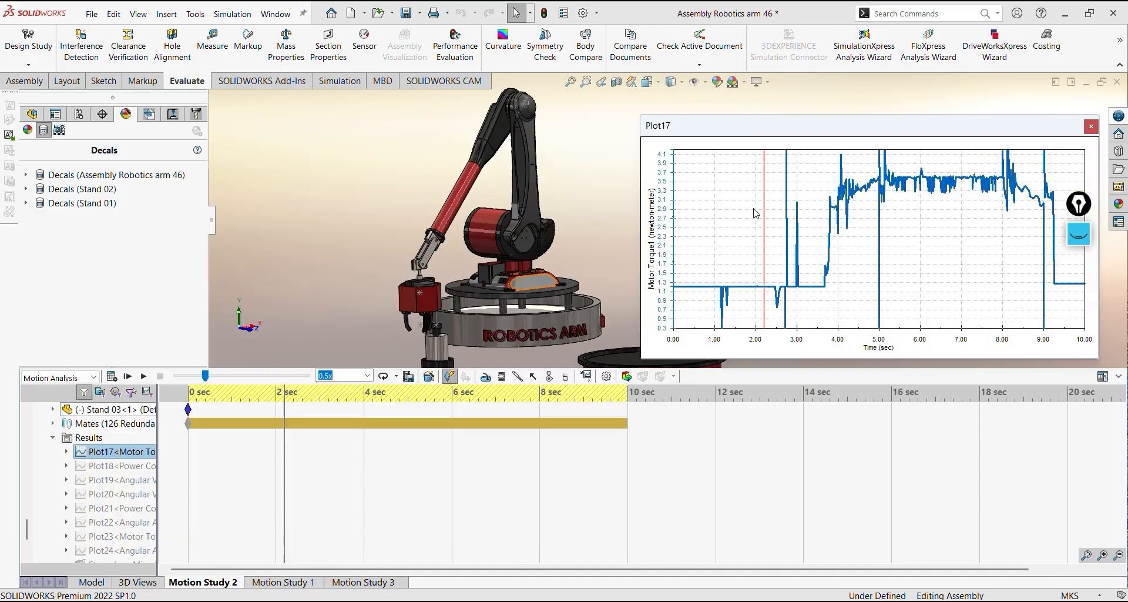
Step the study along the torque plot from about 1 to 8 seconds to compare arm positions with the curve
left_click(725, 220)
left_click(800, 197)
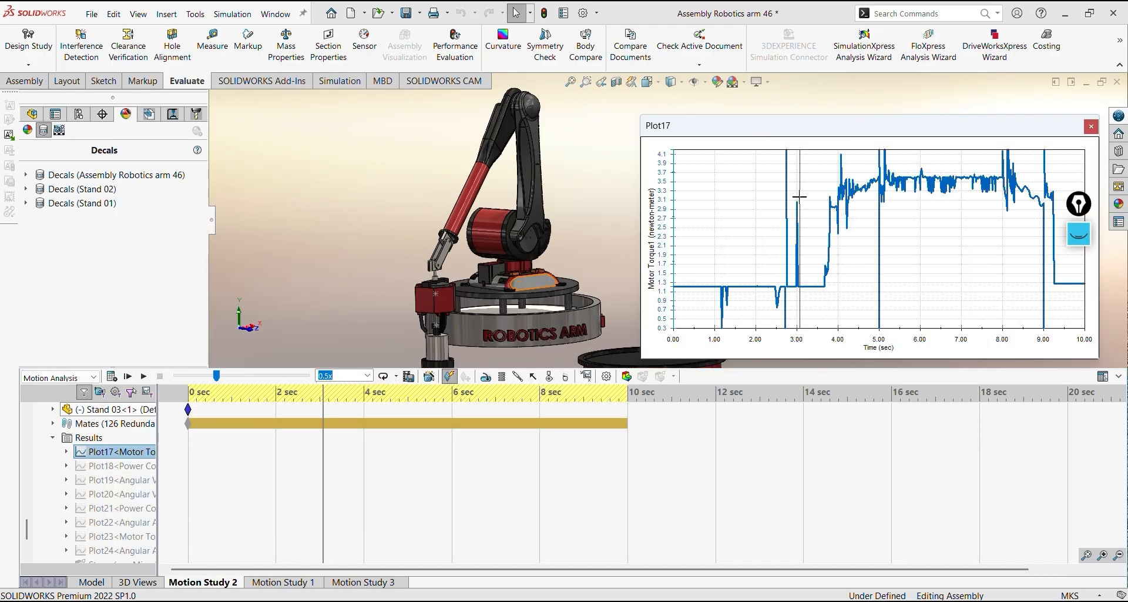
left_click(878, 189)
left_click(940, 205)
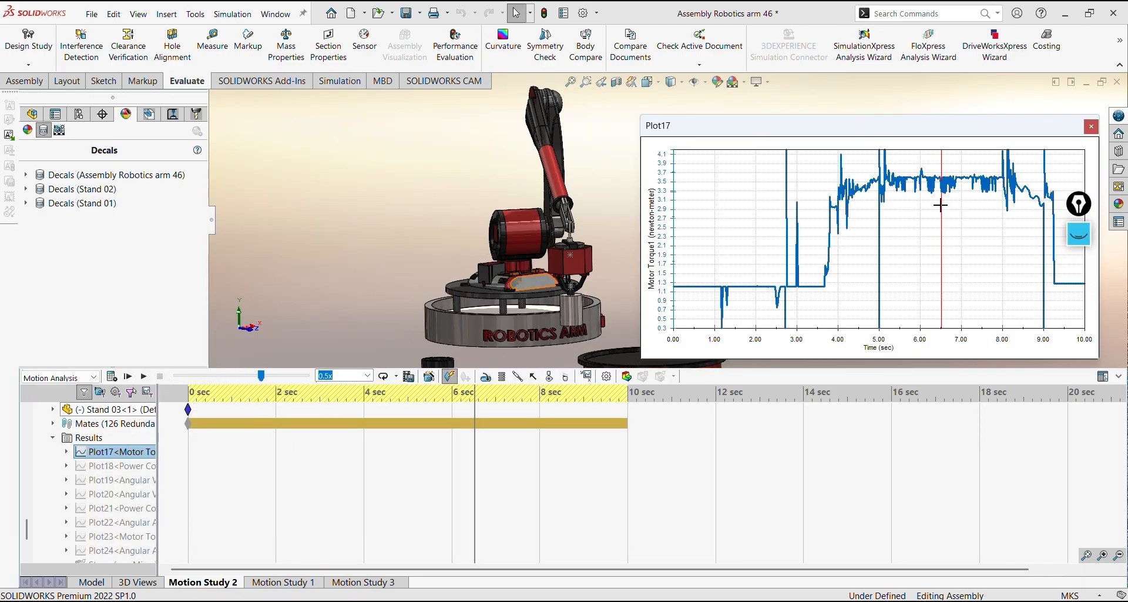
left_click(964, 206)
left_click(993, 208)
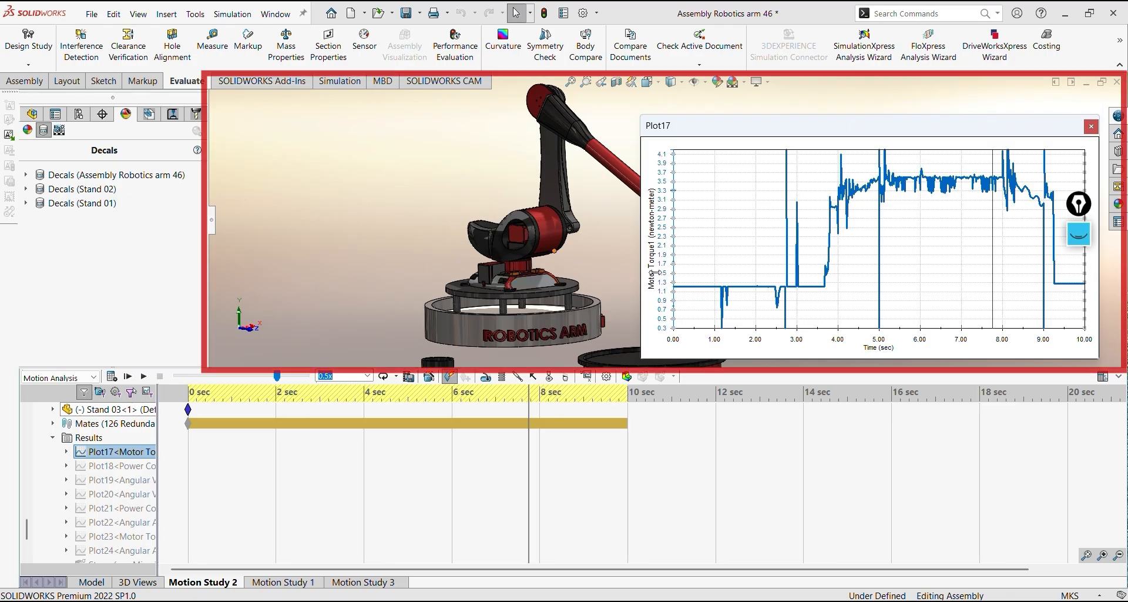
Return the study to about 1 second on the torque plot and advance to 2.5 seconds to examine the gripper's approach to the cylinder
left_click(720, 212)
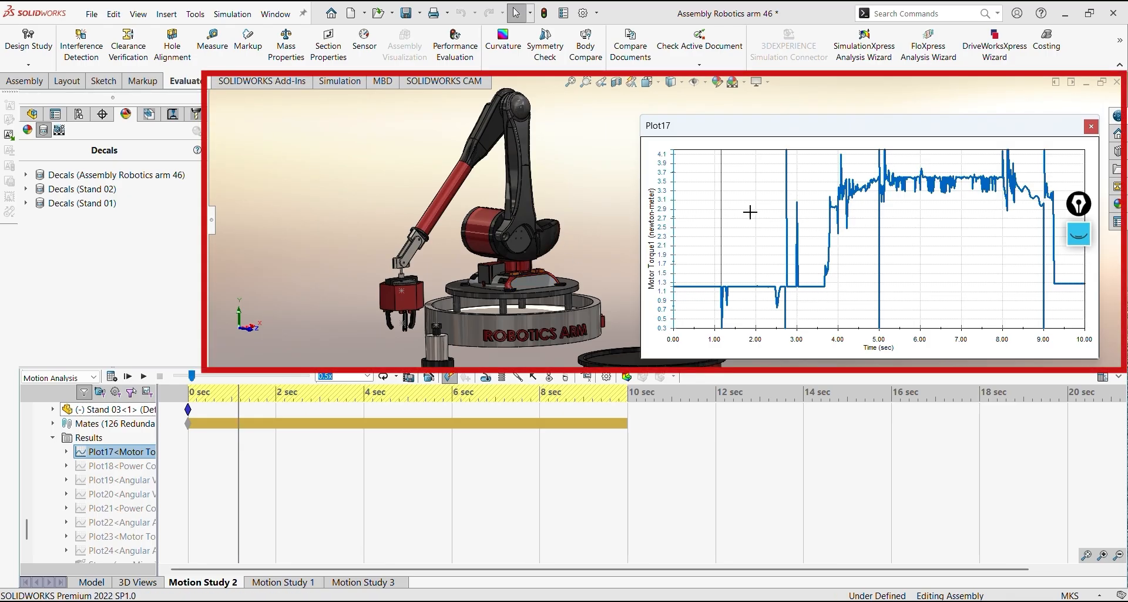
left_click(751, 212)
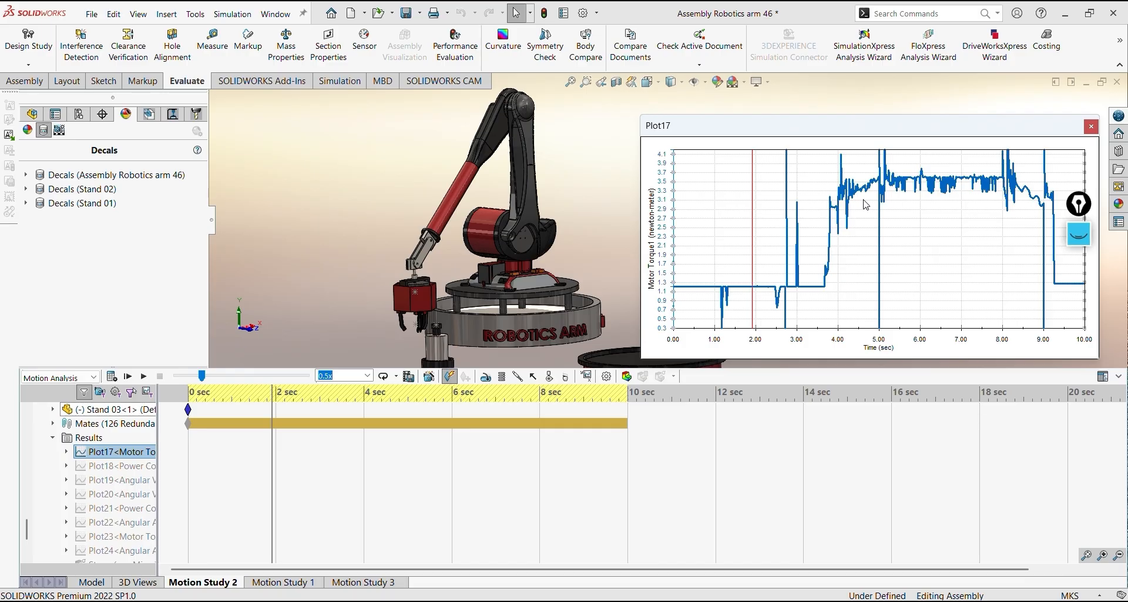
left_click(777, 259)
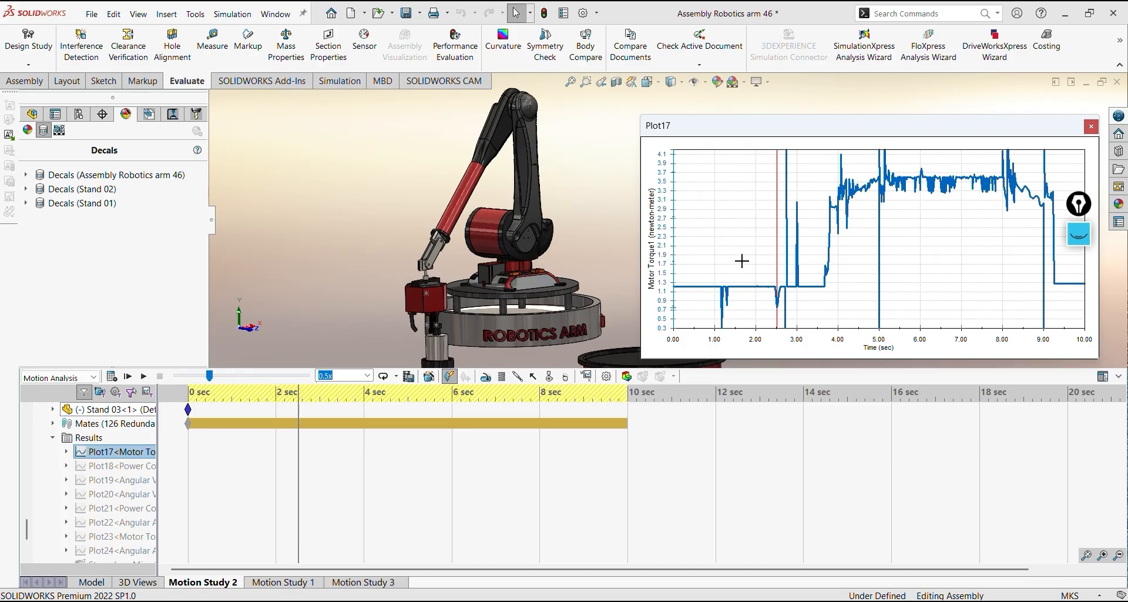
middle_click_drag(497, 268, 524, 262)
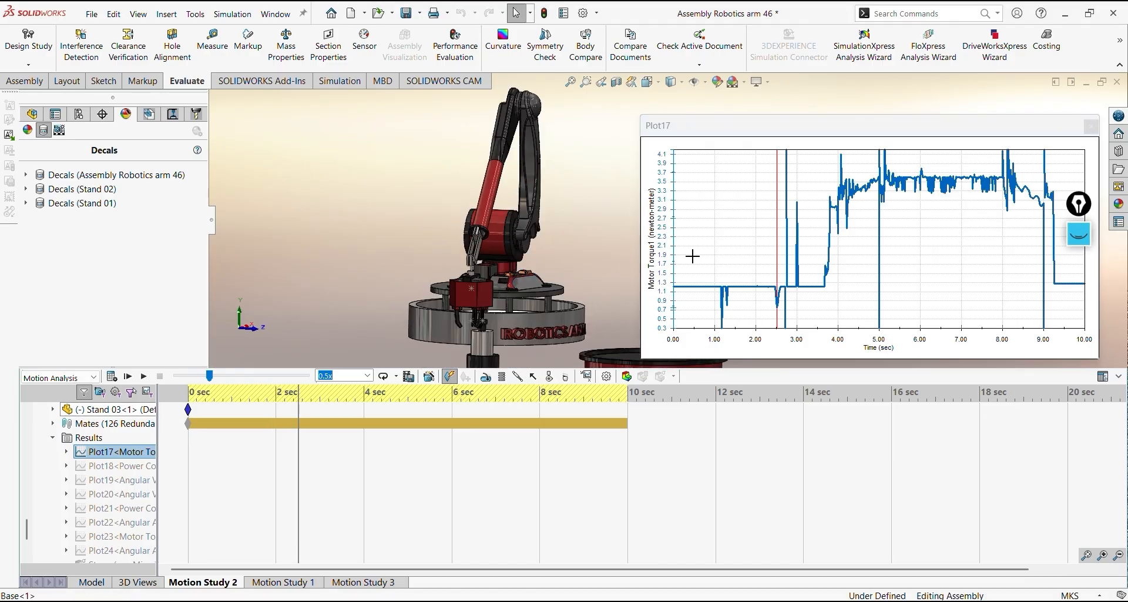
left_click(725, 244)
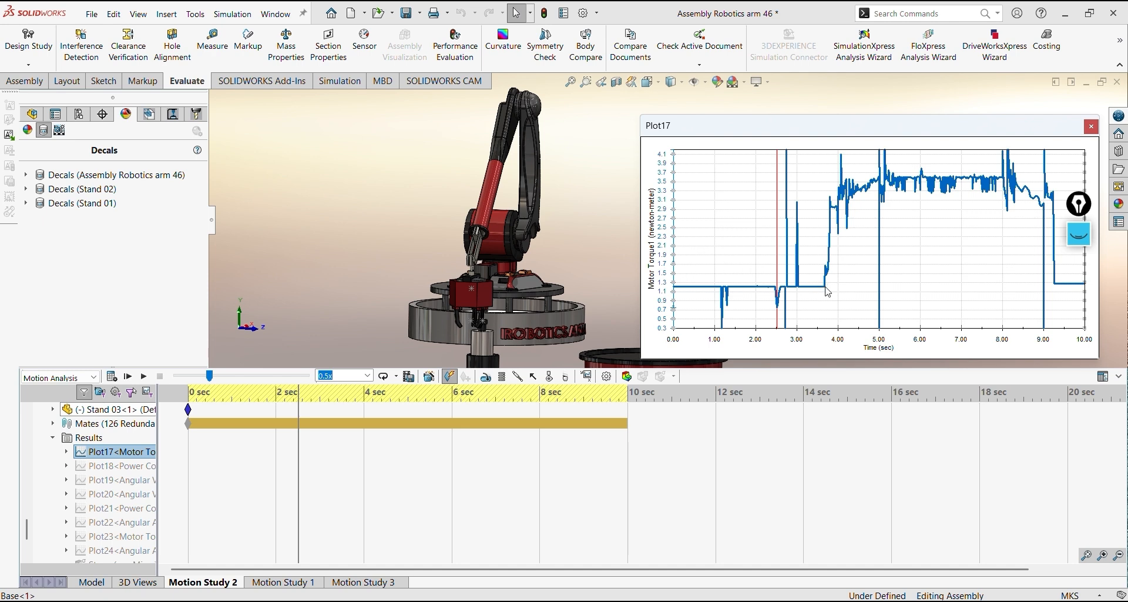
Check the torque where the curve begins to rise, and set the study to about 3.7 seconds on the plot
mouse_move(826, 288)
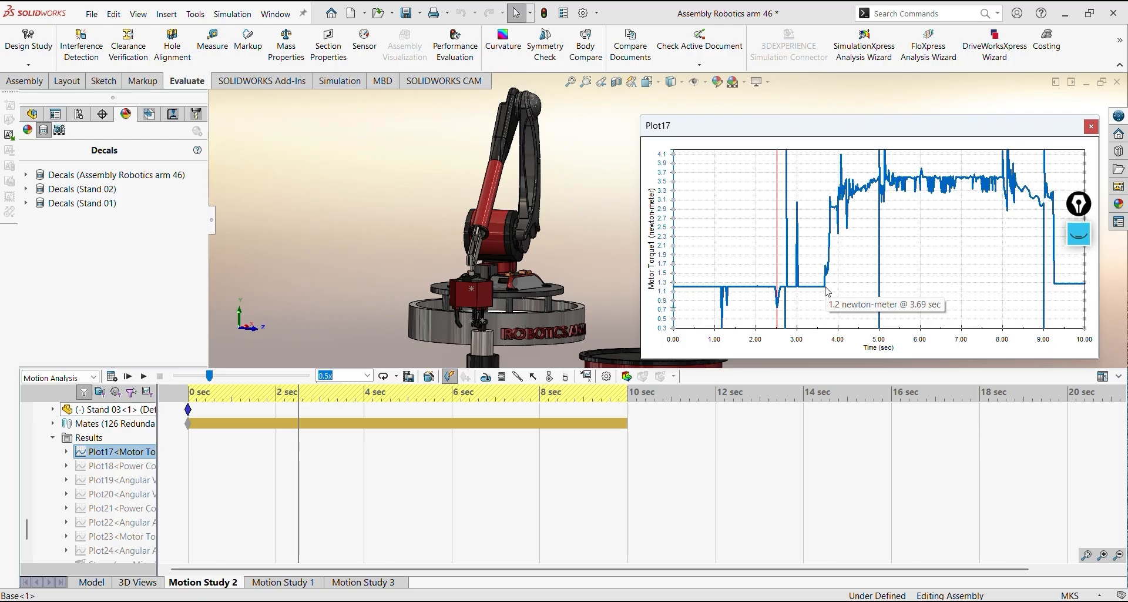
middle_click_drag(497, 238, 376, 252)
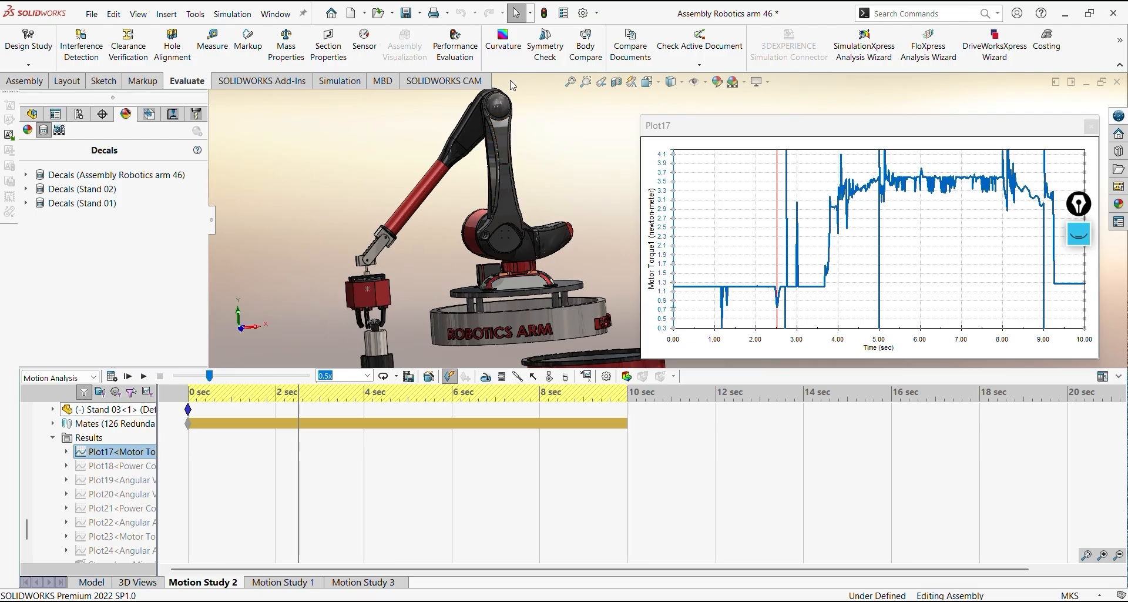
middle_click_drag(524, 133, 547, 148)
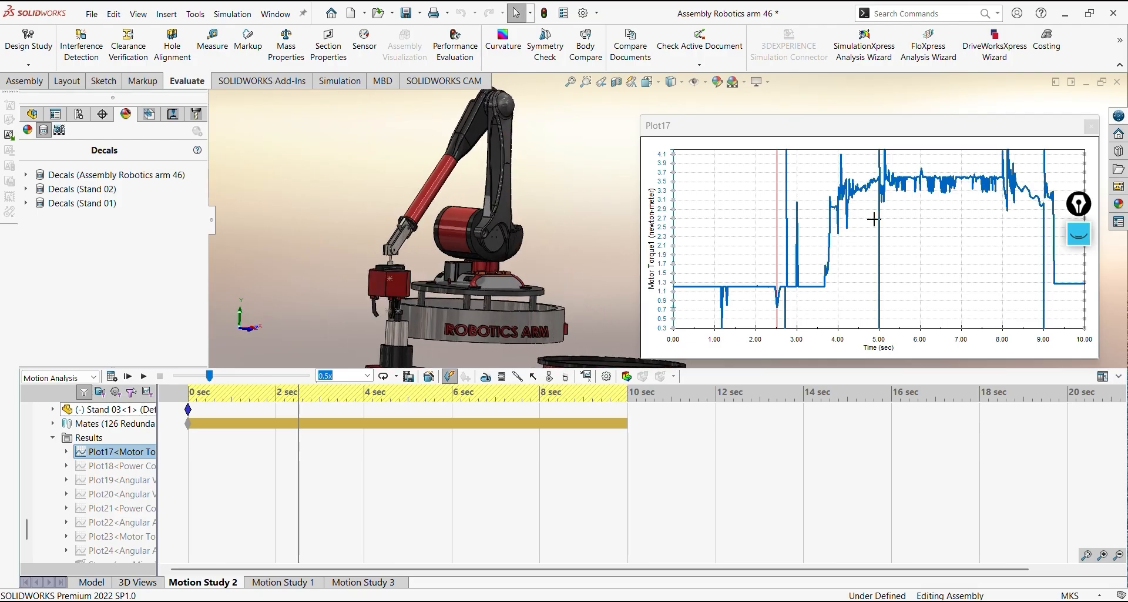
left_click(824, 287)
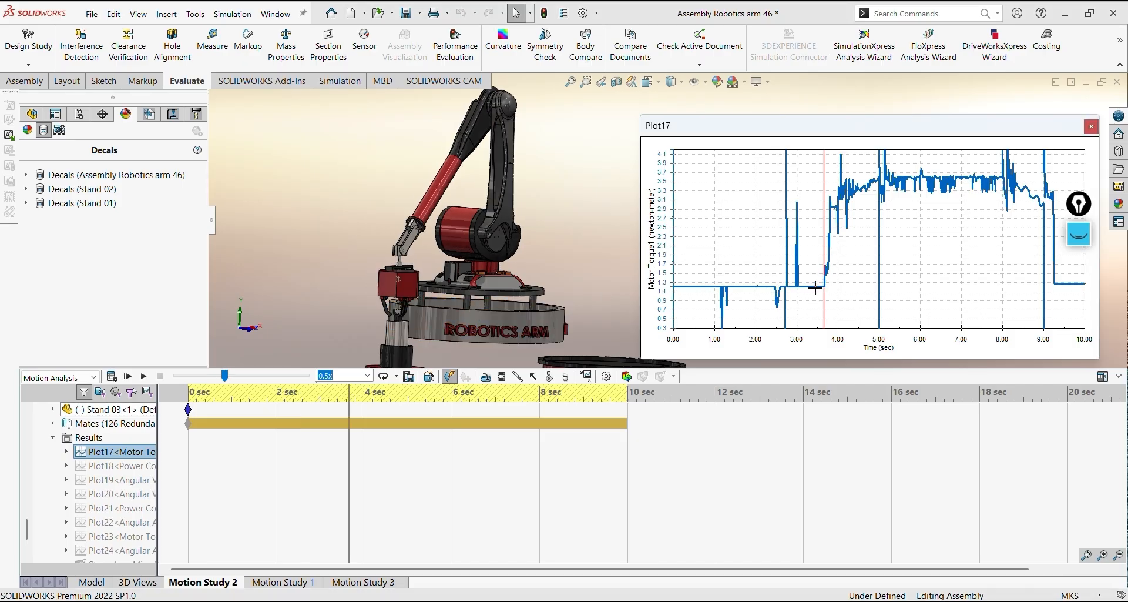
Examine the jaws around the cylinder and the arm's upper joint at about 3.8 seconds beside the torque plot
middle_click_drag(496, 326, 470, 306)
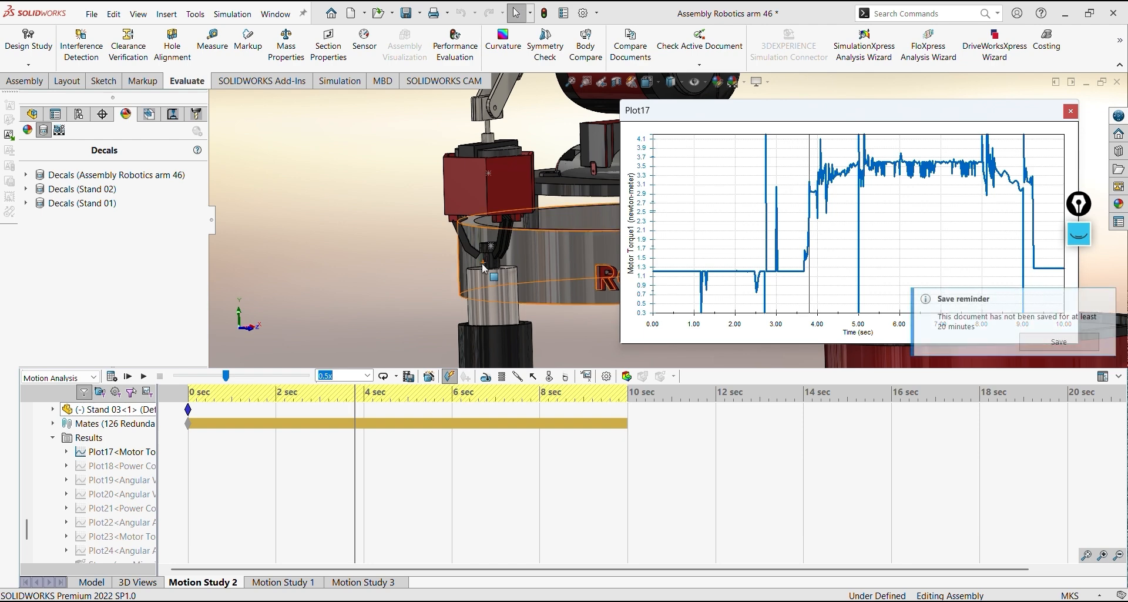
scroll(478, 267, "up", 2)
mouse_move(478, 267)
middle_mouse_down("ctrl")
mouse_move(388, 311)
mouse_move(448, 281)
mouse_move(458, 241)
mouse_move(489, 243)
mouse_move(458, 342)
middle_mouse_up("ctrl")
middle_click_drag(499, 166, 417, 373, "ctrl")
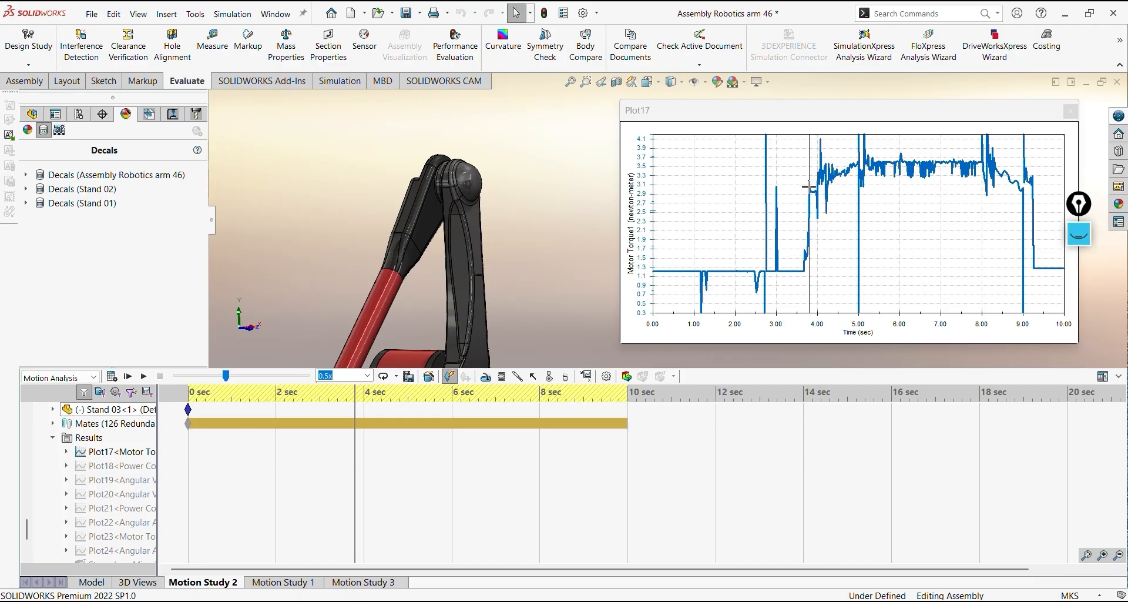
scroll(817, 218, "up", 3)
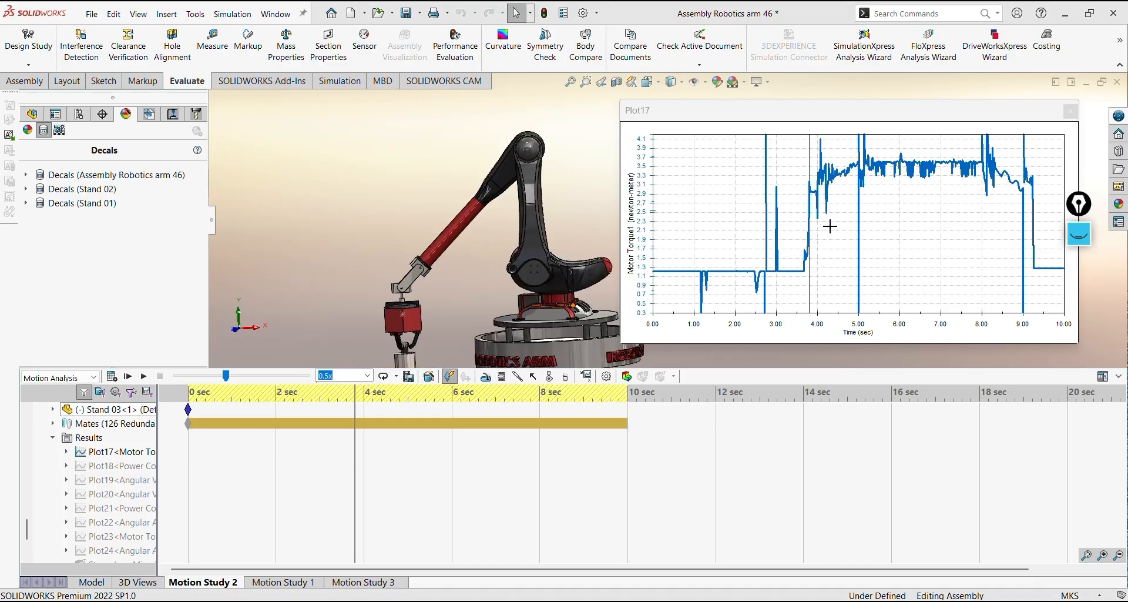
With the screen pen, mark the arm's upper joint and draw a double-headed horizontal arrow labelled r from the wrist to the column
left_click(1080, 234)
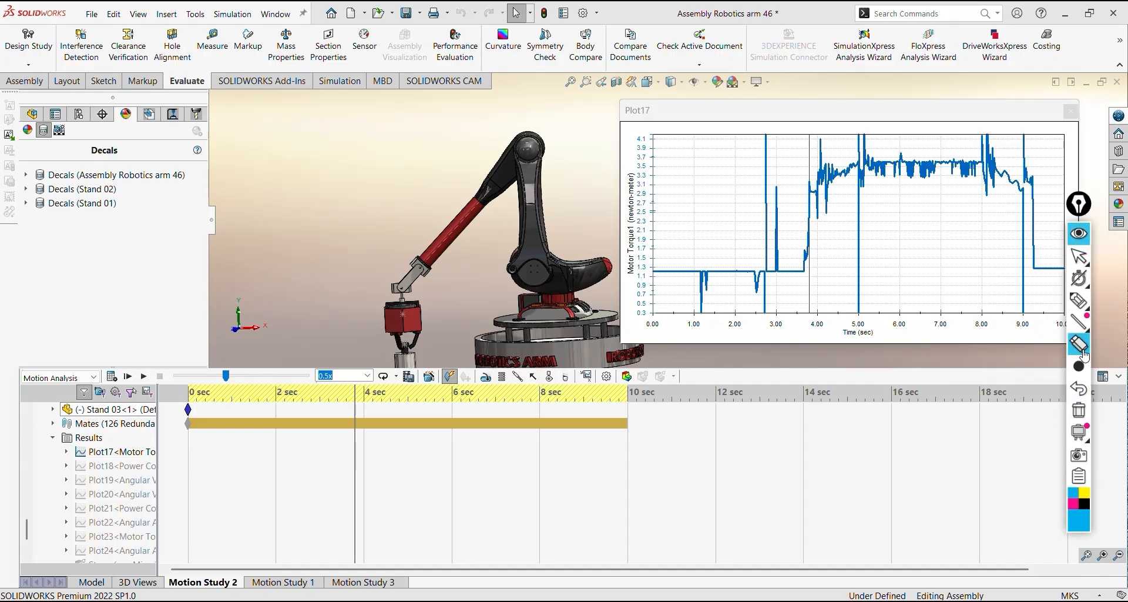
mouse_move(1079, 277)
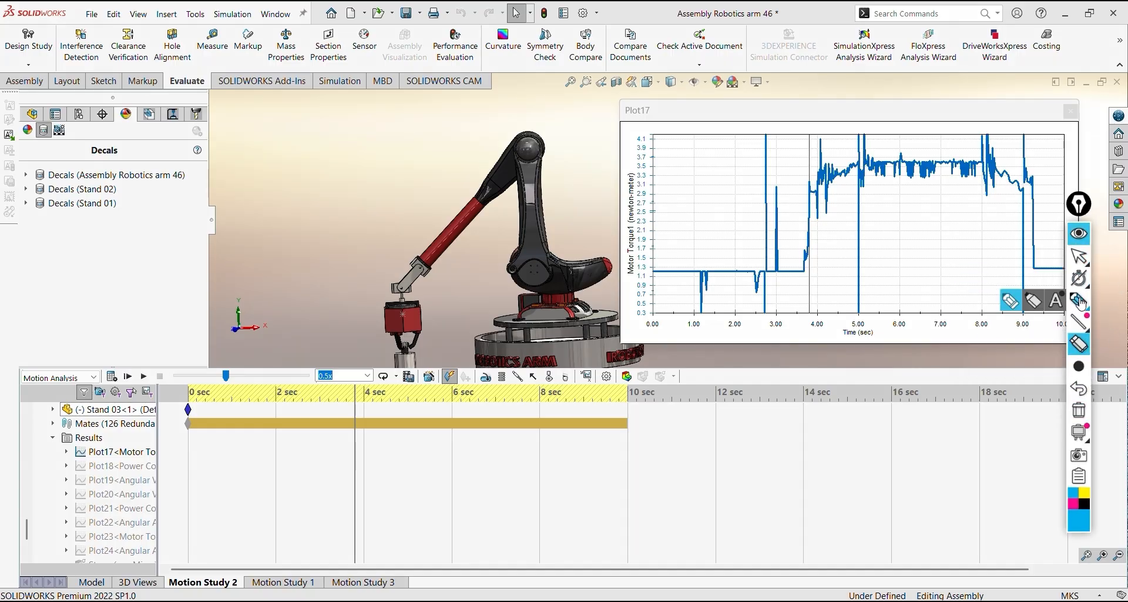
left_click(1079, 300)
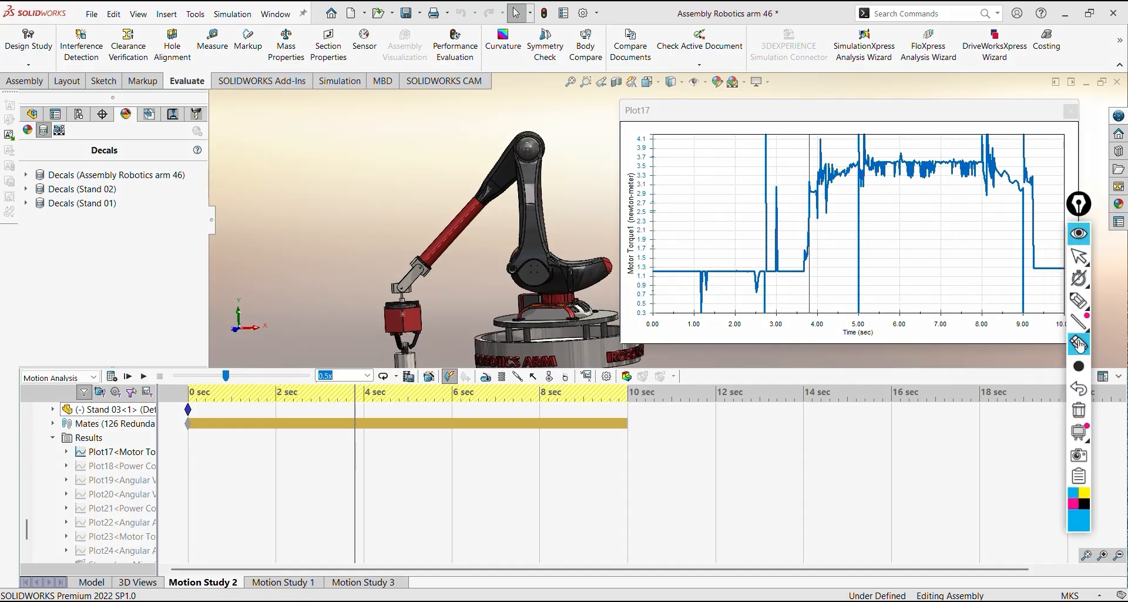
left_click(528, 148)
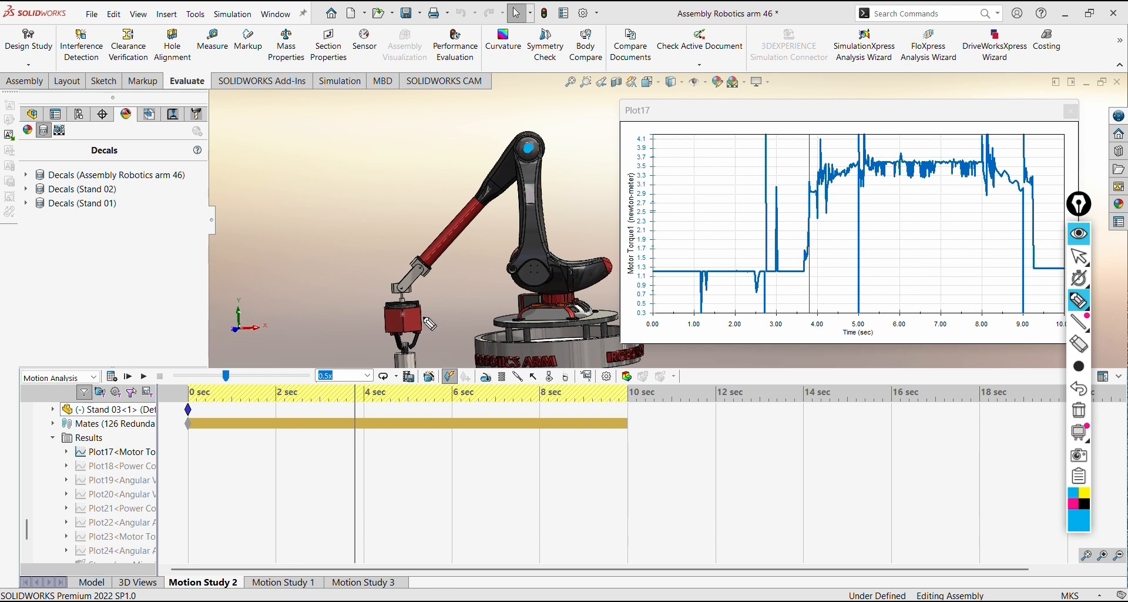
mouse_move(415, 286)
left_mouse_down()
mouse_move(539, 279)
mouse_move(523, 292)
left_mouse_up()
mouse_move(431, 268)
left_mouse_down()
mouse_move(431, 295)
mouse_move(499, 301)
left_mouse_up()
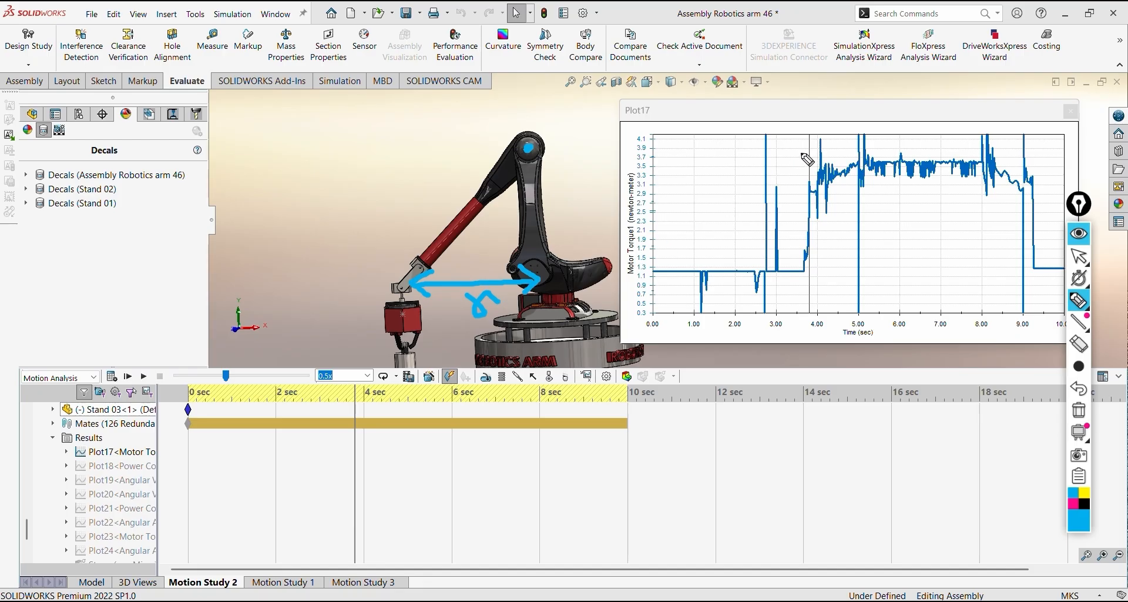
Sketch the raised arm's longer horizontal reach and joint angle, trace the torque curve's rise to 5 seconds, and put the pen overlay away
left_click_drag(856, 134, 860, 199)
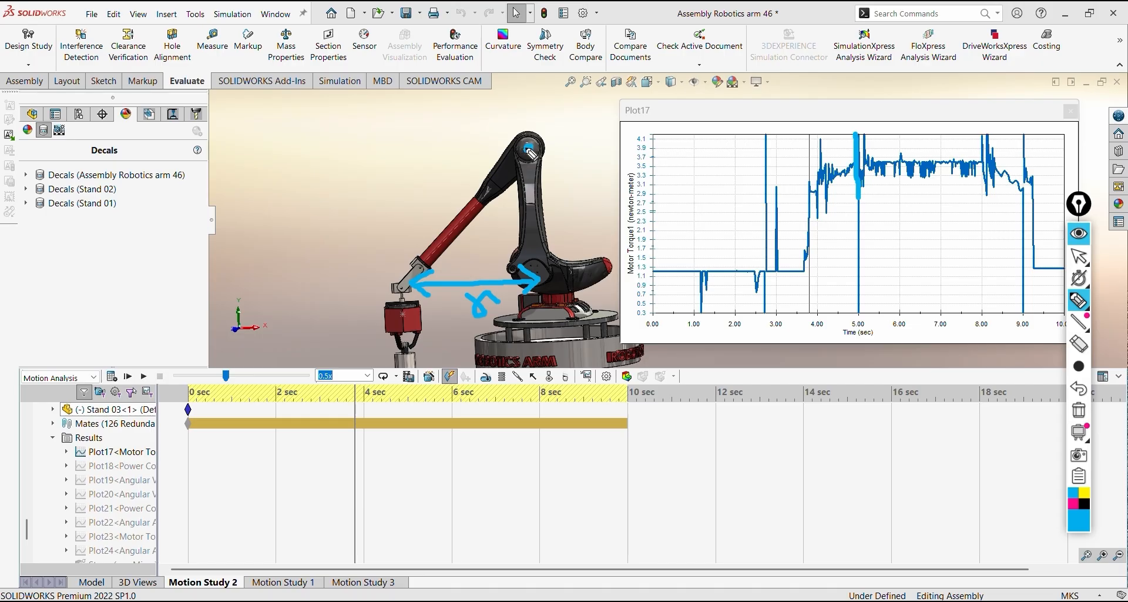
mouse_move(530, 148)
left_mouse_down()
mouse_move(344, 267)
mouse_move(339, 322)
mouse_move(352, 315)
left_mouse_up()
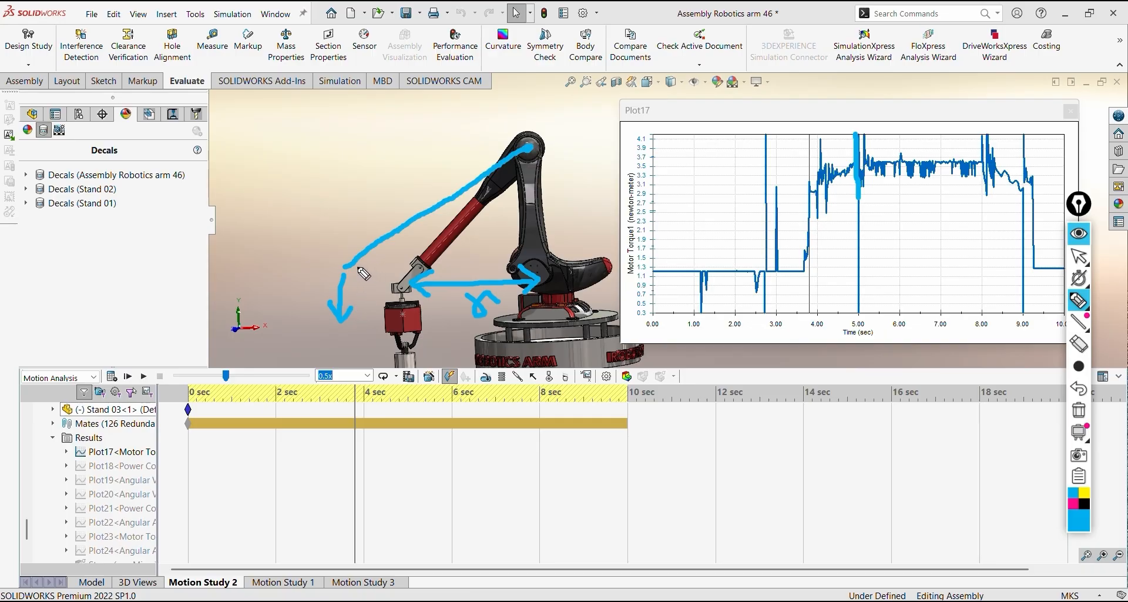
left_click_drag(356, 266, 537, 268)
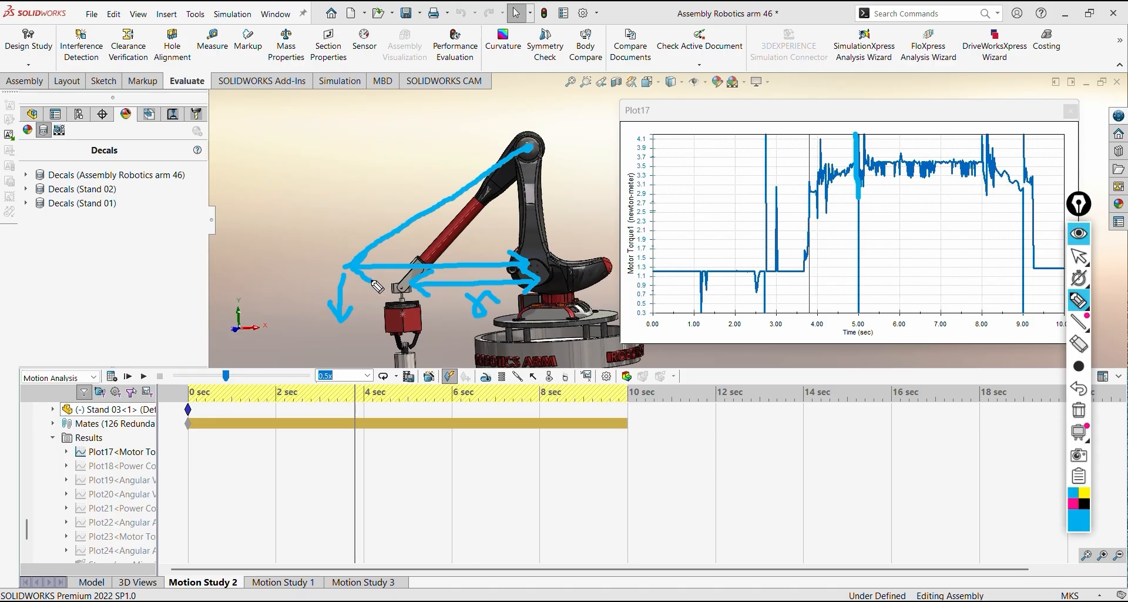
left_click(809, 190)
left_click_drag(809, 191, 857, 168)
mouse_move(500, 190)
left_mouse_down()
mouse_move(507, 206)
mouse_move(530, 212)
left_mouse_up()
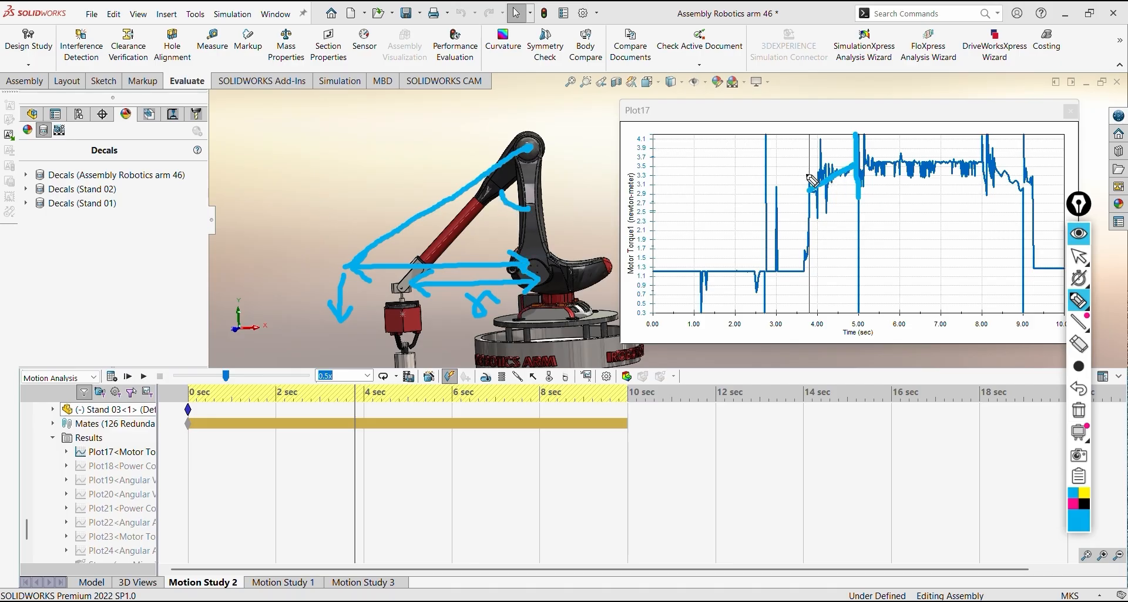
left_click(1076, 233)
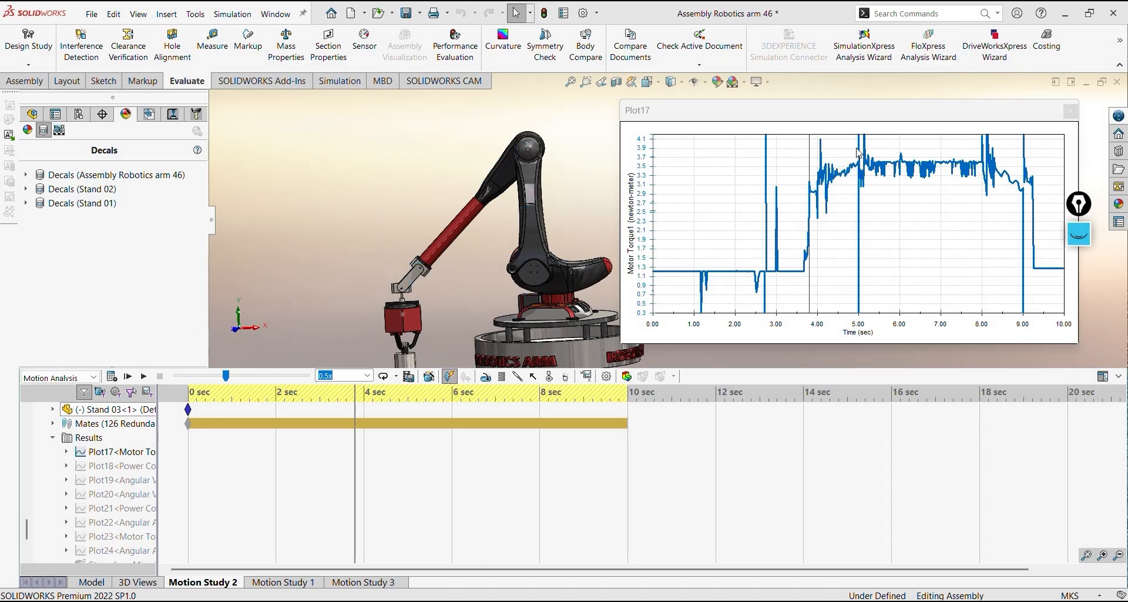
Set the study to about 5 seconds on the torque plot and read the motor torque there
middle_click_drag(441, 287, 451, 246, "ctrl")
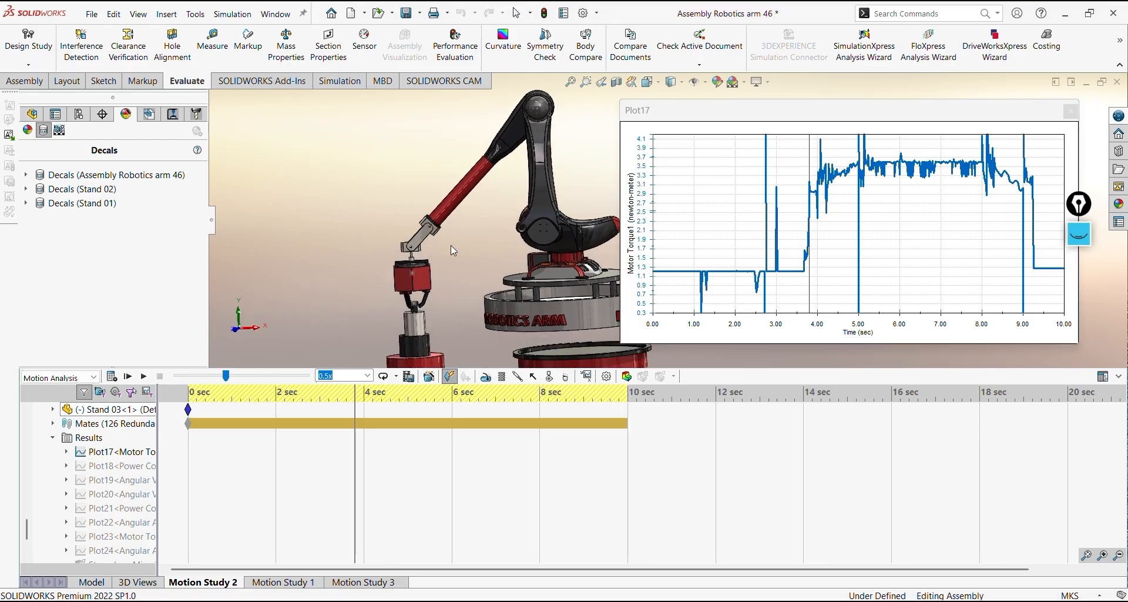
left_click(856, 150)
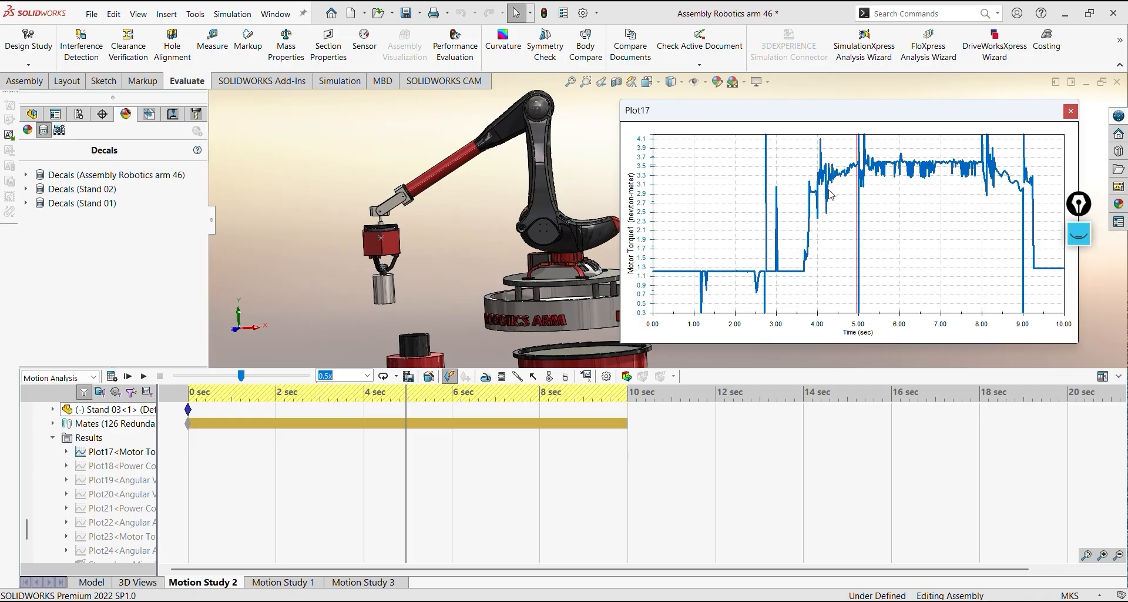
mouse_move(859, 165)
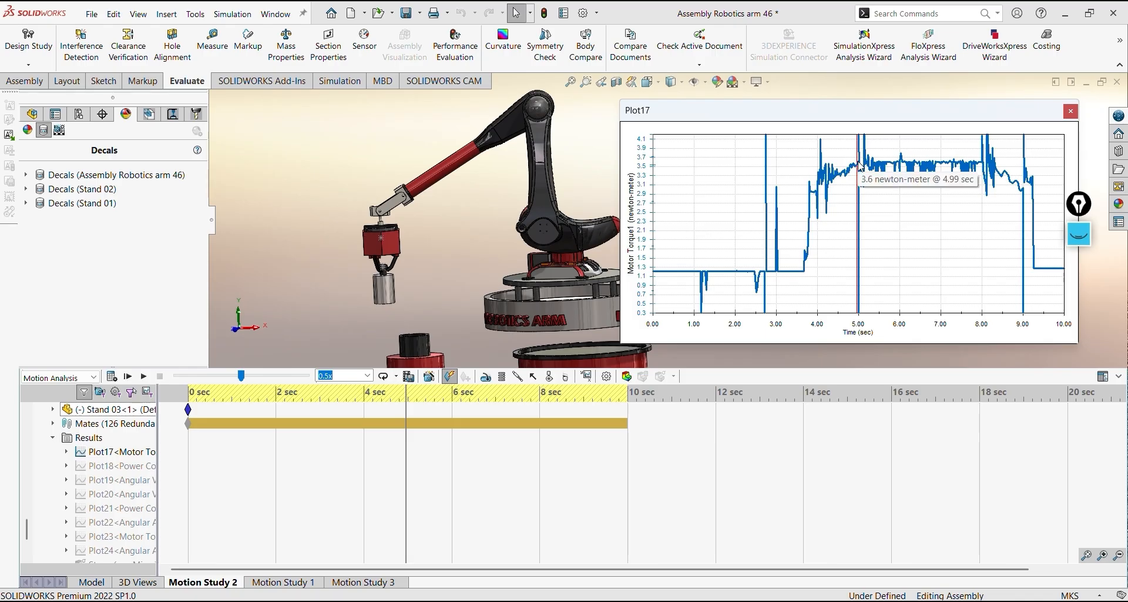
left_click(861, 169)
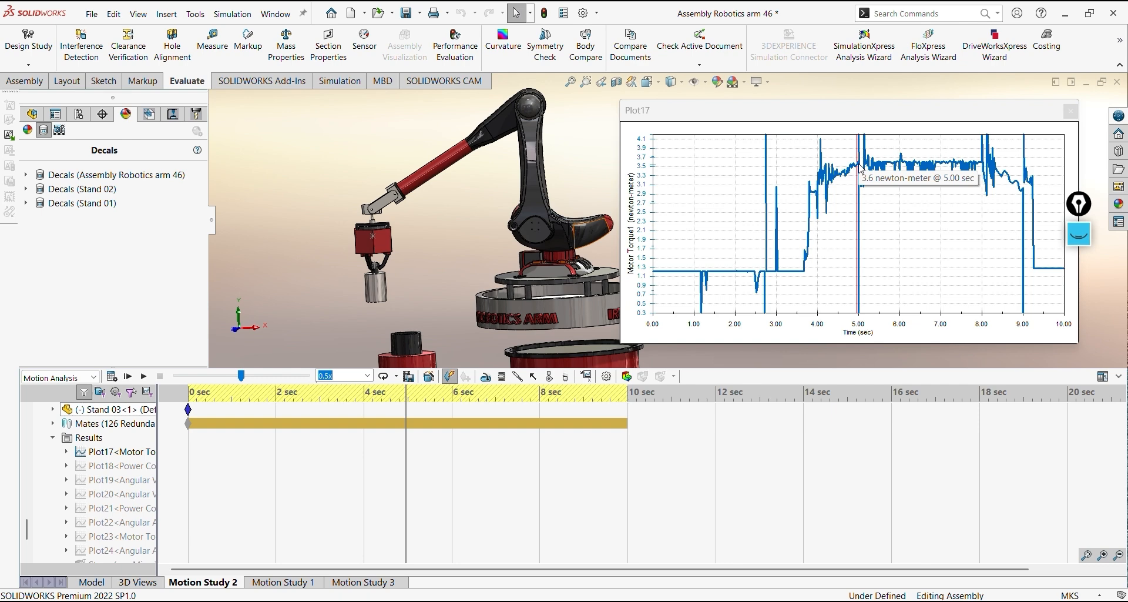
Set the study to about 8 seconds on the torque plot and examine the held cylinder above the table
left_click(982, 214)
middle_click_drag(478, 238, 444, 238)
middle_click_drag(562, 294, 549, 274, "ctrl")
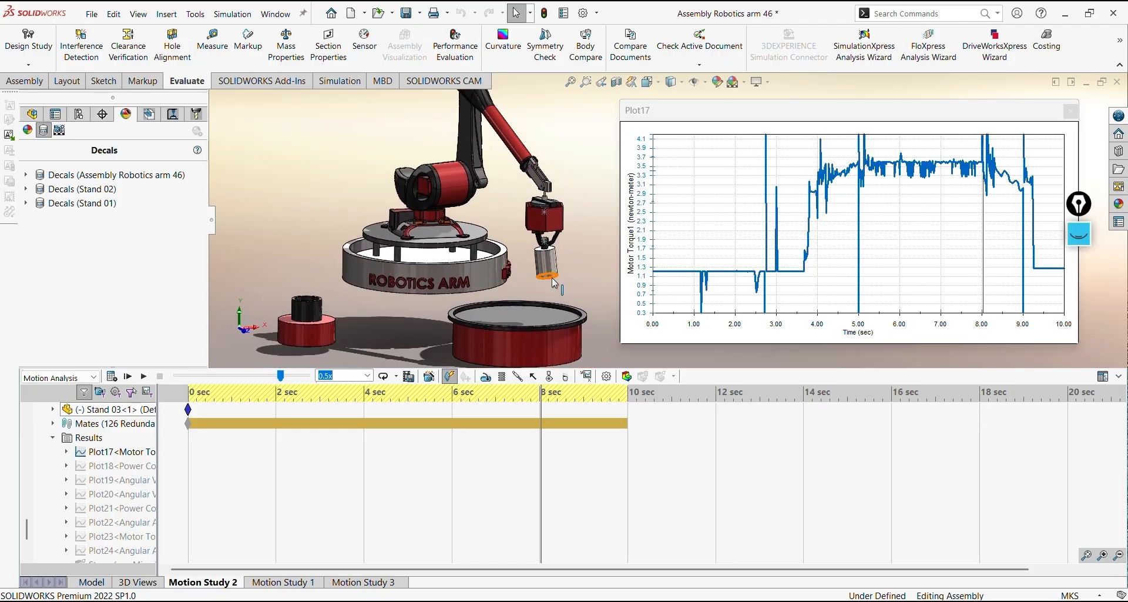
Examine the cylinder's lowering at about 9 seconds from the side, and set the study near 9.8 seconds on the torque plot
left_click(1023, 179)
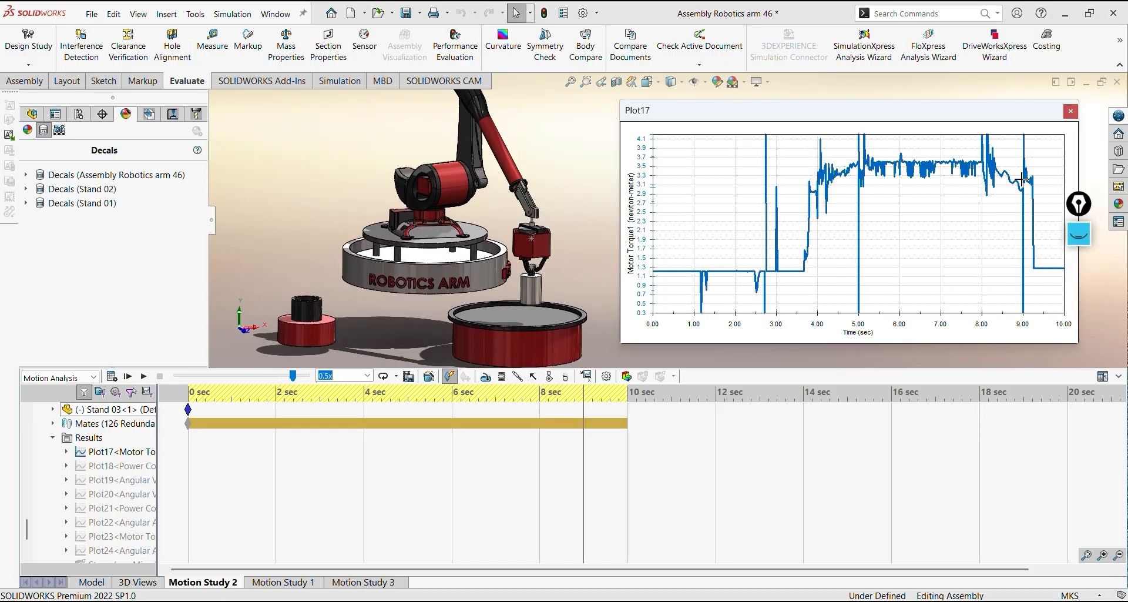
middle_click_drag(485, 254, 351, 217)
scroll(351, 217, "down", 4)
middle_click_drag(551, 229, 482, 254, "ctrl")
scroll(484, 256, "up", 2)
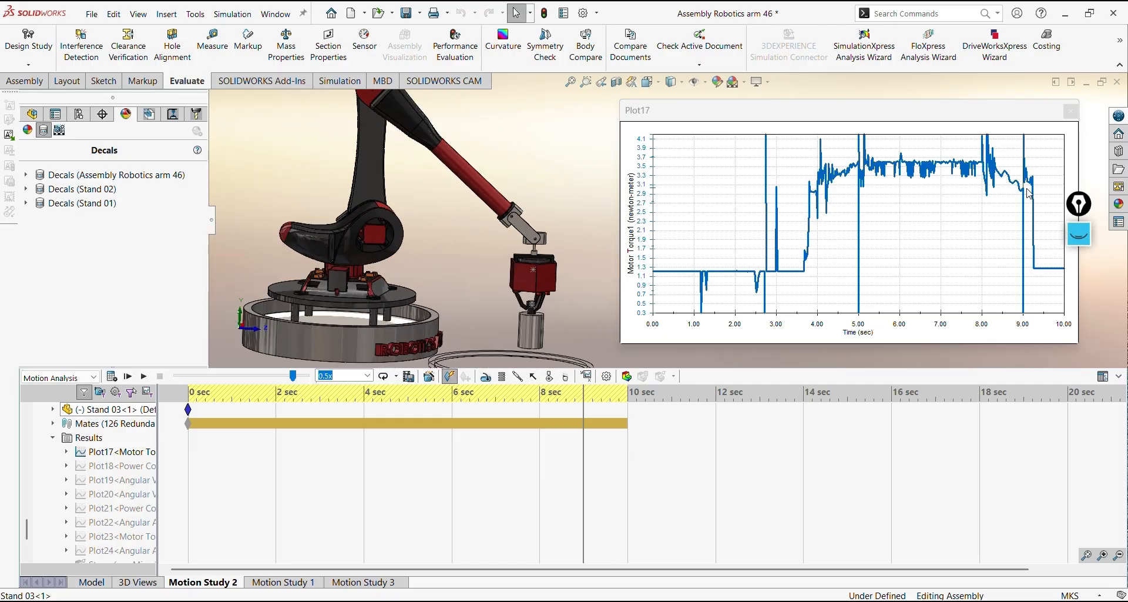
mouse_move(1040, 187)
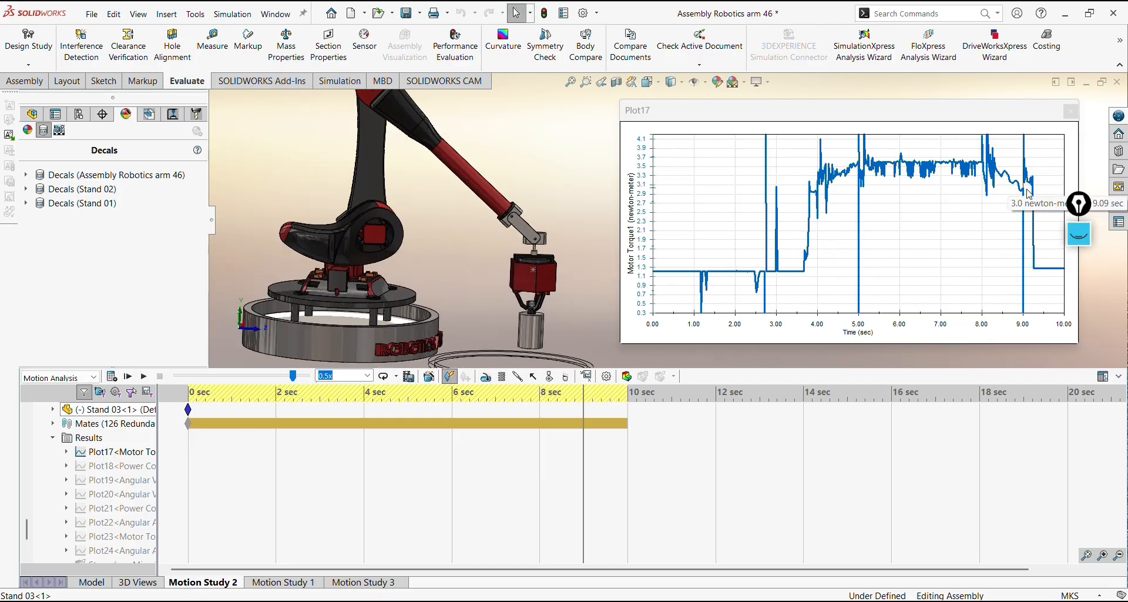
left_click(1061, 189)
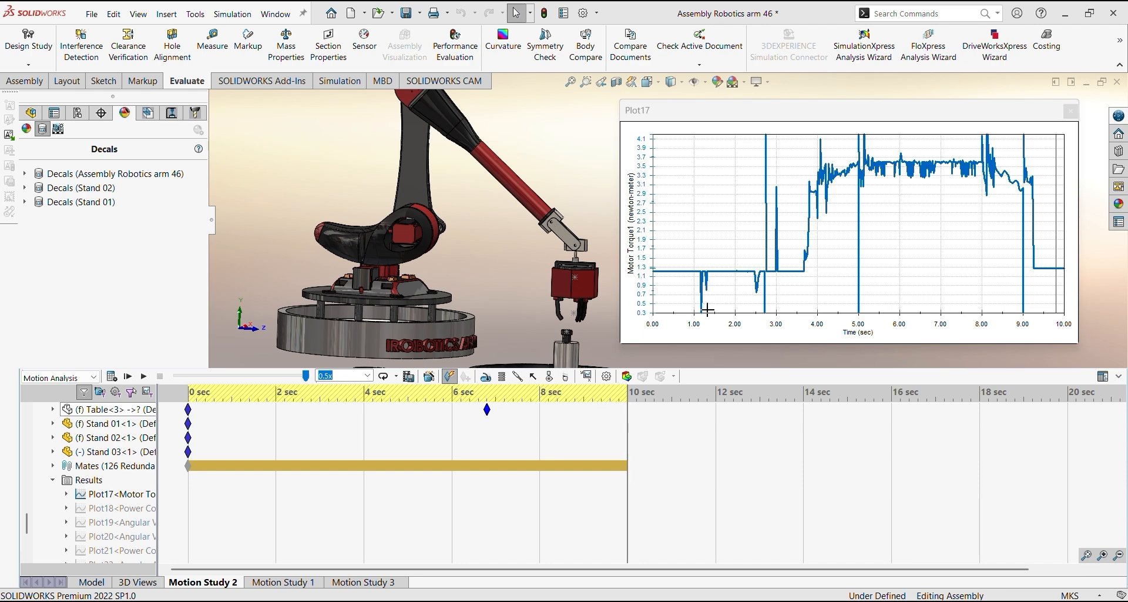
Hide the Shoulder and Shoulder Motor components to expose the shoulder motor disk inside the upper joint
middle_click_drag(595, 254, 415, 277)
right_click(535, 237)
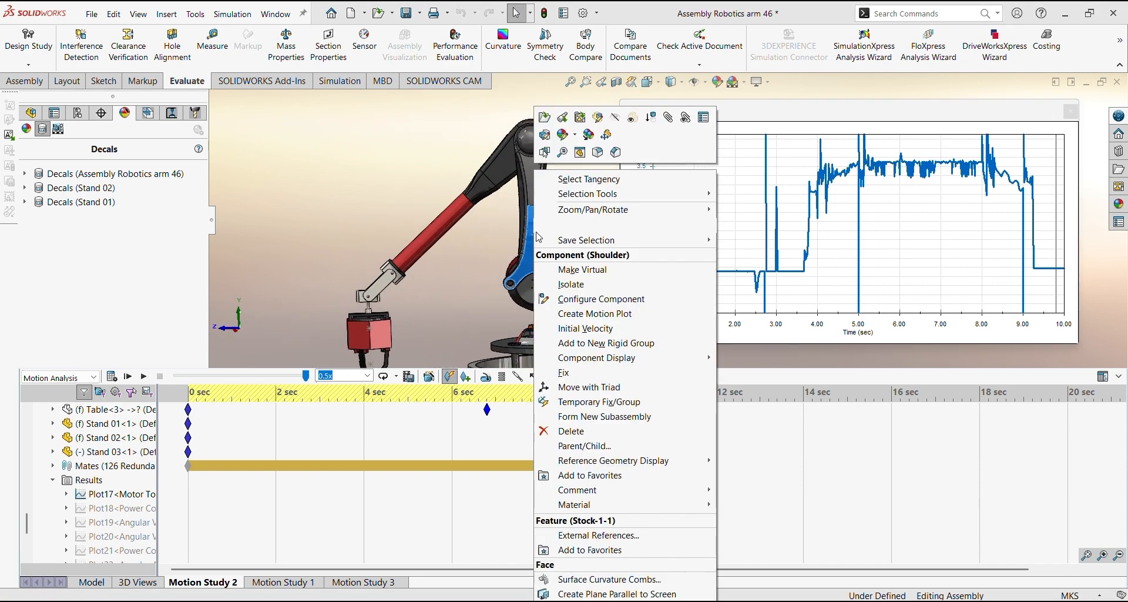
left_click(616, 118)
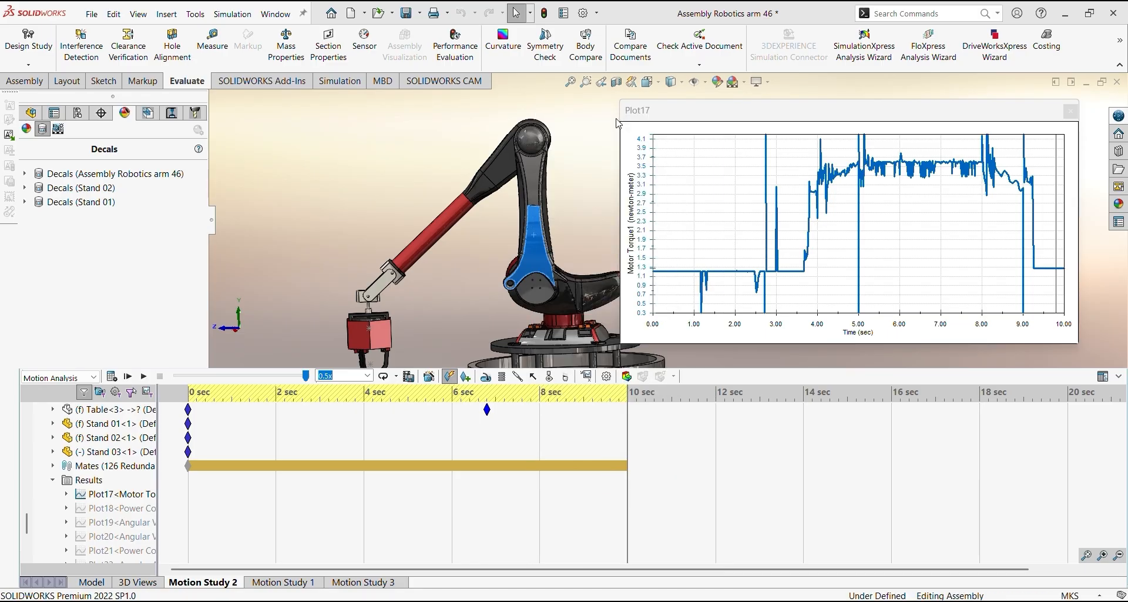
scroll(555, 150, "down", 10)
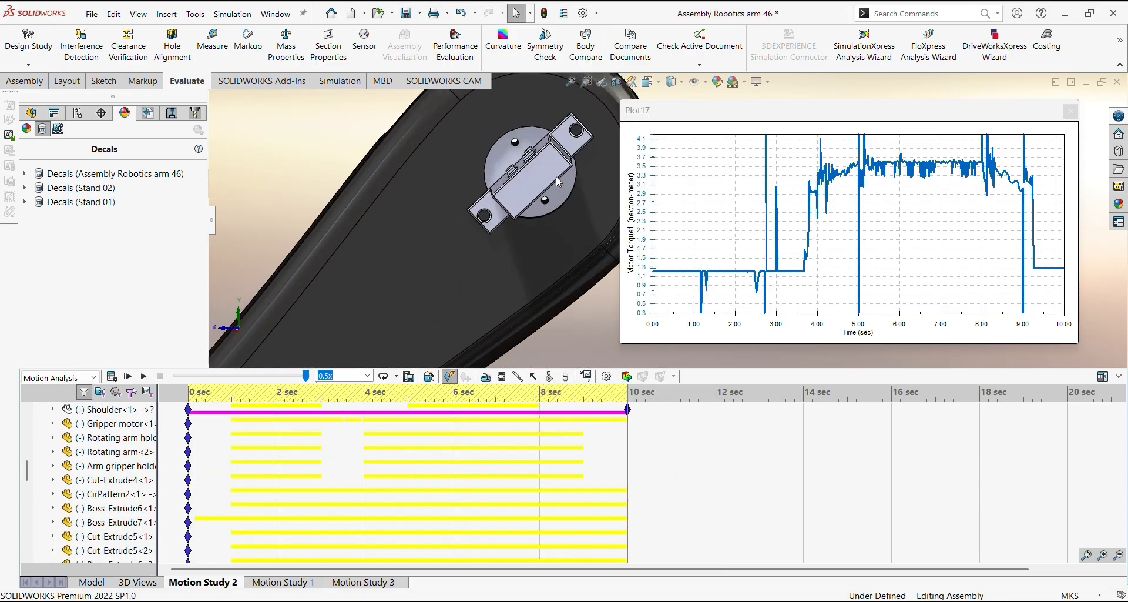
middle_click_drag(547, 182, 536, 171)
right_click(541, 170)
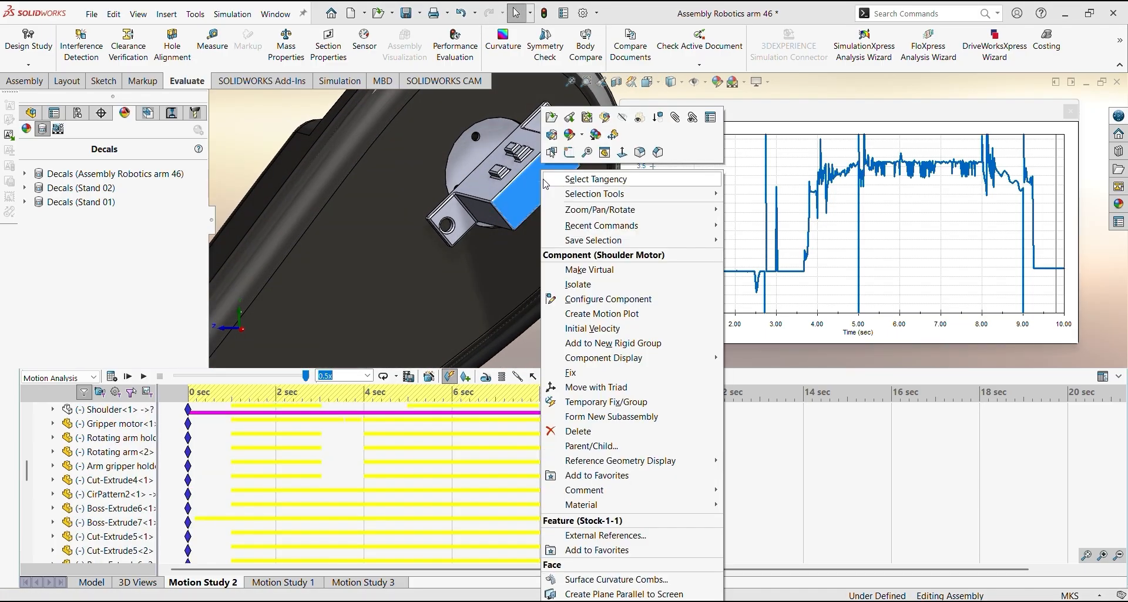
left_click(613, 121)
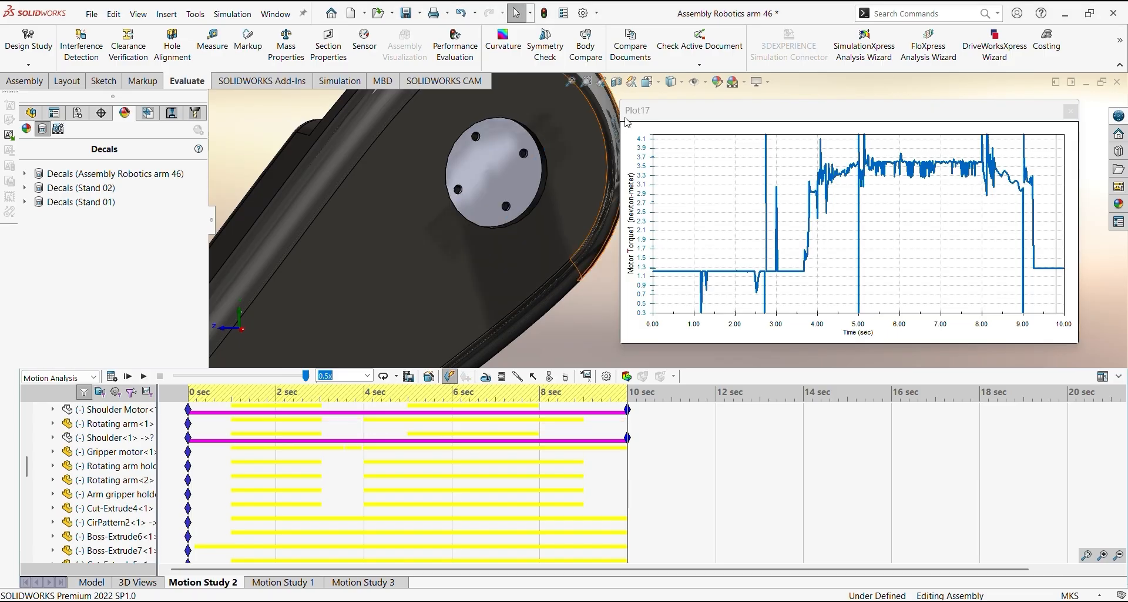
Examine the wrist link's pivot hole above the gripper and follow the arm back to the shoulder motor disk
scroll(470, 200, "up", 5)
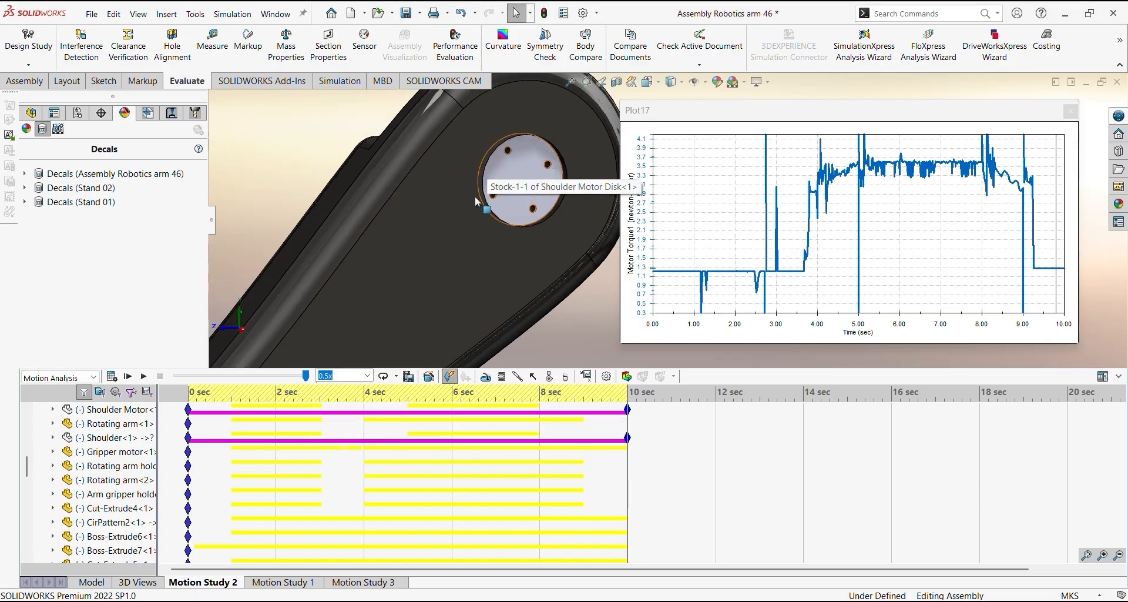
scroll(462, 225, "up", 8)
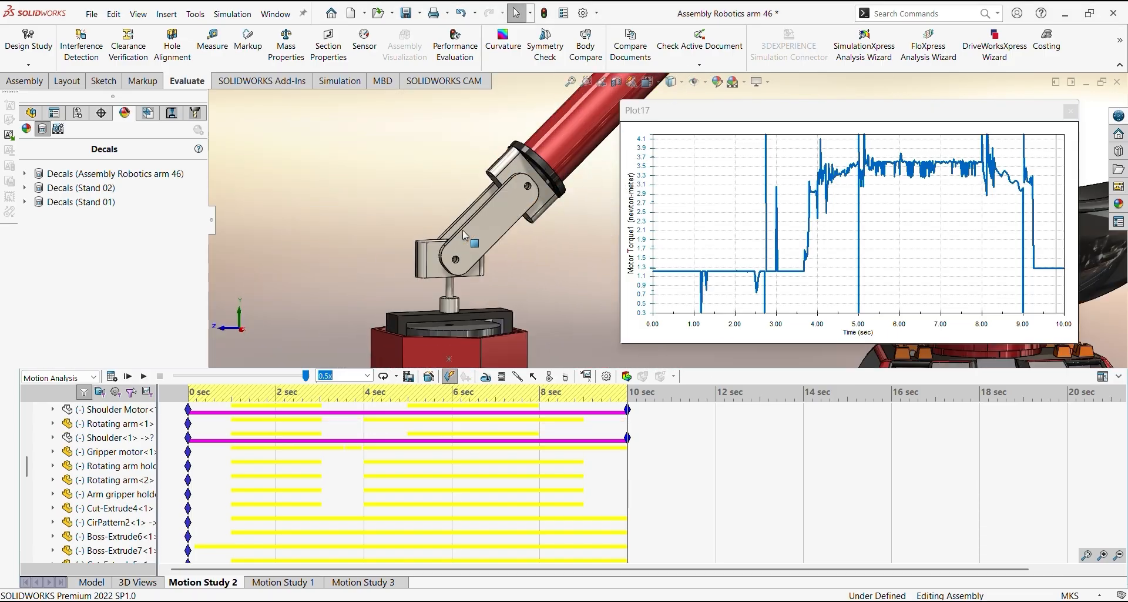
scroll(497, 264, "down", 6)
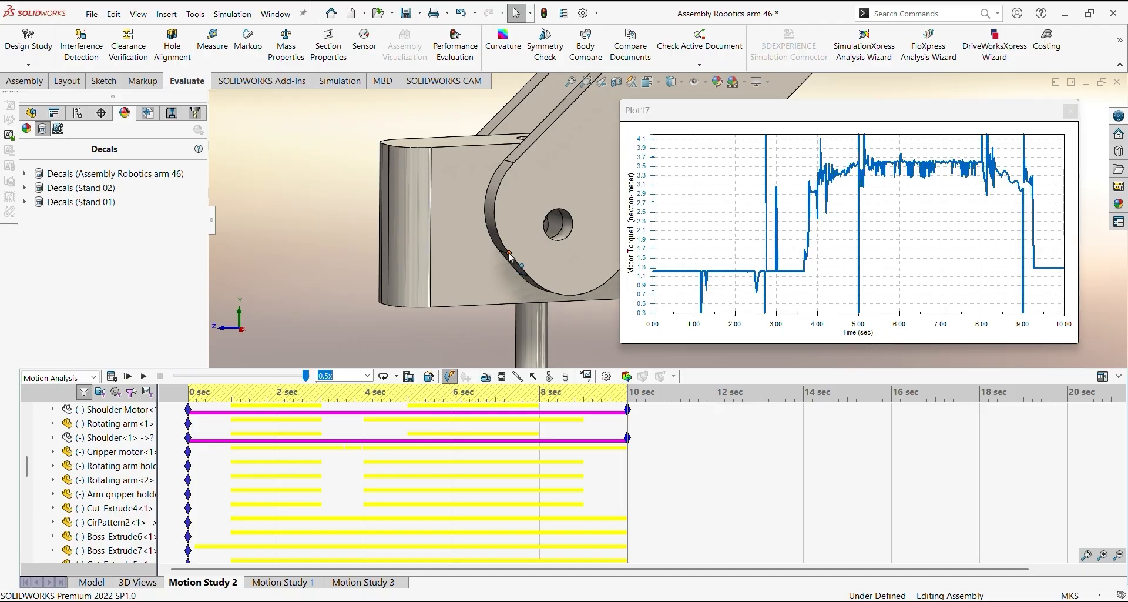
left_click(510, 257)
scroll(514, 257, "up", 7)
middle_click_drag(523, 258, 259, 340, "ctrl")
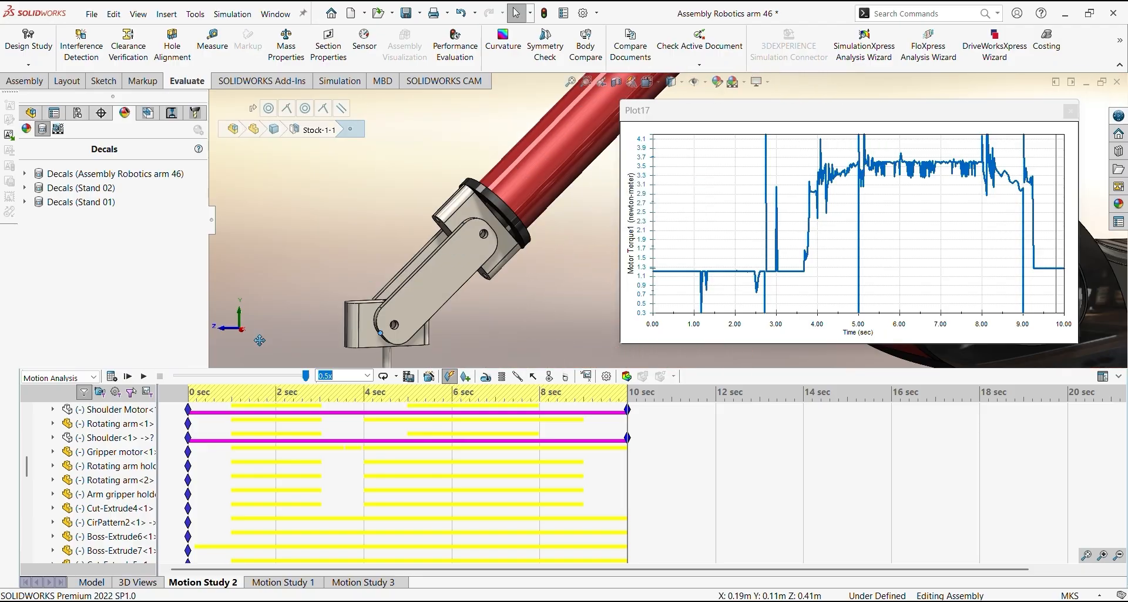
middle_click_drag(581, 129, 388, 276, "ctrl")
middle_click_drag(570, 112, 371, 308, "ctrl")
middle_click_drag(520, 168, 358, 339, "ctrl")
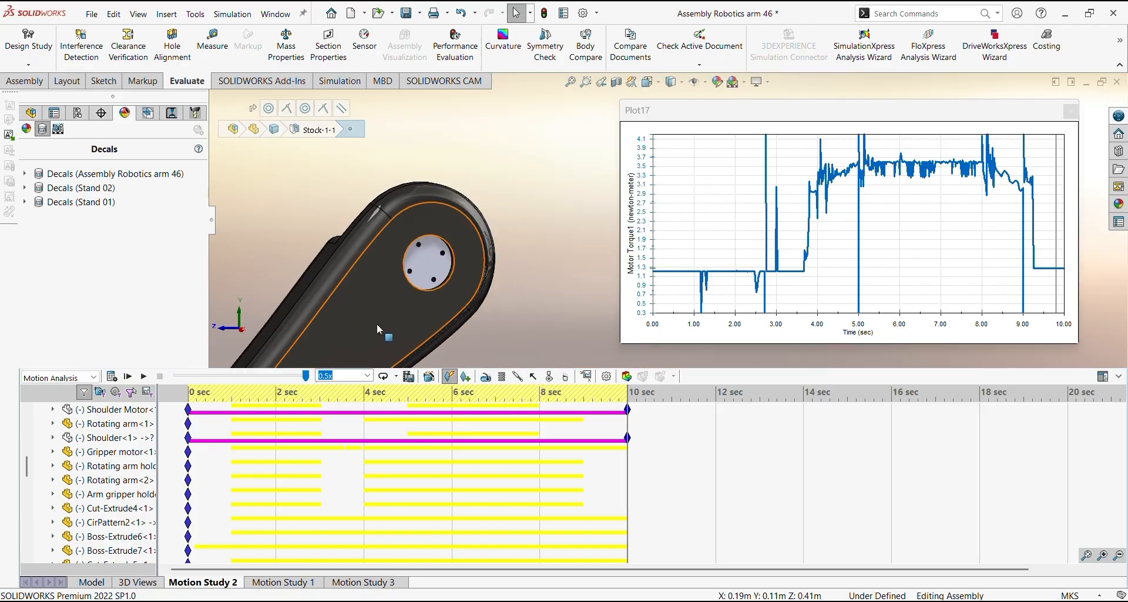
Sketch on the shoulder motor disk's face, convert its outline into sketch entities, and exit the sketch
right_click(426, 263)
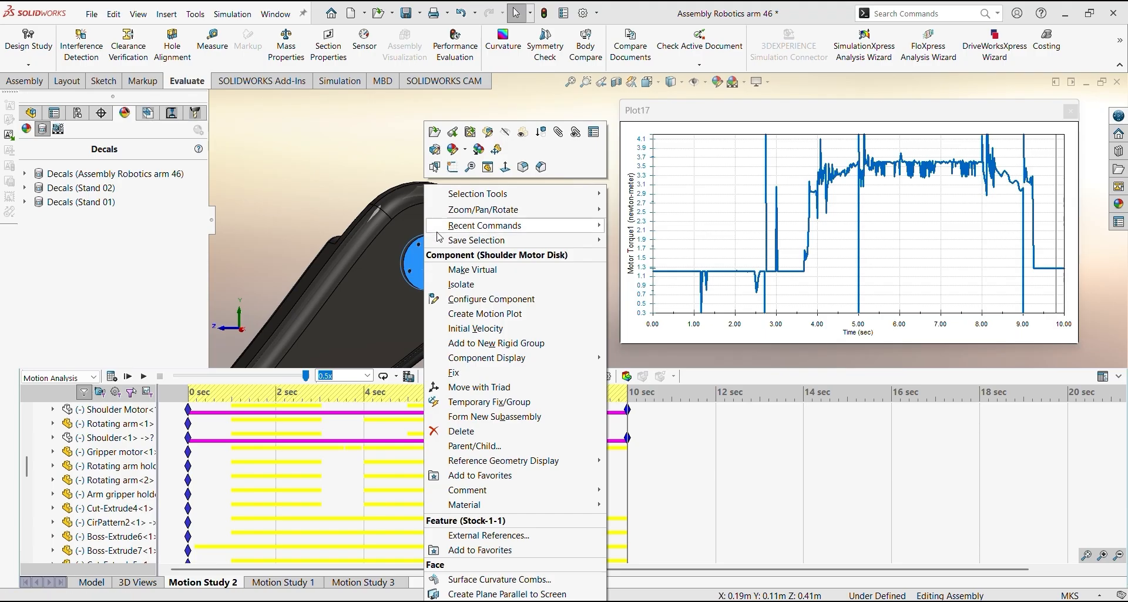
left_click(453, 167)
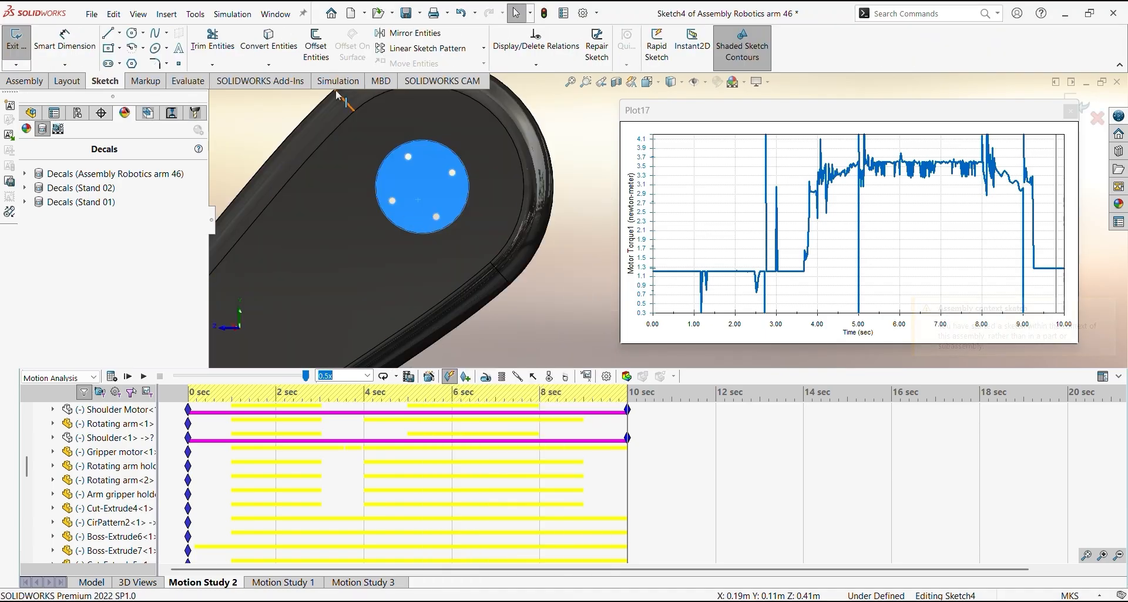
left_click(268, 40)
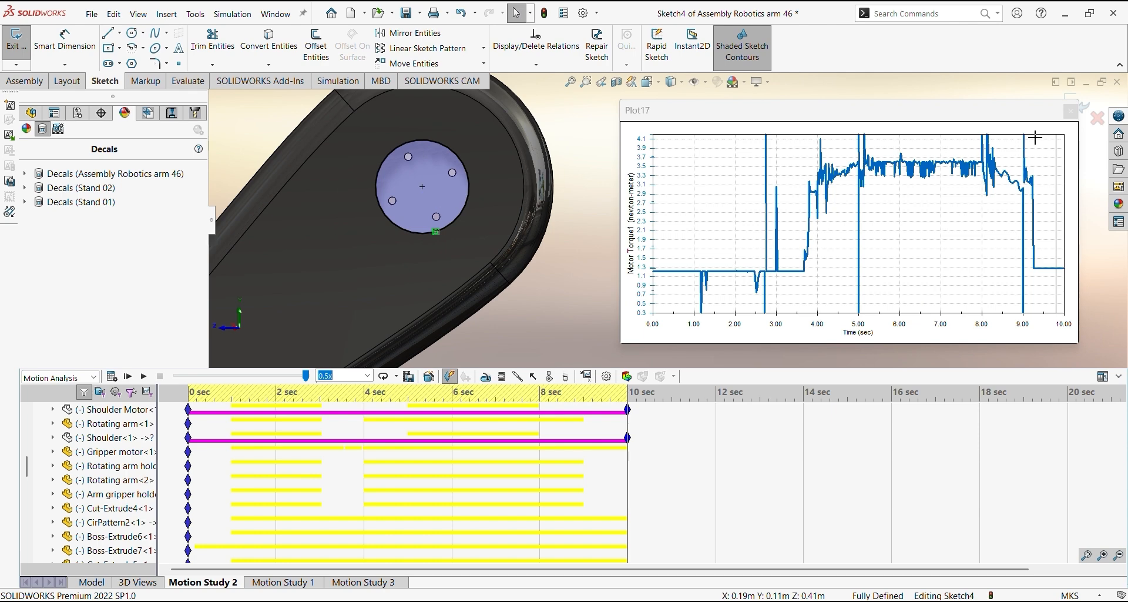
left_click(1085, 107)
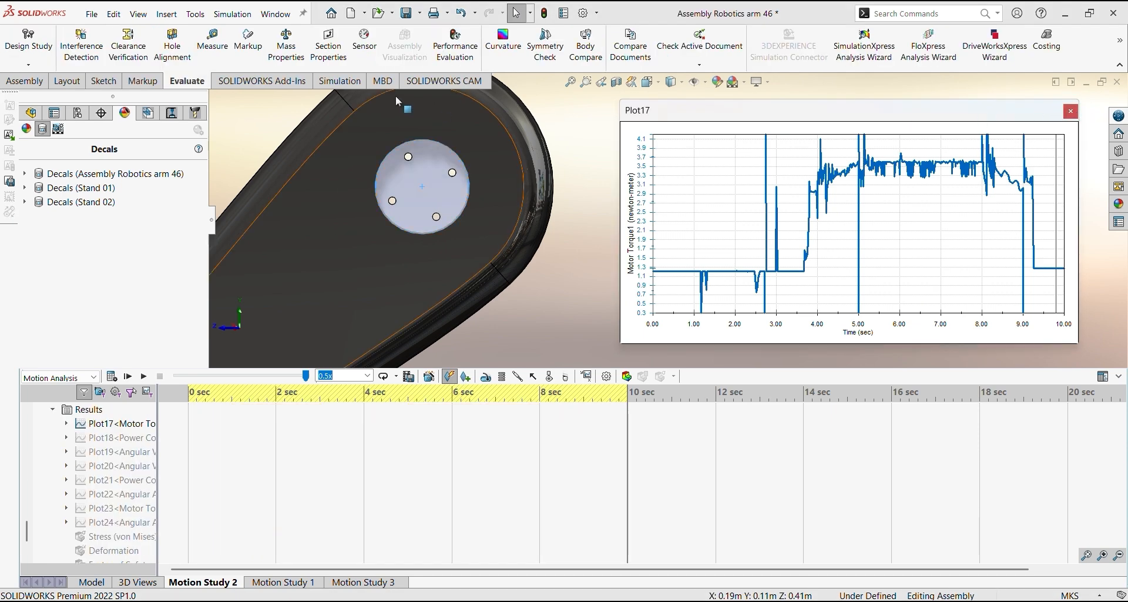
Measure the distance from the shoulder motor disk's center to the pivot end of the wrist link above the gripper
left_click(187, 84)
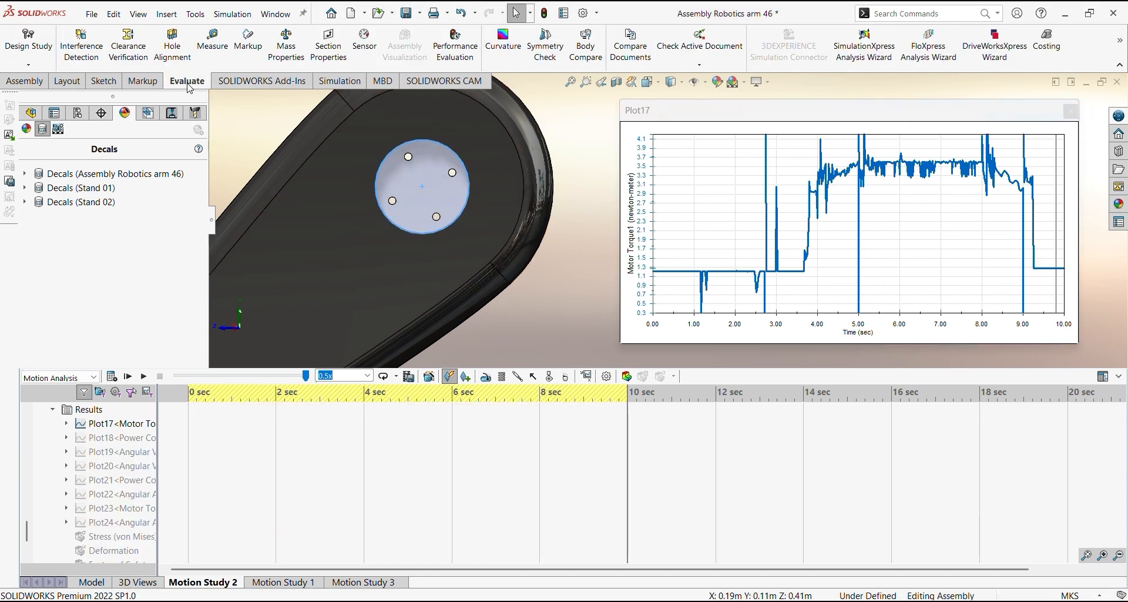
left_click(213, 41)
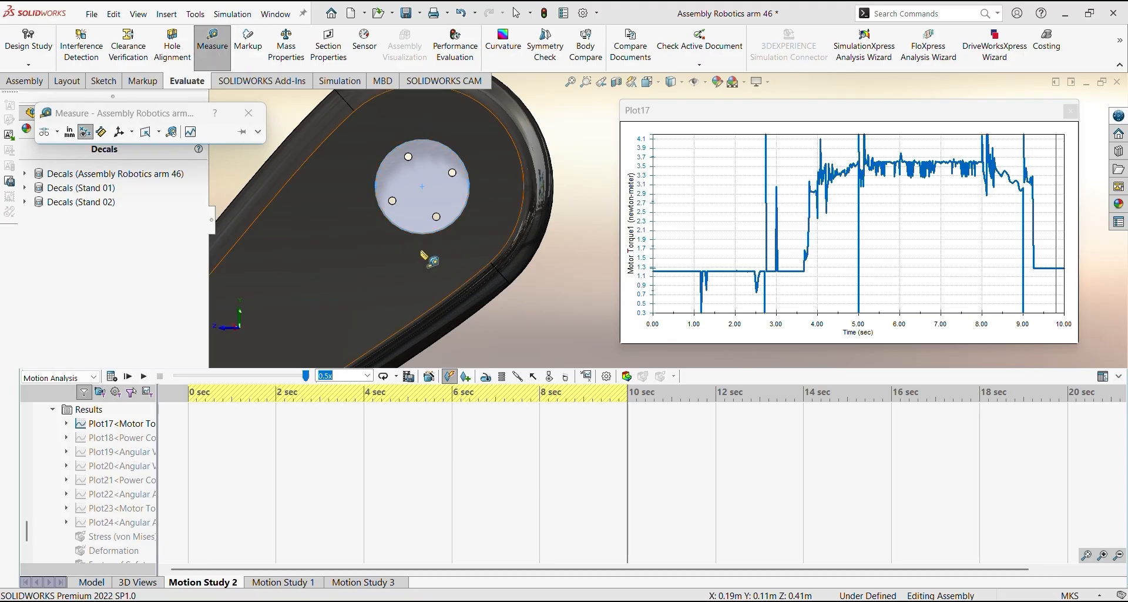
scroll(421, 252, "down", 2)
scroll(422, 250, "up", 6)
middle_click_drag(479, 262, 383, 262, "ctrl")
scroll(516, 203, "down", 1)
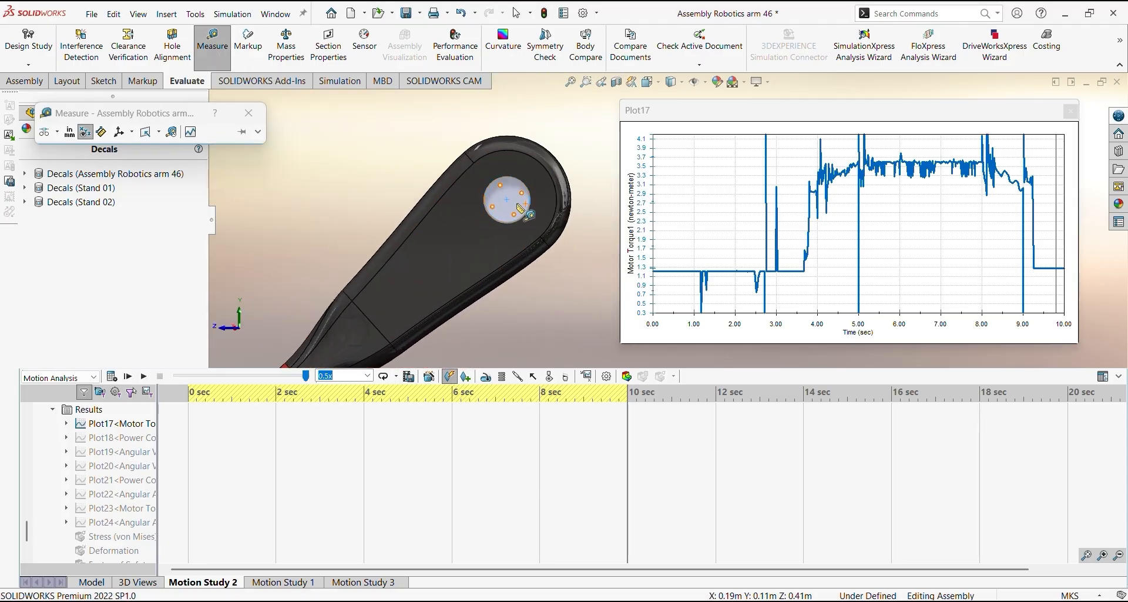
scroll(521, 207, "down", 2)
left_click(521, 202)
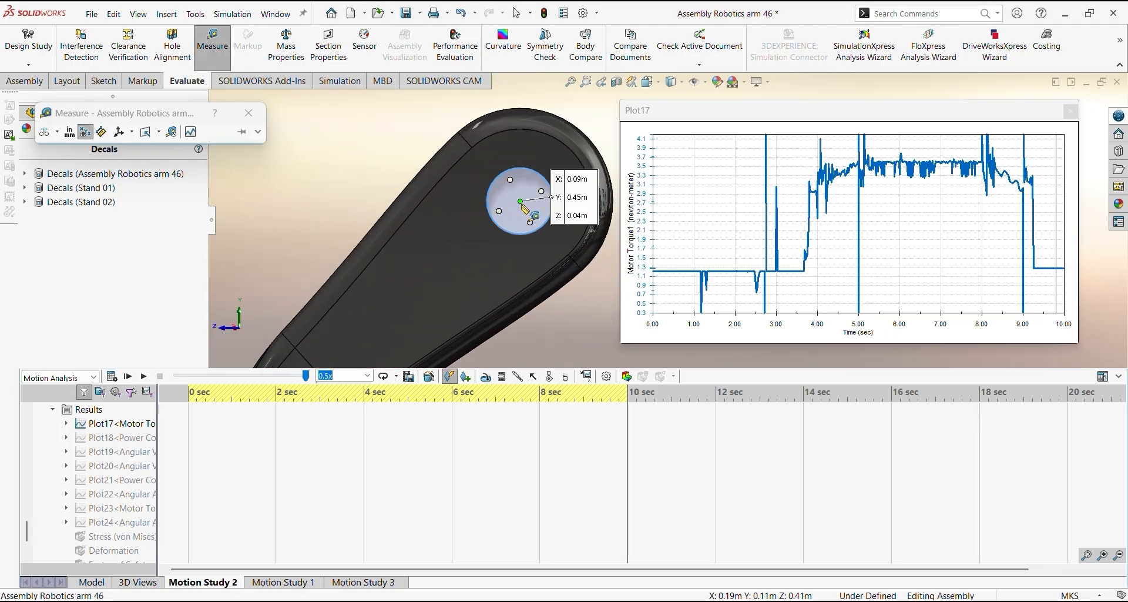
scroll(521, 203, "up", 6)
middle_click_drag(493, 267, 489, 194, "ctrl")
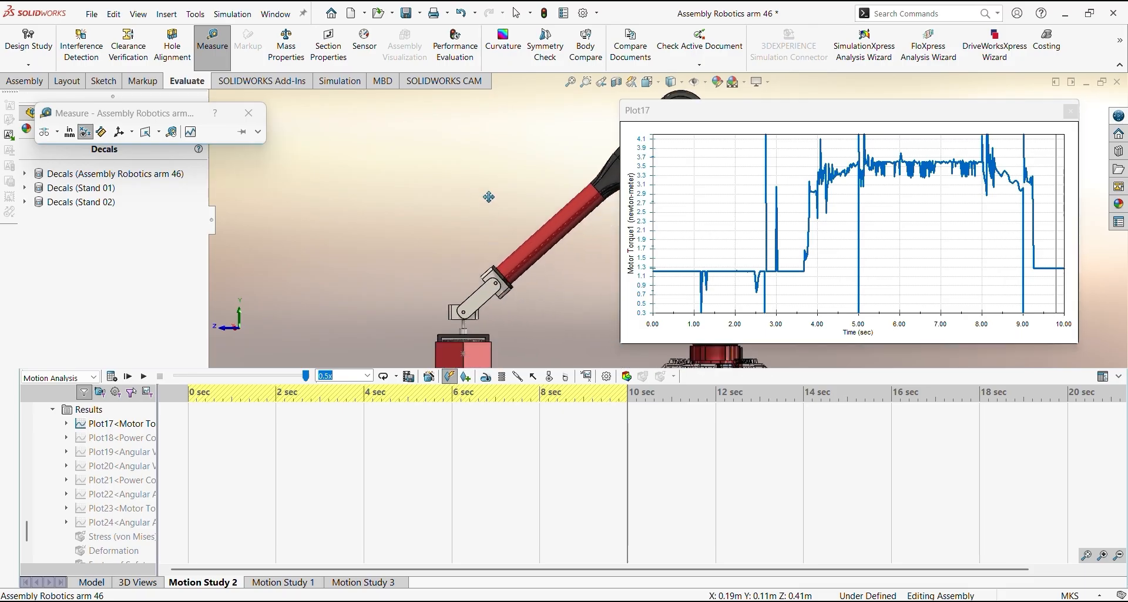
middle_click_drag(435, 288, 479, 200, "ctrl")
scroll(483, 201, "down", 5)
scroll(578, 231, "down", 3)
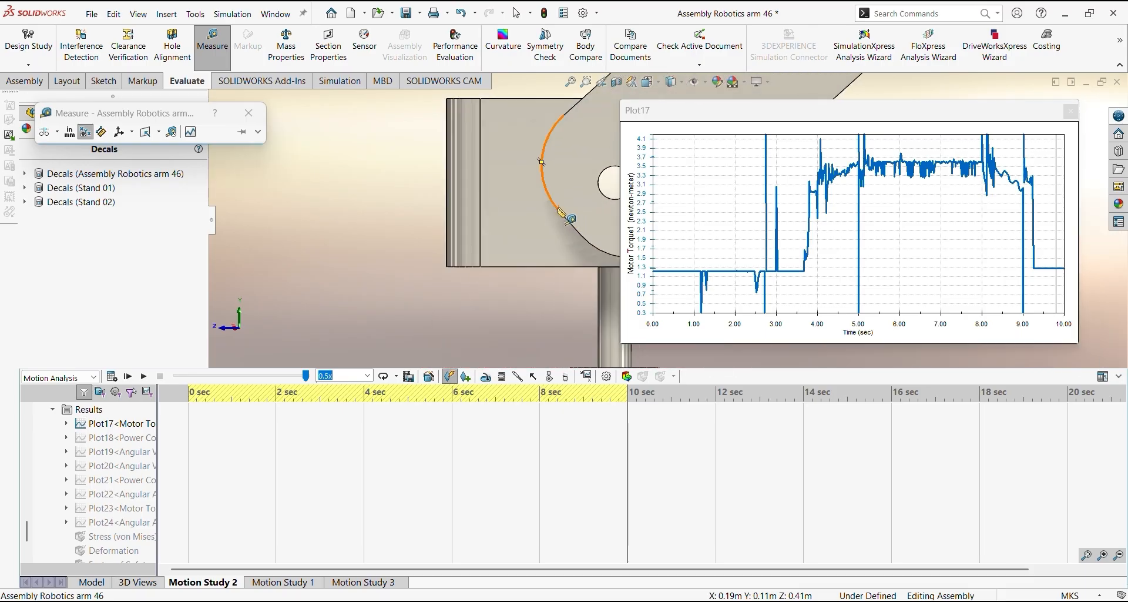
left_click(559, 210)
scroll(559, 211, "up", 6)
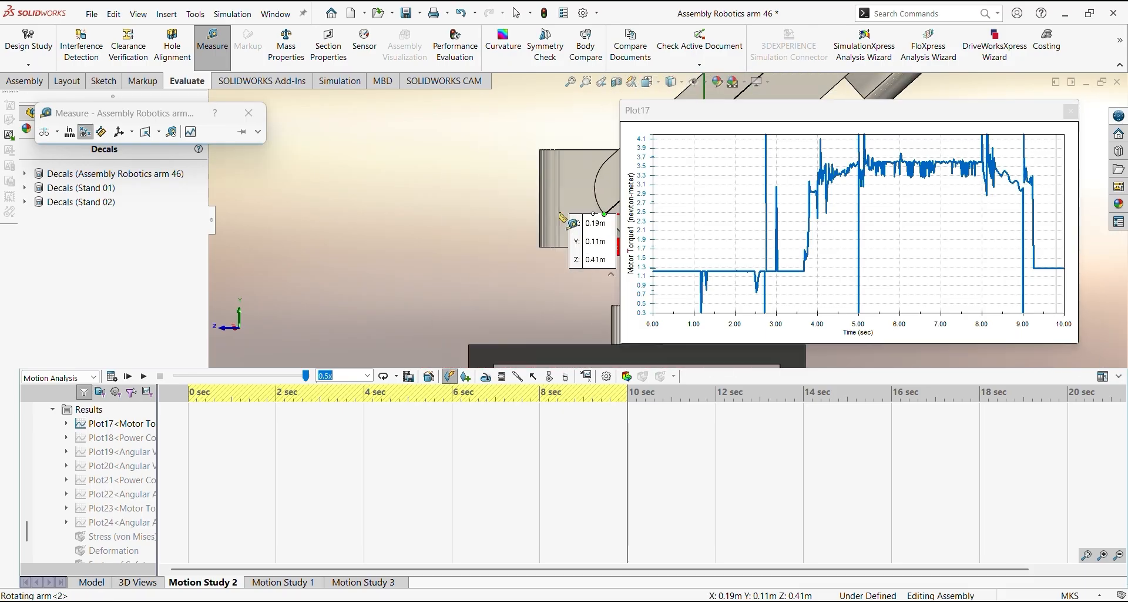
Reposition the distance callout beside the red arm and examine the measured span between shoulder disk and wrist
middle_click_drag(532, 206, 280, 277, "ctrl")
scroll(397, 265, "down", 6)
left_click(399, 318)
scroll(401, 318, "up", 5)
middle_click_drag(544, 211, 449, 250, "ctrl")
scroll(451, 248, "down", 2)
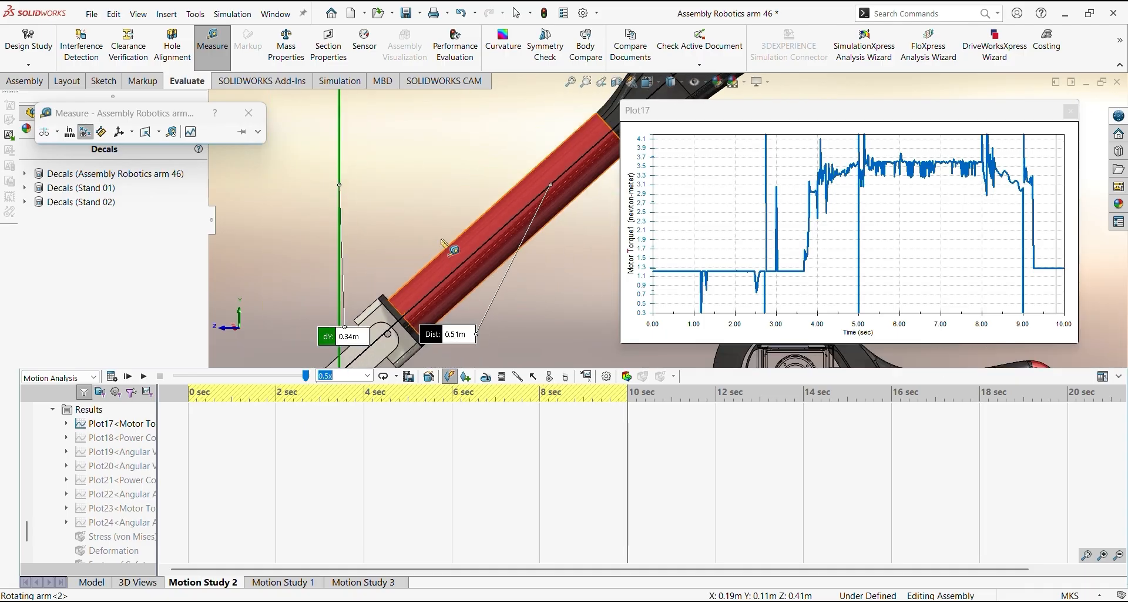
middle_click_drag(490, 303, 385, 347, "ctrl")
left_click_drag(358, 362, 510, 282)
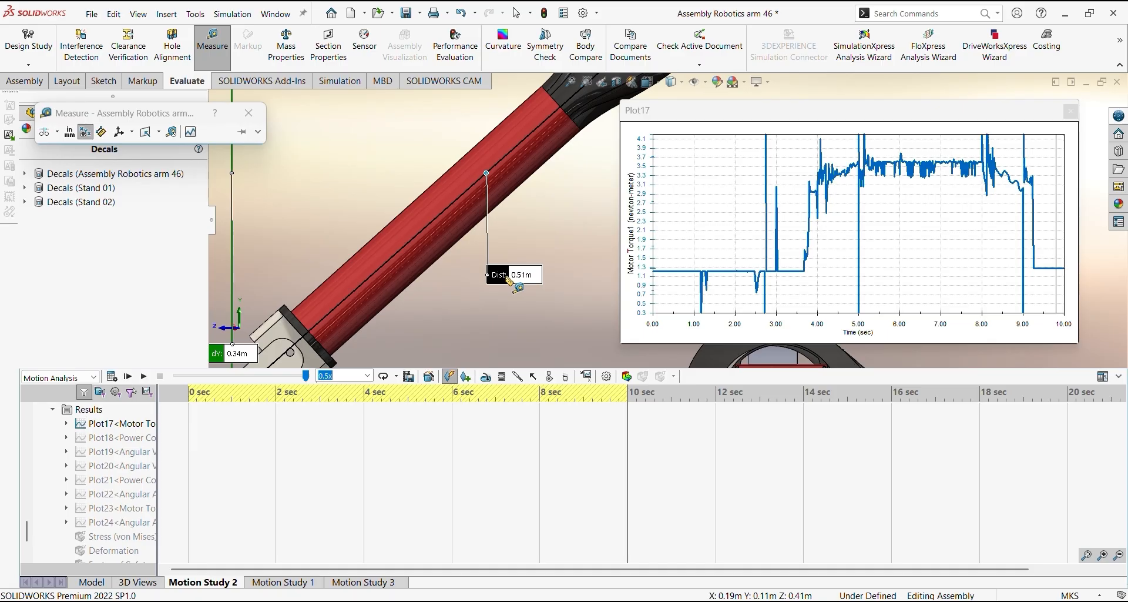
scroll(510, 279, "up", 3)
middle_click_drag(617, 219, 480, 259, "ctrl")
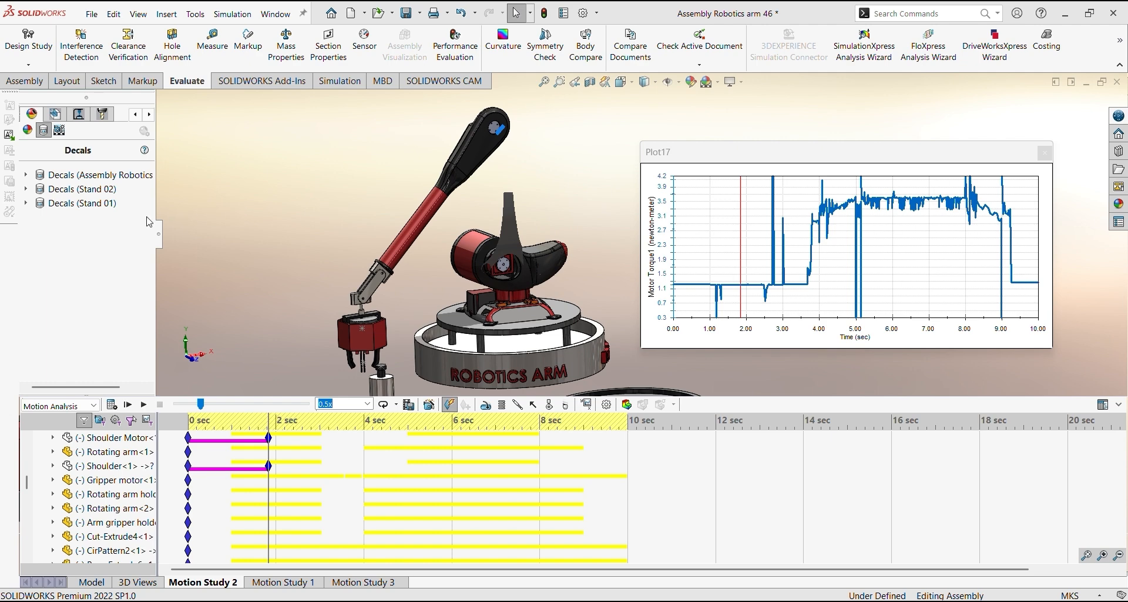
Widen the component tree and show the hidden Shoulder Motor and Shoulder components again
left_click_drag(158, 233, 233, 234)
left_click(32, 114)
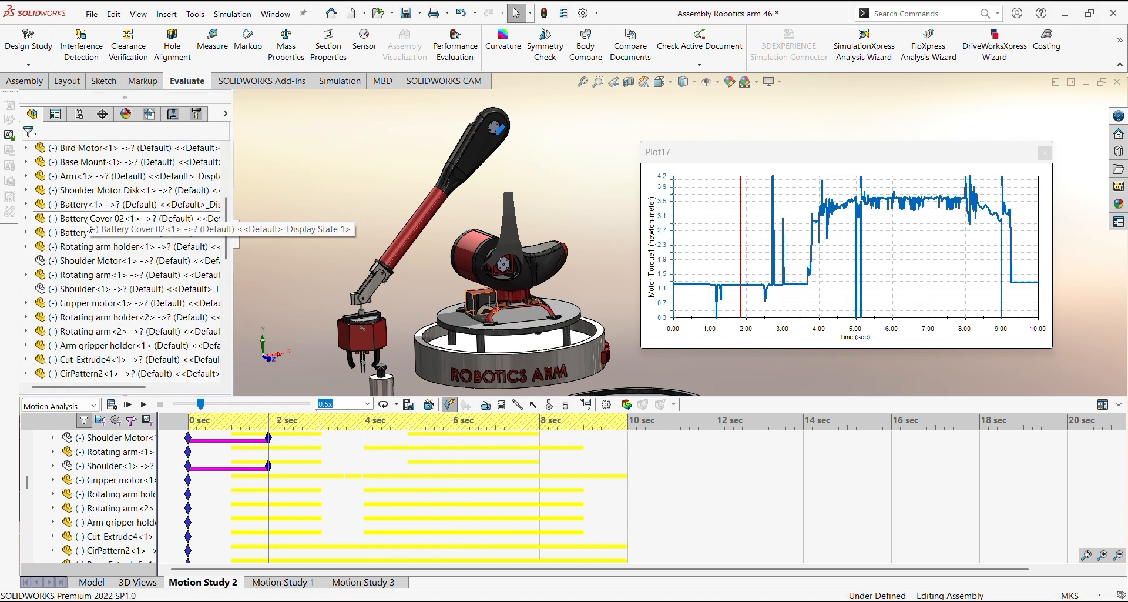
right_click(88, 259)
left_click(167, 209)
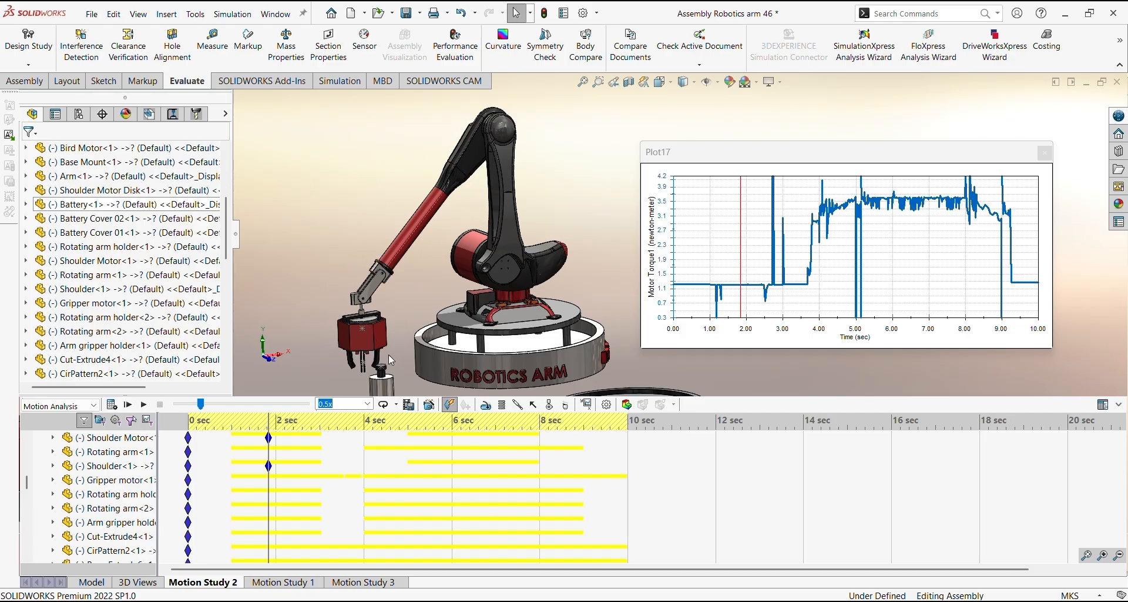
Try to calculate the assembly's mass properties from Motion Study 2 without rebuilding
left_click(287, 50)
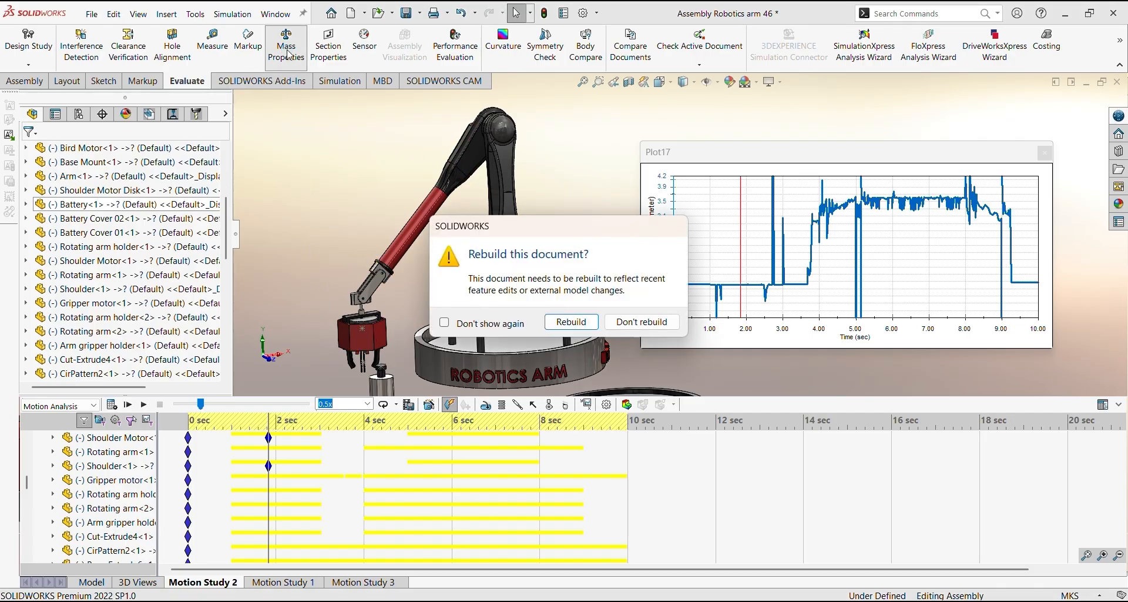
left_click(645, 327)
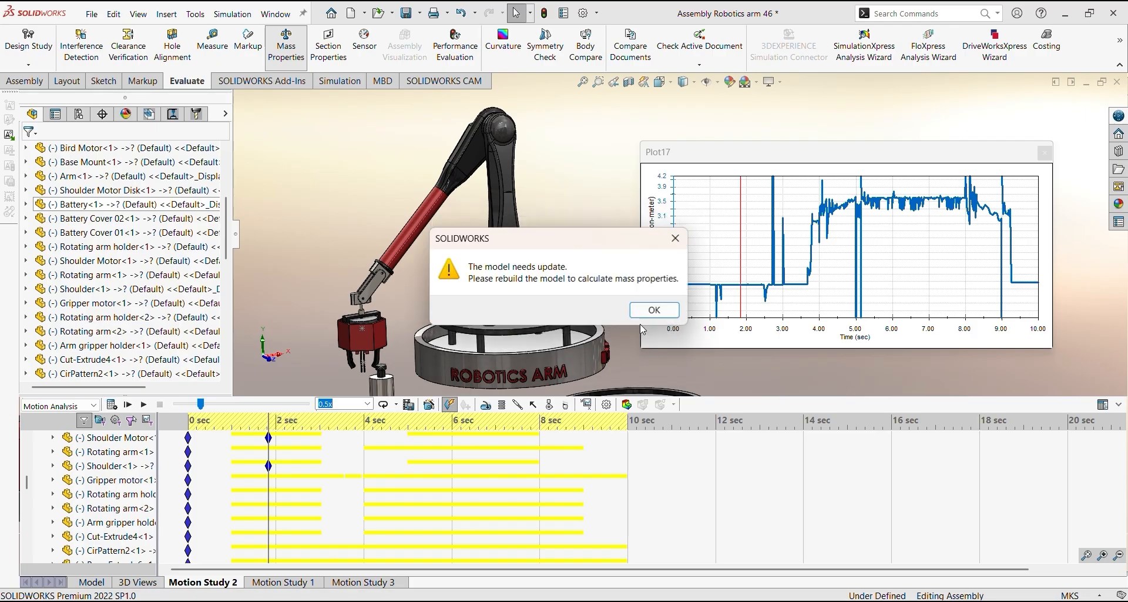
left_click(666, 309)
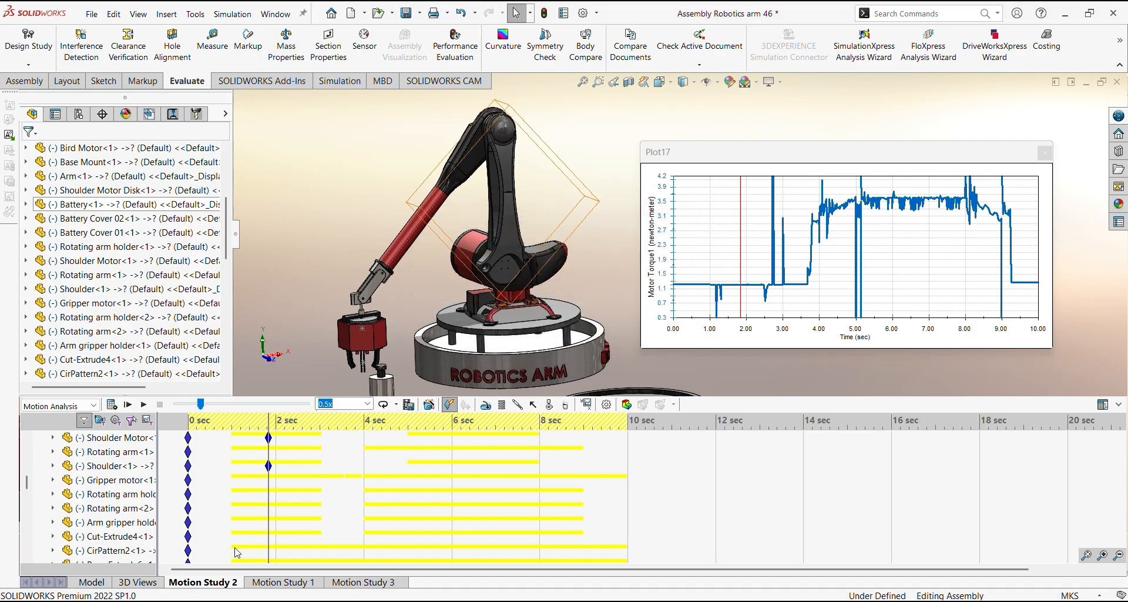
Switch from the motion study to the model, evaluate its mass properties, and clear the whole-assembly selection
left_click(92, 581)
scroll(648, 304, "up", 2)
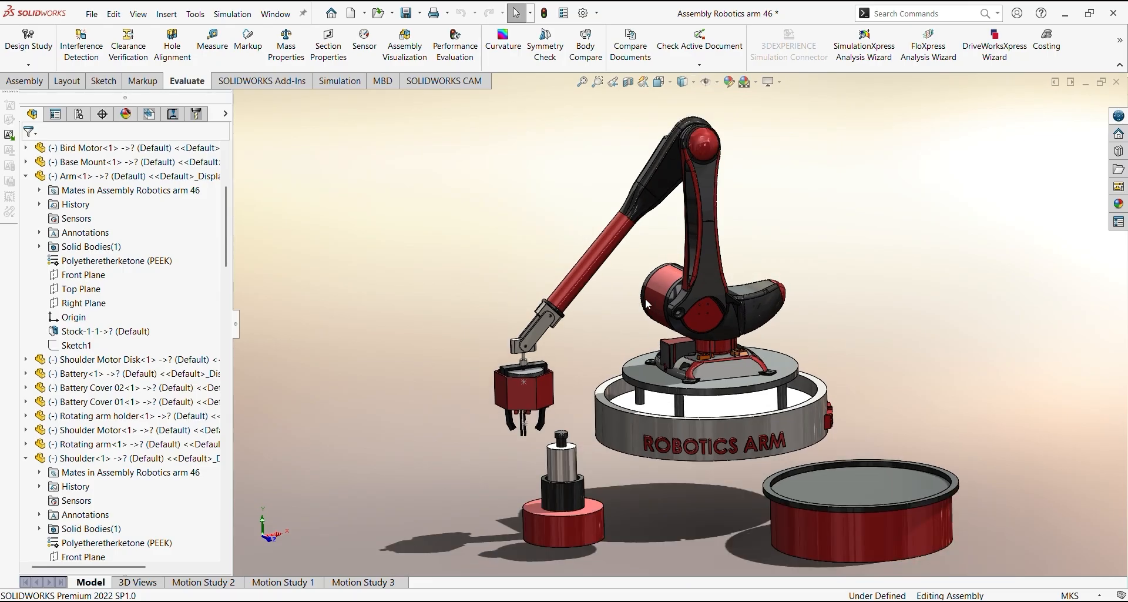
scroll(636, 303, "down", 2)
left_click(286, 46)
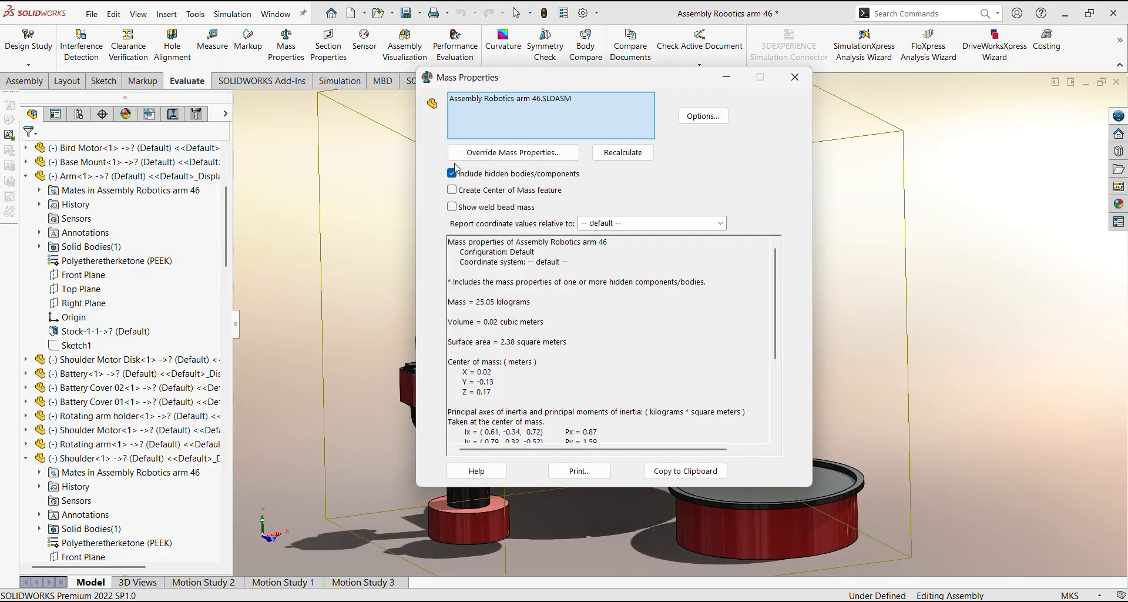
left_click_drag(556, 84, 721, 104)
right_click(716, 141)
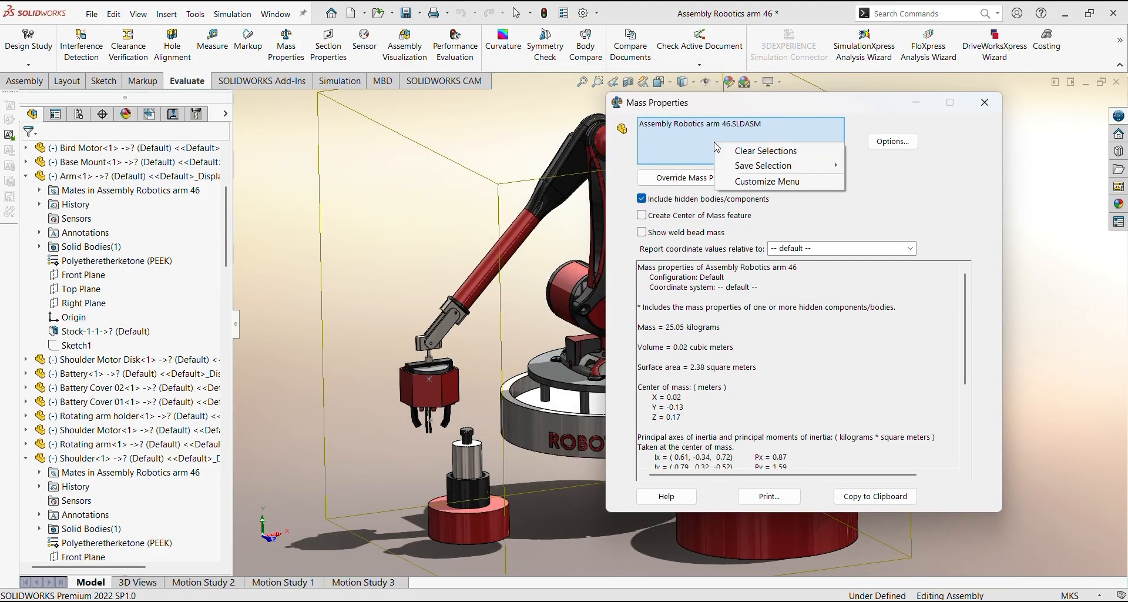
left_click(744, 154)
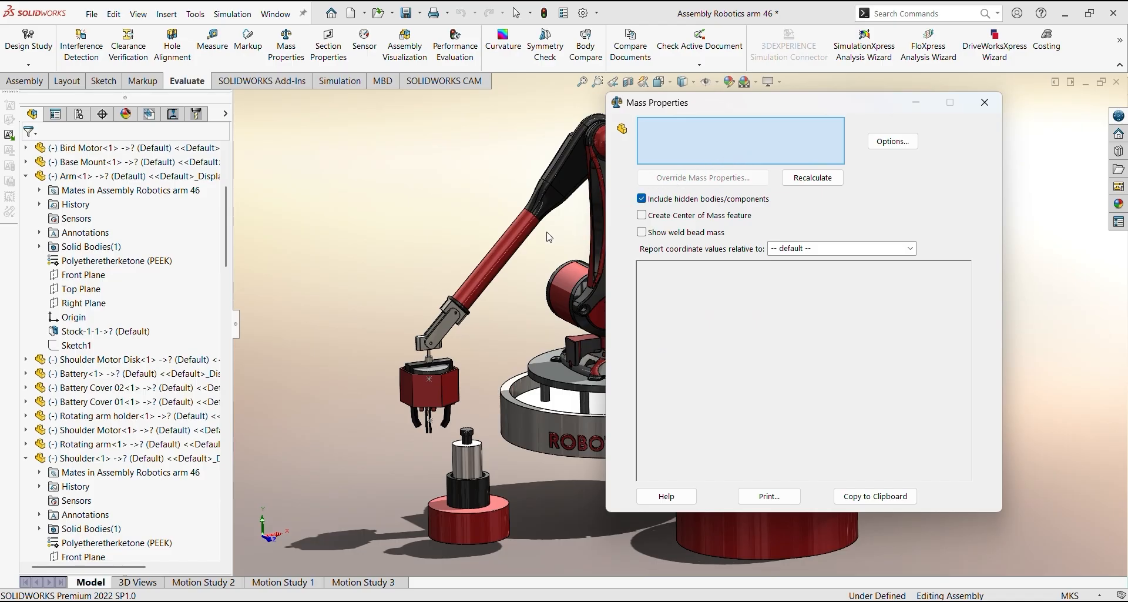
Evaluate the combined mass of the red Arm, both Rotating arm links and the first Rotating arm holder
left_click(515, 244)
scroll(477, 325, "down", 2)
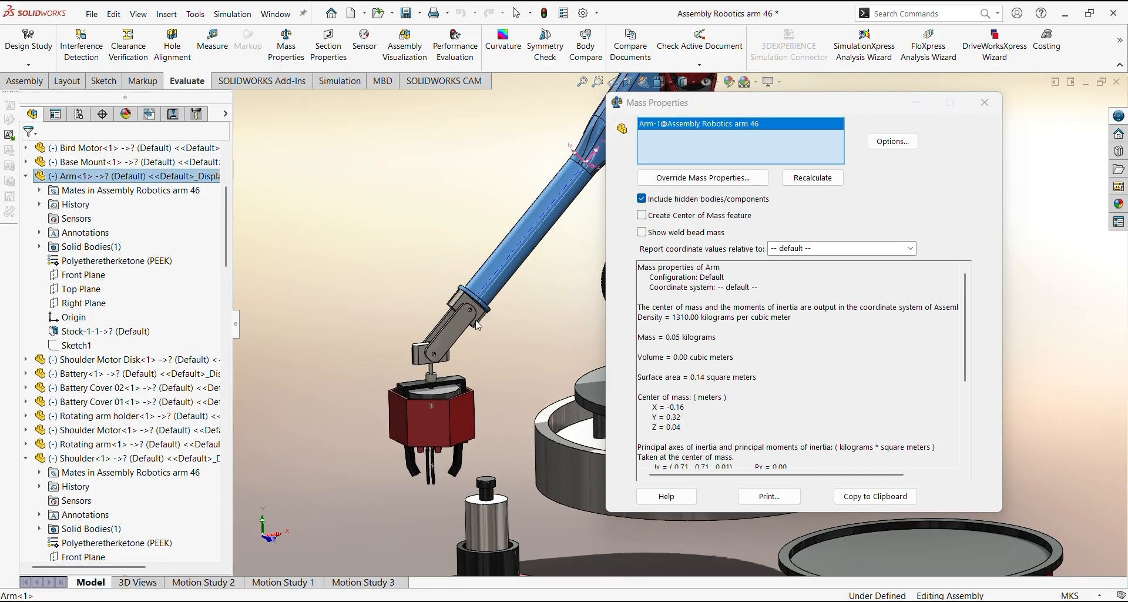
scroll(480, 321, "down", 2)
left_click(488, 321)
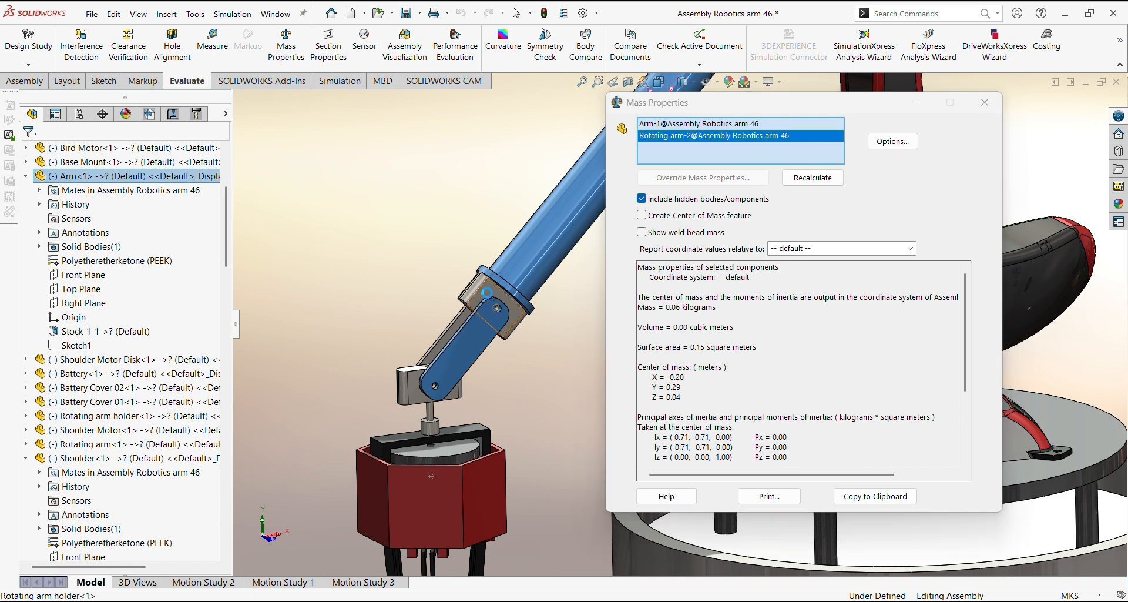
left_click(487, 292)
left_click(460, 324)
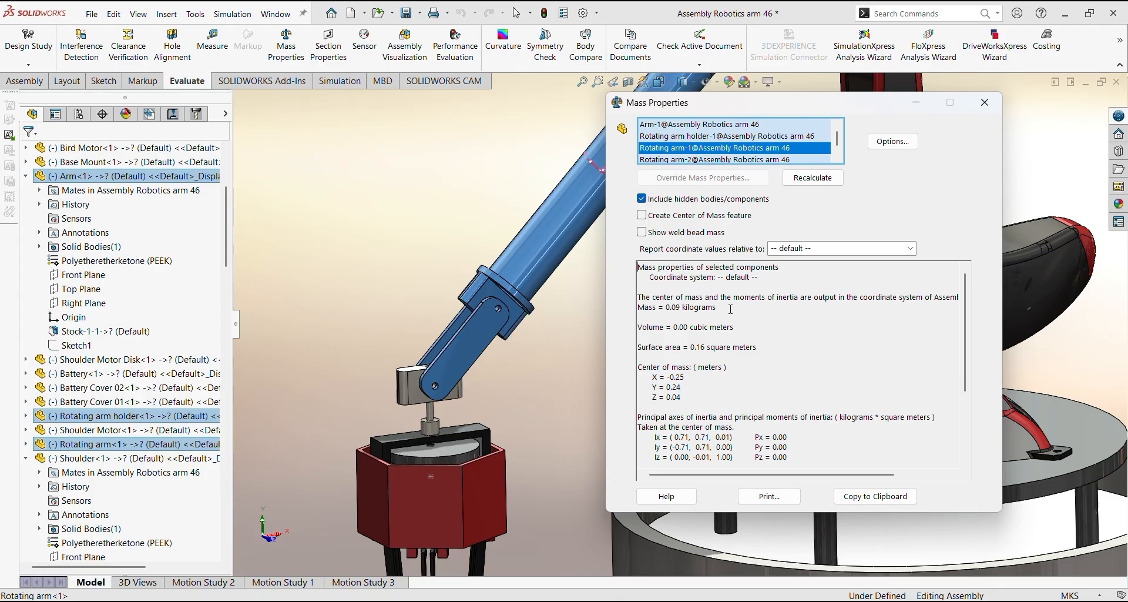
Replace the mass selection with the second Rotating arm holder, Gripper motor, Arm gripper holder, CirPattern2 and Cut-Extrude4
right_click(803, 150)
left_click(805, 159)
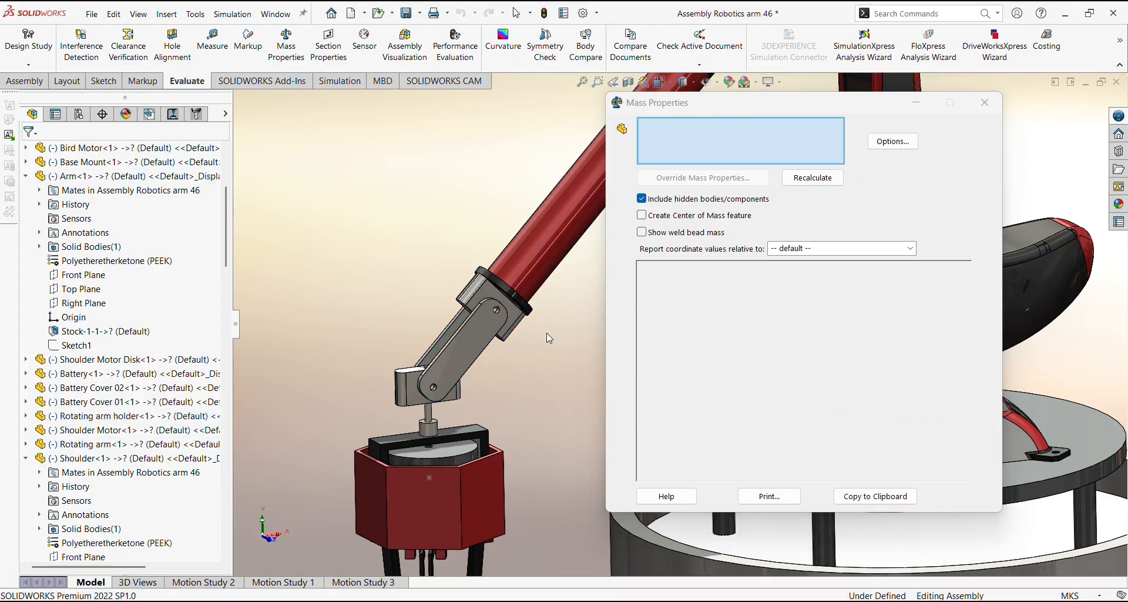
middle_click_drag(521, 348, 526, 307, "ctrl")
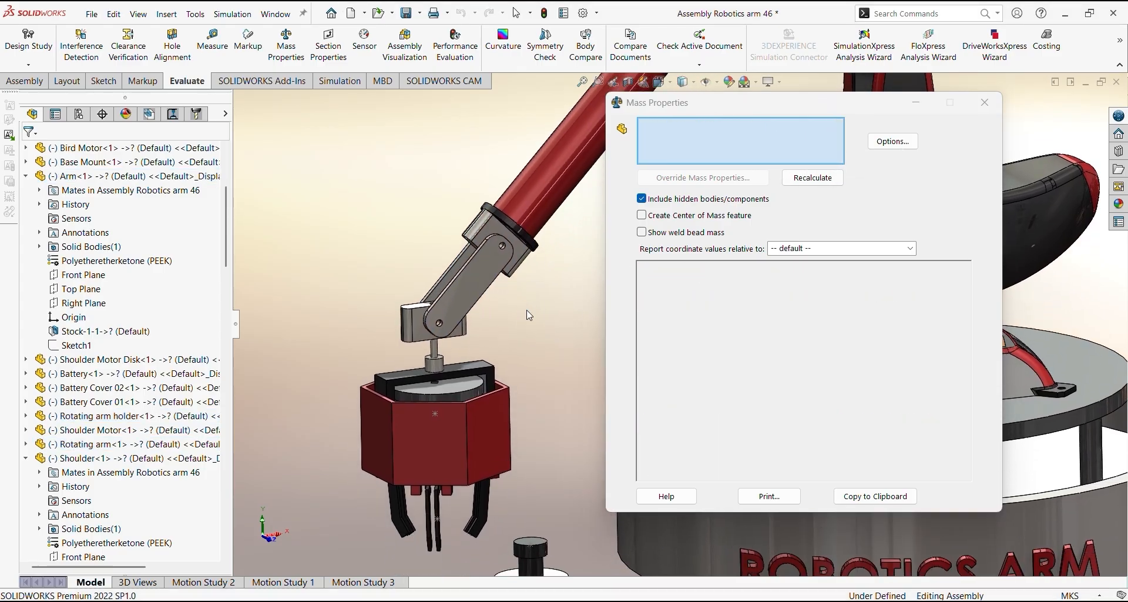
left_click(420, 335)
left_click(433, 360)
left_click(431, 372)
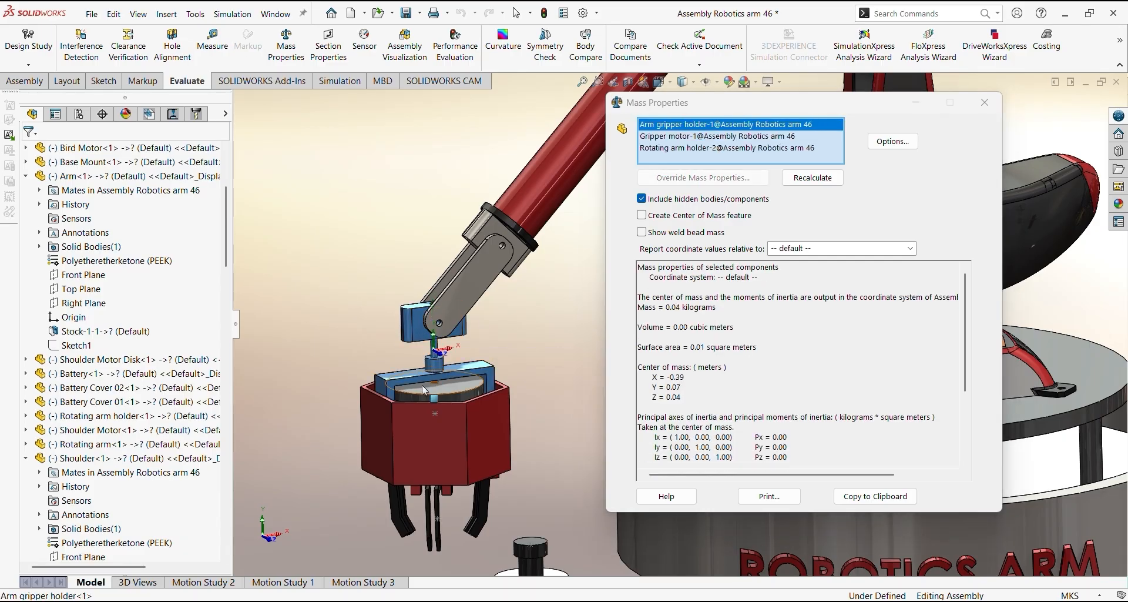
left_click(429, 393)
left_click(428, 436)
Add the nearest Cut-Extrude5 gripper fingers to the mass properties selection
scroll(436, 520, "down", 4)
scroll(504, 517, "down", 5)
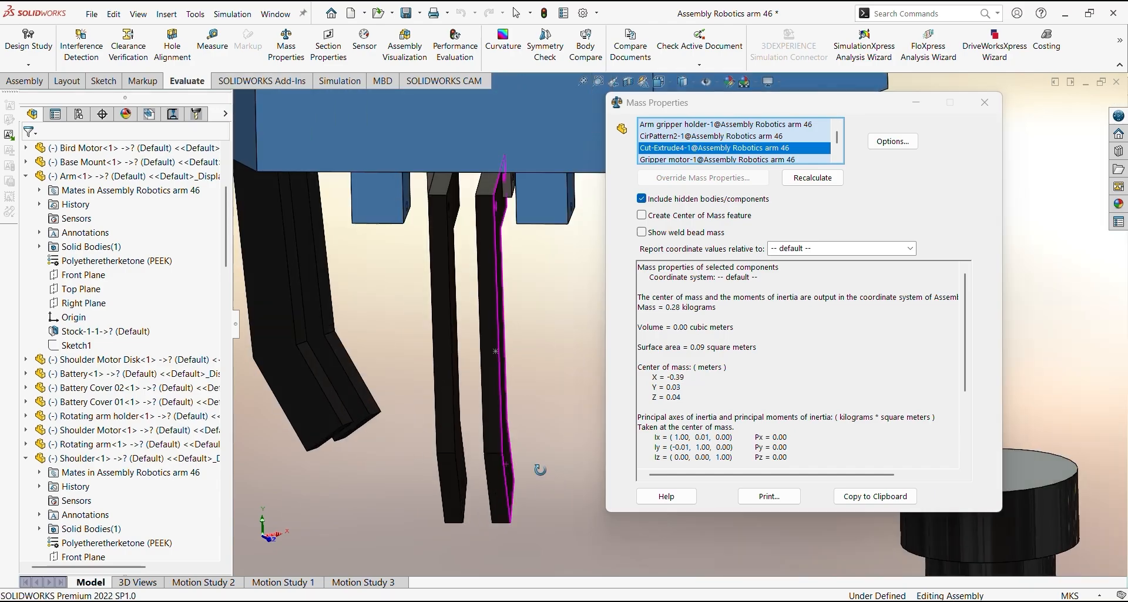
left_click(483, 323)
left_click(437, 394)
left_click(415, 405)
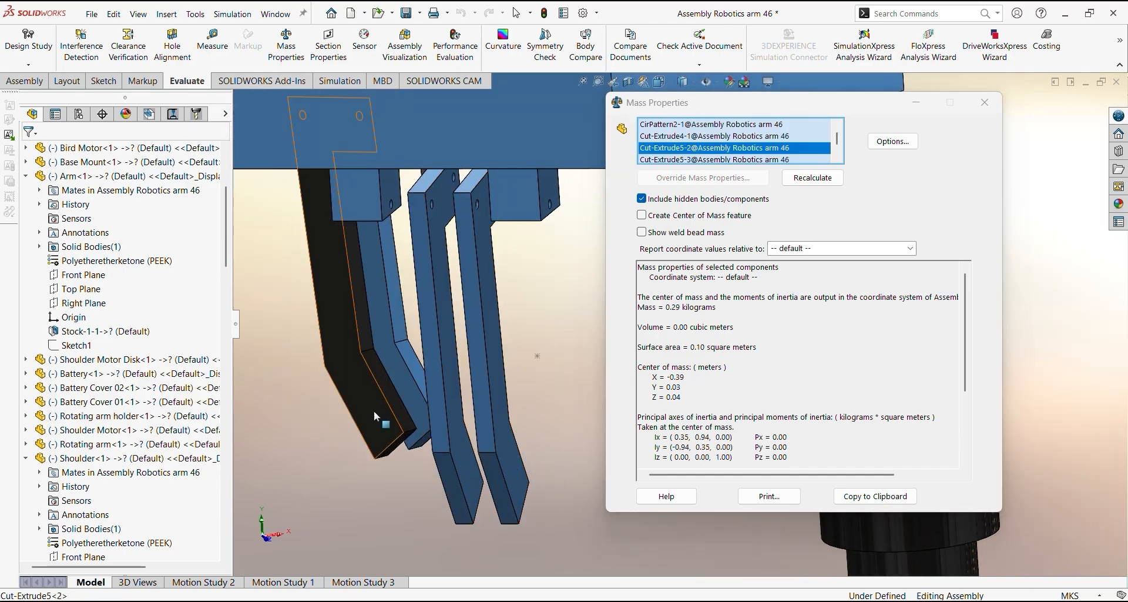
Include the remaining gripper finger from the other side and read the gripper parts' combined mass
scroll(411, 405, "up", 5)
scroll(271, 501, "up", 5)
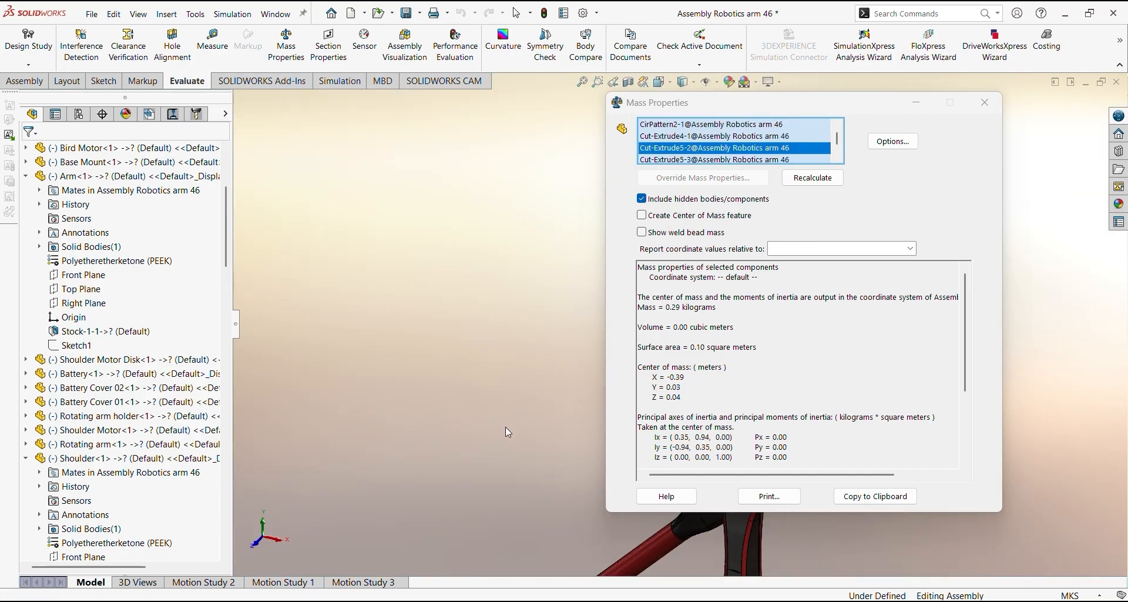
scroll(545, 335, "down", 5)
middle_click_drag(546, 335, 352, 429)
scroll(373, 404, "down", 5)
left_click(460, 405)
scroll(336, 437, "up", 6)
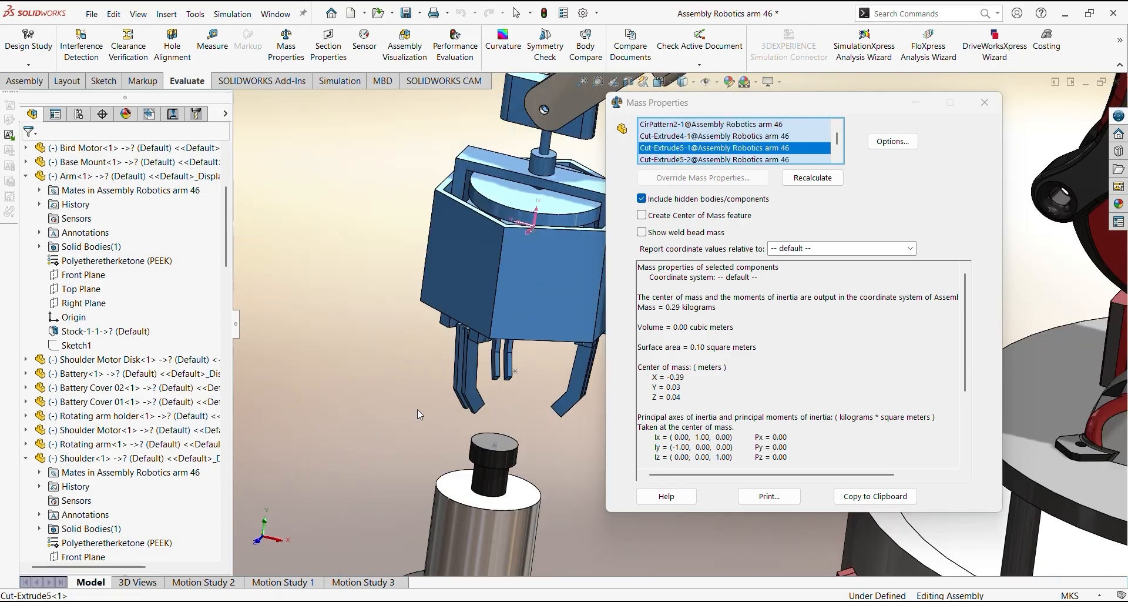
middle_click_drag(418, 409, 464, 438)
left_click(711, 309)
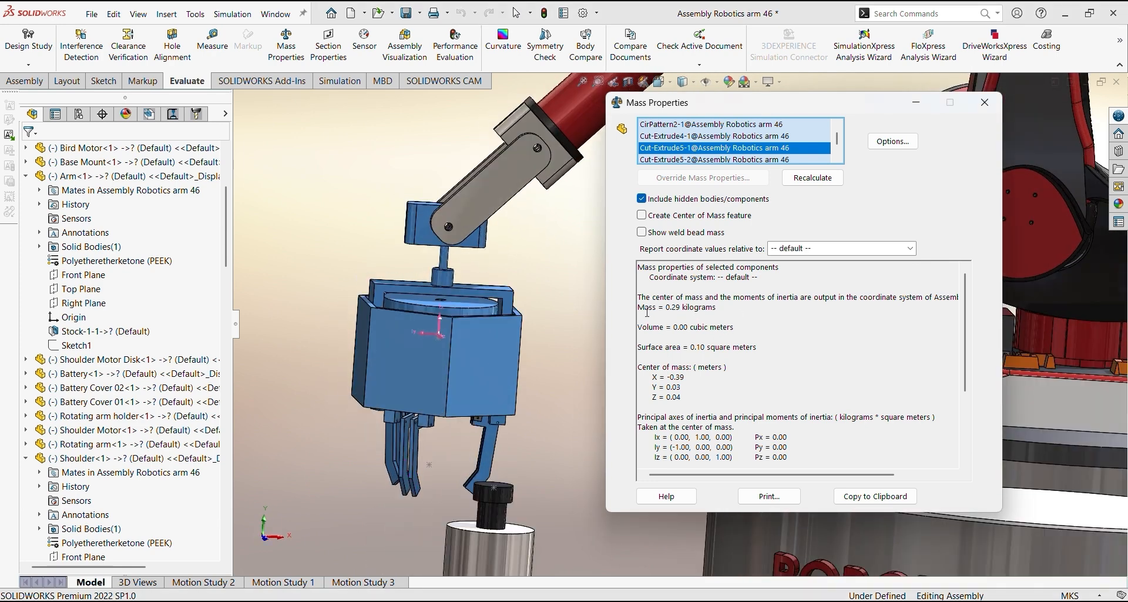
scroll(832, 156, "down", 1)
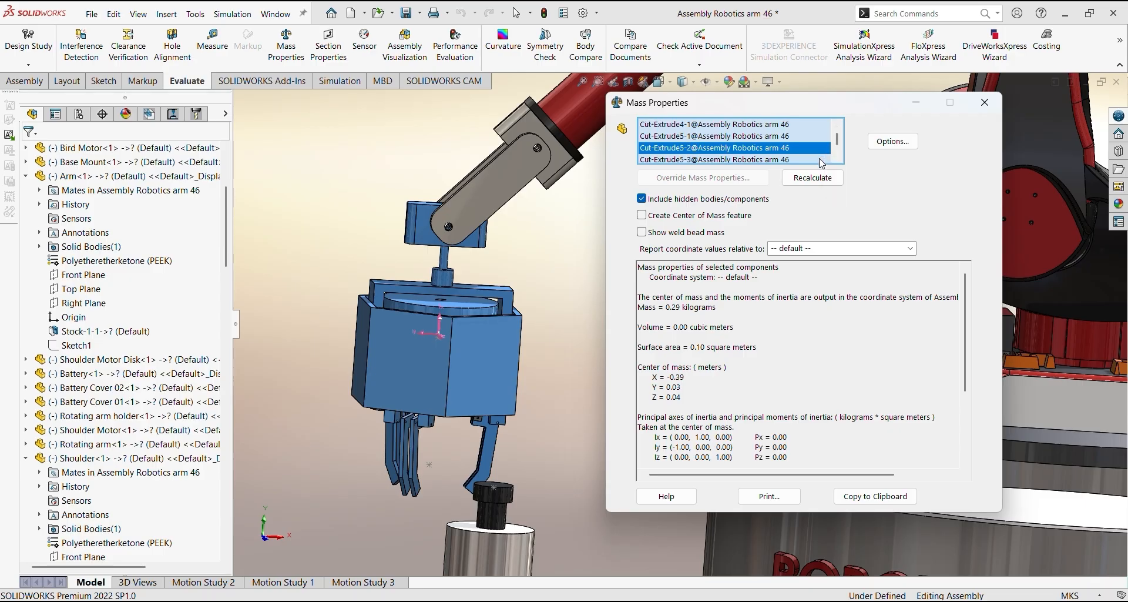
Clear the gripper parts from the mass properties selection and evaluate the mass of the cylindrical Stand load instead
right_click(816, 163)
left_click(840, 150)
scroll(841, 150, "down", 2)
scroll(840, 150, "down", 4)
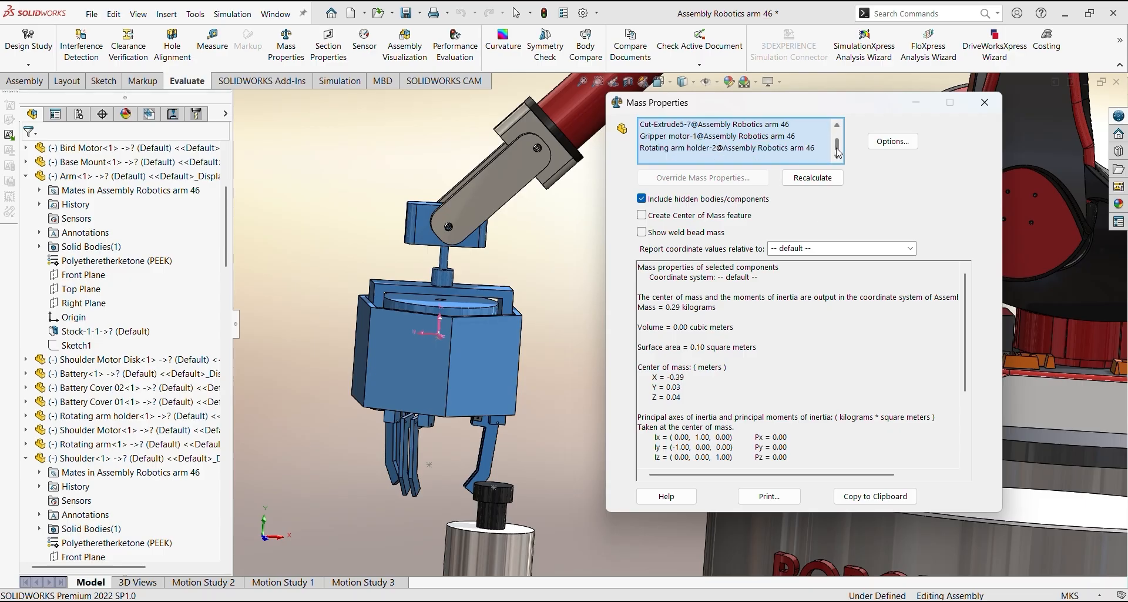
right_click(816, 161)
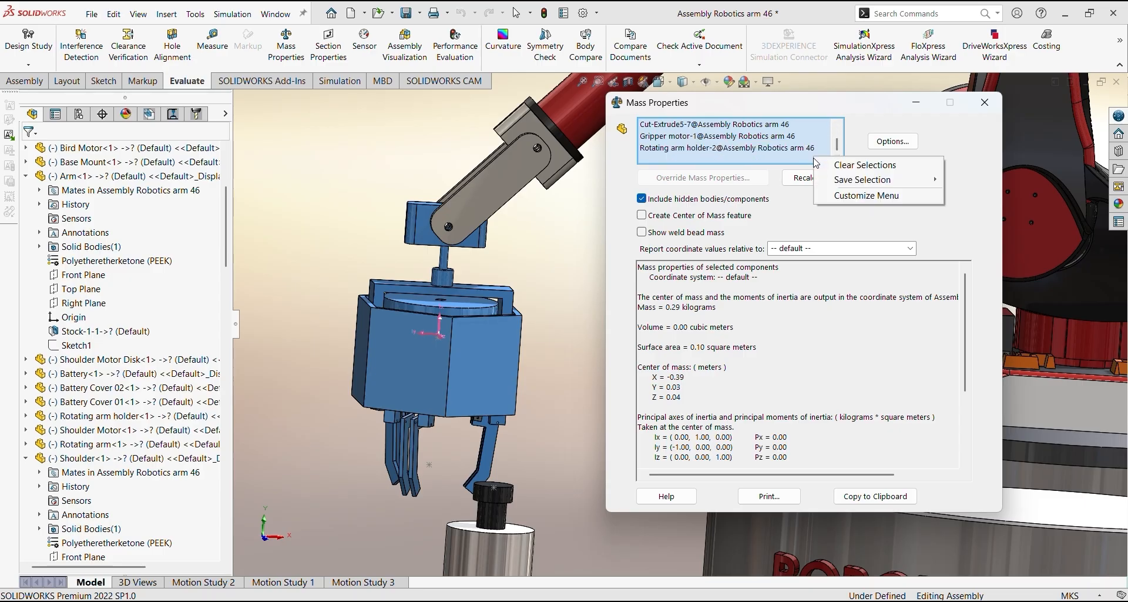
left_click(833, 167)
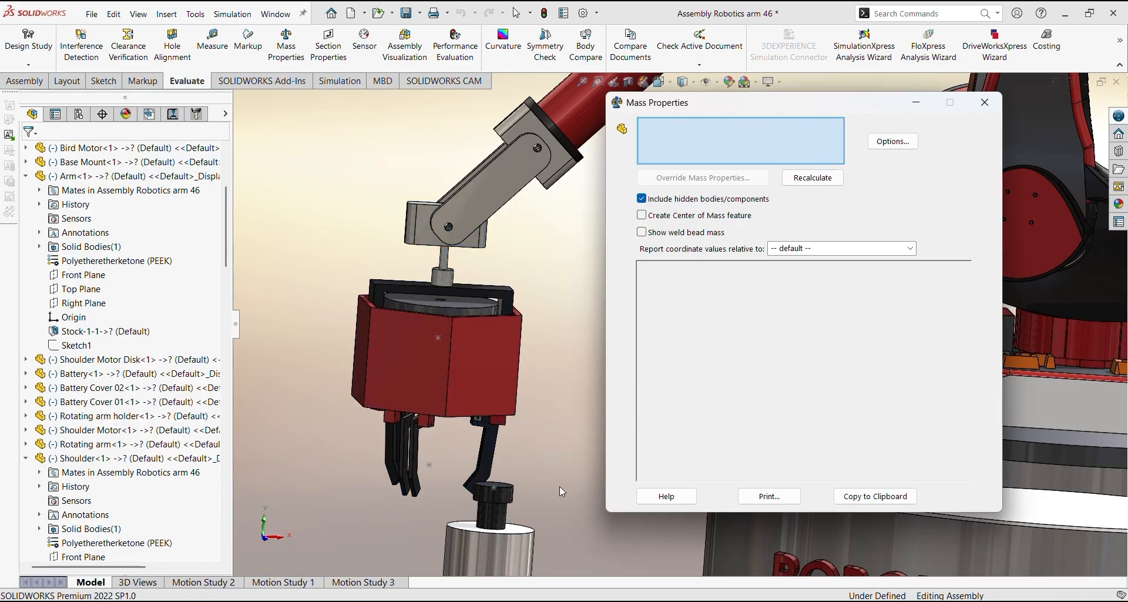
middle_click_drag(560, 486, 503, 333, "ctrl")
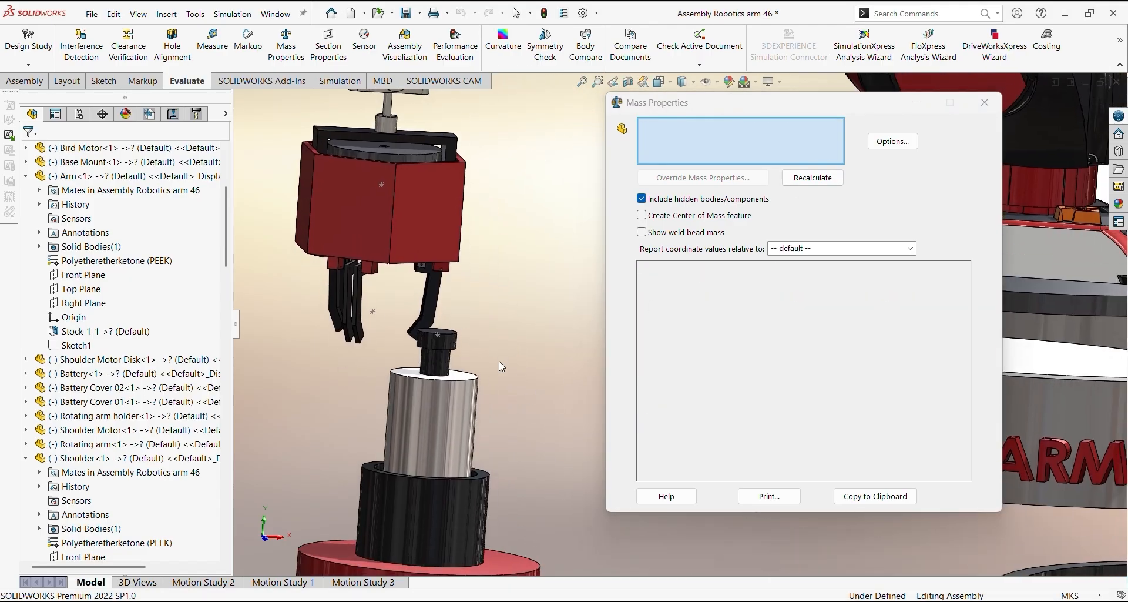
left_click(459, 421)
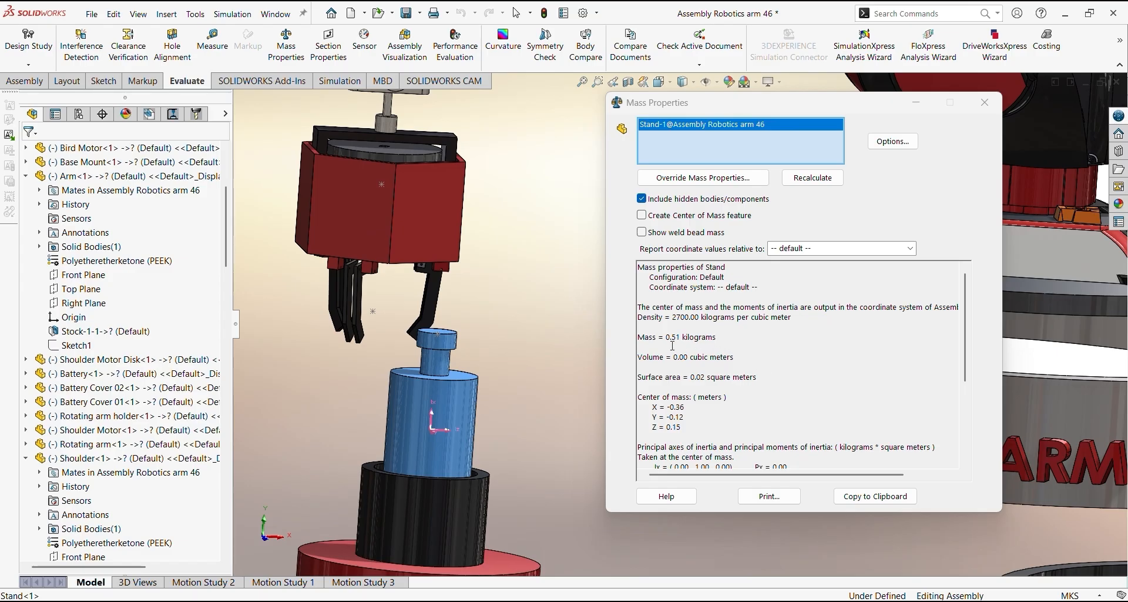
left_click(985, 102)
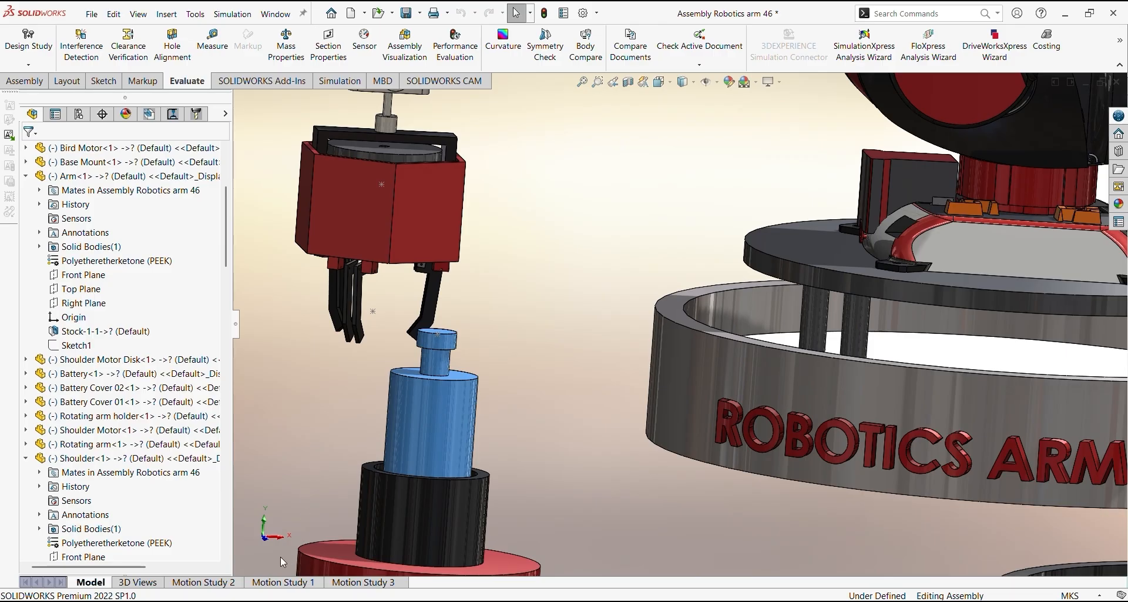
Return to Motion Study 2, enlarge the motor torque plot and read its torque around 3.8 and 5 seconds
left_click(203, 582)
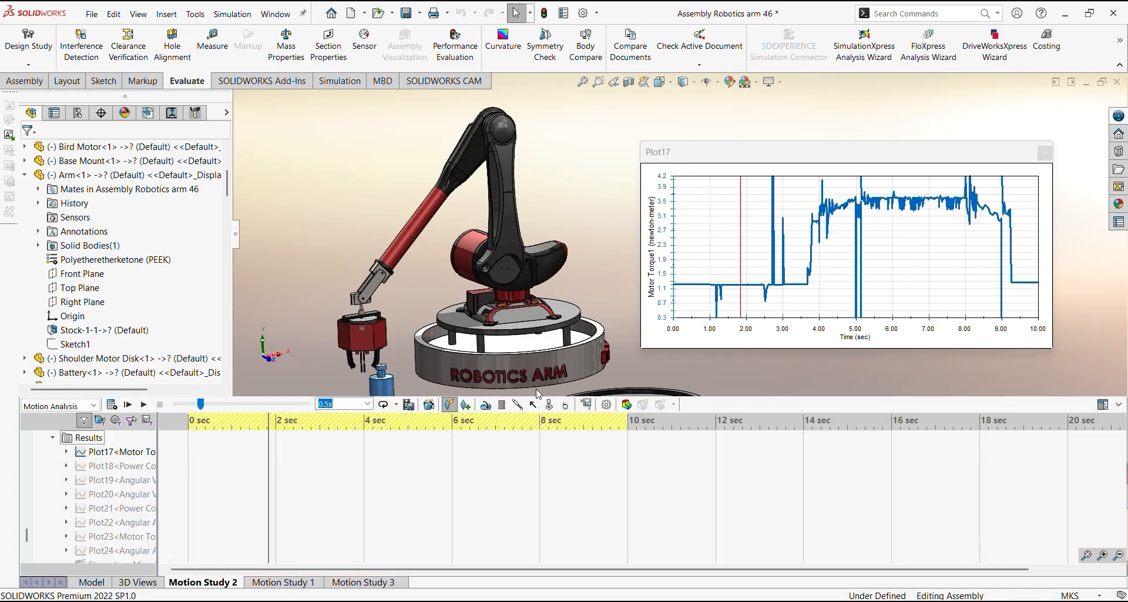
left_click_drag(647, 351, 583, 453)
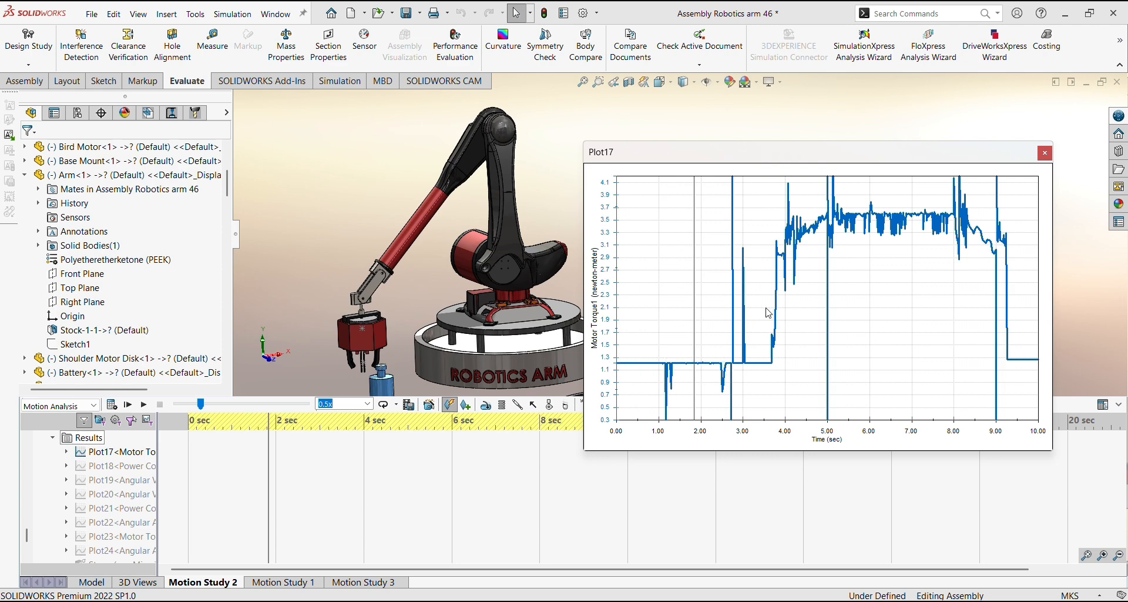
mouse_move(780, 259)
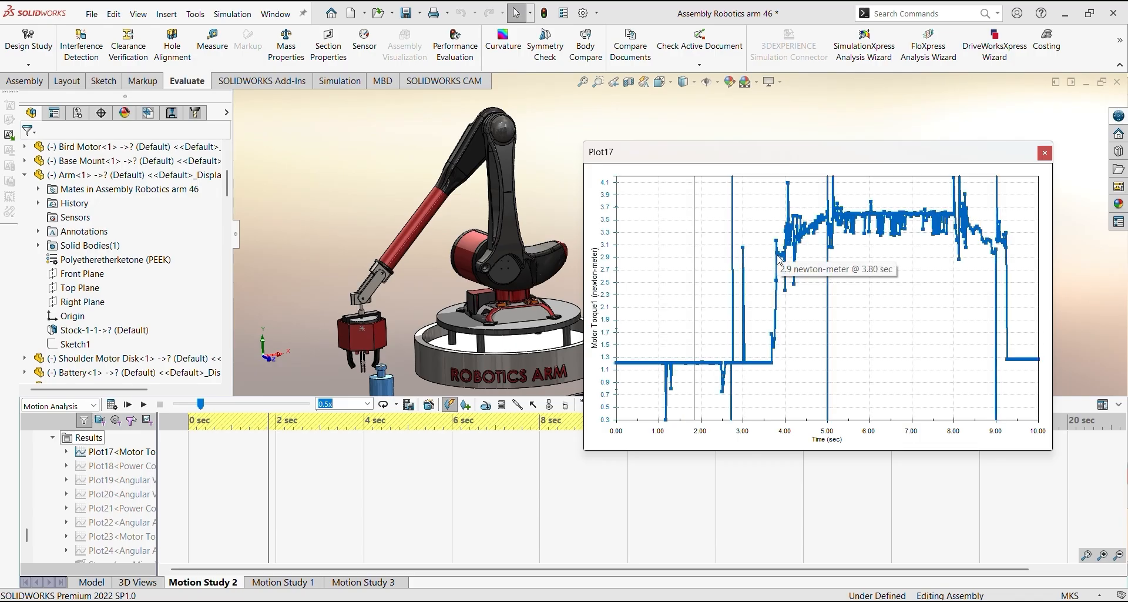
mouse_move(829, 220)
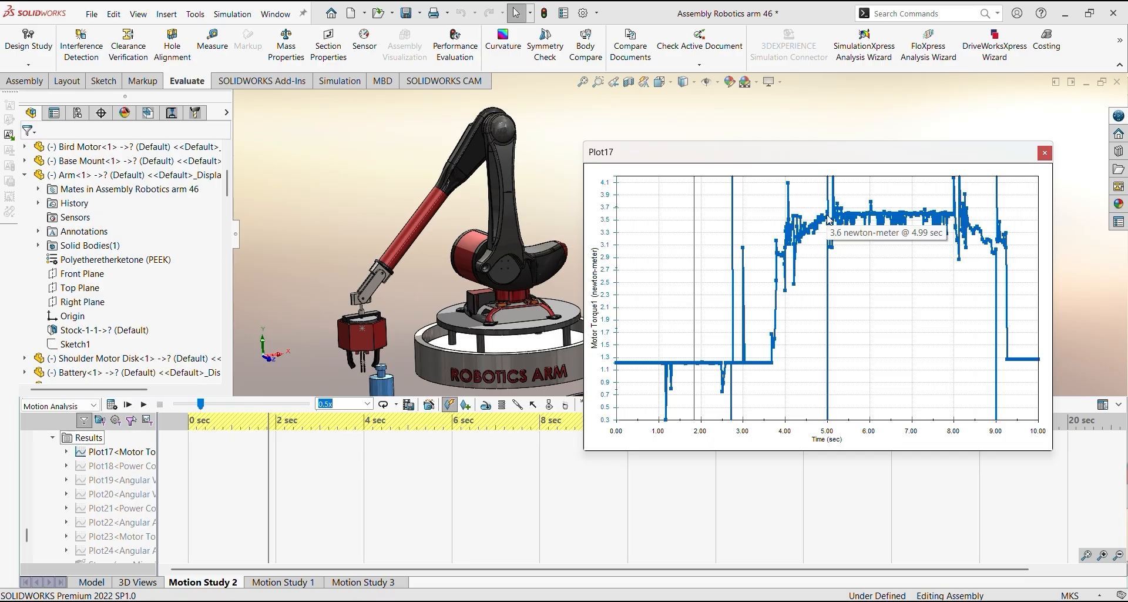
Compare the robot's pose at about 1.7, 3.7 and 5 seconds of the motor torque plot
left_click(687, 311)
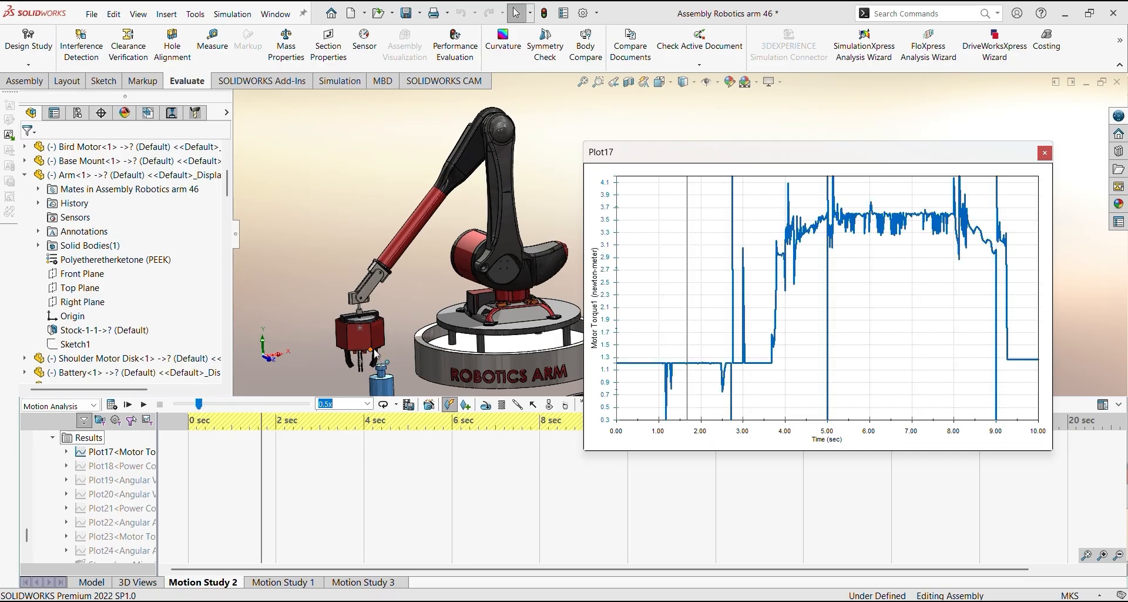
middle_click_drag(392, 329, 464, 257)
scroll(425, 270, "up", 1)
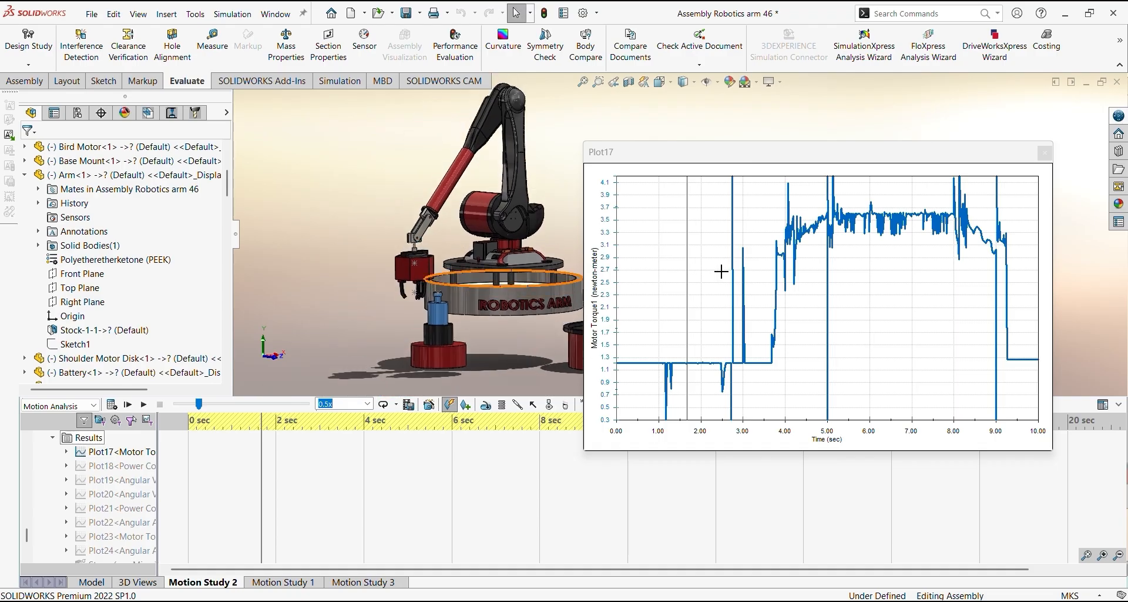
left_click(773, 364)
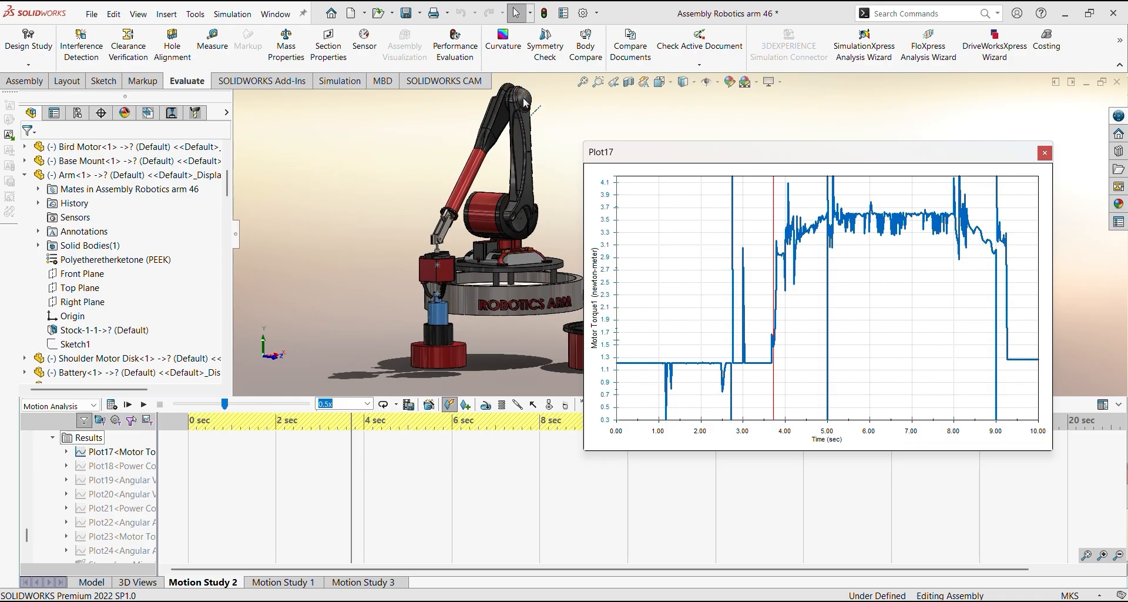
left_click(829, 196)
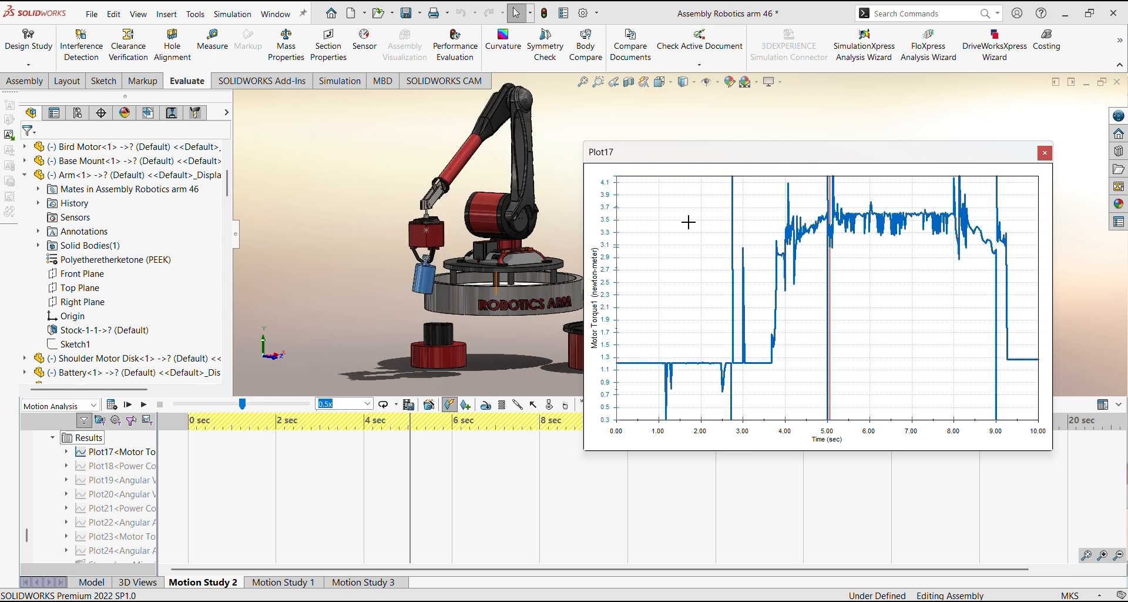
Switch to Epic Pen and sketch blue lines over the robot's base, upright link and outstretched arm
middle_click_drag(457, 248, 440, 252)
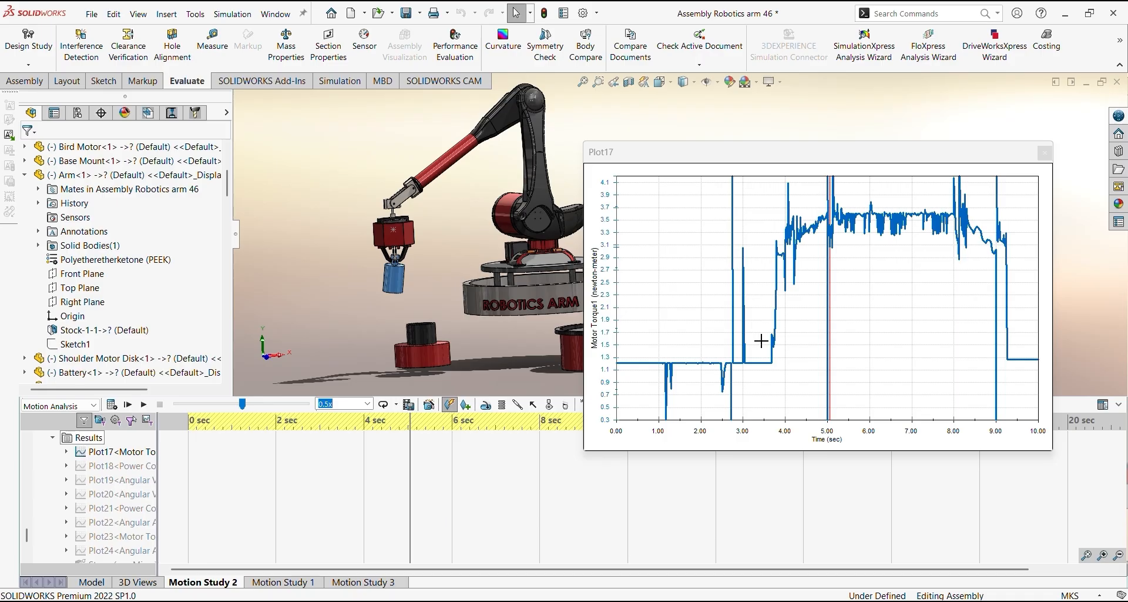
key("super+s")
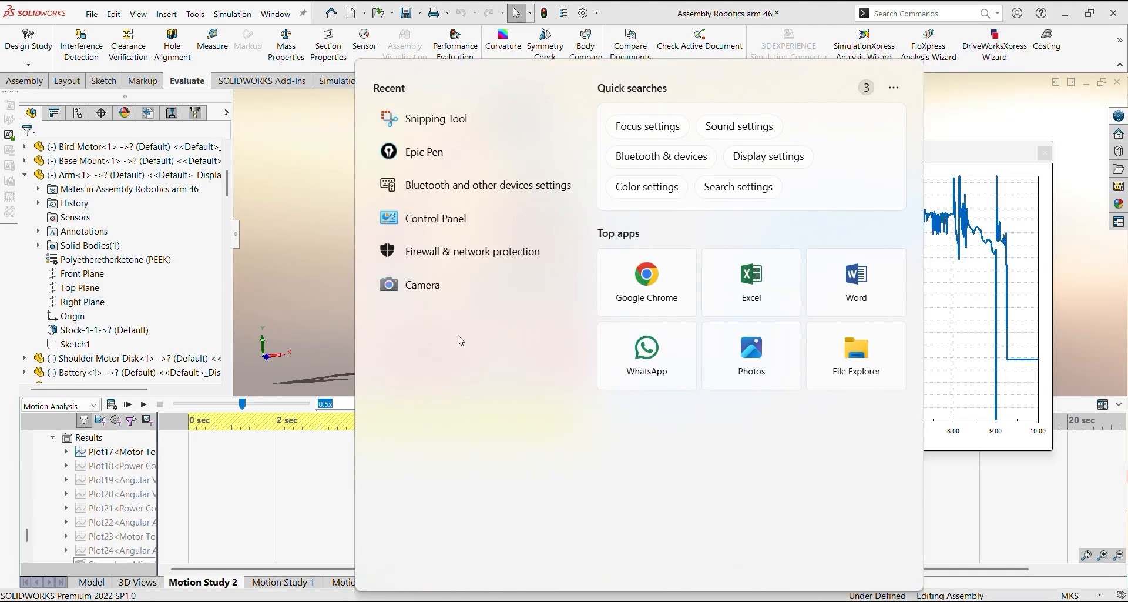
left_click(484, 152)
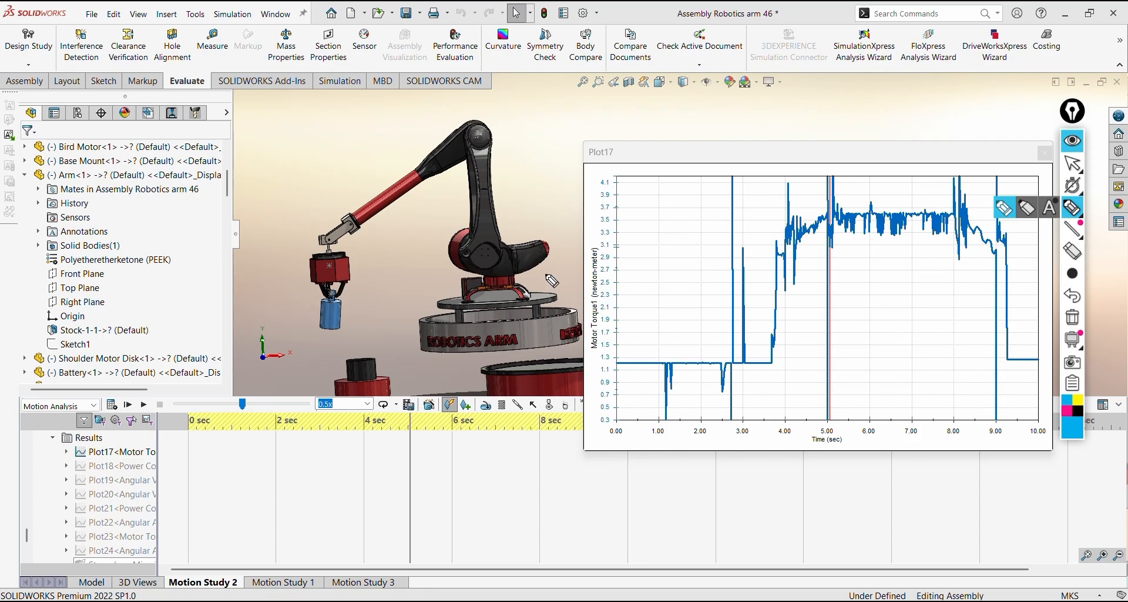
mouse_move(497, 294)
left_mouse_down()
mouse_move(482, 137)
mouse_move(514, 291)
mouse_move(494, 293)
mouse_move(507, 298)
left_mouse_up()
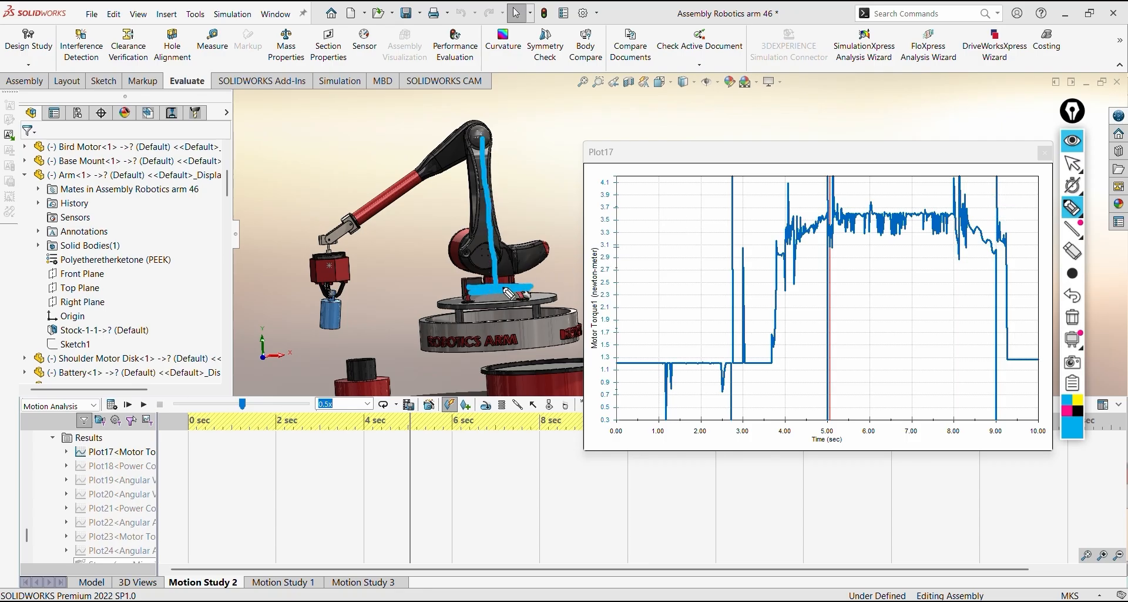
mouse_move(326, 241)
left_mouse_down()
mouse_move(419, 196)
mouse_move(482, 143)
left_mouse_up()
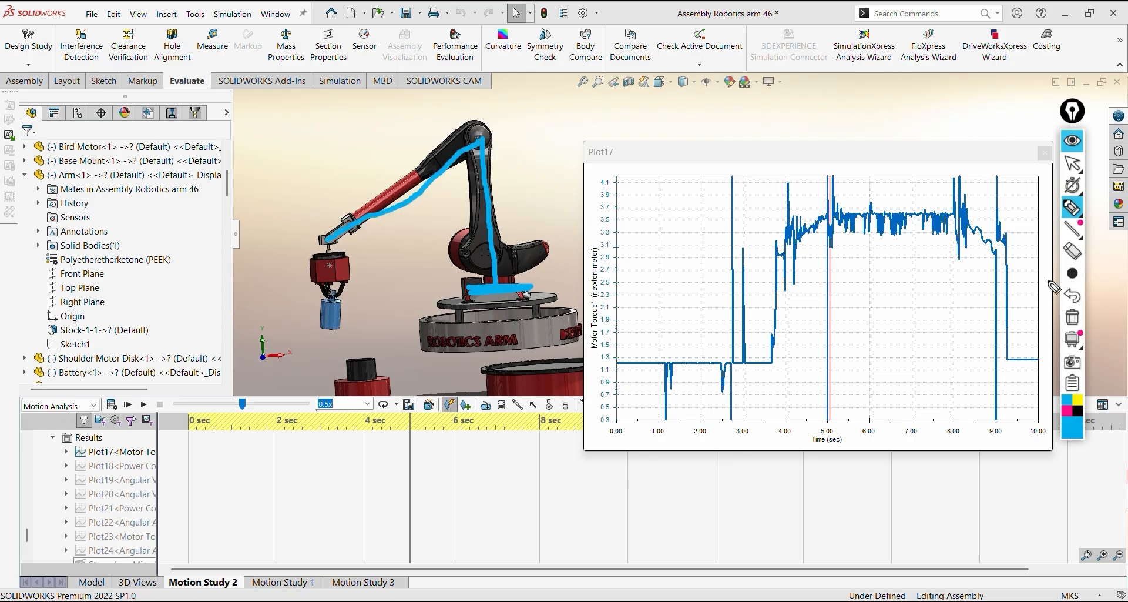
left_click(1073, 296)
left_click_drag(370, 213, 488, 140)
Draw a double-headed dimension arrow with end marks above the outstretched arm and label it 0.5 m
left_click_drag(287, 195, 297, 210)
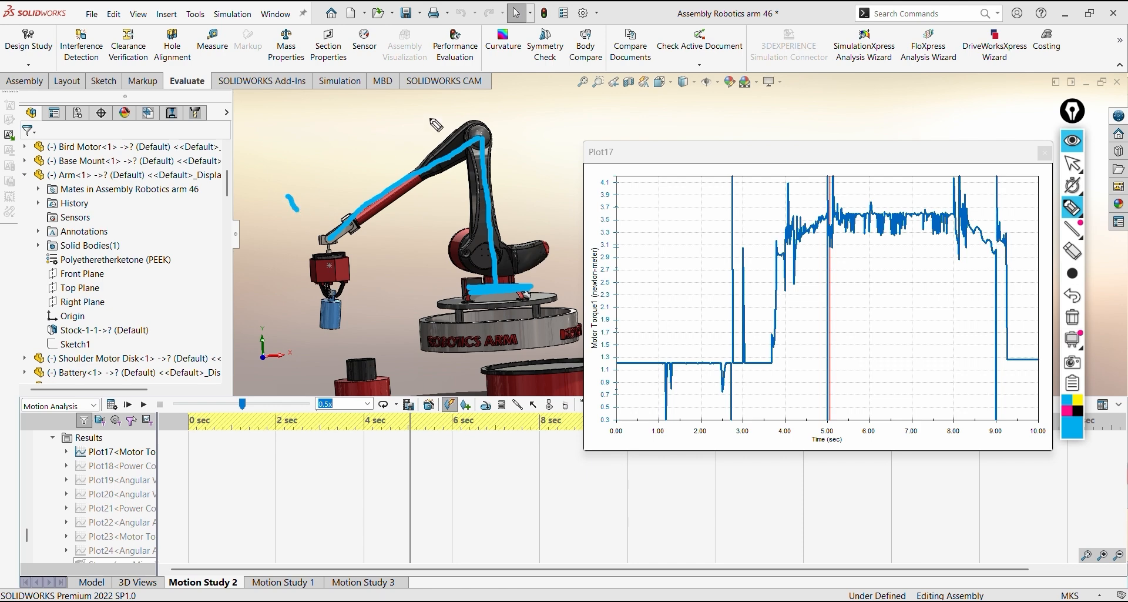
left_click_drag(455, 98, 476, 117)
mouse_move(311, 190)
left_mouse_down()
mouse_move(442, 107)
mouse_move(433, 125)
left_mouse_up()
mouse_move(317, 161)
left_mouse_down()
mouse_move(306, 188)
mouse_move(330, 187)
left_mouse_up()
mouse_move(332, 133)
left_mouse_down()
mouse_move(339, 143)
mouse_move(332, 135)
mouse_move(363, 124)
mouse_move(368, 102)
mouse_move(402, 109)
left_mouse_up()
left_click(354, 126)
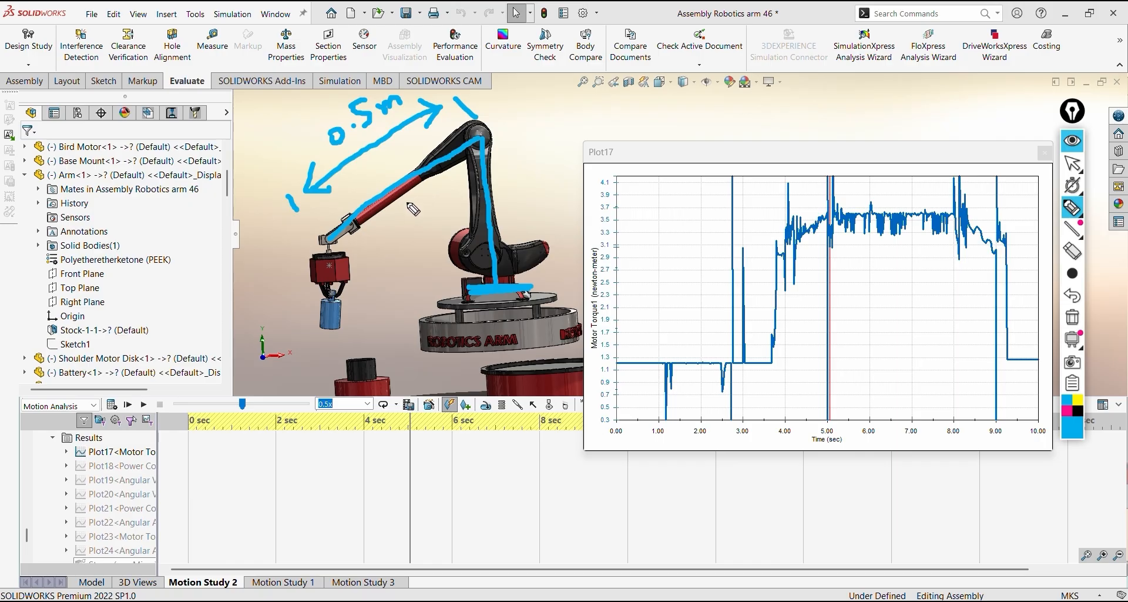
Draw a double-headed arrow beneath the upper part of the outstretched arm, from the elbow joint, and label it 60%
mouse_move(412, 215)
left_mouse_down()
mouse_move(493, 147)
mouse_move(490, 171)
left_mouse_up()
mouse_move(429, 194)
left_mouse_down()
mouse_move(405, 207)
mouse_move(420, 217)
mouse_move(461, 205)
mouse_move(460, 194)
mouse_move(471, 202)
left_mouse_up()
left_click(465, 181)
left_click(478, 192)
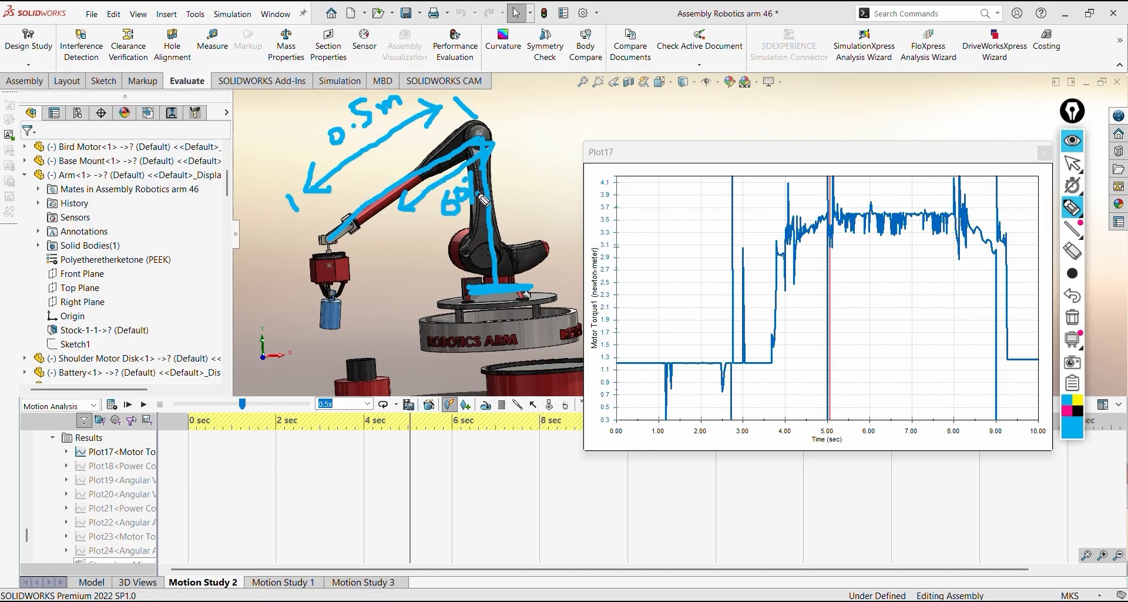
Draw a downward weight arrow from the arm's 60% point and label it 0.09 kg
mouse_move(392, 205)
left_mouse_down()
mouse_move(391, 268)
mouse_move(406, 235)
mouse_move(448, 229)
mouse_move(488, 271)
mouse_move(468, 260)
left_mouse_up()
left_click(405, 237)
left_click(424, 241)
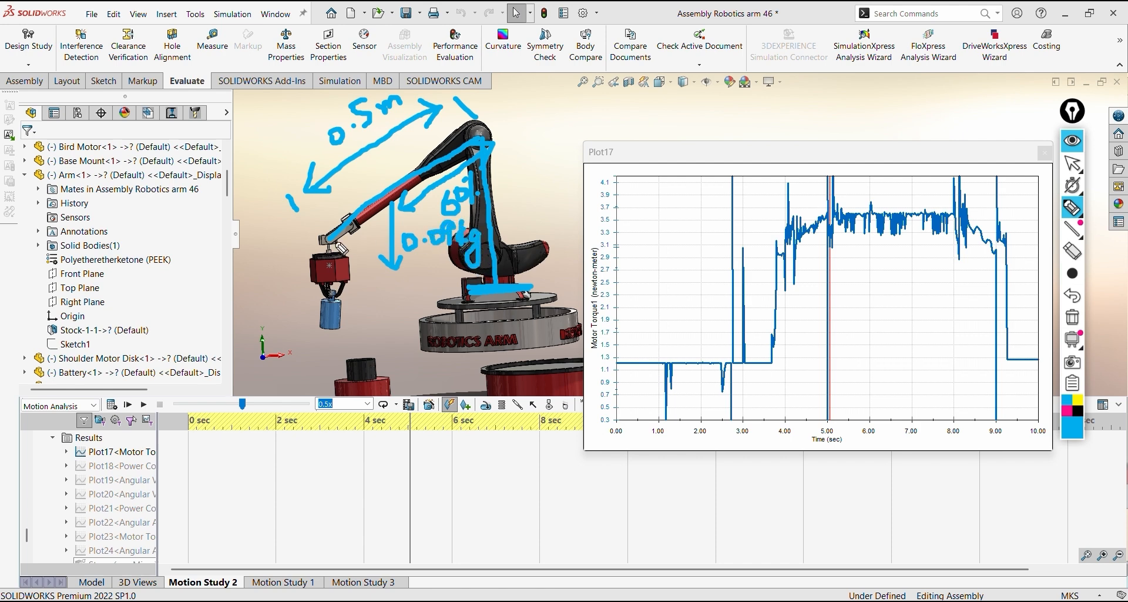
Draw downward weight arrows at the gripper and the blue block, labelled 0.29 kg and 0.51 kg
mouse_move(316, 277)
left_mouse_down()
mouse_move(327, 286)
mouse_move(336, 270)
left_mouse_up()
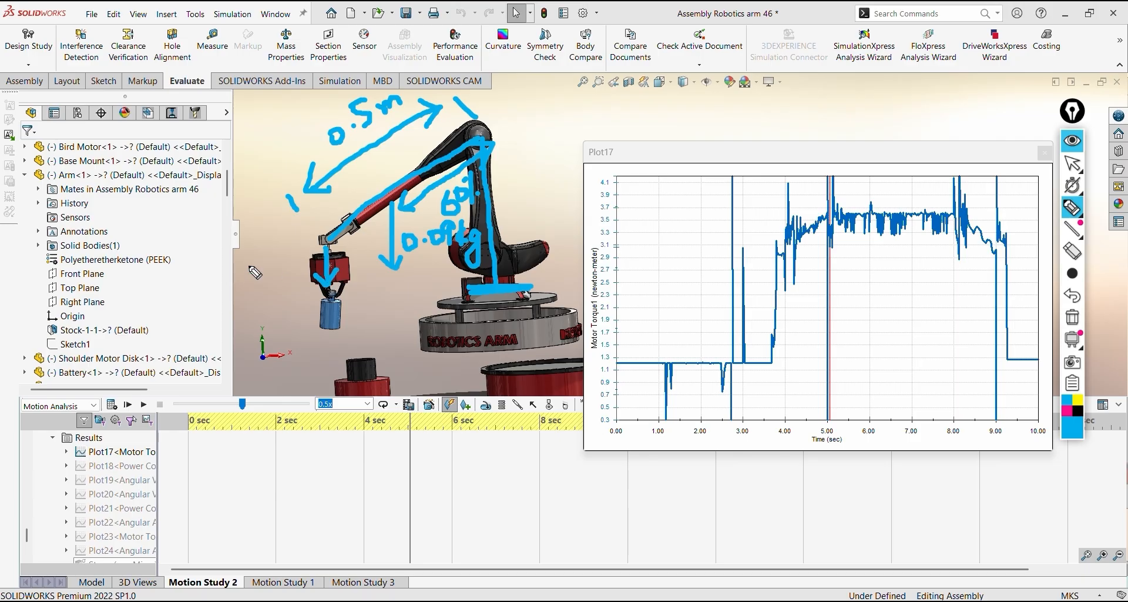
mouse_move(249, 266)
left_mouse_down()
mouse_move(309, 266)
mouse_move(285, 301)
mouse_move(303, 301)
mouse_move(296, 309)
mouse_move(331, 354)
mouse_move(361, 352)
mouse_move(354, 336)
mouse_move(385, 346)
mouse_move(404, 321)
mouse_move(419, 337)
left_mouse_up()
left_click(272, 264)
left_click(374, 341)
left_click_drag(436, 309, 437, 345)
mouse_move(449, 321)
left_mouse_down()
mouse_move(442, 332)
mouse_move(469, 340)
mouse_move(461, 372)
left_mouse_up()
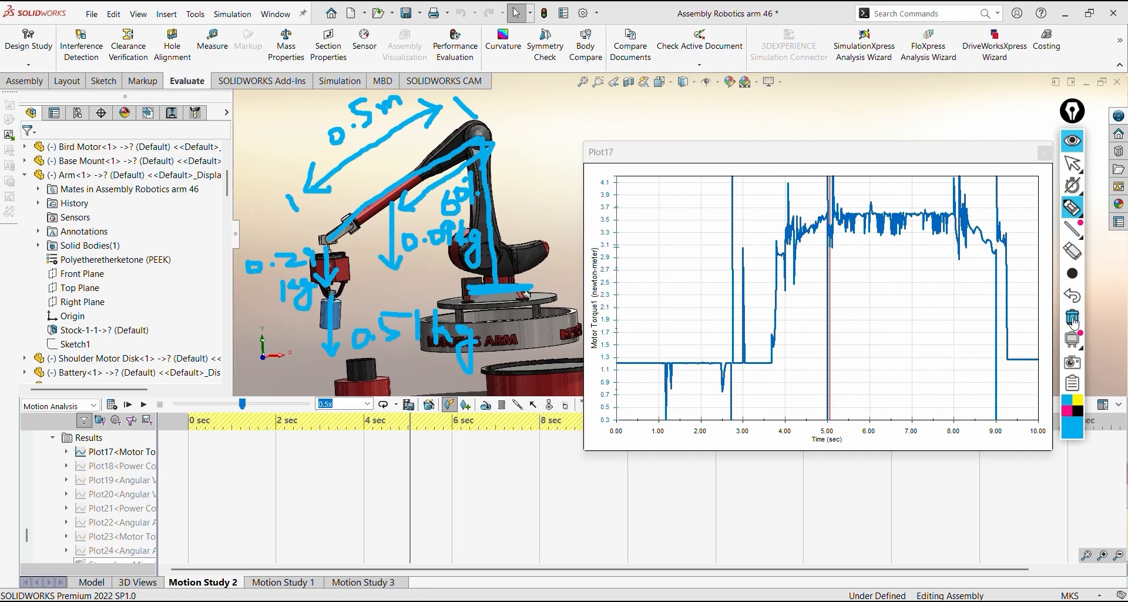
Clear all pen annotations and draw an arc marking the angle between the arm and the upright link
left_click(1076, 259)
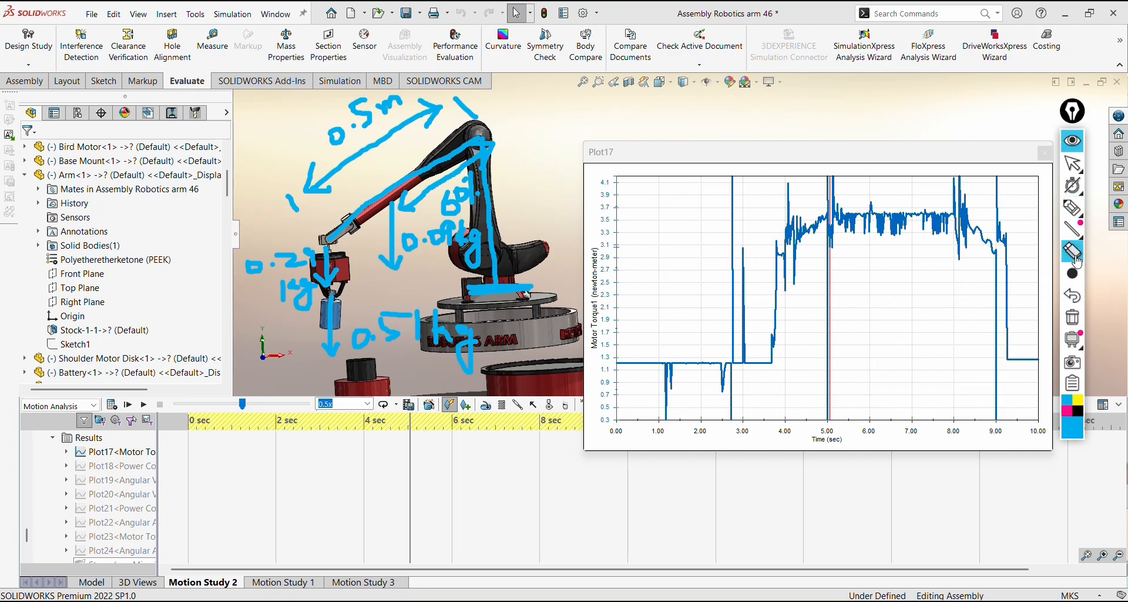
left_click(1072, 317)
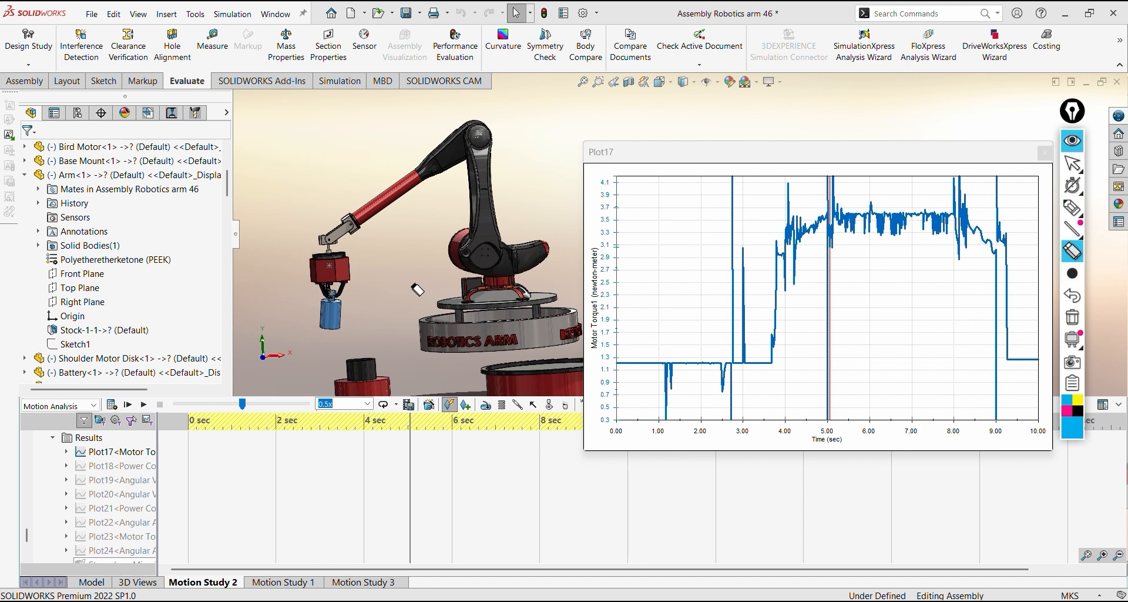
left_click(1072, 208)
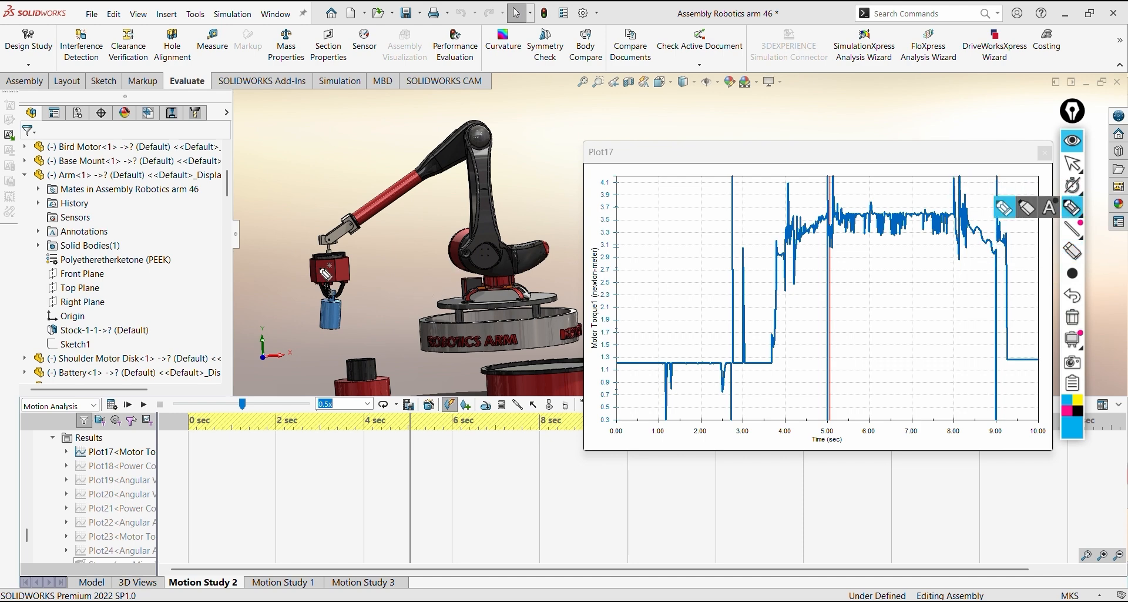
left_click_drag(439, 160, 482, 186)
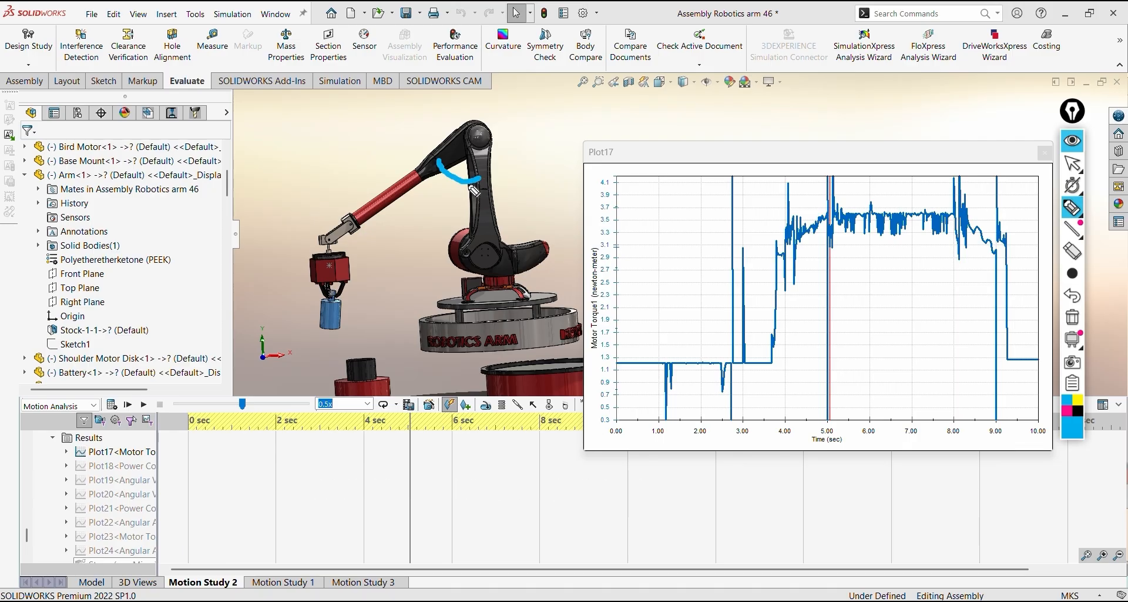
Draw a 0.09 kg weight arrow from the arm with a horizontal line to the upright link, a line up to the joint and a second angle arc
mouse_move(402, 193)
left_mouse_down()
mouse_move(395, 236)
mouse_move(409, 222)
mouse_move(386, 252)
mouse_move(410, 258)
mouse_move(428, 236)
mouse_move(430, 254)
left_mouse_up()
left_click(395, 257)
left_click_drag(392, 268, 395, 277)
left_click_drag(396, 276, 405, 301)
left_click_drag(400, 189, 487, 189)
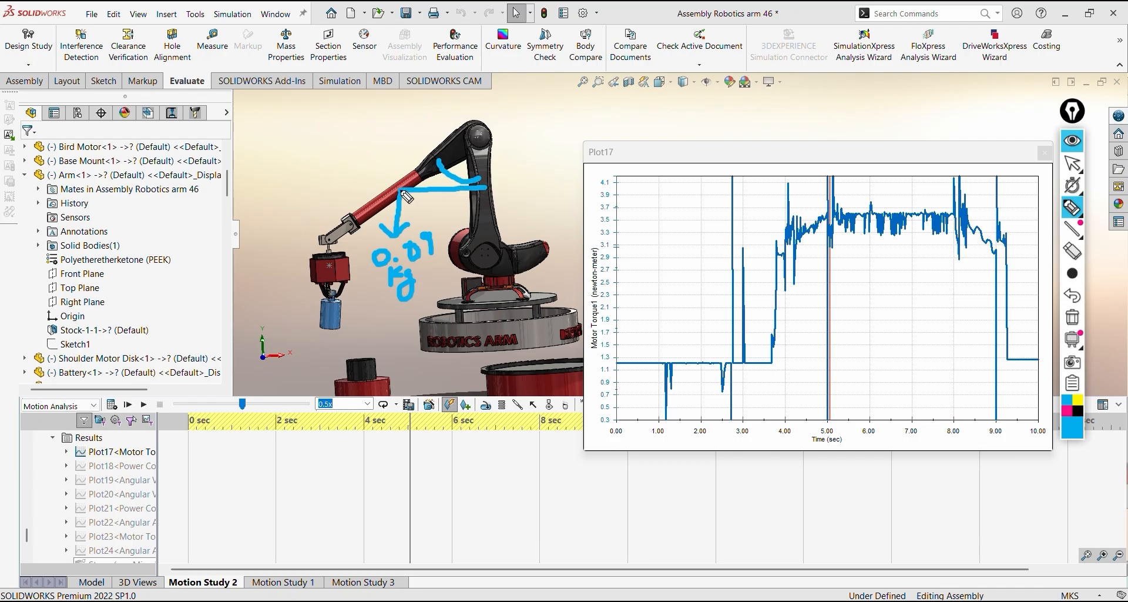
left_click_drag(400, 189, 481, 139)
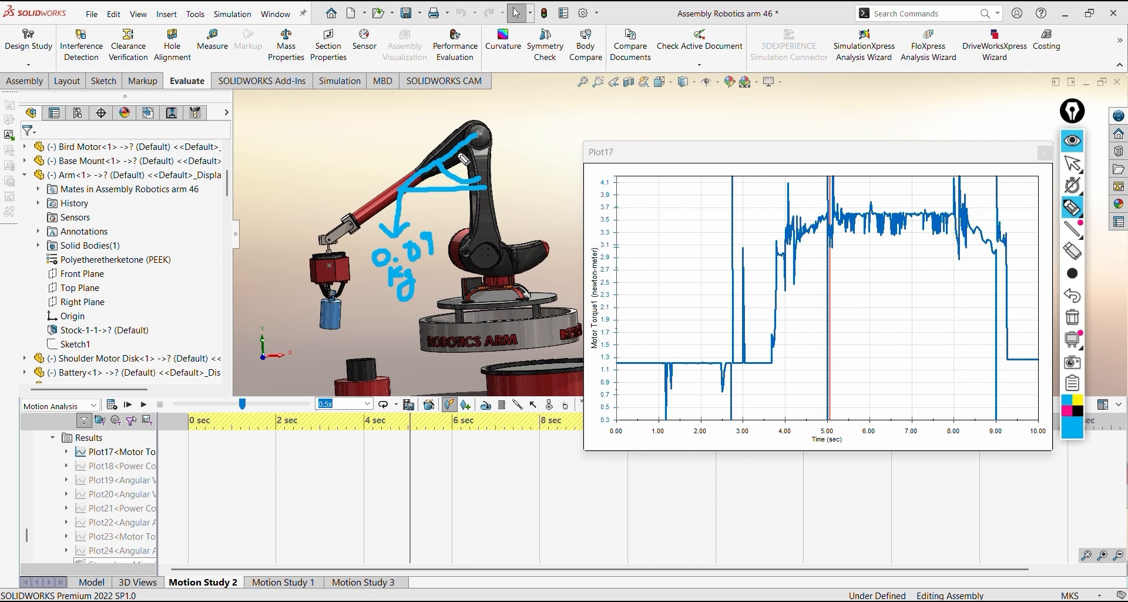
left_click_drag(463, 159, 481, 163)
Draw a downward arrow at the gripper and a double-headed horizontal arrow to the upright link, and hide the annotations
left_click_drag(323, 250, 325, 298)
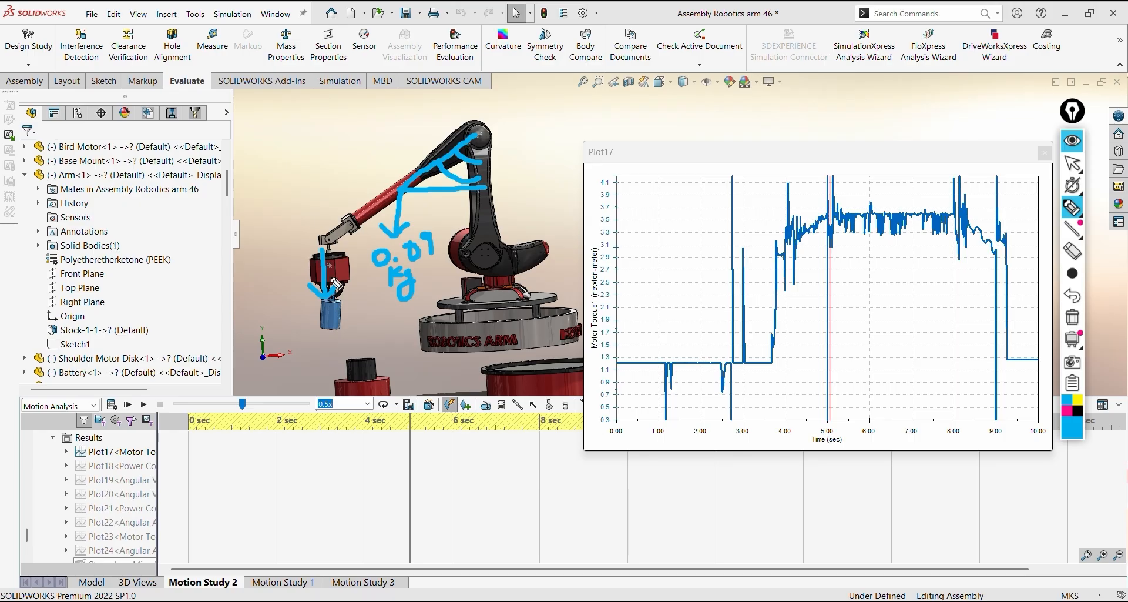
left_click_drag(325, 252, 495, 235)
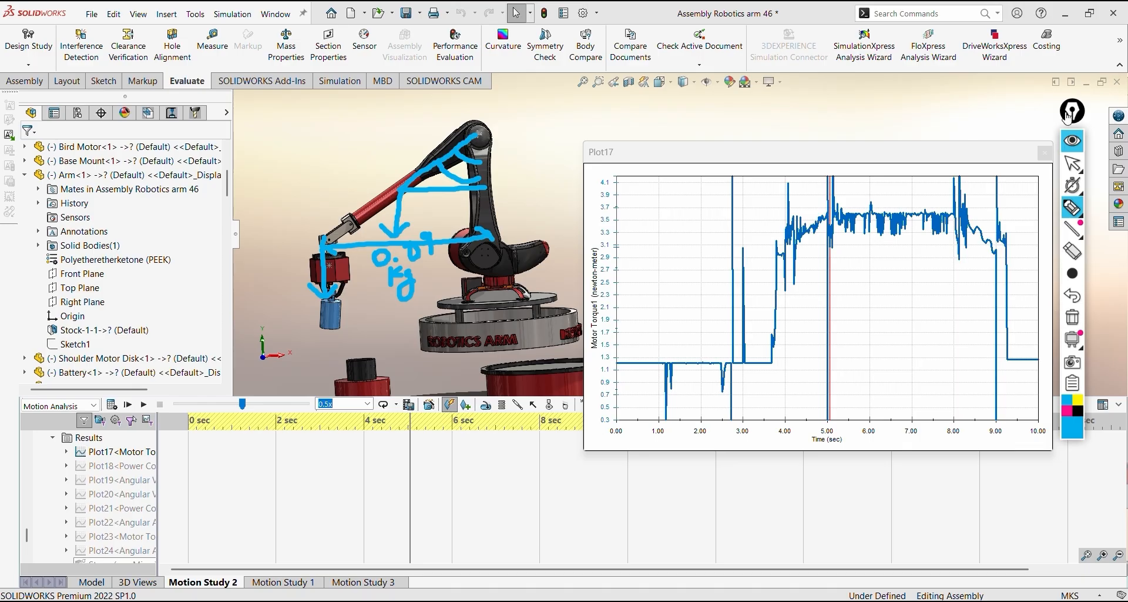
left_click(1073, 135)
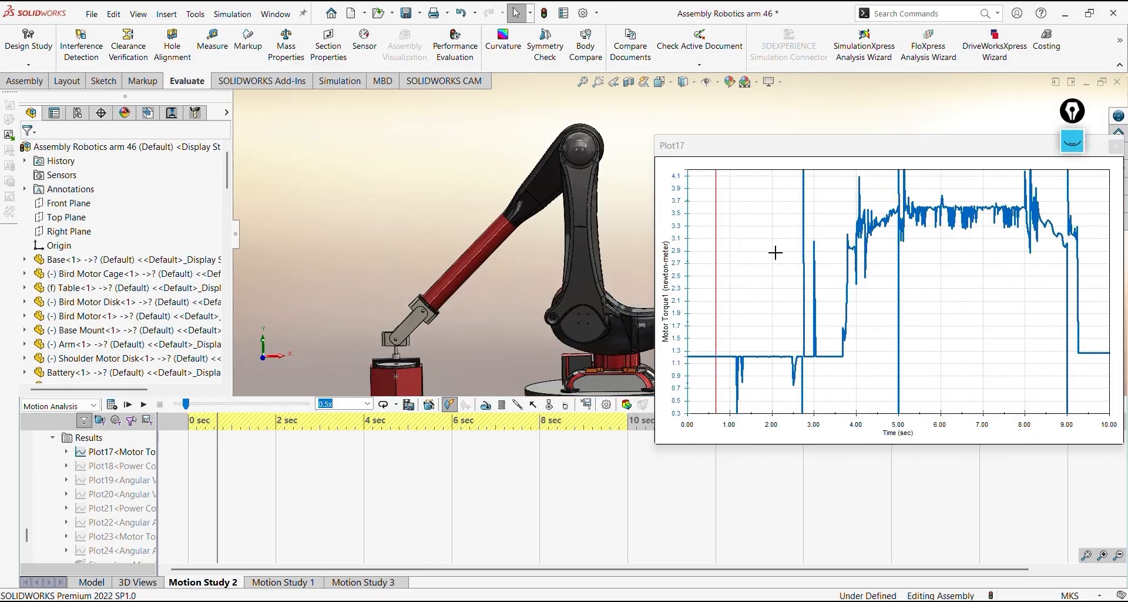
Show Sketch2 of the assembly over the robot arm
scroll(142, 261, "down", 10)
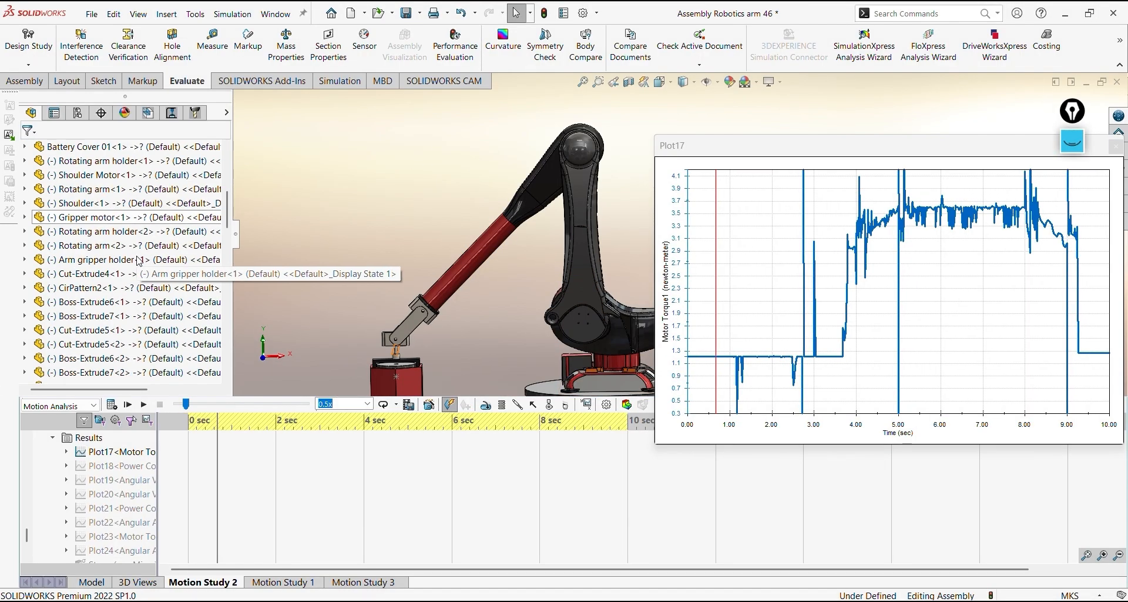
scroll(142, 260, "down", 6)
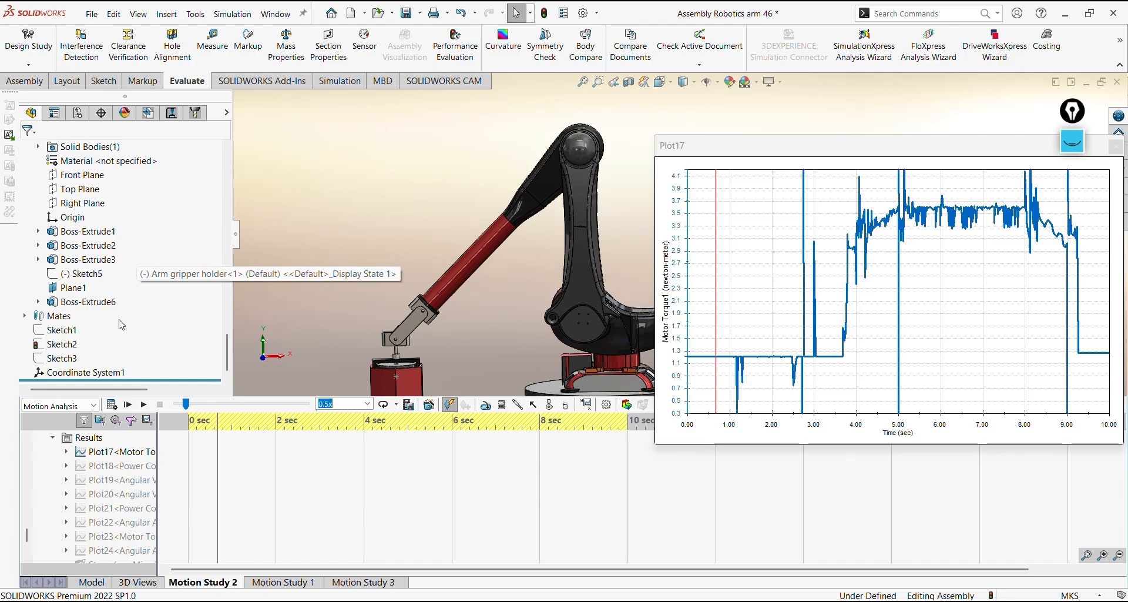
right_click(66, 344)
left_click(77, 322)
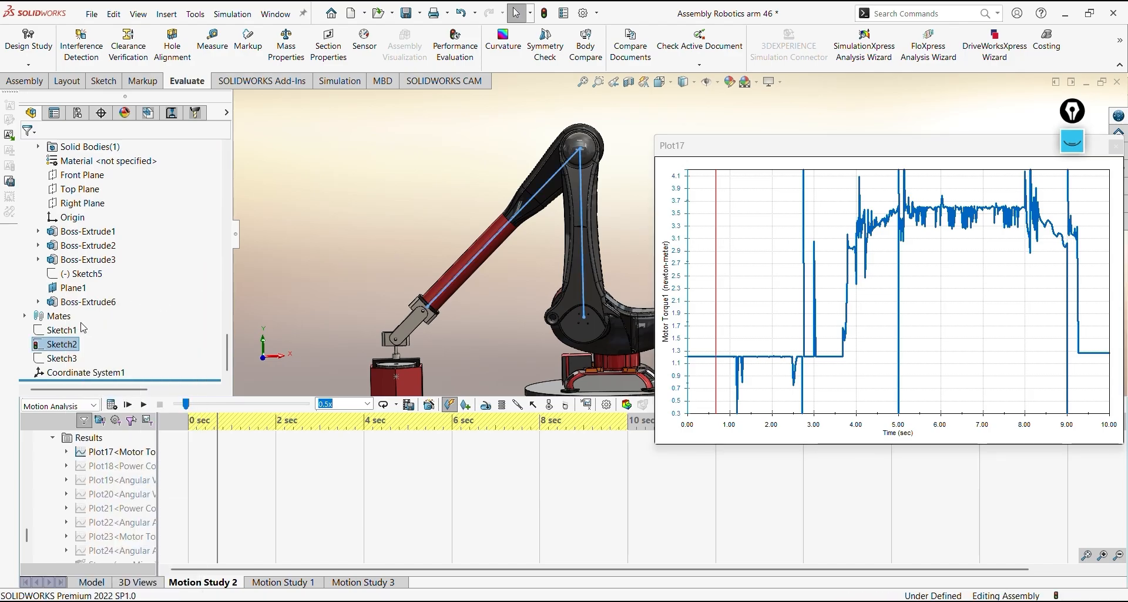
Inspect Sketch2's angle dimension between the arm and the upright link at the early pose
middle_click_drag(523, 301, 617, 302)
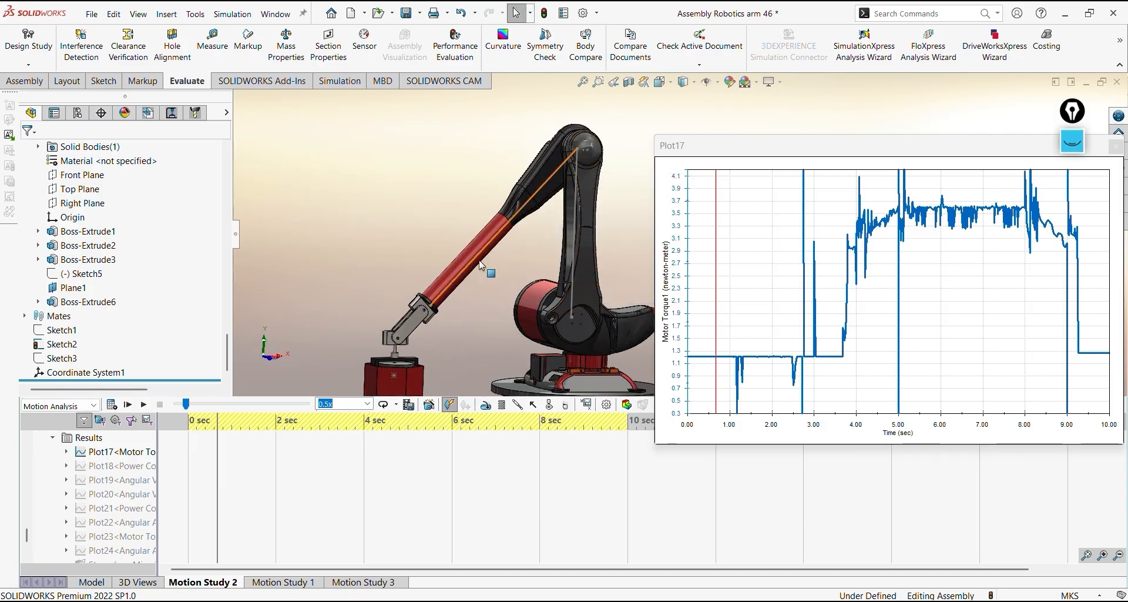
middle_click_drag(503, 291, 489, 285)
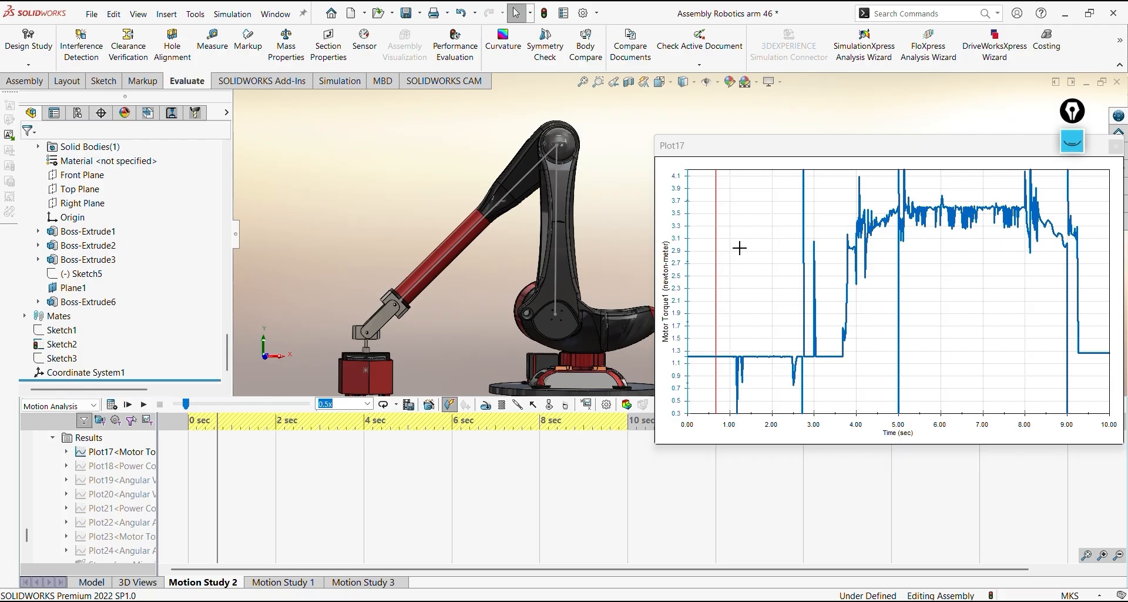
left_click(88, 345)
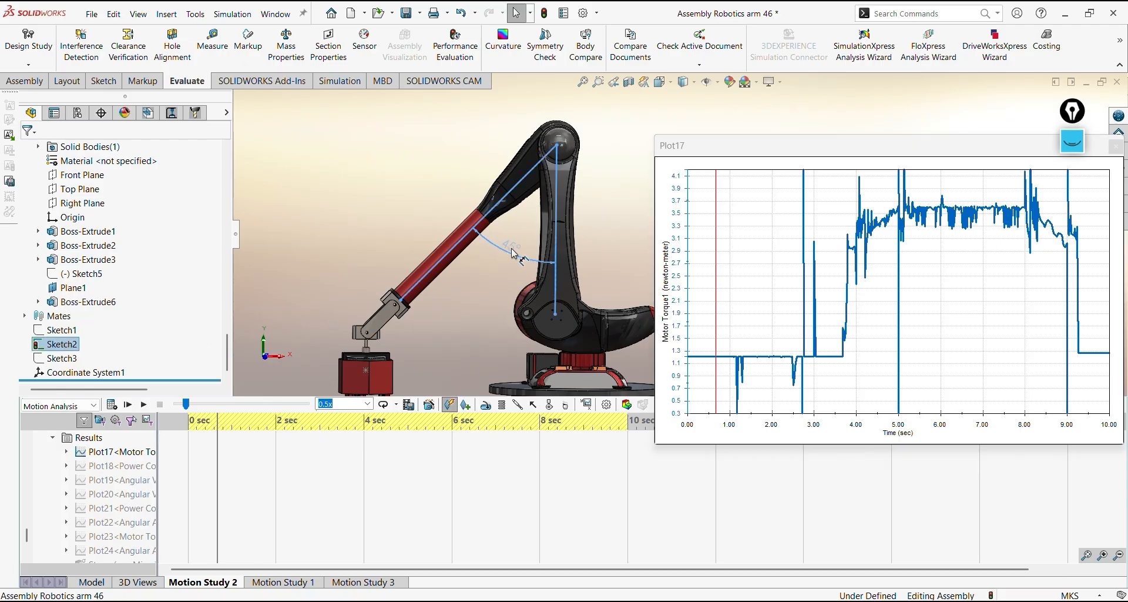
left_click(544, 261)
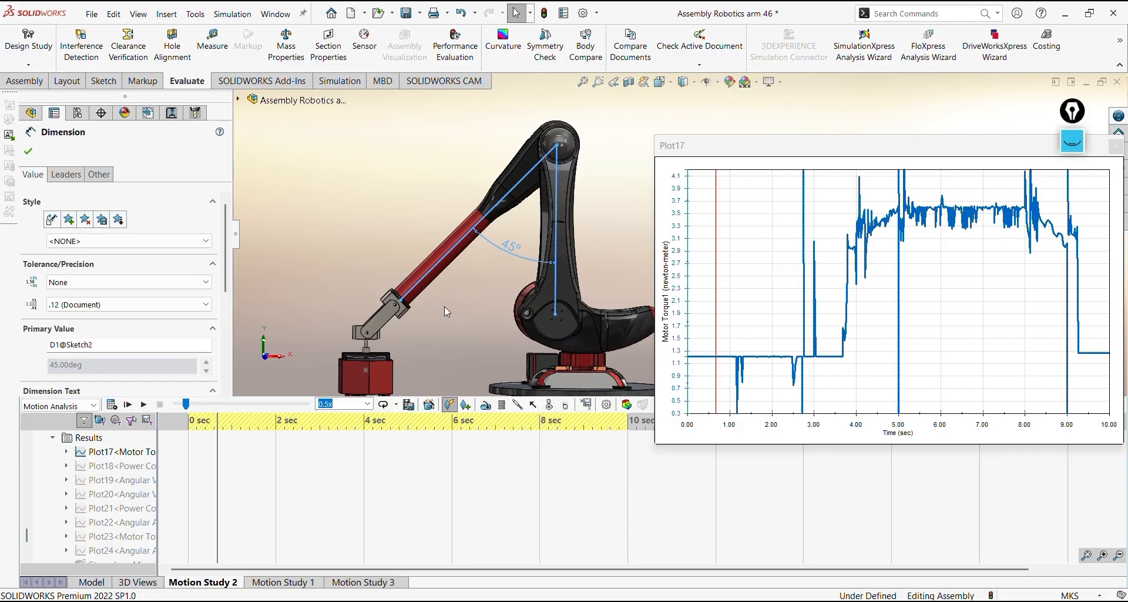
Move the motion to about 5.5 seconds on the torque plot, rebuild the assembly and check Sketch2's angle dimension
left_click(921, 199)
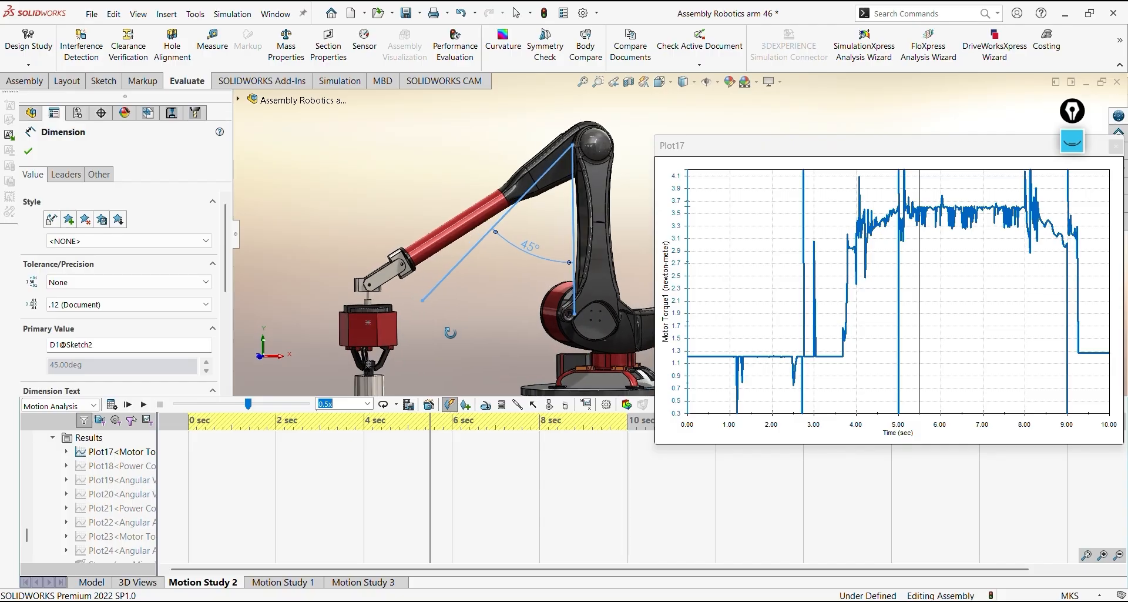
middle_click_drag(450, 332, 510, 241)
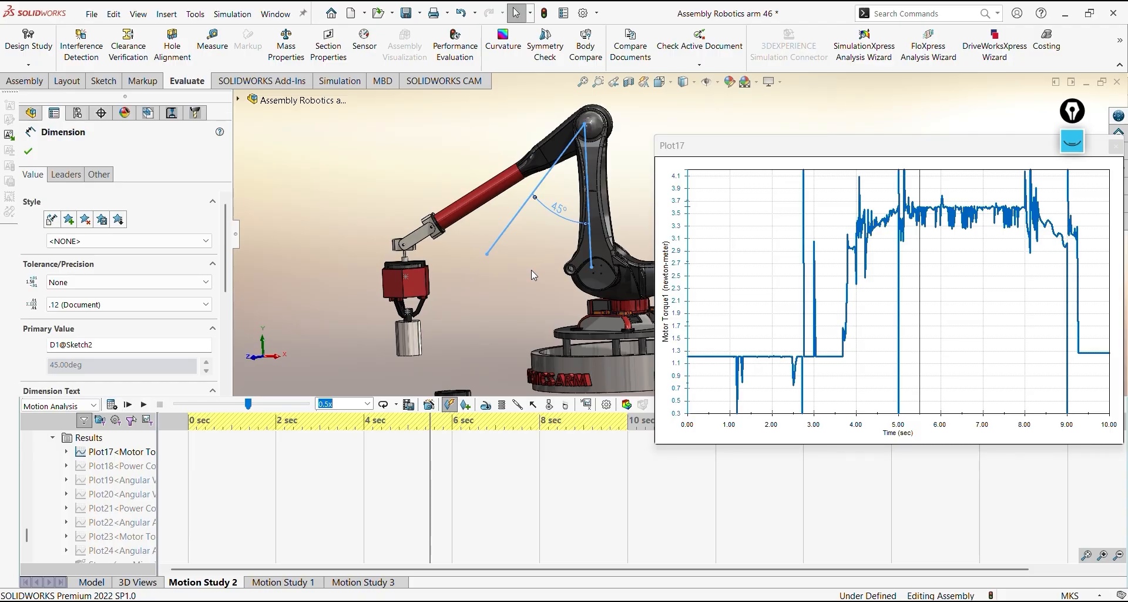
key("ctrl+b")
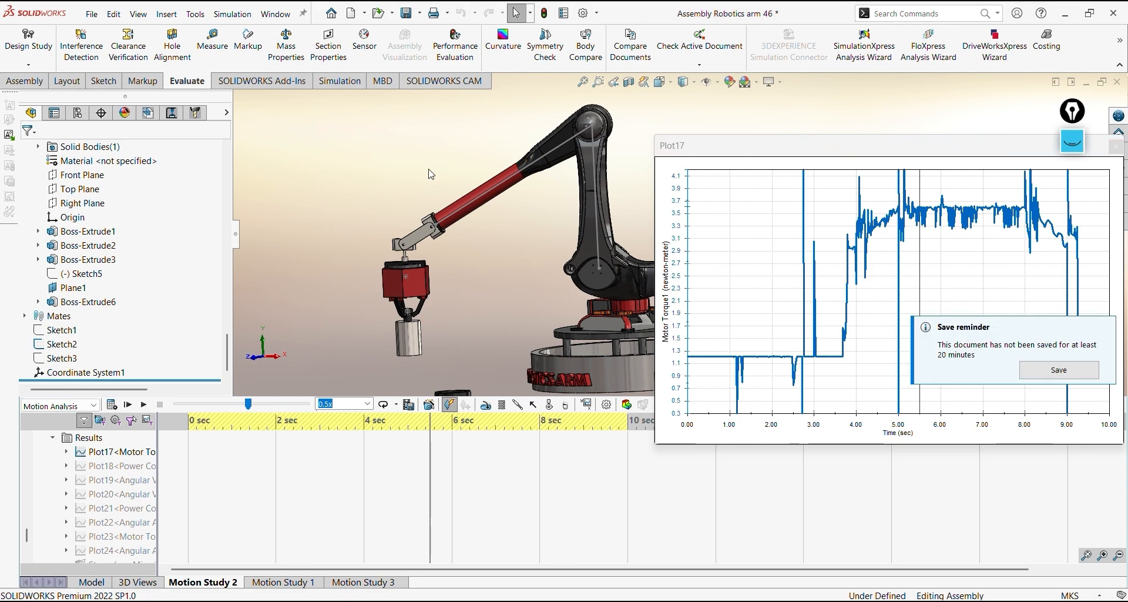
left_click(76, 345)
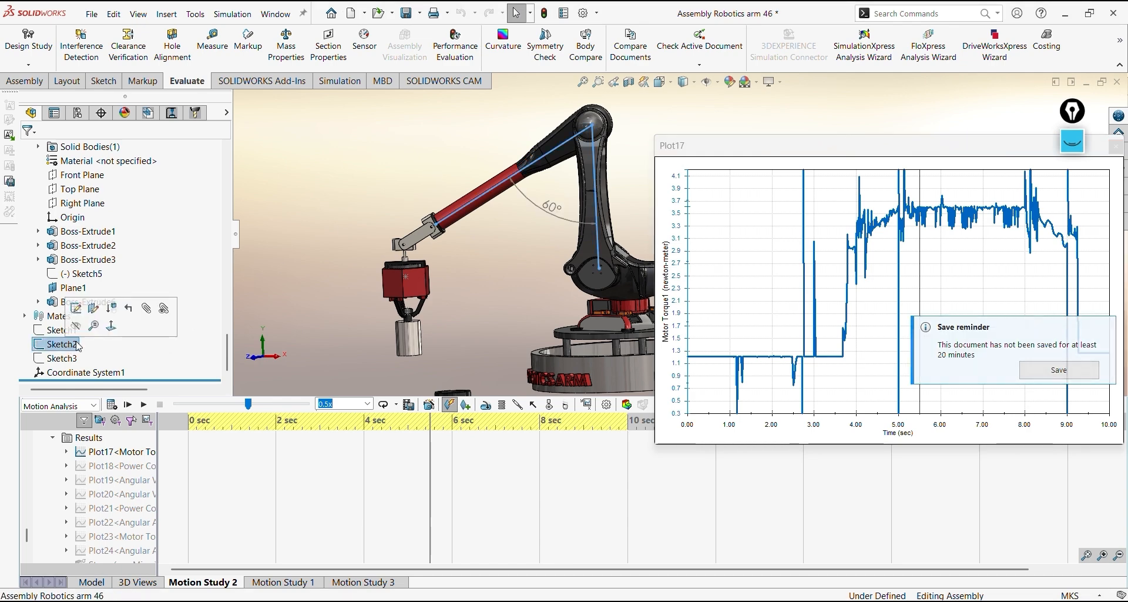
left_click(547, 208)
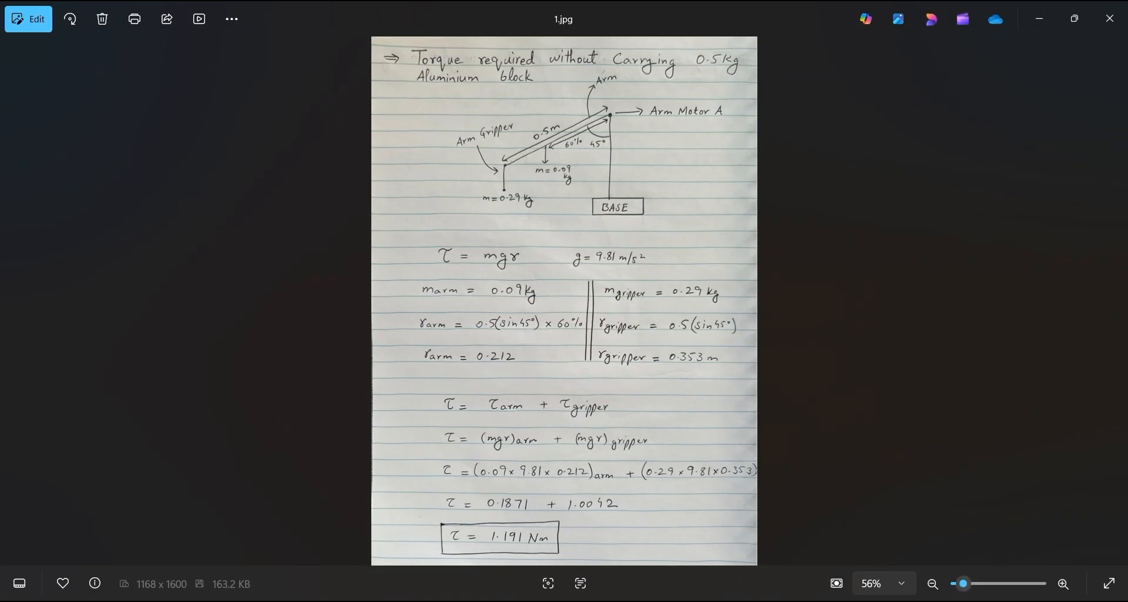
Enlarge the handwritten torque diagram in 1.jpg and launch Epic Pen over it
scroll(607, 247, "up", 5)
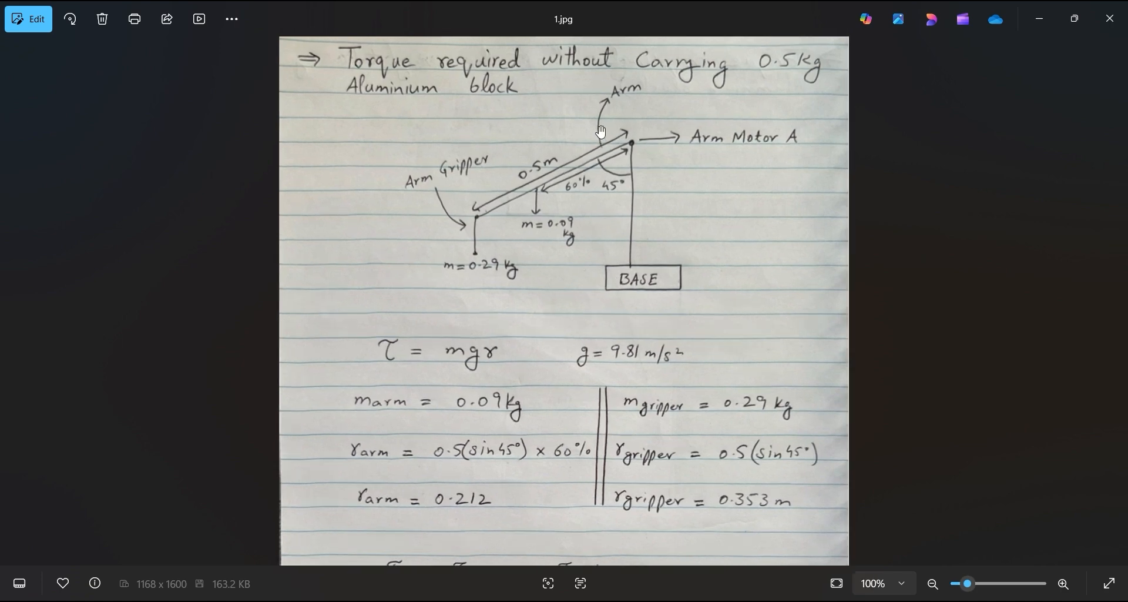
scroll(607, 247, "up", 1)
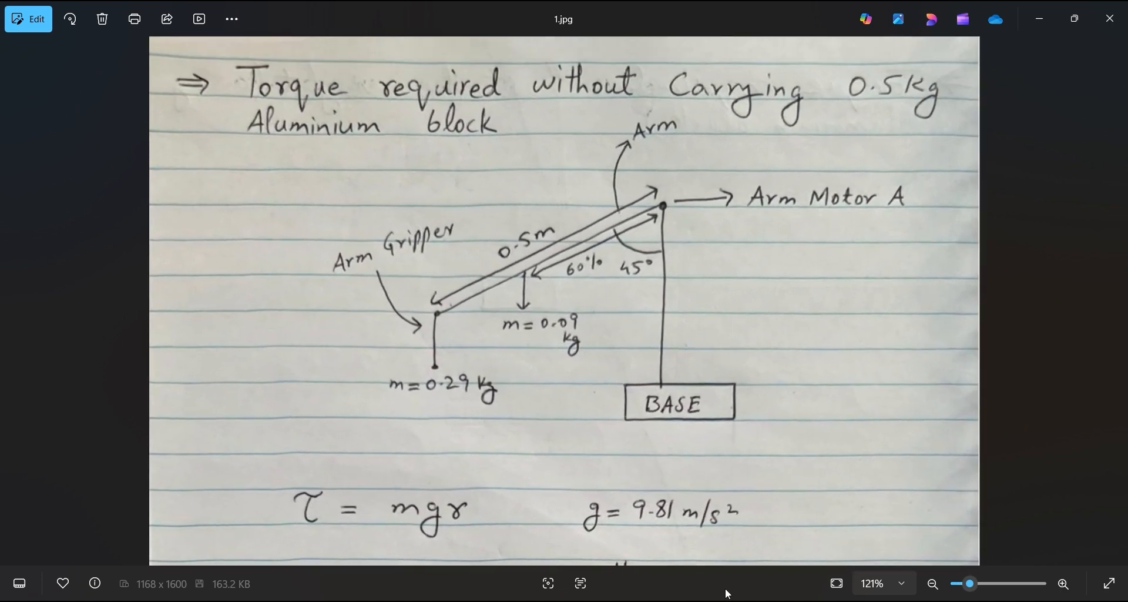
key("super+s")
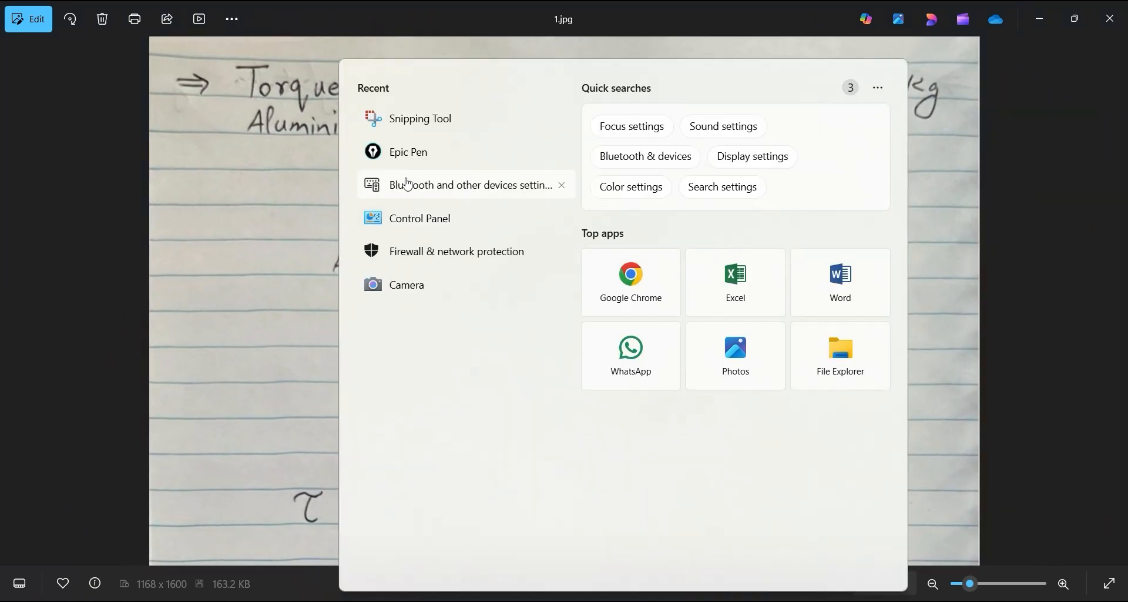
left_click(410, 152)
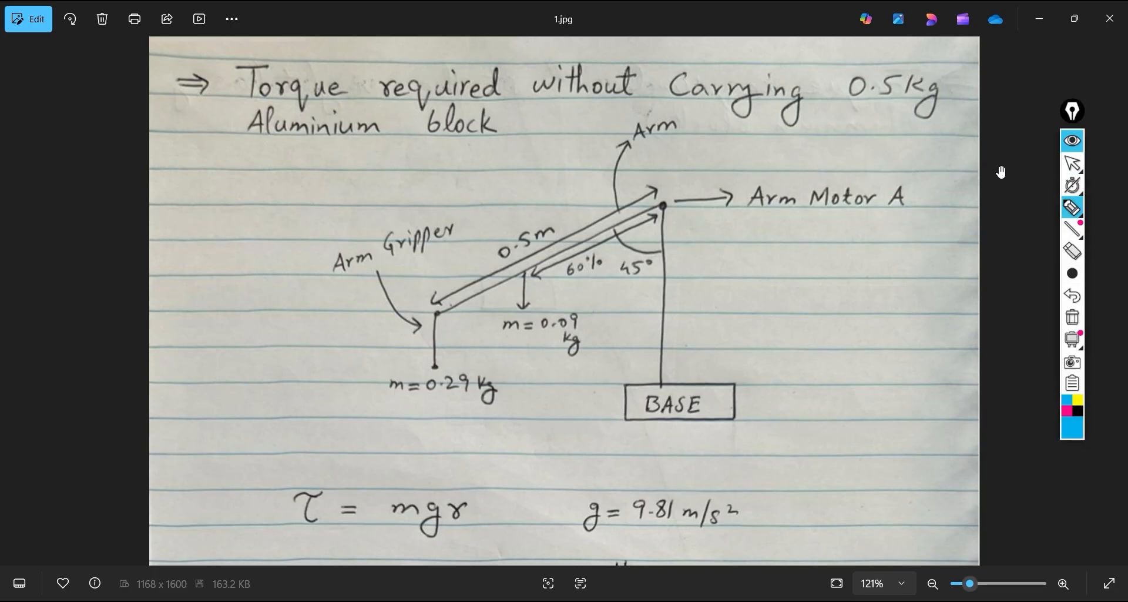
Trace the diagram's upright, arm and gripper lines and circle the 0.29 kg and 0.09 kg masses
left_click_drag(665, 207, 660, 393)
left_click_drag(436, 316, 661, 201)
mouse_move(436, 316)
left_mouse_down()
mouse_move(434, 366)
mouse_move(477, 416)
mouse_move(463, 372)
mouse_move(389, 373)
left_mouse_up()
mouse_move(492, 321)
left_mouse_down()
mouse_move(563, 360)
mouse_move(522, 304)
mouse_move(494, 329)
left_mouse_up()
Trace the 60% distance arrow and the 45° angle arc, and undo the strokes over the 45° label
mouse_move(533, 275)
left_mouse_down()
mouse_move(650, 213)
mouse_move(656, 227)
left_mouse_up()
left_click_drag(532, 275, 550, 282)
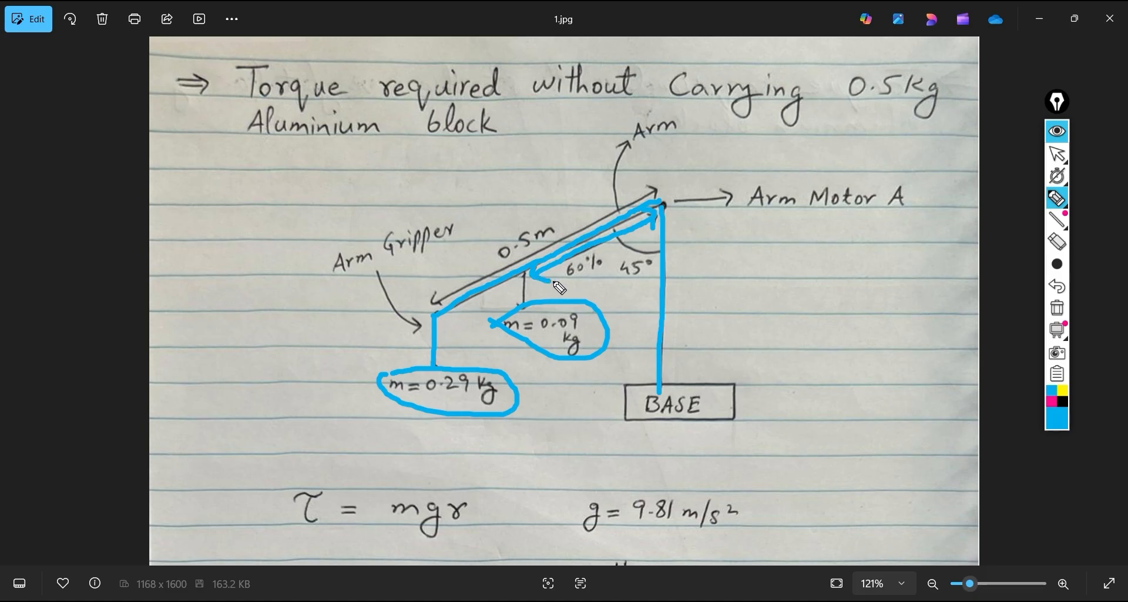
mouse_move(617, 236)
left_mouse_down()
mouse_move(667, 252)
mouse_move(628, 265)
mouse_move(624, 281)
left_mouse_up()
mouse_move(639, 263)
left_mouse_down()
mouse_move(632, 283)
mouse_move(647, 268)
mouse_move(632, 272)
left_mouse_up()
left_click_drag(627, 251, 656, 253)
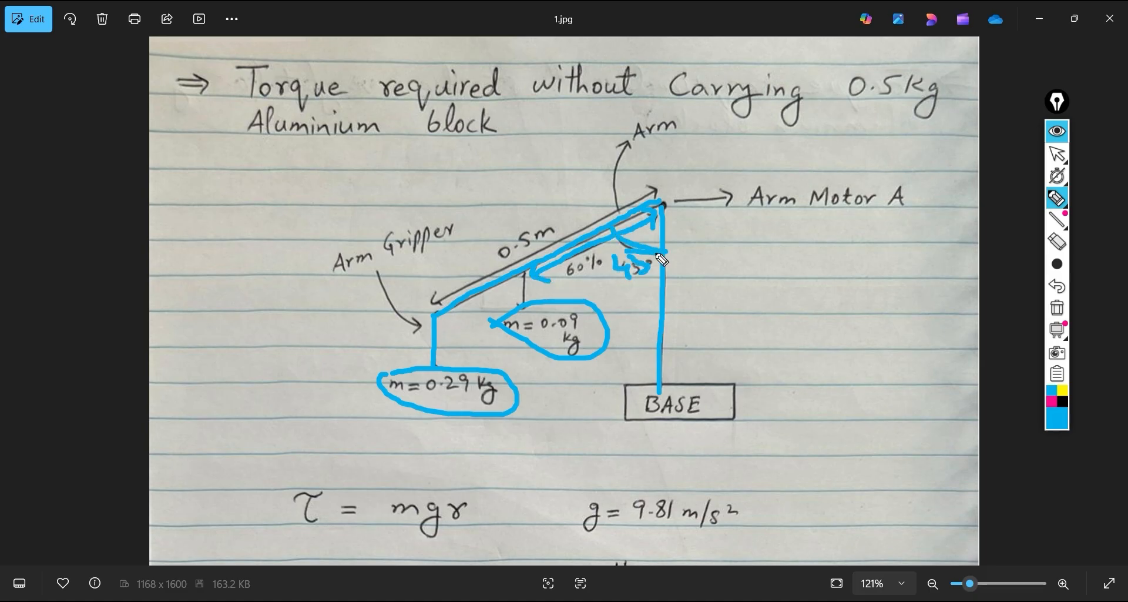
left_click(1065, 298)
left_click(1058, 289)
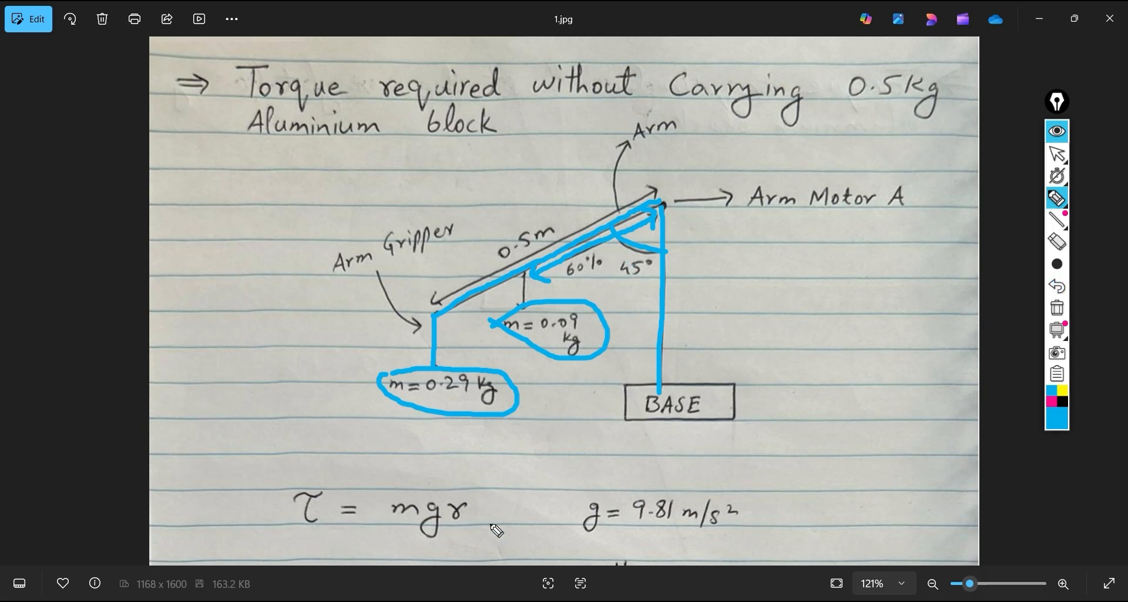
Underline mg and r in the torque formula, bracket mg from above and box g = 9.81 m/s²
left_click(392, 536)
left_click_drag(390, 536, 469, 530)
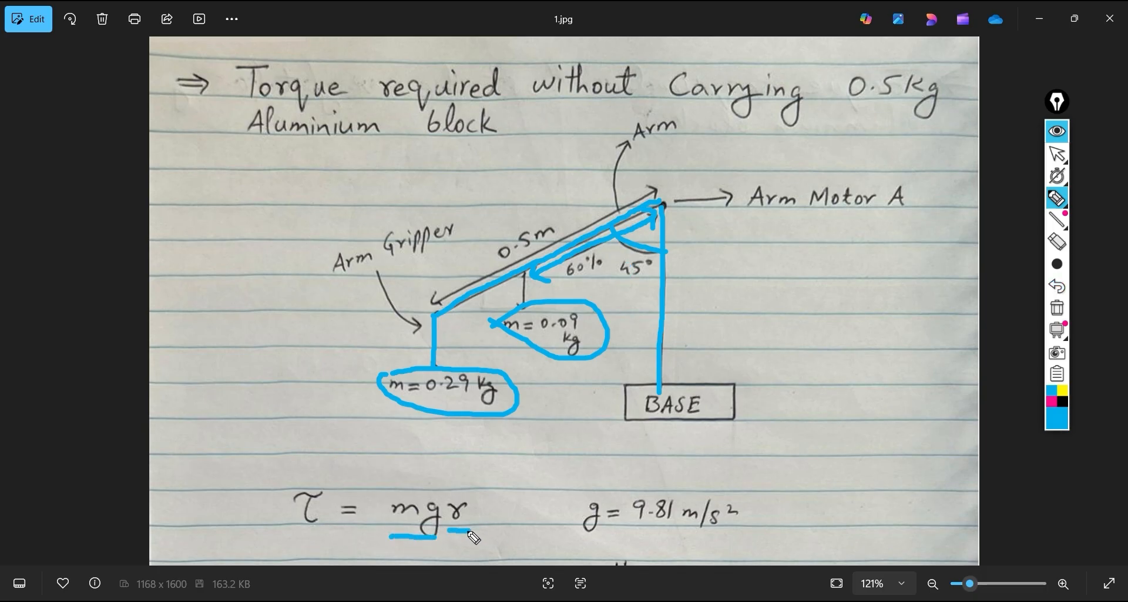
left_click_drag(377, 486, 441, 500)
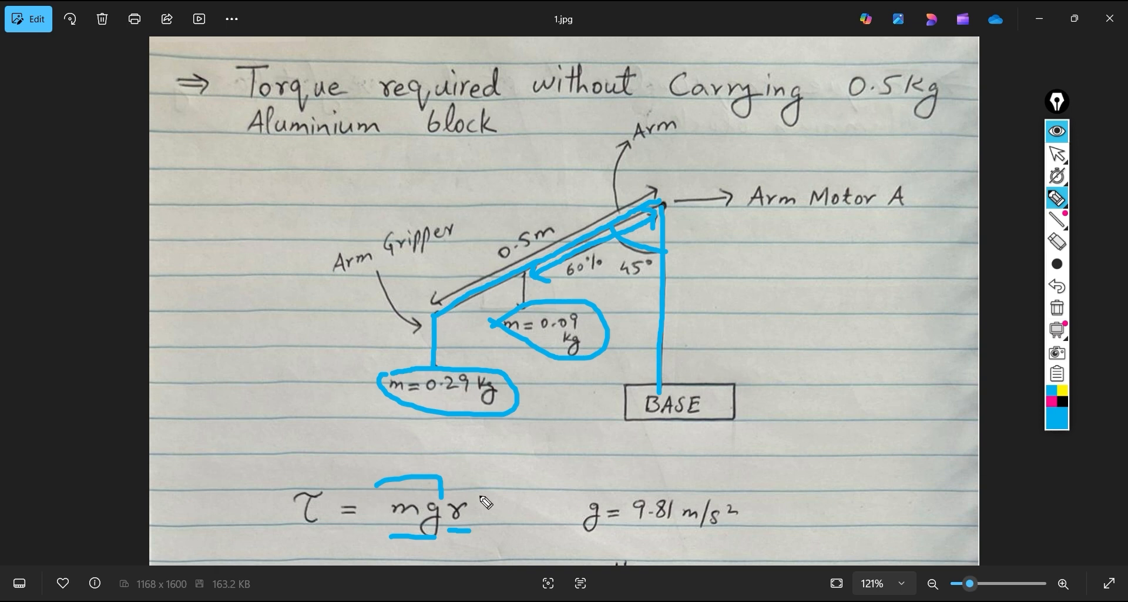
mouse_move(580, 497)
left_mouse_down()
mouse_move(731, 532)
mouse_move(589, 511)
left_mouse_up()
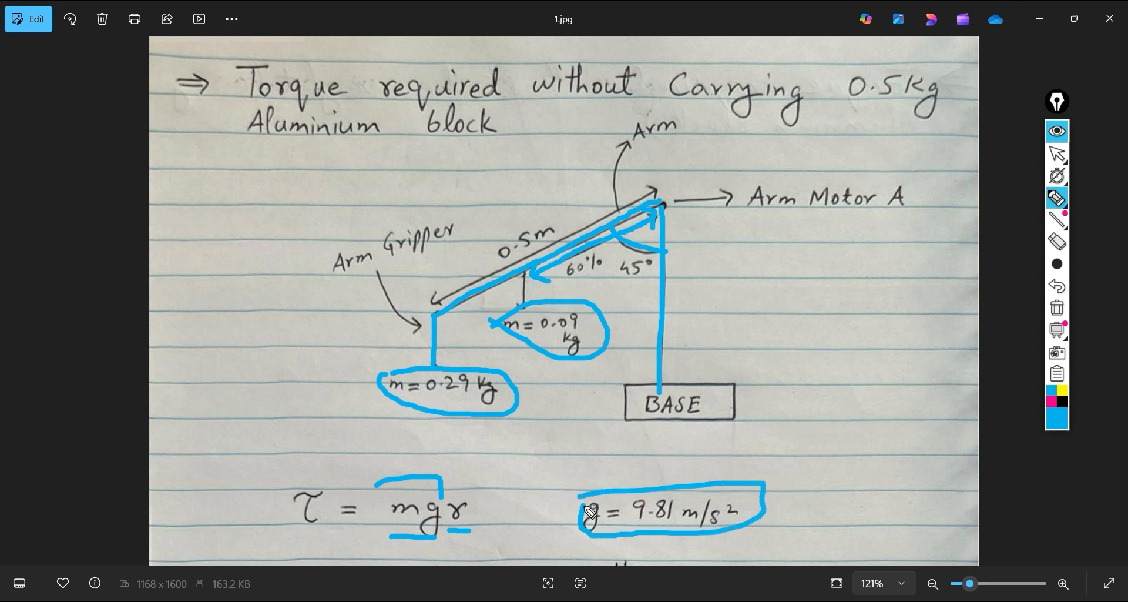
Bring the mass and radius formulas below the diagram into view and clear all pen annotations
left_click(1057, 131)
scroll(630, 330, "down", 1)
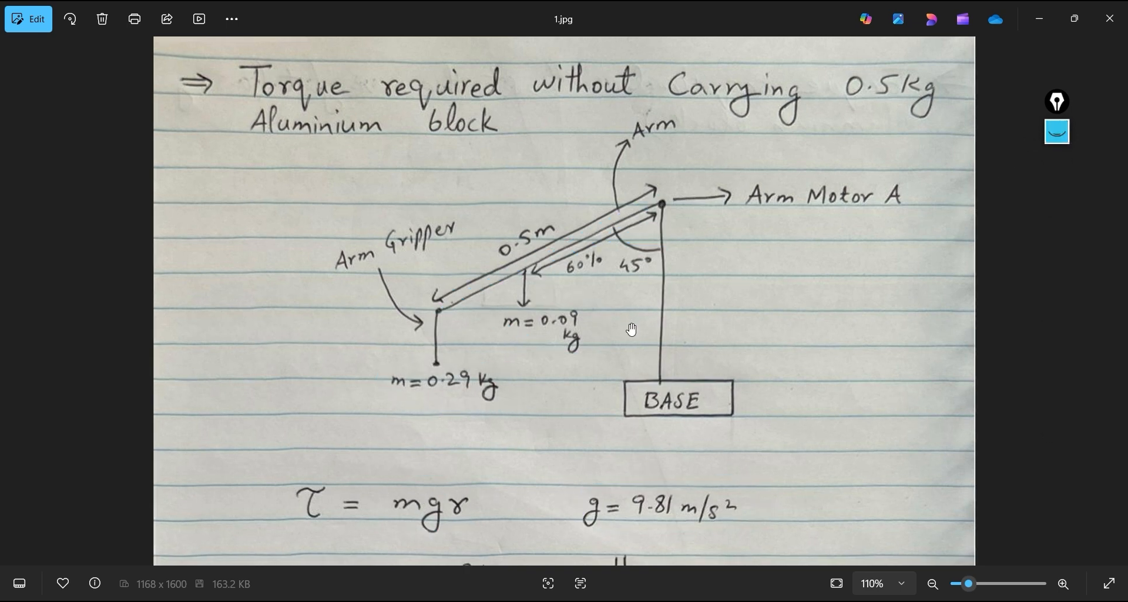
left_click_drag(626, 348, 597, 107)
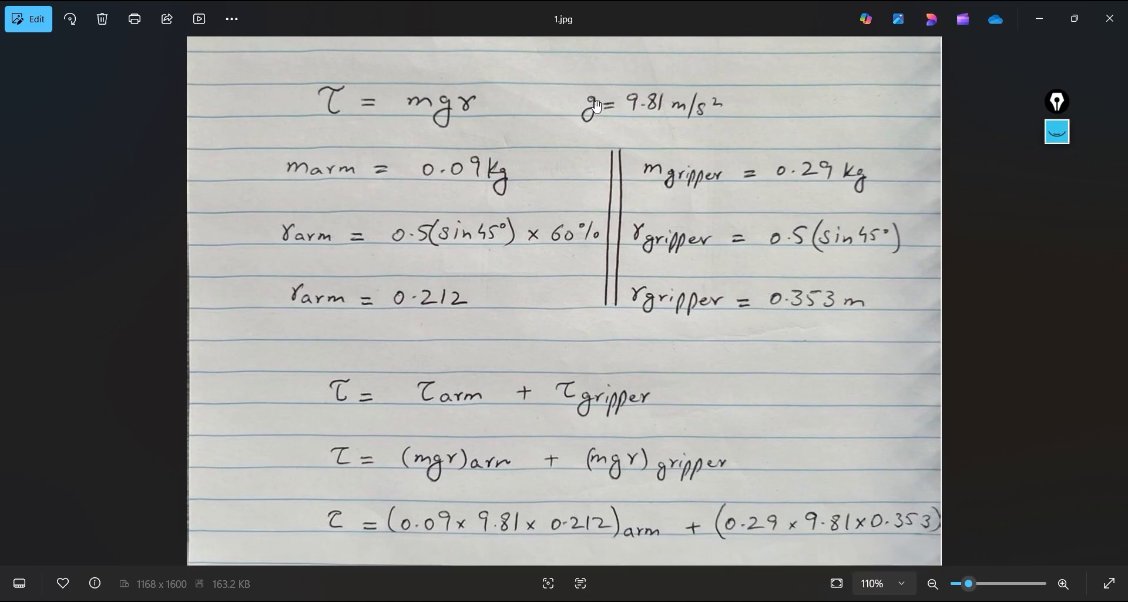
left_click(1057, 131)
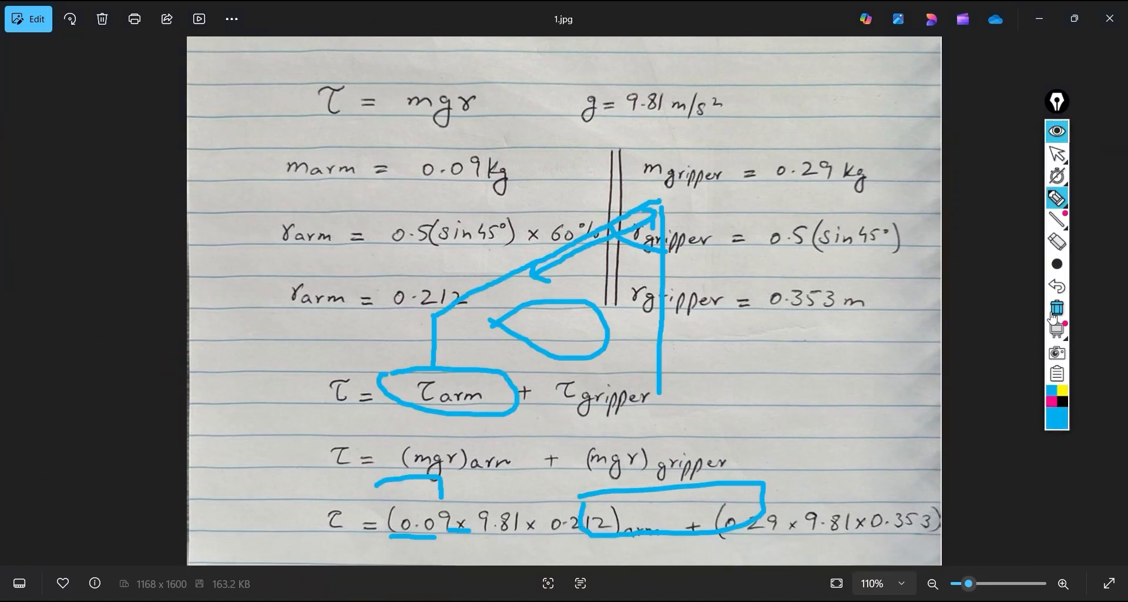
left_click(1057, 288)
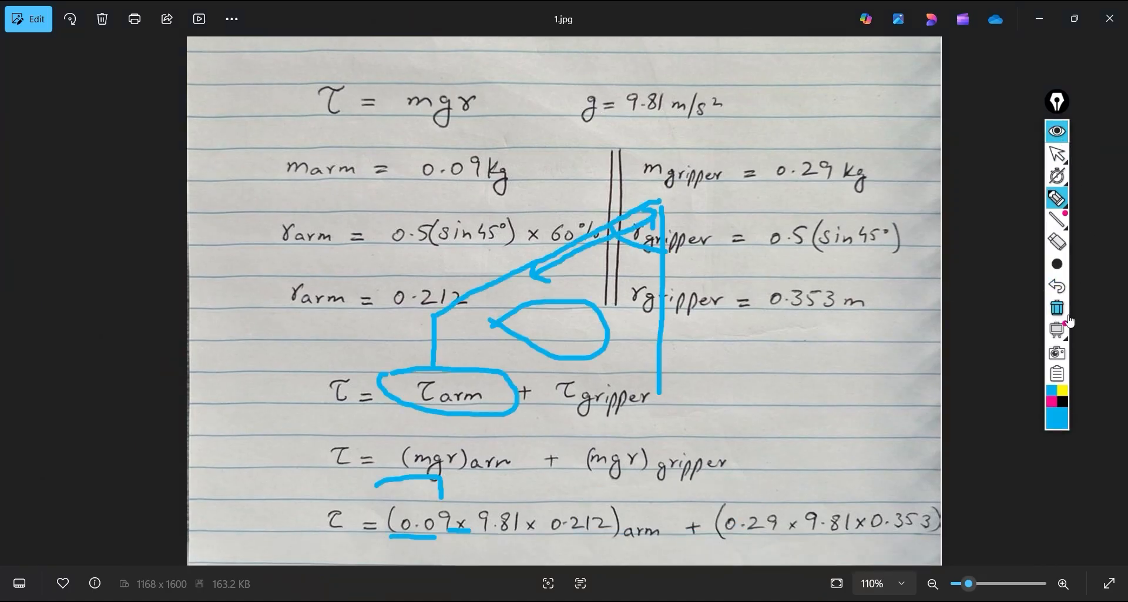
left_click(1057, 308)
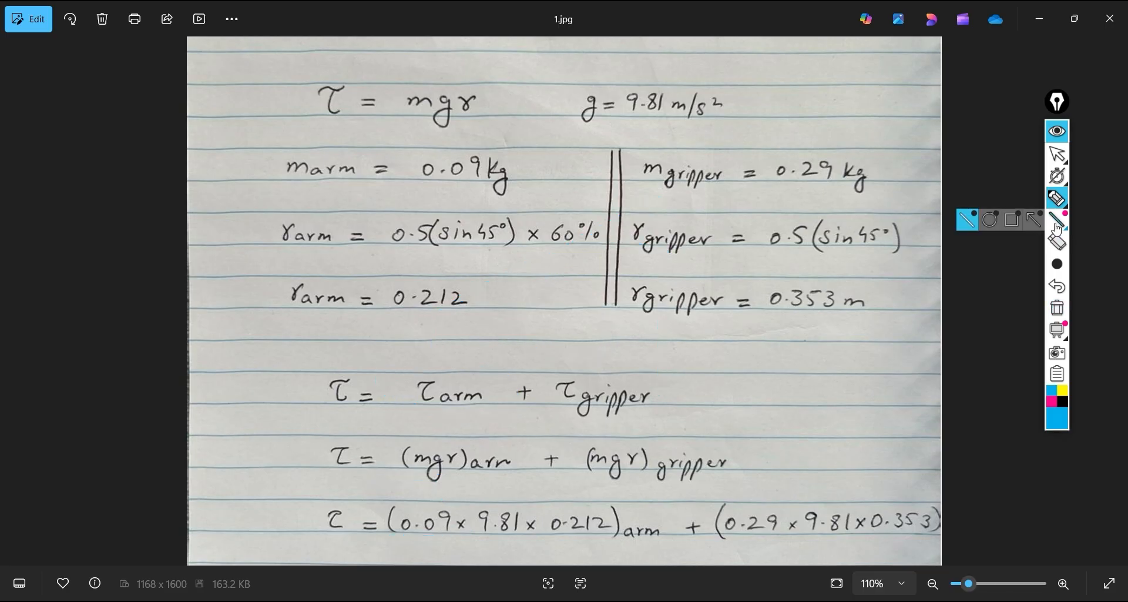
Draw a horizontal line from the arm's mass point to the upright and label its ends A and B
left_click(1057, 198)
left_click(1070, 152)
scroll(738, 189, "down", 3)
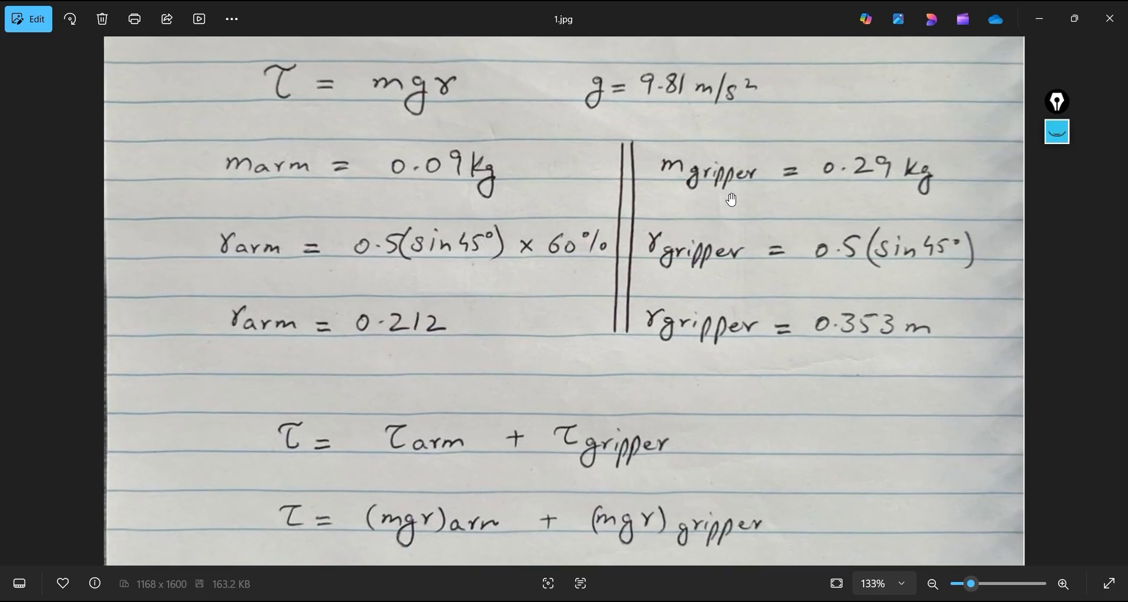
left_click_drag(683, 323, 686, 391)
left_click(1057, 132)
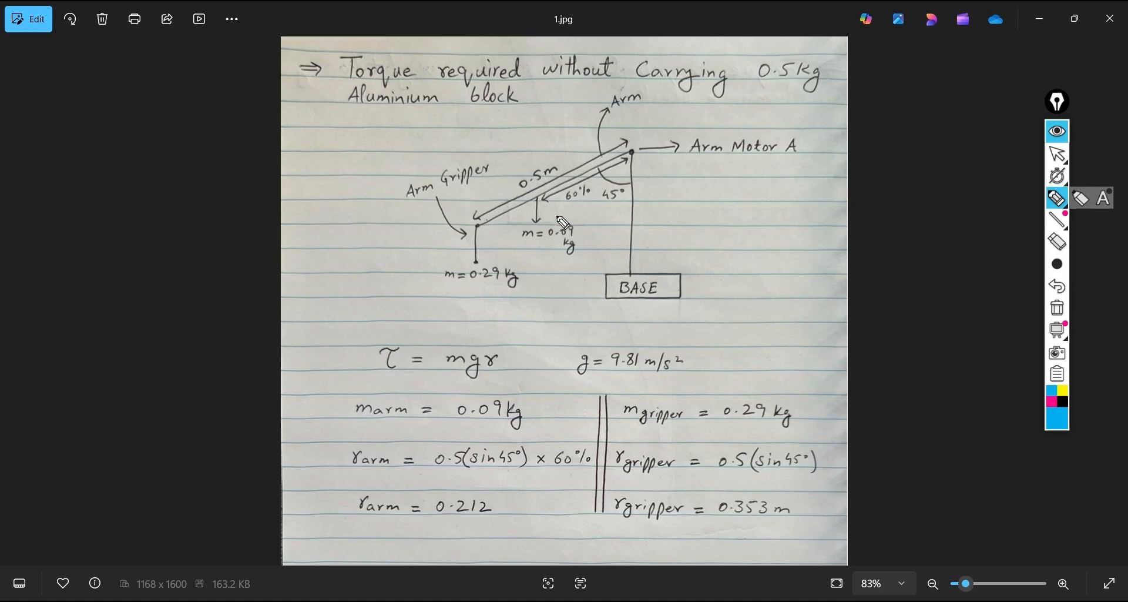
left_click_drag(538, 200, 627, 201)
mouse_move(515, 175)
left_mouse_down()
mouse_move(516, 193)
mouse_move(524, 180)
left_mouse_up()
mouse_move(649, 188)
left_mouse_down()
mouse_move(644, 201)
mouse_move(661, 201)
mouse_move(636, 209)
left_mouse_up()
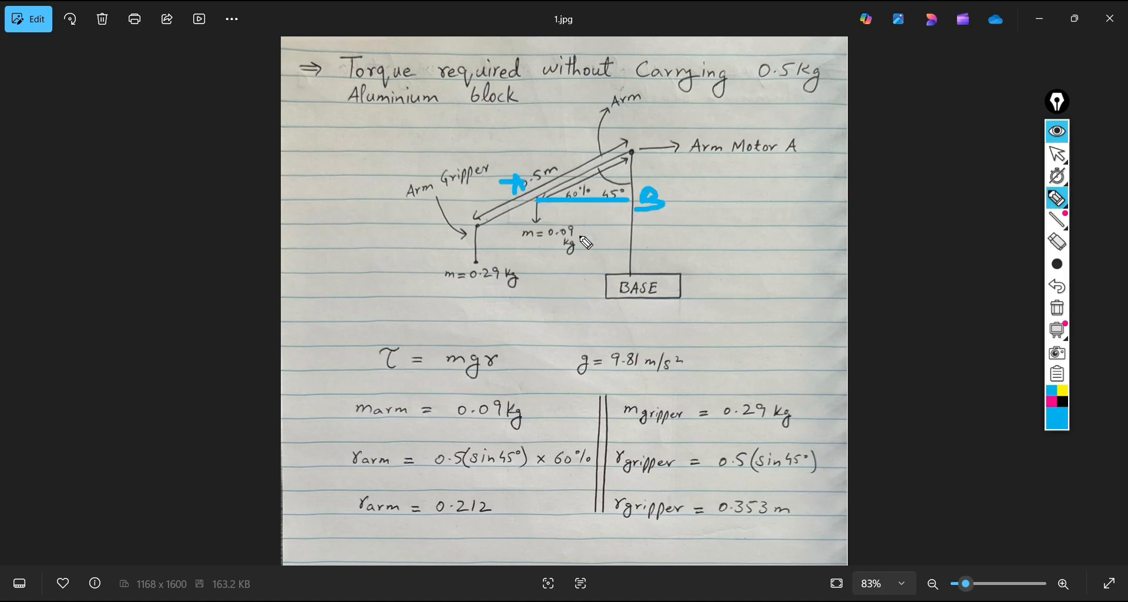
Draw a horizontal line from the gripper end of the arm to the upright and label its ends C and D
left_click(482, 226)
mouse_move(480, 226)
left_mouse_down()
mouse_move(629, 225)
mouse_move(456, 221)
mouse_move(467, 226)
left_mouse_up()
left_click_drag(643, 221, 654, 240)
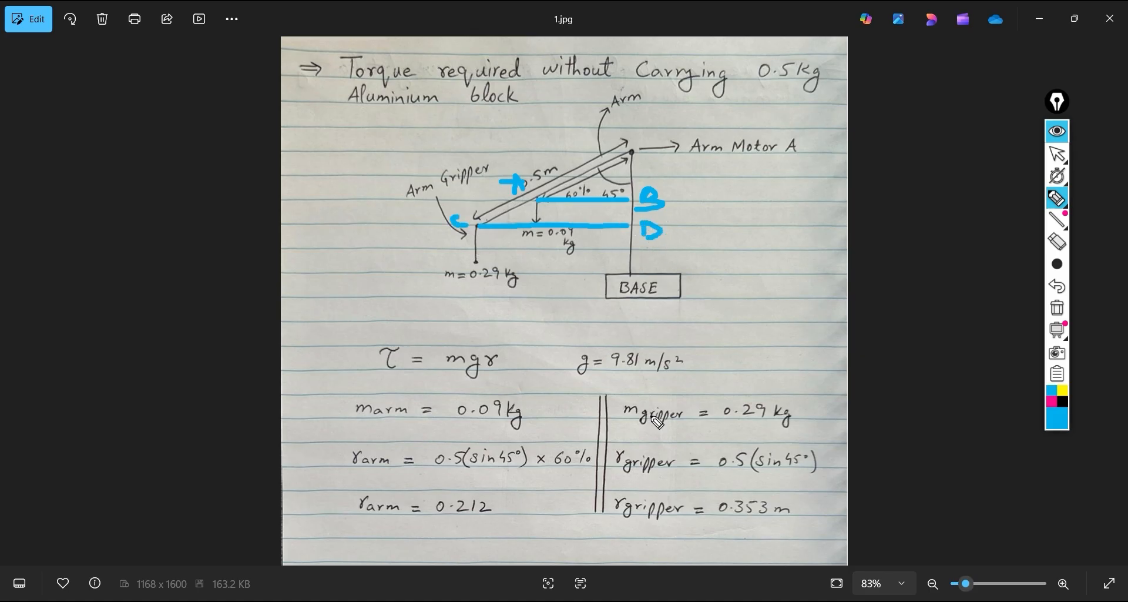
Write CD beside r gripper and AB beside r arm, circle 0.5(sin45°) for the gripper and underline sin45° for the arm
mouse_move(647, 432)
left_mouse_down()
mouse_move(646, 442)
mouse_move(658, 429)
mouse_move(670, 437)
mouse_move(652, 442)
left_mouse_up()
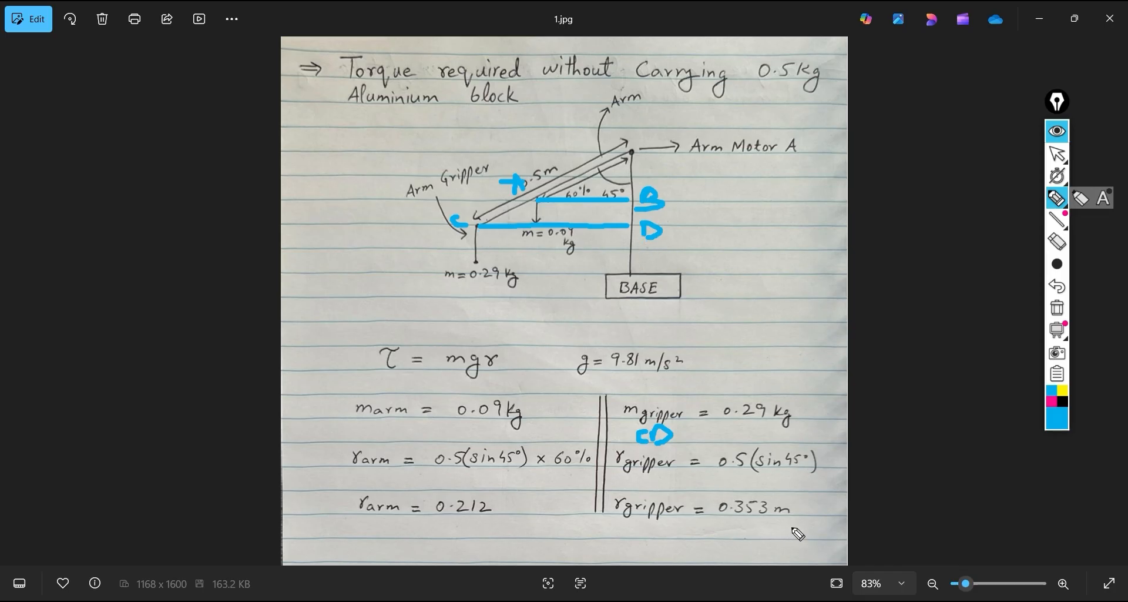
mouse_move(719, 463)
left_mouse_down()
mouse_move(745, 448)
mouse_move(826, 479)
mouse_move(723, 473)
mouse_move(726, 457)
left_mouse_up()
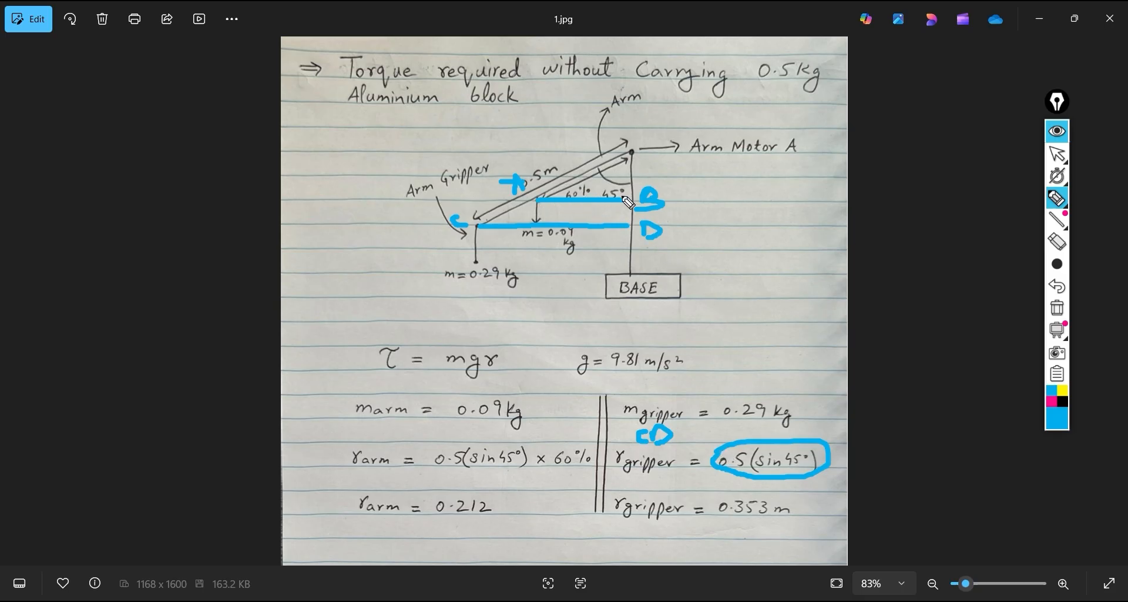
mouse_move(323, 463)
left_mouse_down()
mouse_move(347, 432)
mouse_move(350, 450)
left_mouse_up()
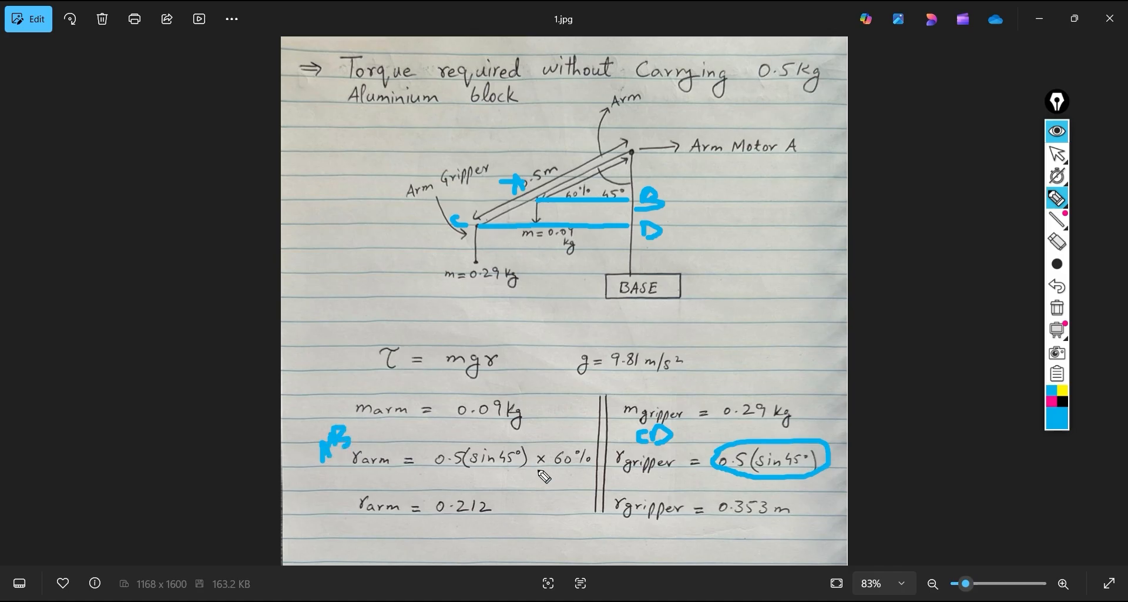
left_click_drag(486, 470, 516, 470)
Fit the whole 1.jpg calculation page in view and clear the AB and CD annotations
left_click(1057, 130)
scroll(662, 293, "down", 2)
scroll(662, 294, "down", 6)
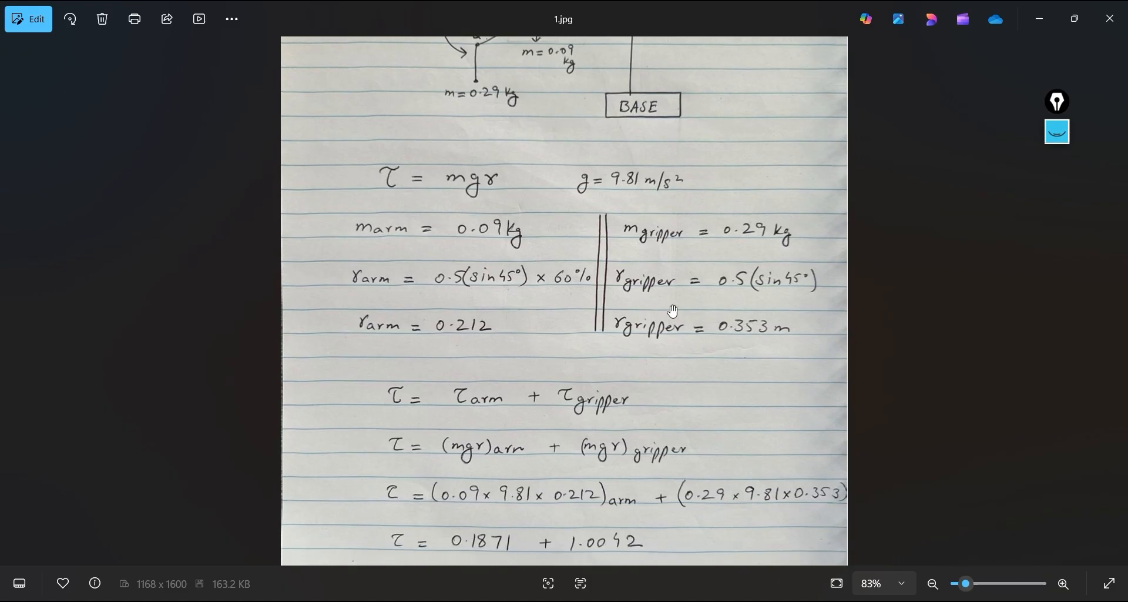
scroll(675, 282, "down", 2, "ctrl")
scroll(676, 279, "down", 1, "ctrl")
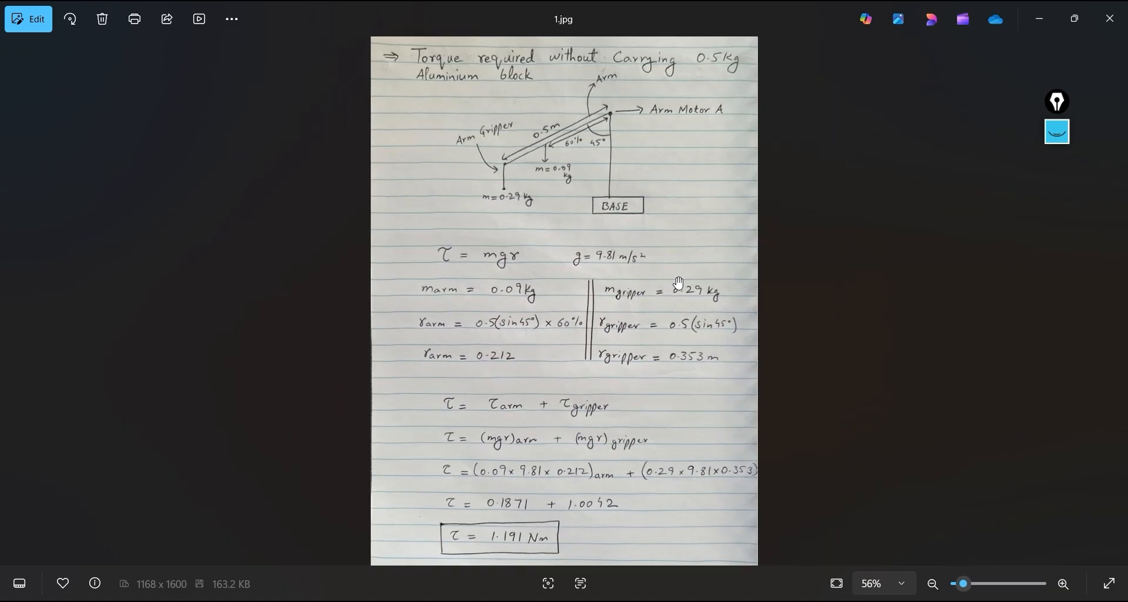
left_click(1057, 132)
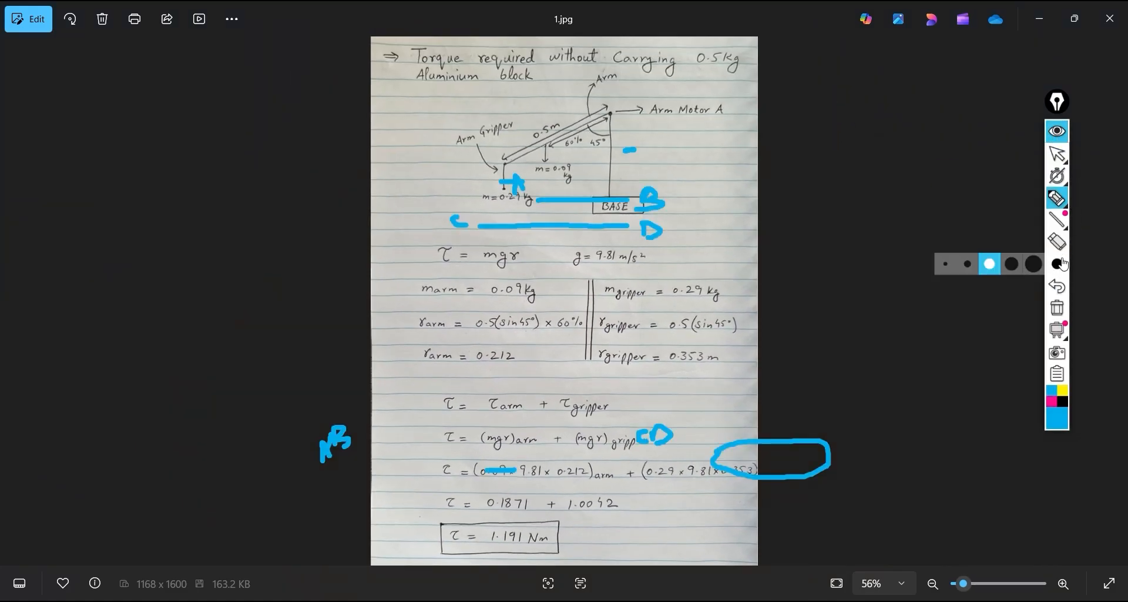
left_click(1063, 250)
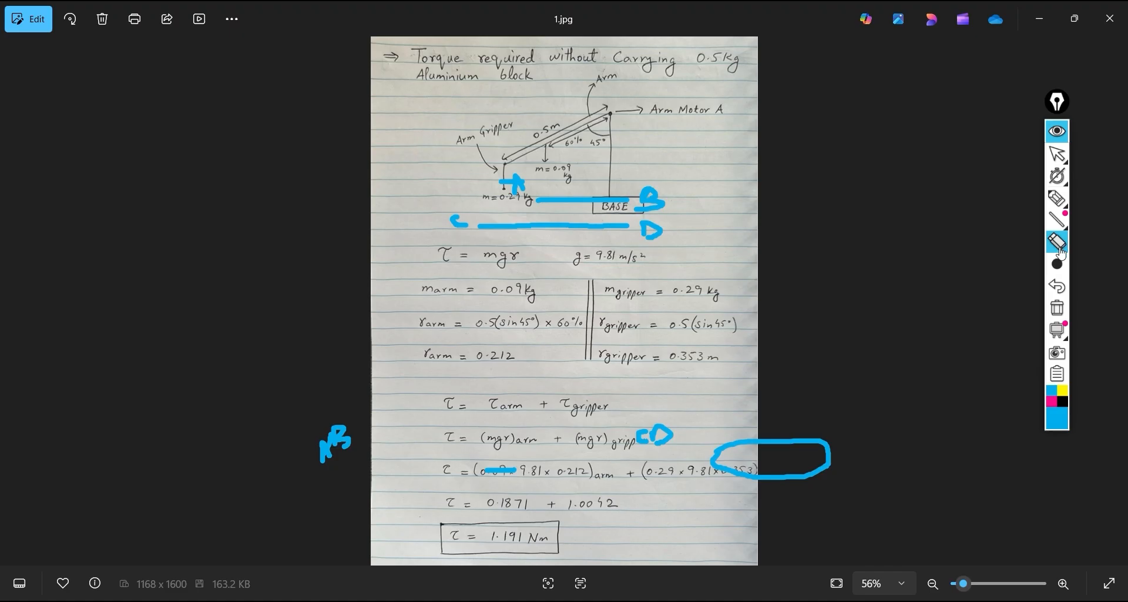
left_click(1059, 312)
Mark the arm motor joint, circle the 0.29 kg and 0.09 kg masses, and draw a curved arrow from τ gripper to the substituted values
left_click(1056, 199)
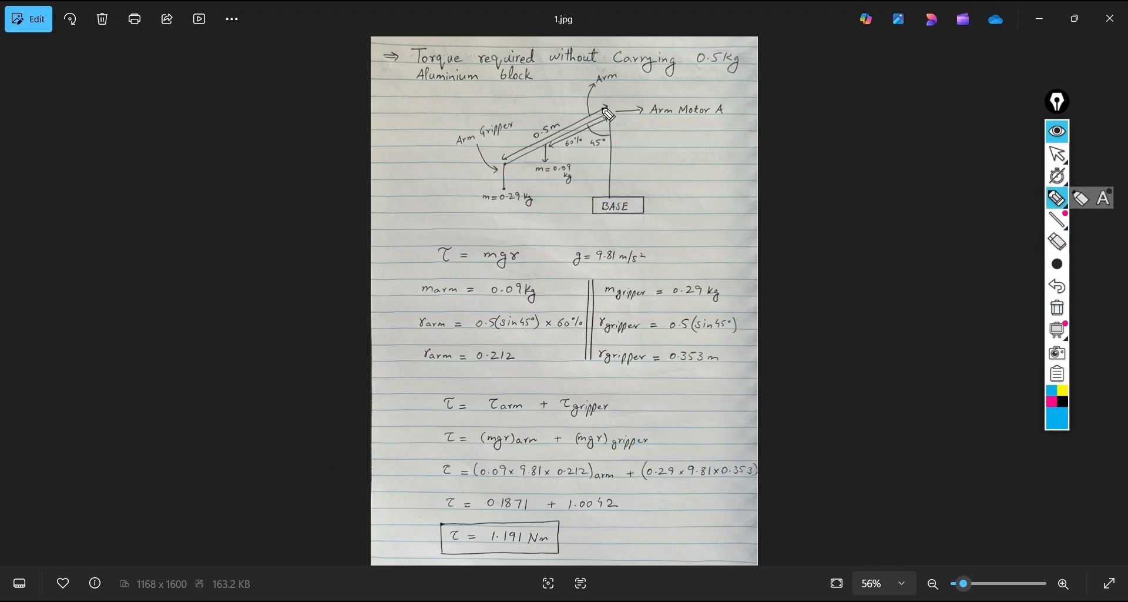
left_click_drag(608, 109, 609, 121)
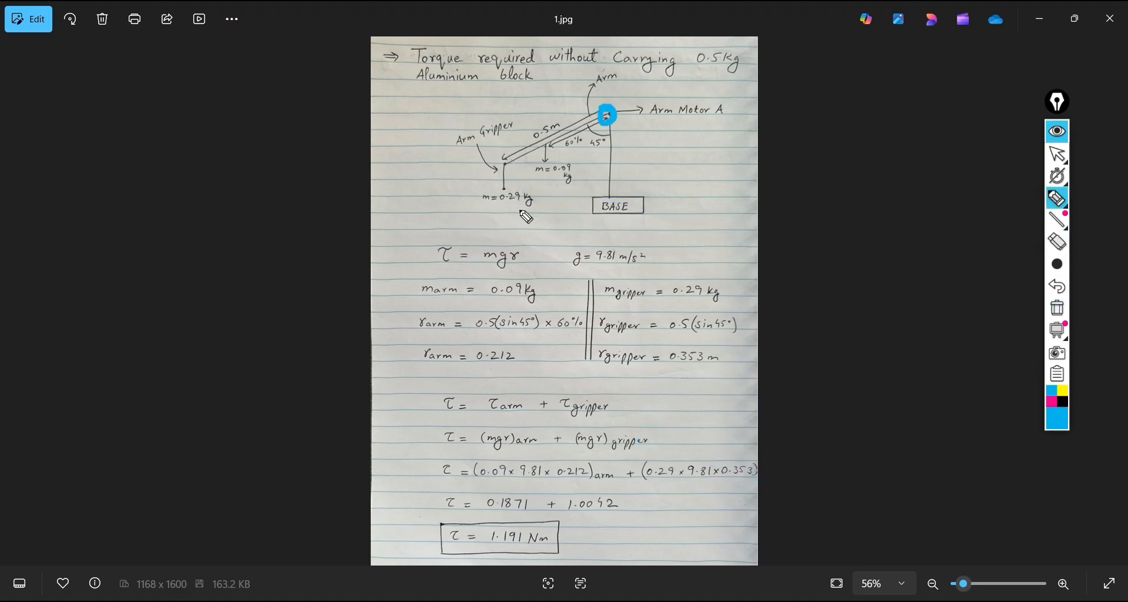
mouse_move(475, 191)
left_mouse_down()
mouse_move(538, 213)
mouse_move(483, 193)
left_mouse_up()
mouse_move(530, 164)
left_mouse_down()
mouse_move(548, 180)
mouse_move(583, 159)
mouse_move(536, 169)
left_mouse_up()
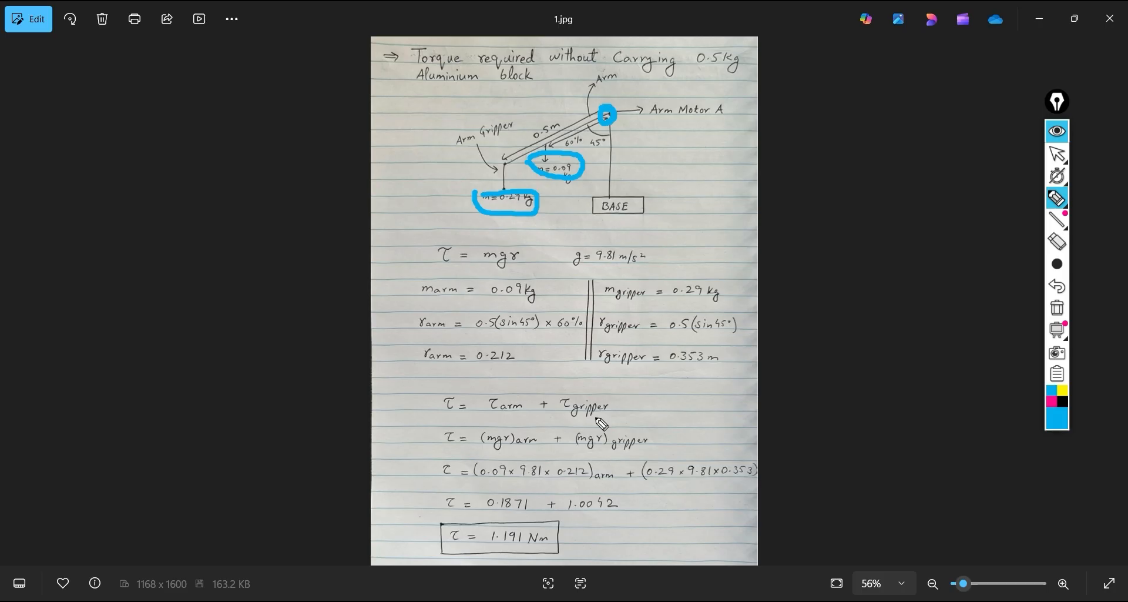
mouse_move(613, 422)
left_mouse_down()
mouse_move(646, 453)
mouse_move(634, 470)
left_mouse_up()
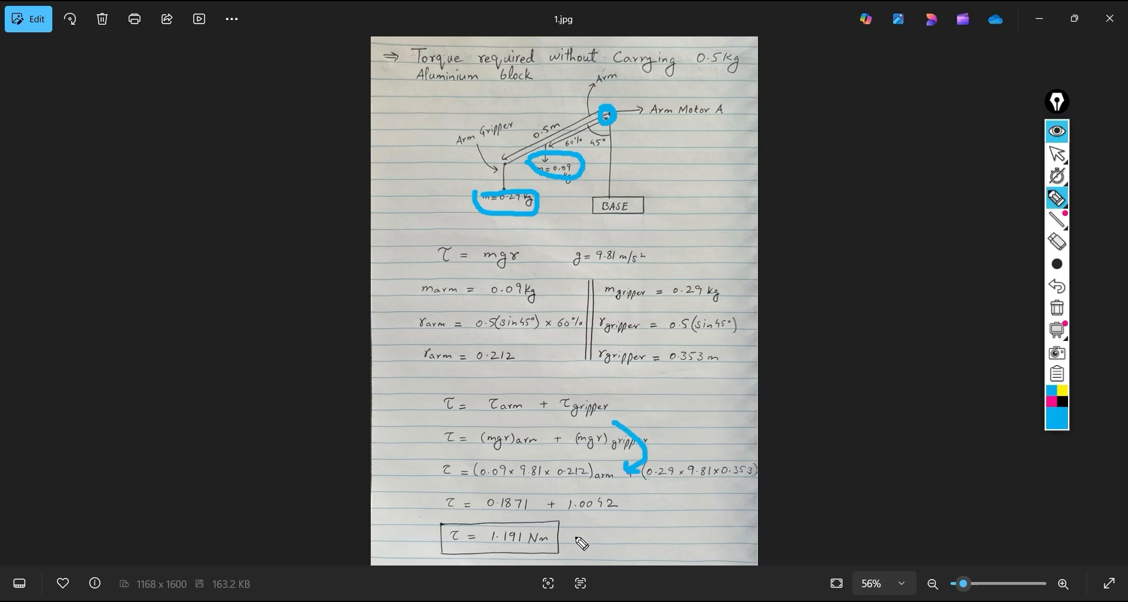
Switch to SOLIDWORKS and compare Plot17's motor torque at 2.30 sec and just after 3 sec with the handwritten result in 1.jpg
left_click(1057, 131)
key("alt+Tab")
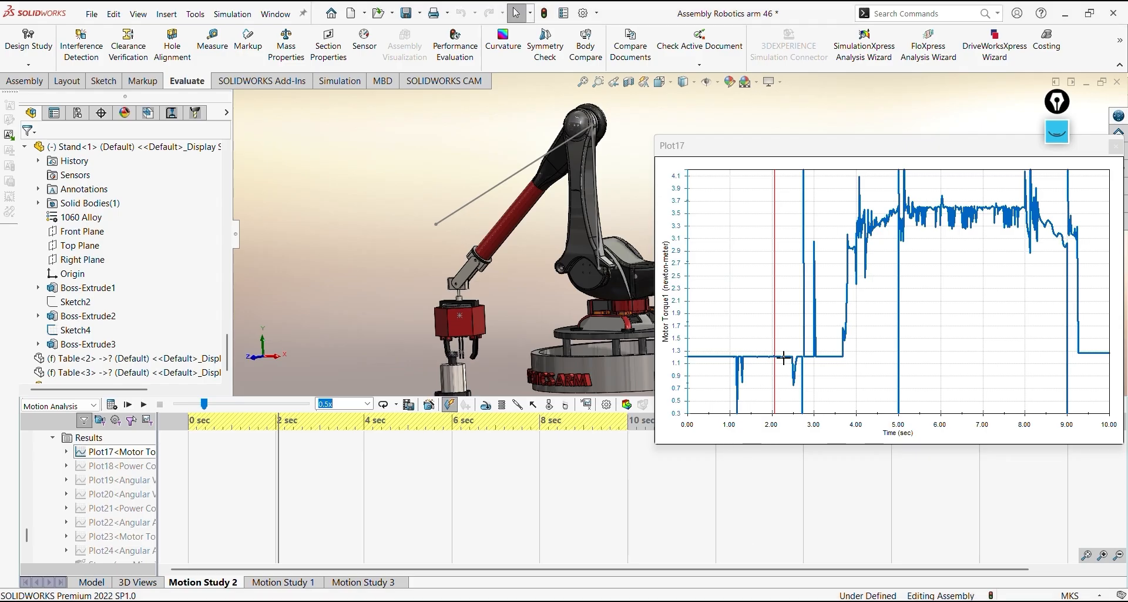
left_click(787, 363)
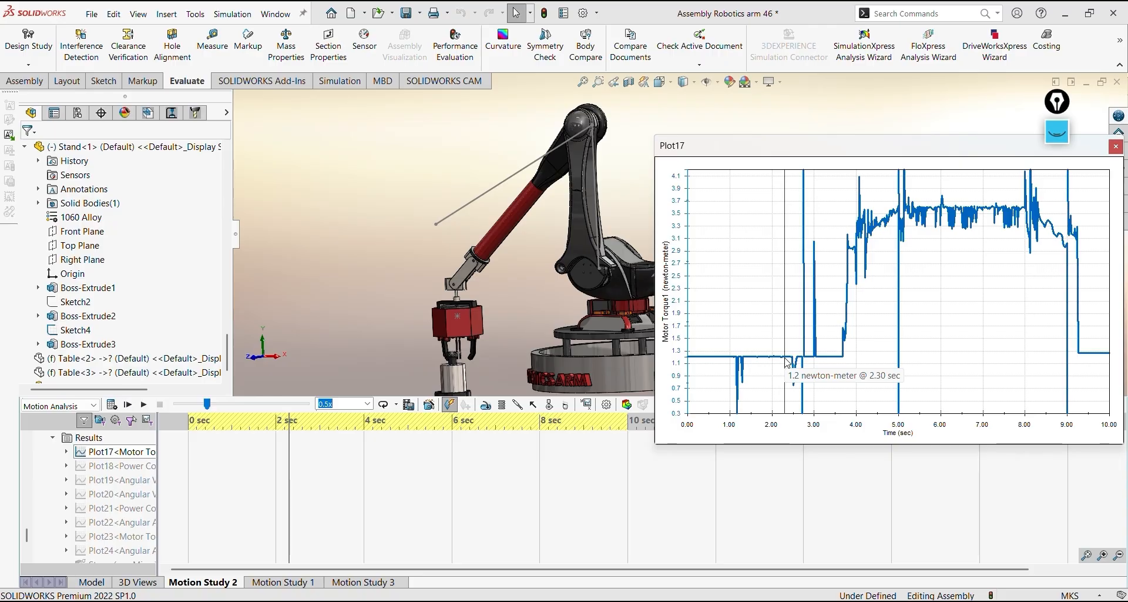
key("alt+Tab")
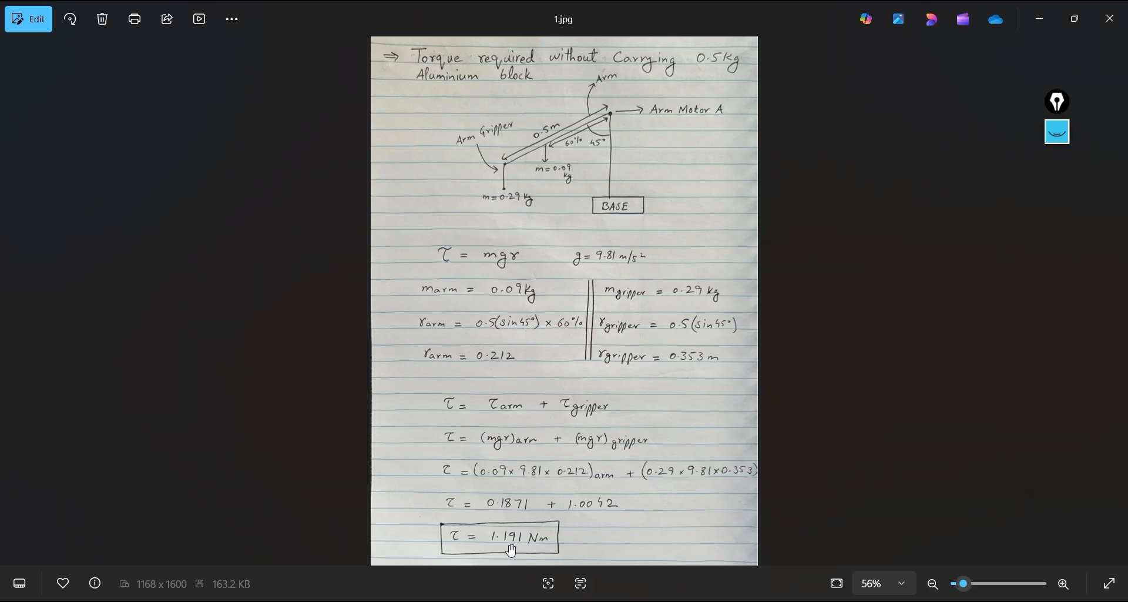
key("alt+Tab")
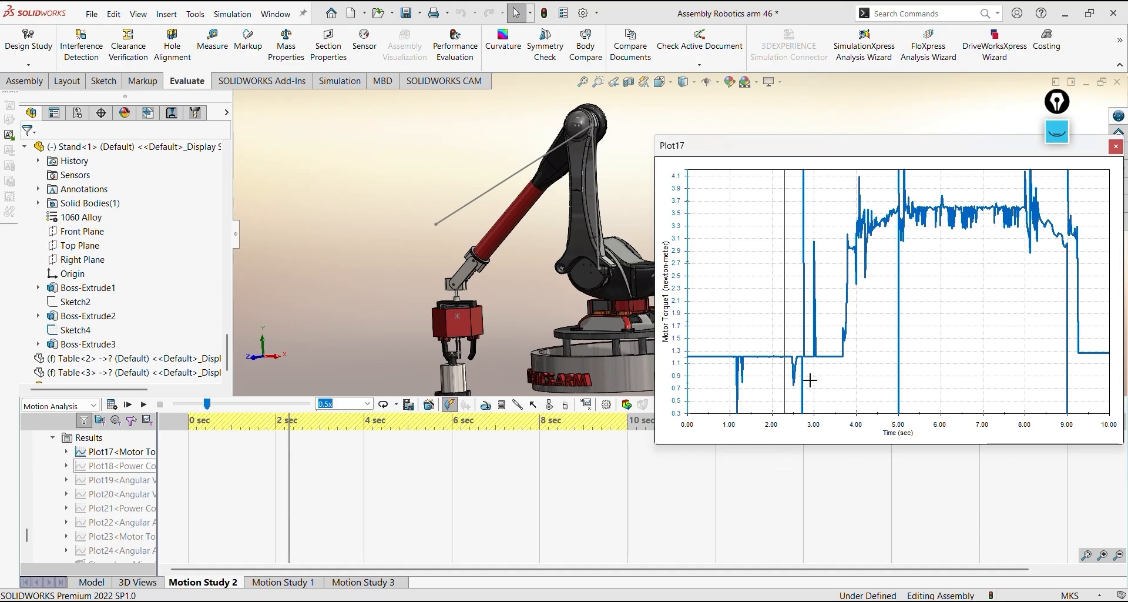
left_click(825, 356)
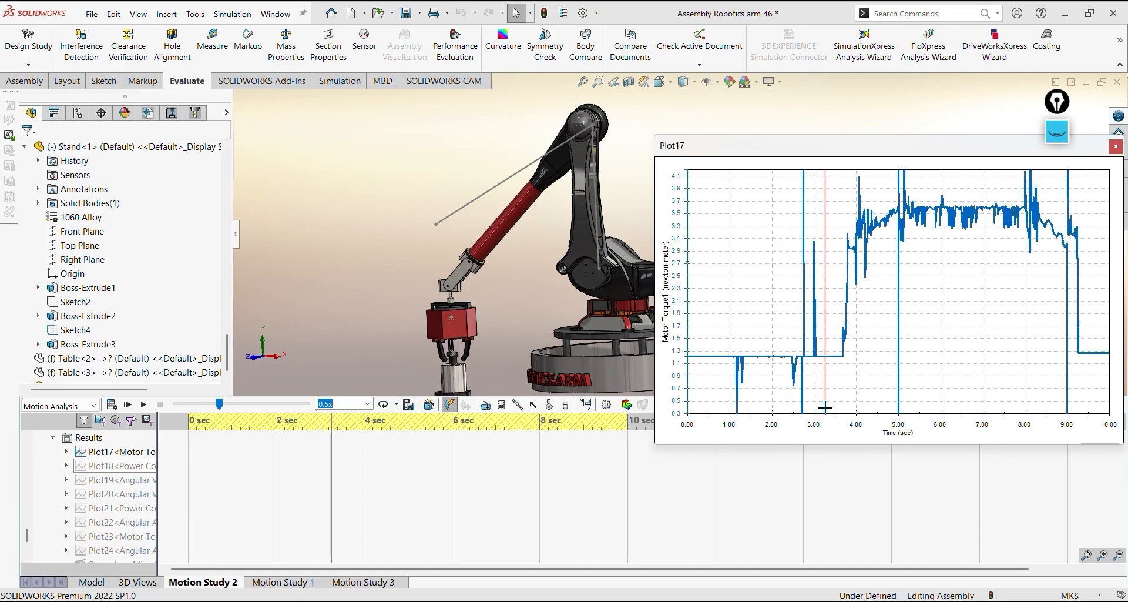
Switch to the handwritten notes, show 2.jpg slightly enlarged and clear the old pen annotations
key("alt+Tab")
key("Right")
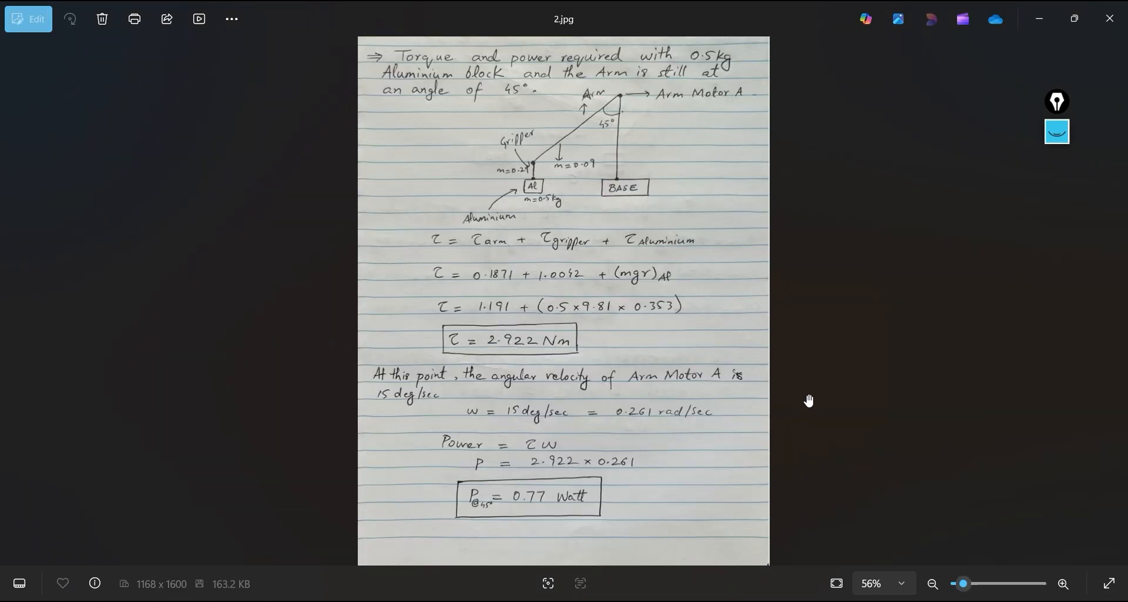
scroll(611, 225, "up", 1)
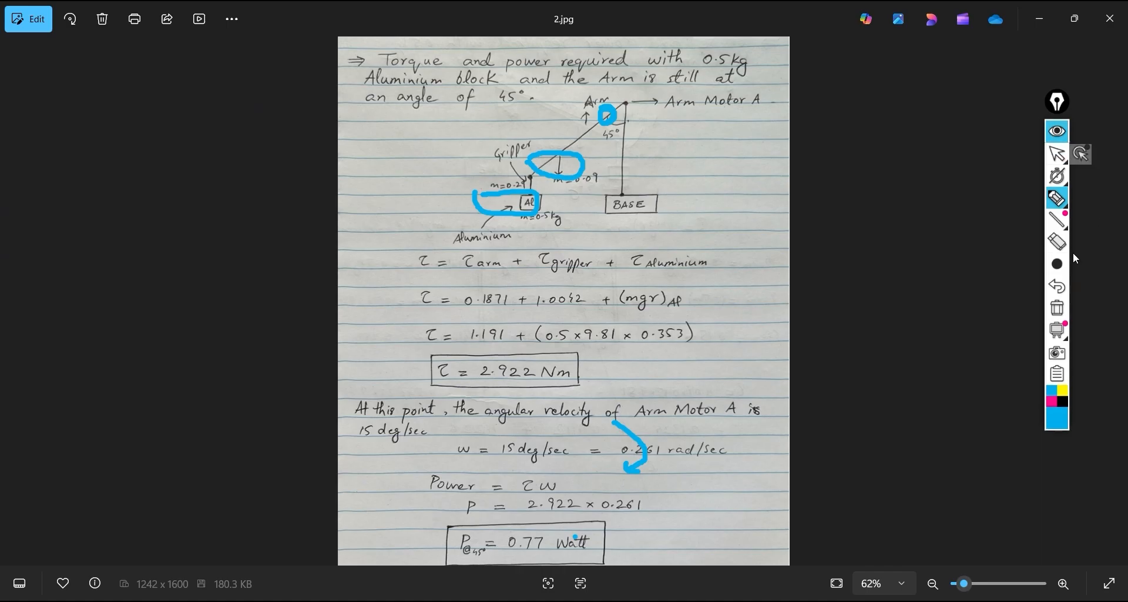
left_click(1058, 241)
left_click(1066, 310)
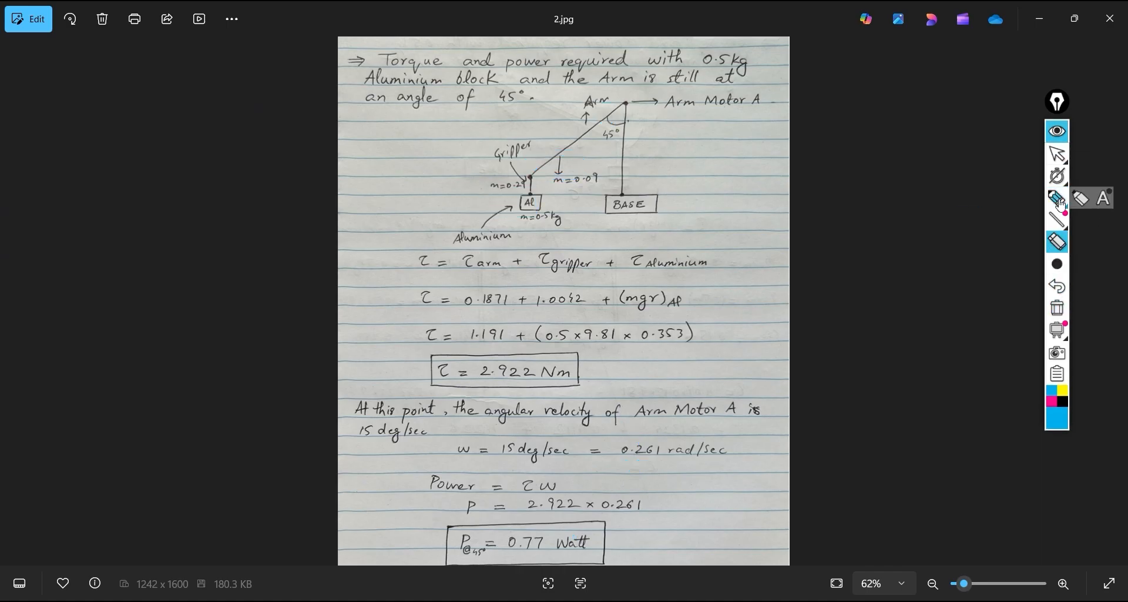
Outline the arm and gripper torque terms together with their values and box their sum 1.191
left_click(1058, 198)
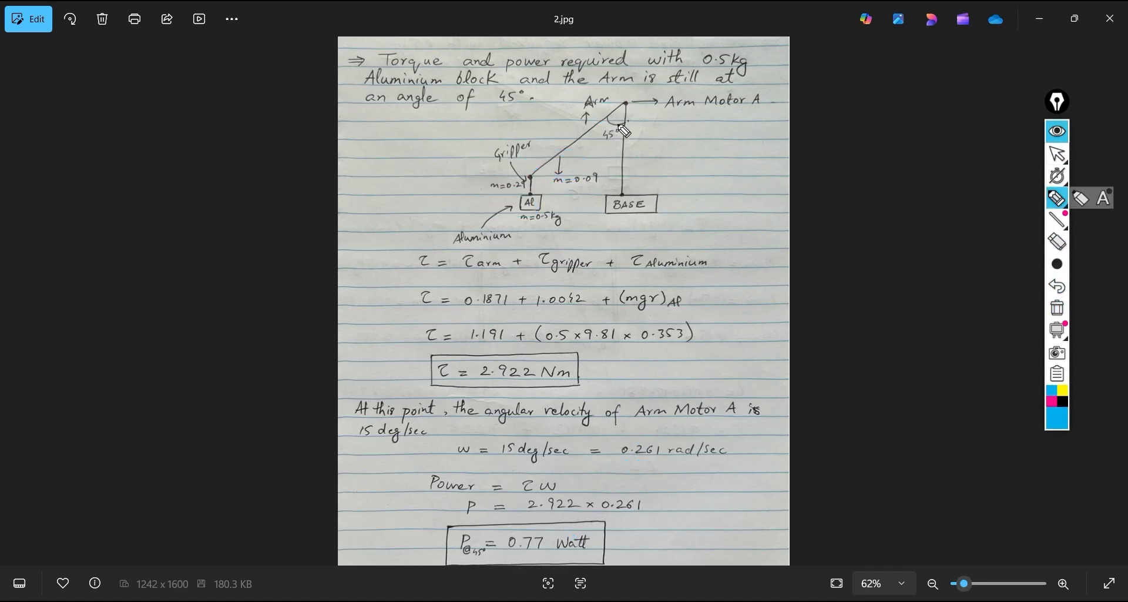
mouse_move(444, 245)
left_mouse_down()
mouse_move(600, 280)
mouse_move(525, 307)
mouse_move(477, 344)
mouse_move(460, 250)
left_mouse_up()
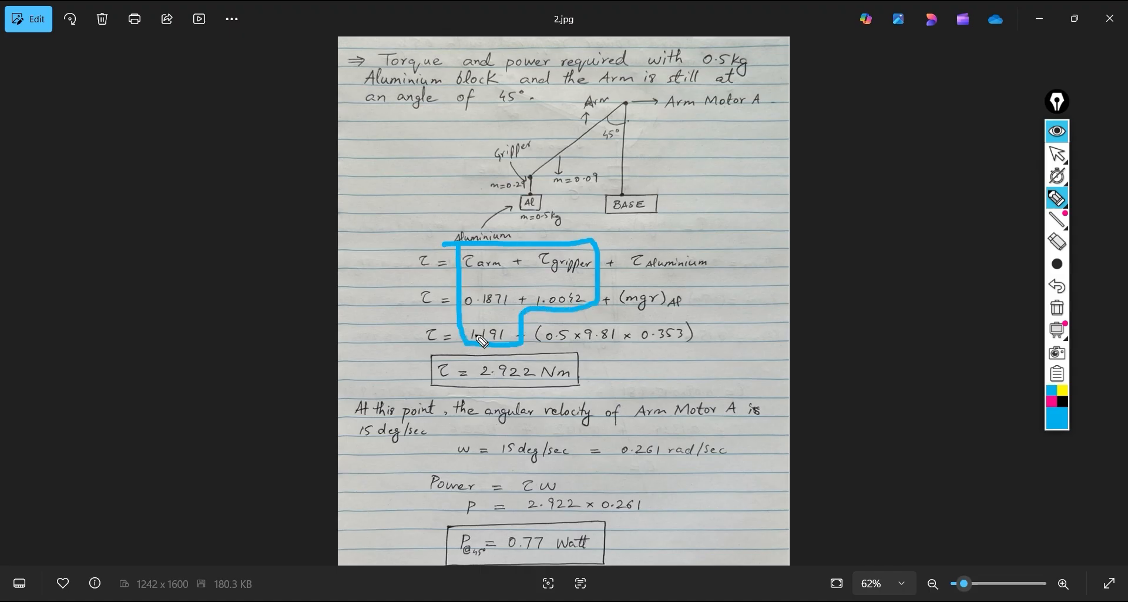
mouse_move(465, 322)
left_mouse_down()
mouse_move(516, 322)
mouse_move(520, 348)
mouse_move(472, 346)
left_mouse_up()
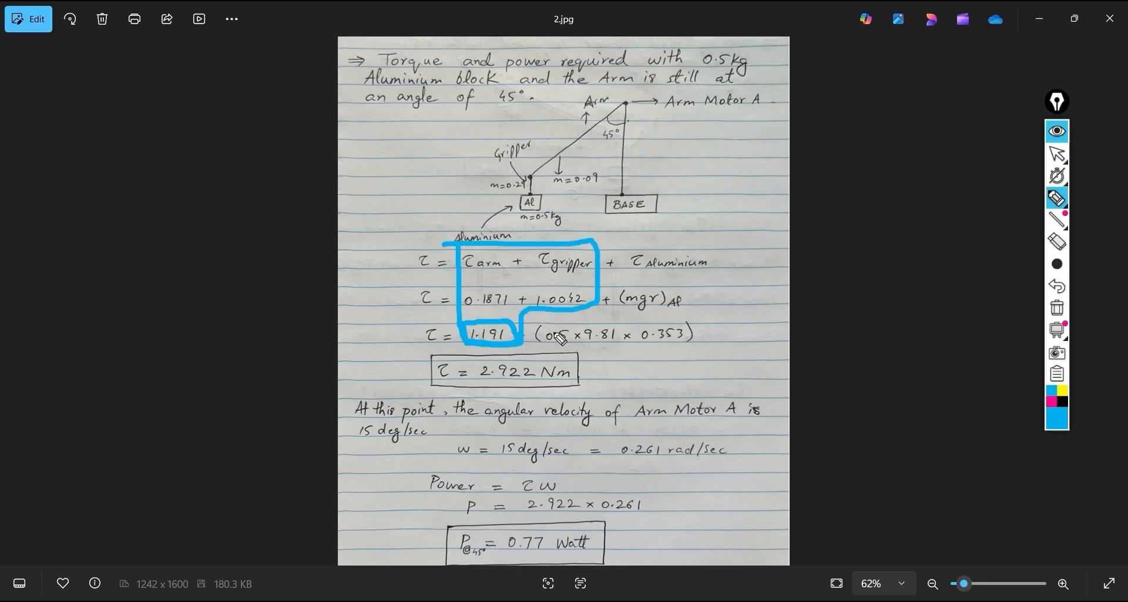
Mark up the aluminium torque term, its 0.5, 9.81 and 0.353 factors, the diagram's horizontal reach and the 2.922 Nm result
mouse_move(628, 252)
left_mouse_down()
mouse_move(729, 253)
mouse_move(646, 285)
mouse_move(628, 259)
left_mouse_up()
mouse_move(542, 347)
left_mouse_down()
mouse_move(617, 341)
mouse_move(587, 325)
mouse_move(595, 345)
mouse_move(683, 346)
left_mouse_up()
left_click_drag(531, 176, 625, 177)
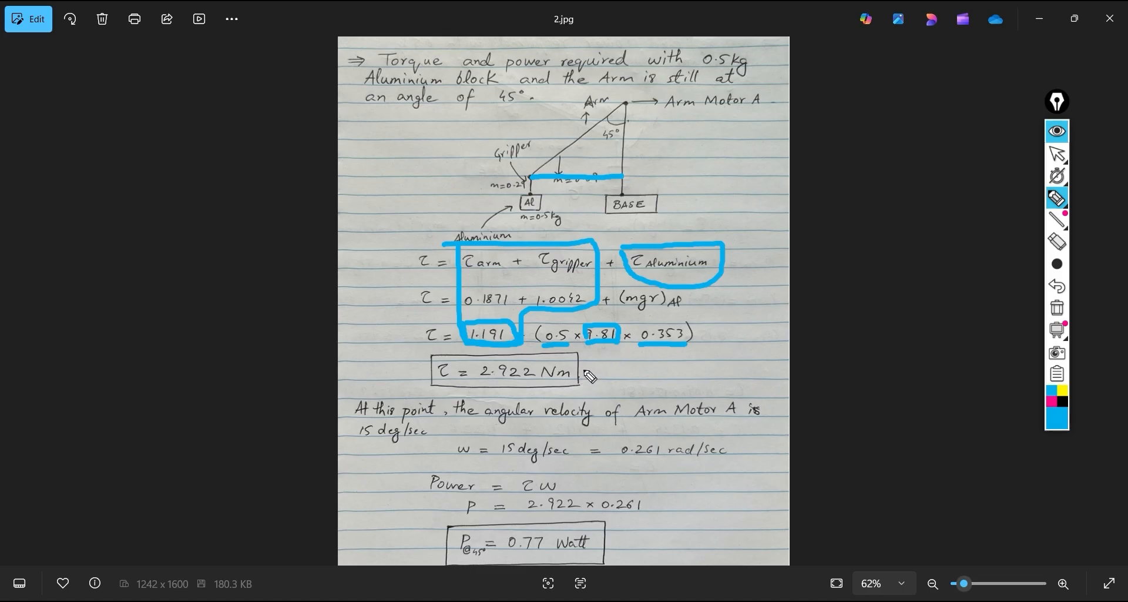
mouse_move(585, 368)
left_mouse_down()
mouse_move(646, 378)
mouse_move(663, 363)
mouse_move(690, 381)
mouse_move(712, 351)
mouse_move(733, 369)
left_mouse_up()
left_click(651, 378)
Switch to SOLIDWORKS, check Plot17's motor torque just before 4 sec, and return to the calculation in 2.jpg
left_click(1057, 131)
key("alt+Tab")
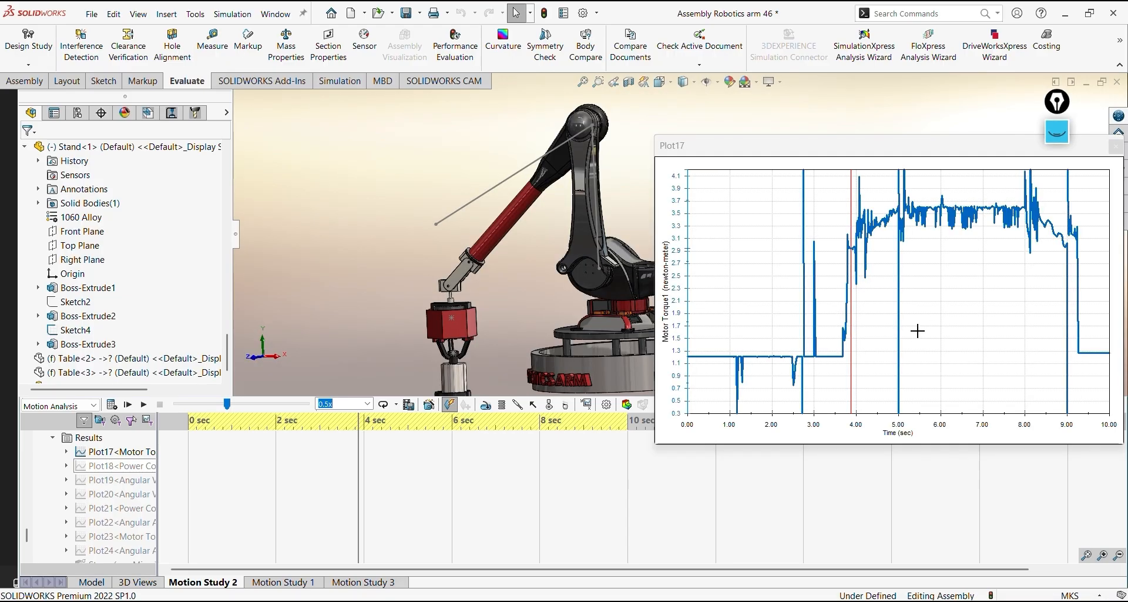
left_click(850, 253)
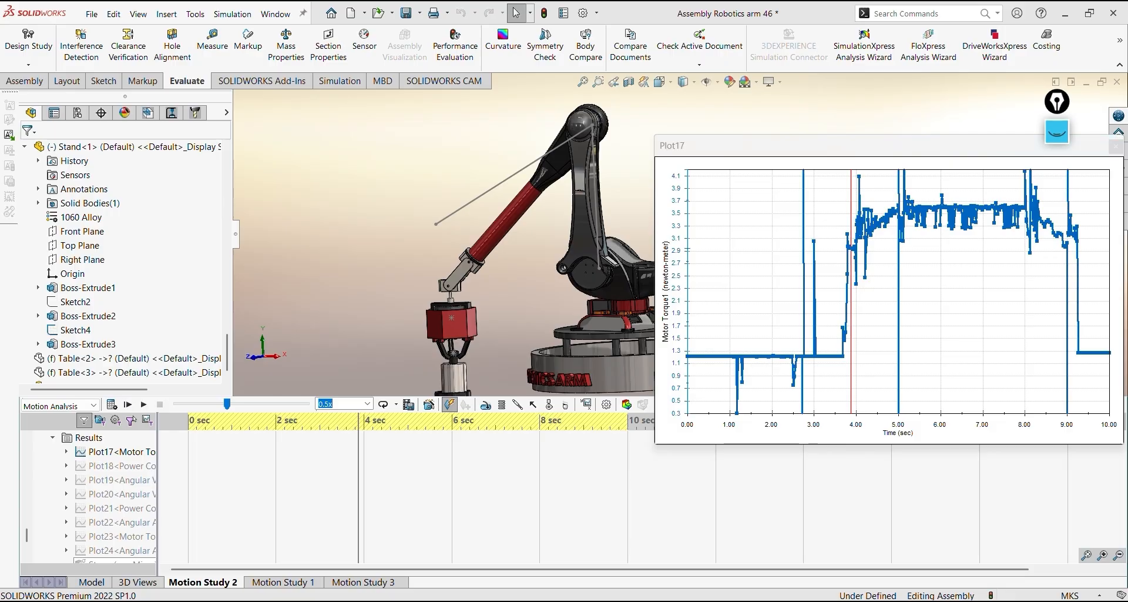
key("alt+Tab")
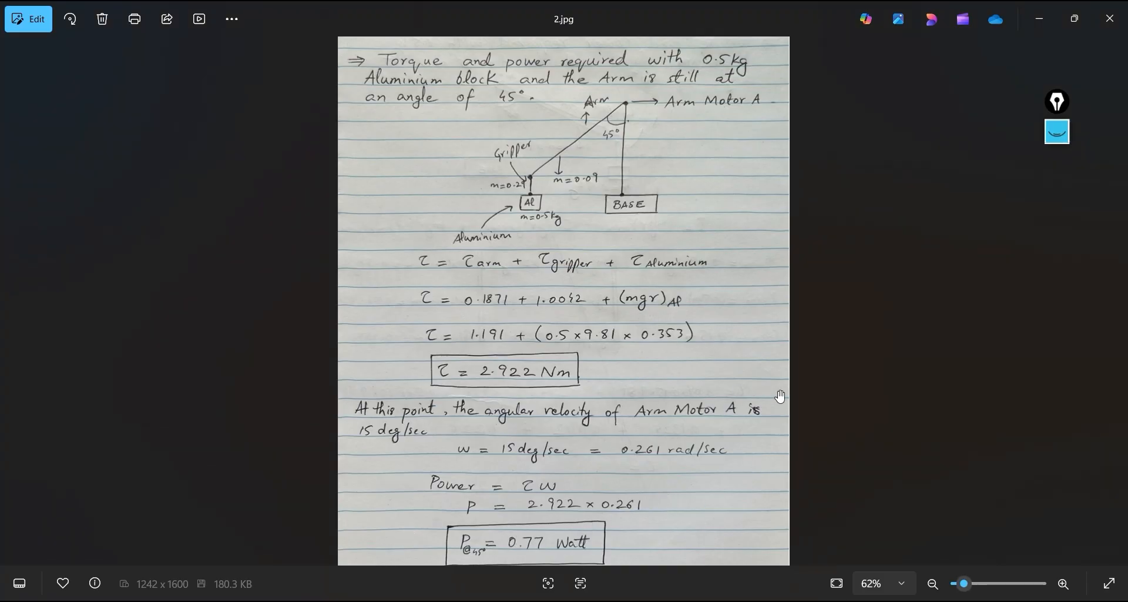
Box the angular velocity and power calculation below the 2.922 Nm result in 2.jpg
left_click(1058, 132)
left_click(1056, 199)
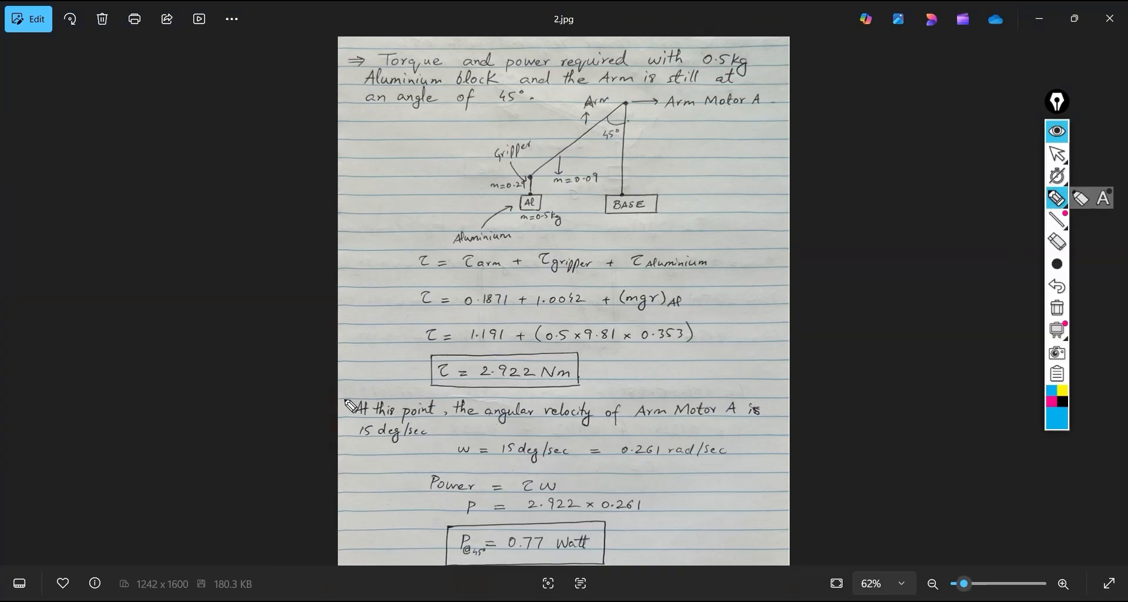
mouse_move(342, 397)
left_mouse_down()
mouse_move(535, 396)
mouse_move(788, 421)
mouse_move(695, 558)
mouse_move(373, 559)
mouse_move(352, 402)
mouse_move(375, 553)
mouse_move(576, 562)
left_mouse_up()
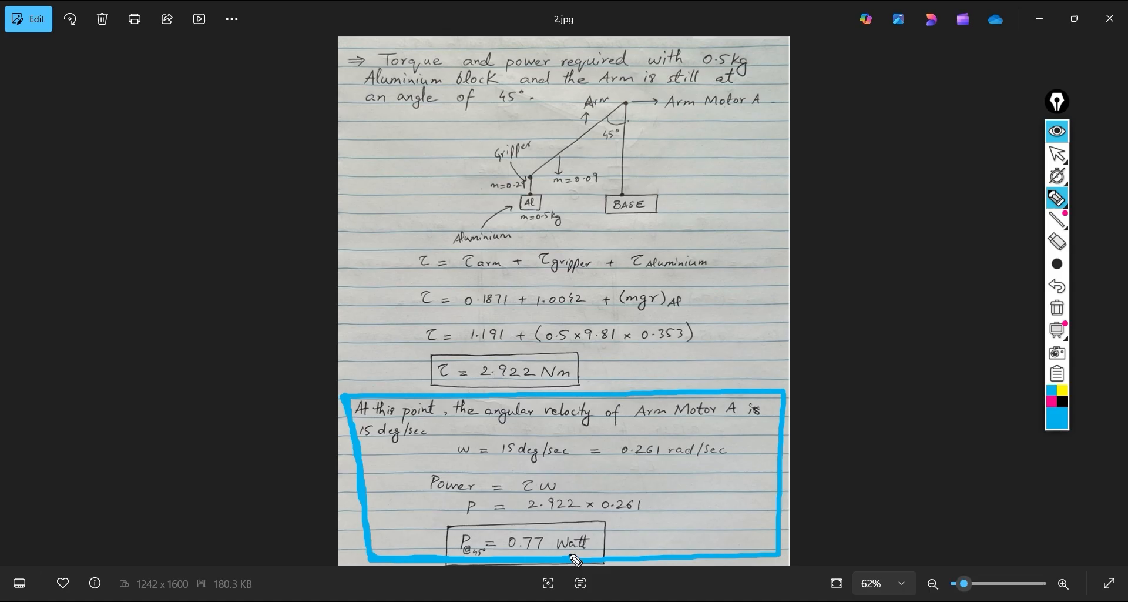
left_click(1057, 131)
Show 3.jpg, mark the diagram's 60° angle, label its arm and vertical A, B, C and D, and underline the row of sin60° radius formulas
key("Right")
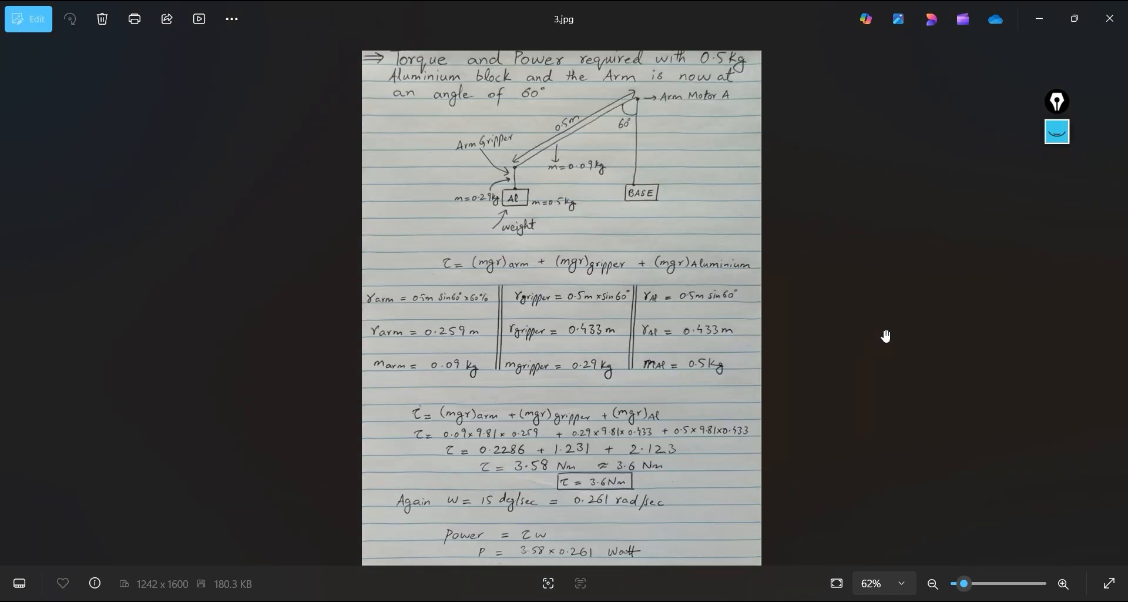
scroll(908, 345, "up", 4)
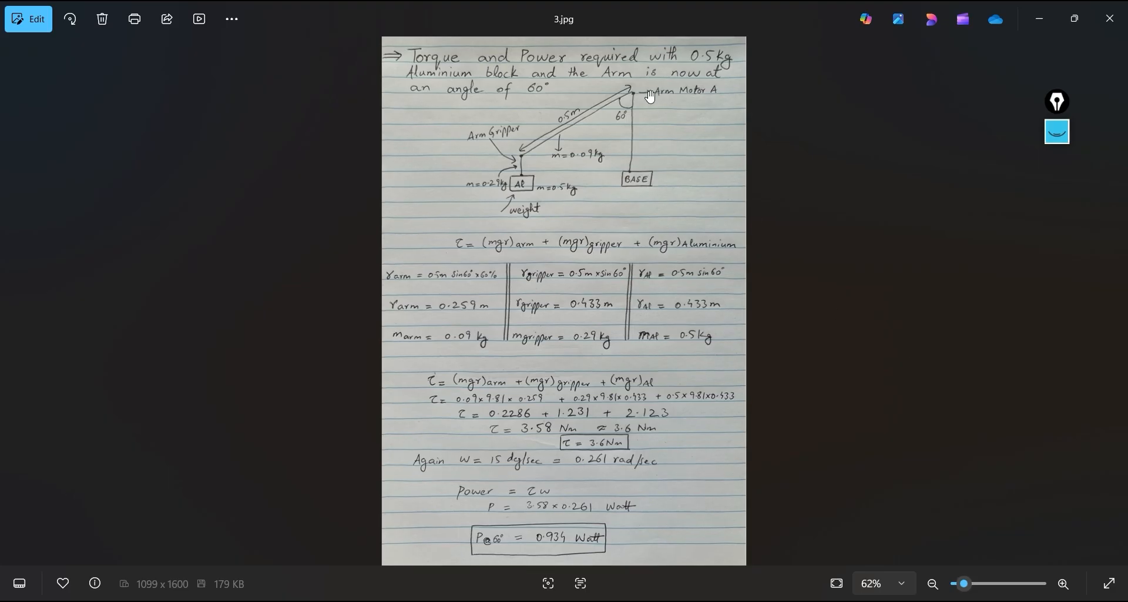
left_click(1058, 132)
left_click(1057, 198)
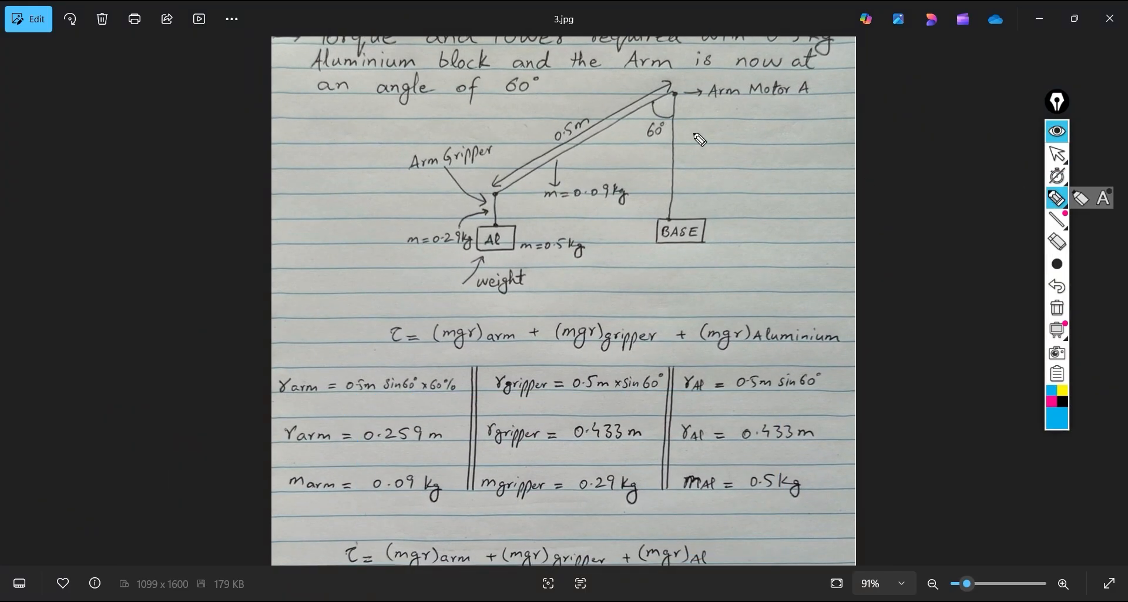
left_click_drag(646, 103, 676, 118)
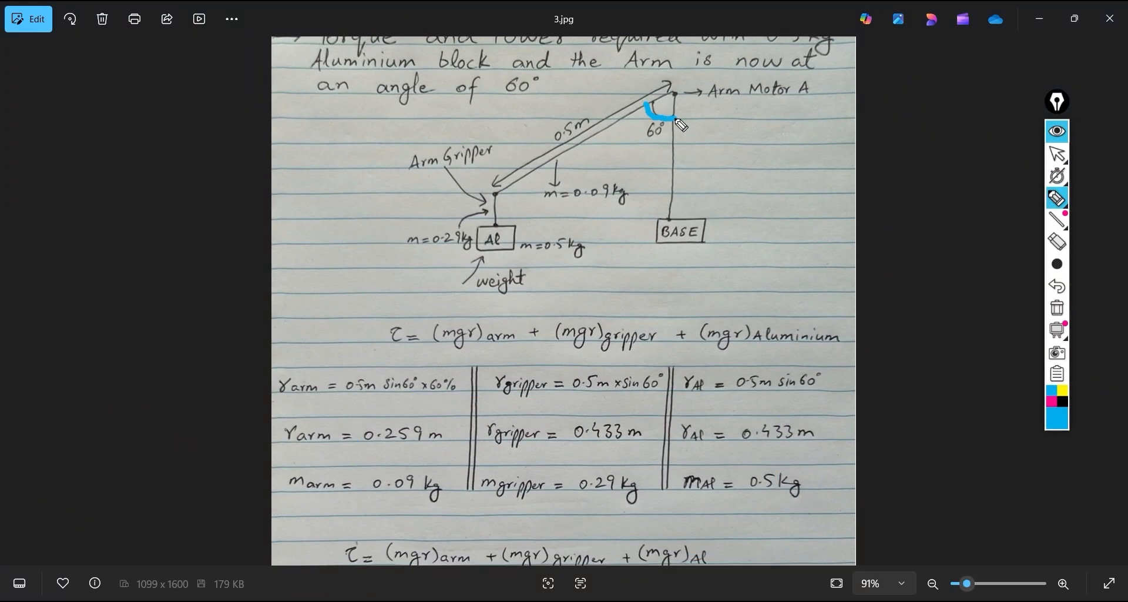
mouse_move(546, 141)
left_mouse_down()
mouse_move(542, 154)
mouse_move(560, 149)
left_mouse_up()
mouse_move(685, 152)
left_mouse_down()
mouse_move(693, 170)
mouse_move(682, 170)
left_mouse_up()
left_click_drag(474, 184, 490, 194)
left_click_drag(690, 188, 690, 198)
mouse_move(689, 188)
left_mouse_down()
mouse_move(704, 198)
mouse_move(689, 205)
left_mouse_up()
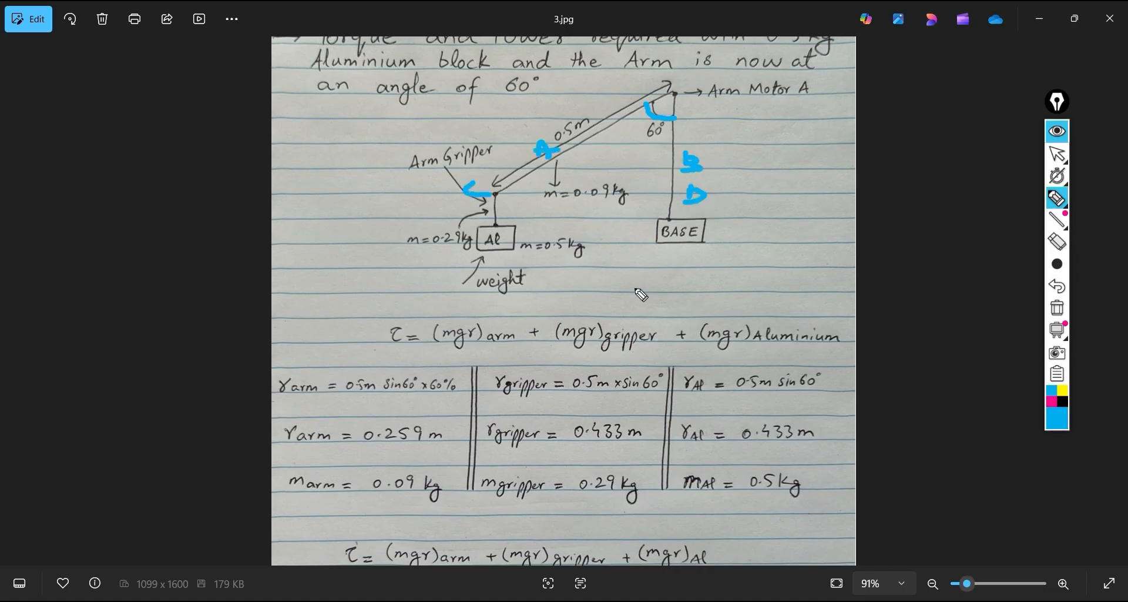
left_click_drag(312, 409, 844, 400)
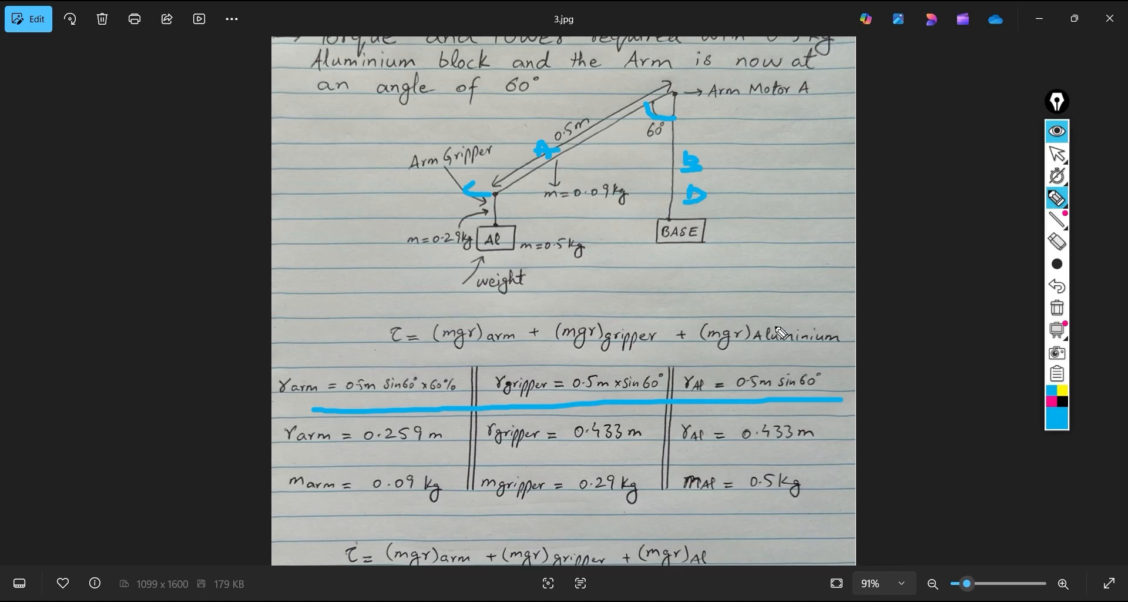
left_click(1056, 133)
Clear the old pen marks and outline the boxed torque result of 3.6 Nm in the 60° calculation
left_click_drag(718, 391, 716, 262)
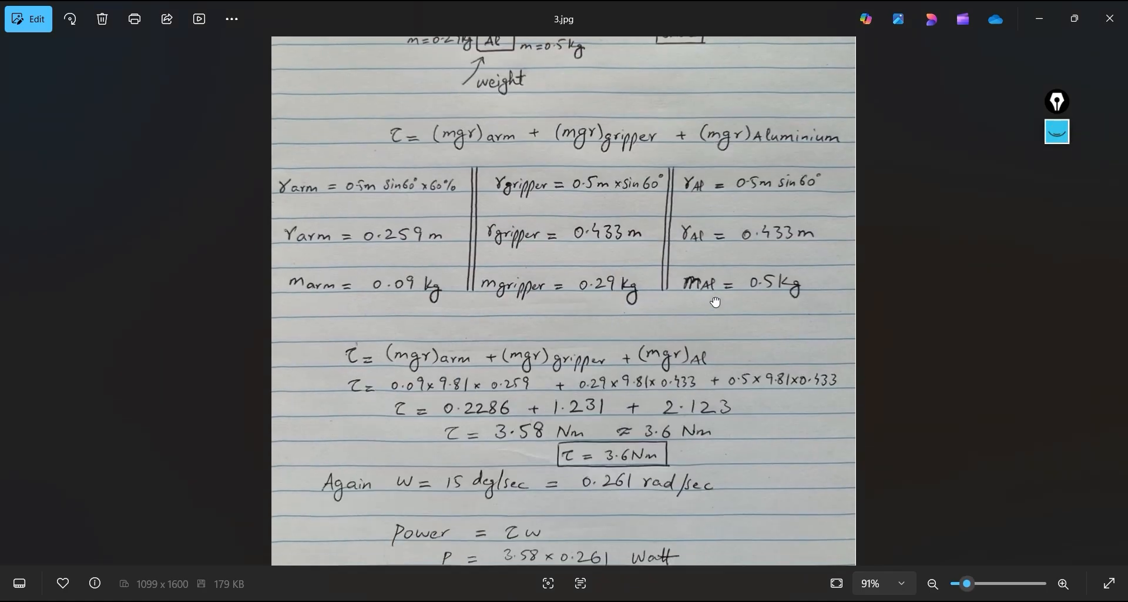
scroll(715, 274, "down", 3)
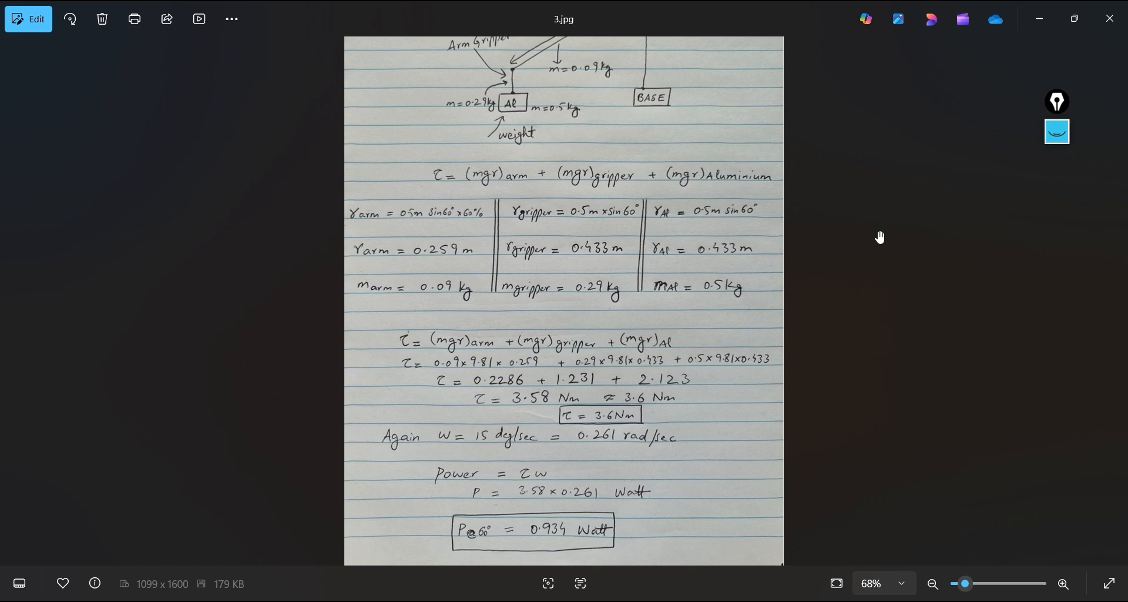
left_click(1058, 132)
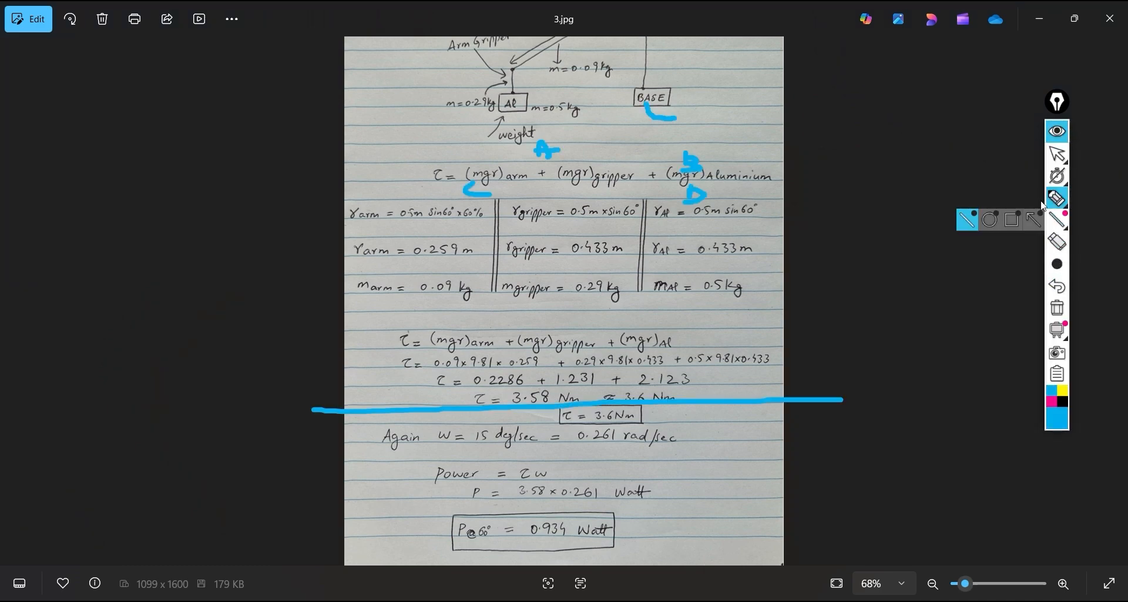
left_click(1058, 308)
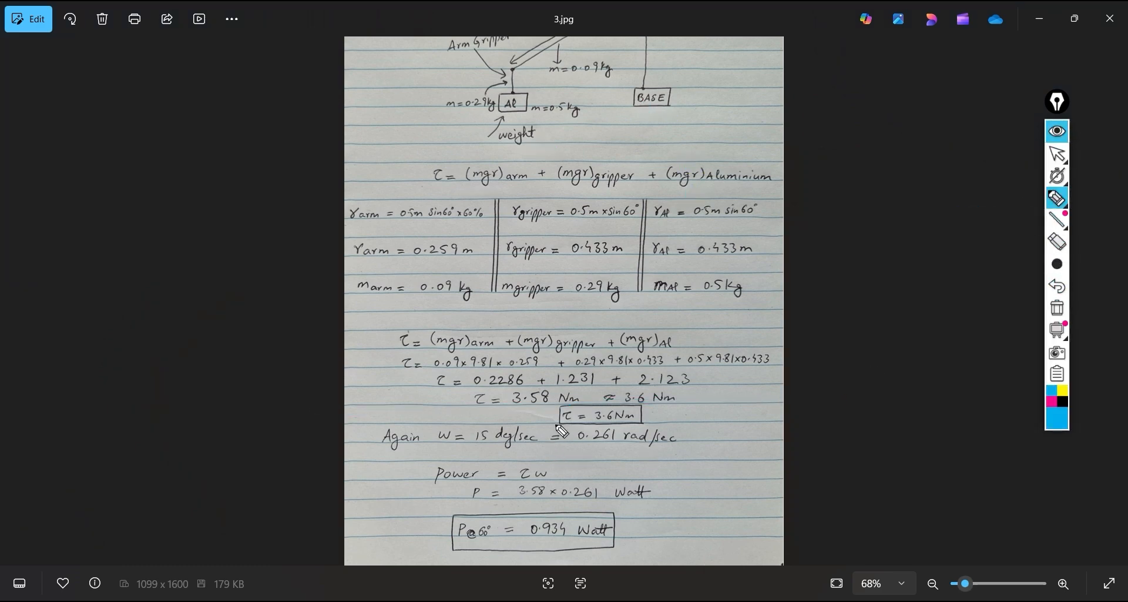
mouse_move(554, 423)
left_mouse_down()
mouse_move(652, 420)
mouse_move(559, 402)
mouse_move(558, 423)
left_mouse_up()
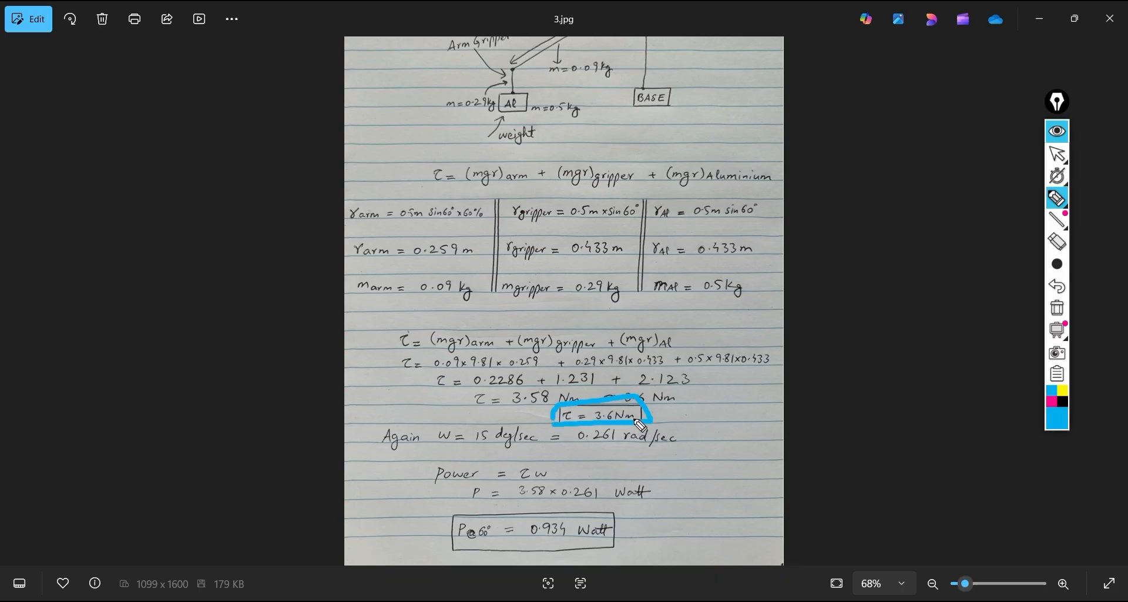
left_click(1058, 132)
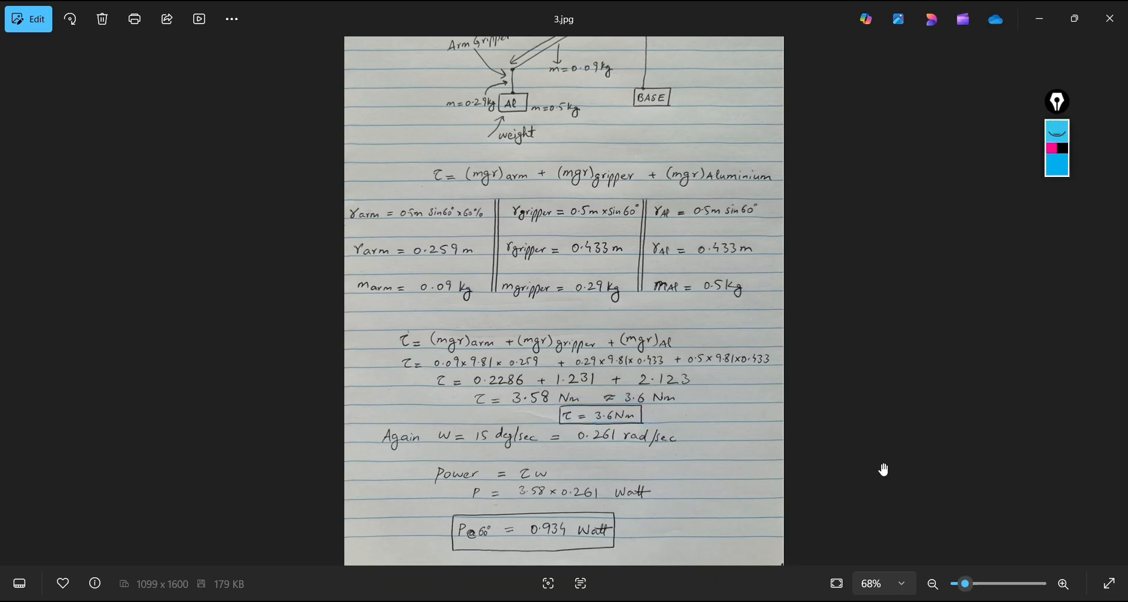
Switch to SOLIDWORKS and check Plot17's motor torque on the plateau between 5 and 8 sec
mouse_move(743, 600)
left_click(744, 582)
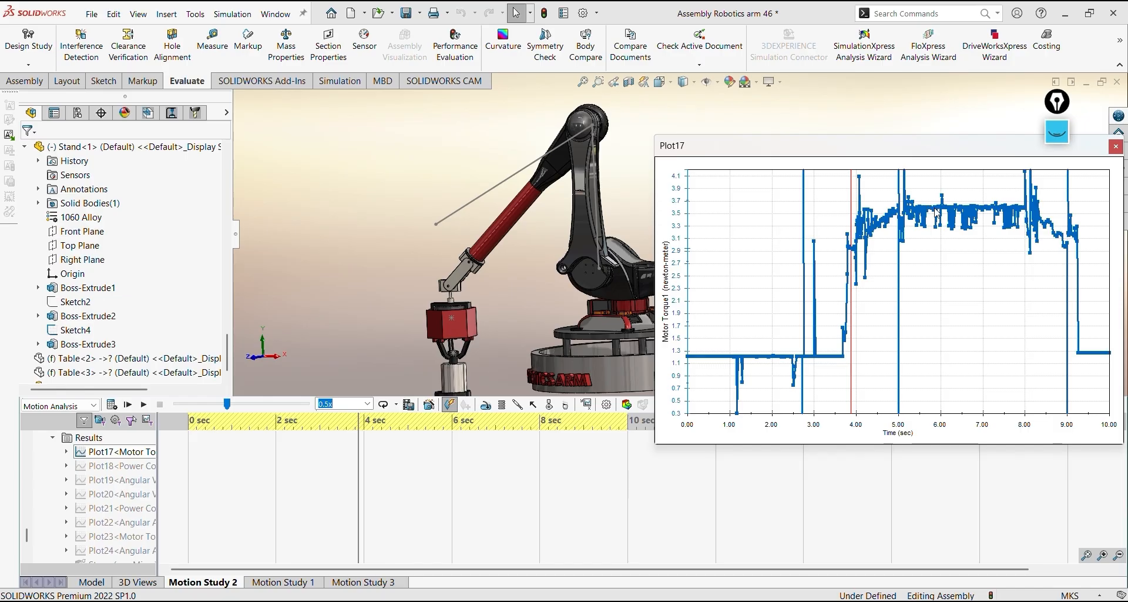
mouse_move(937, 212)
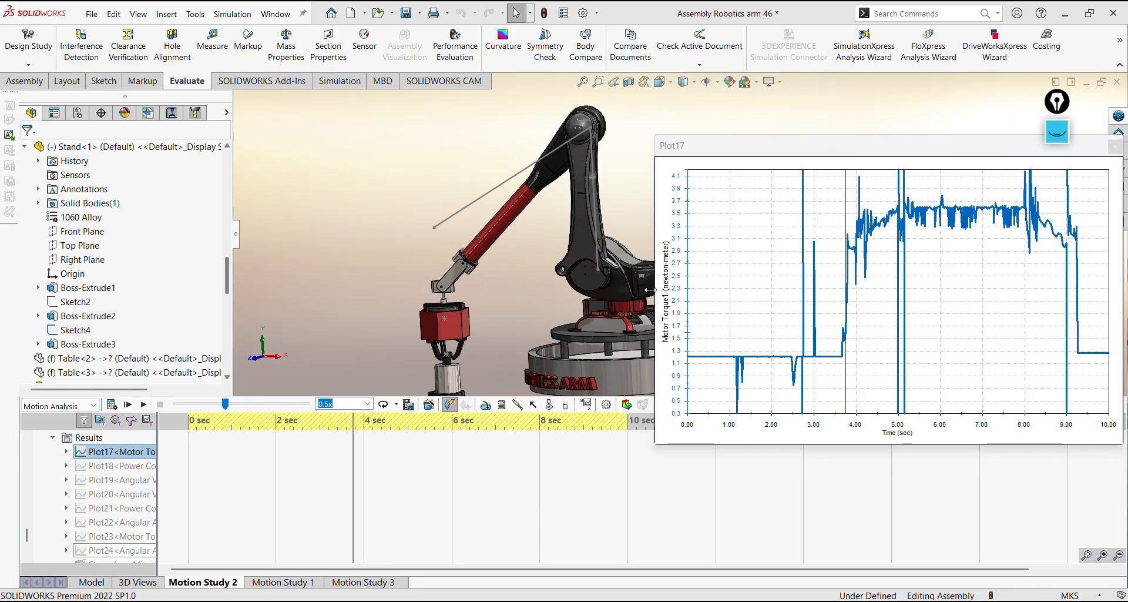
left_click(588, 407)
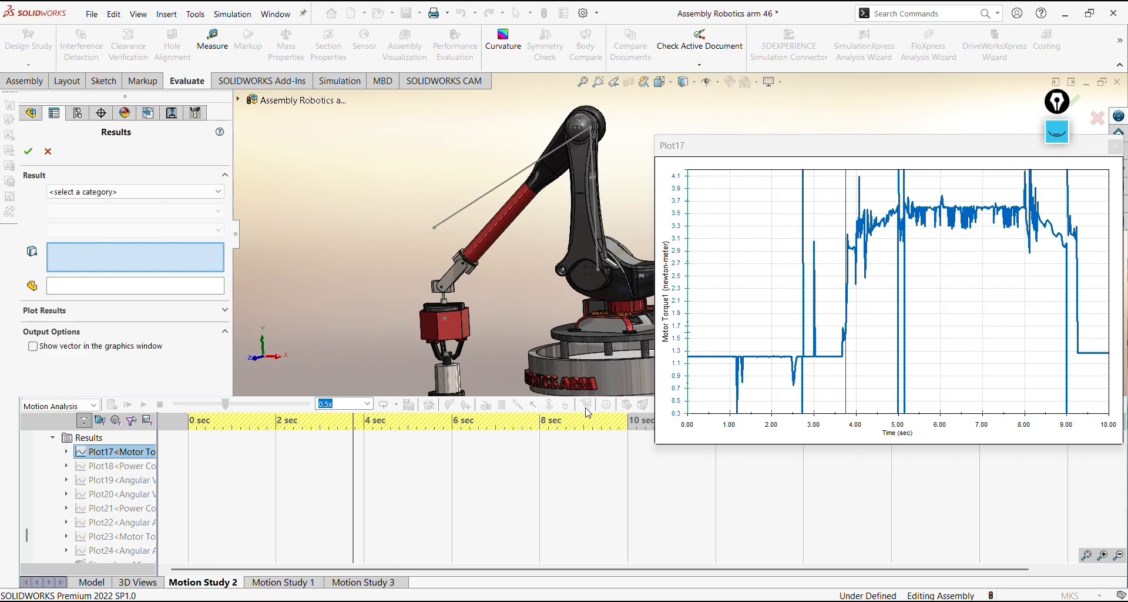
left_click(185, 193)
left_click(165, 236)
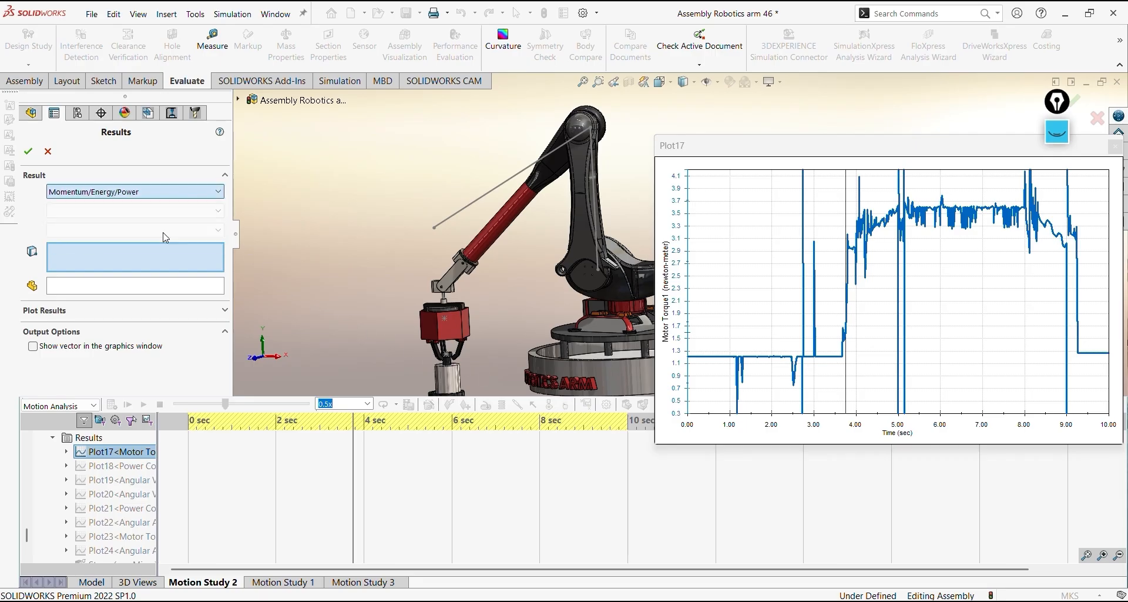
left_click(164, 211)
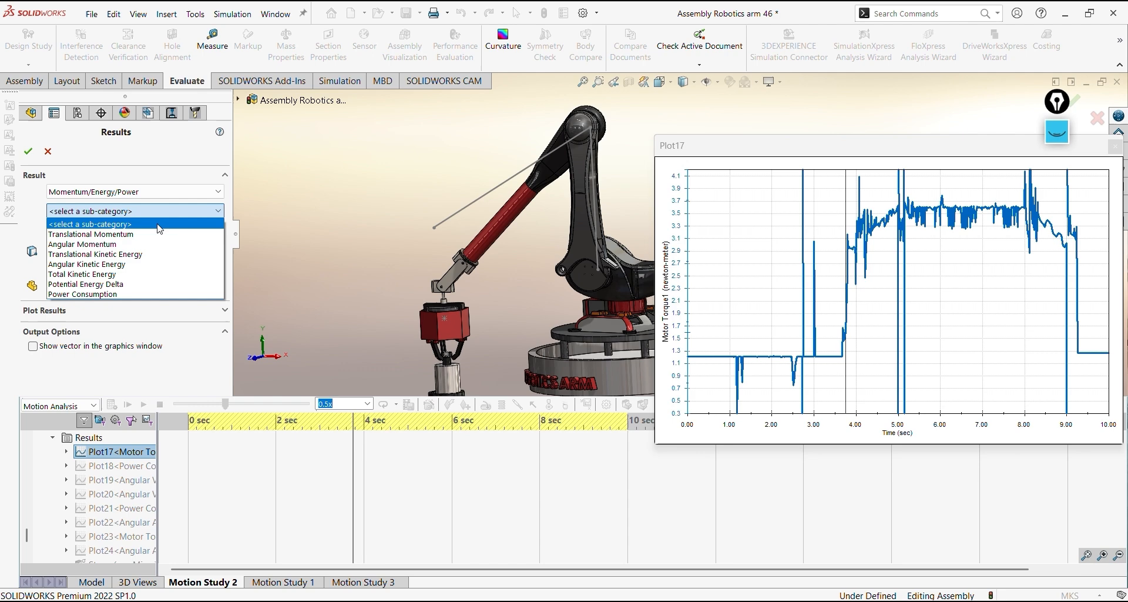
left_click(124, 295)
scroll(118, 485, "up", 5)
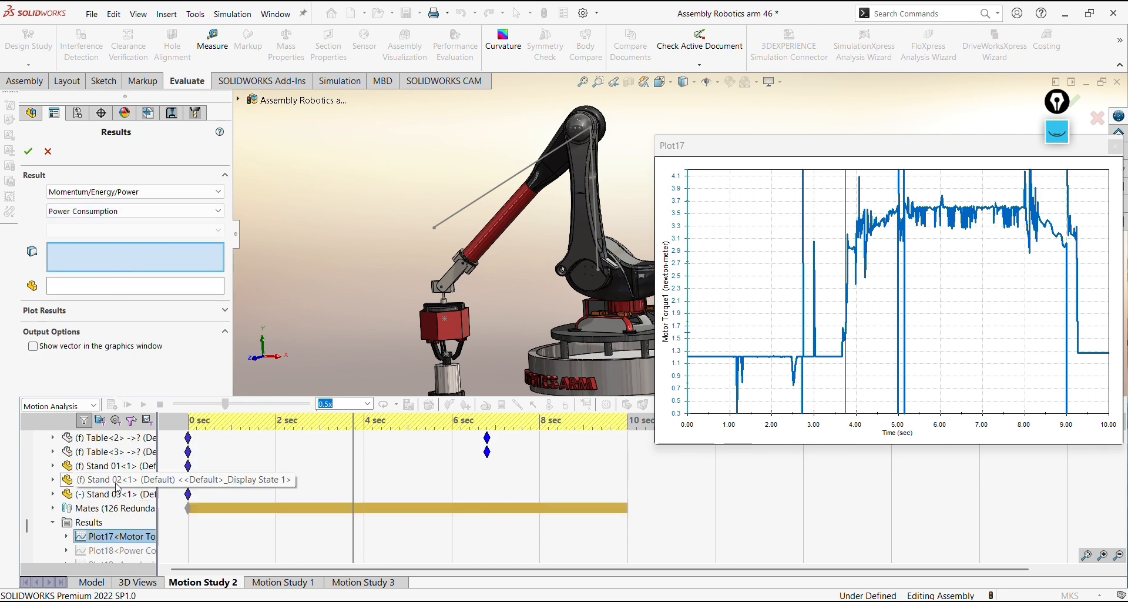
scroll(111, 484, "up", 5)
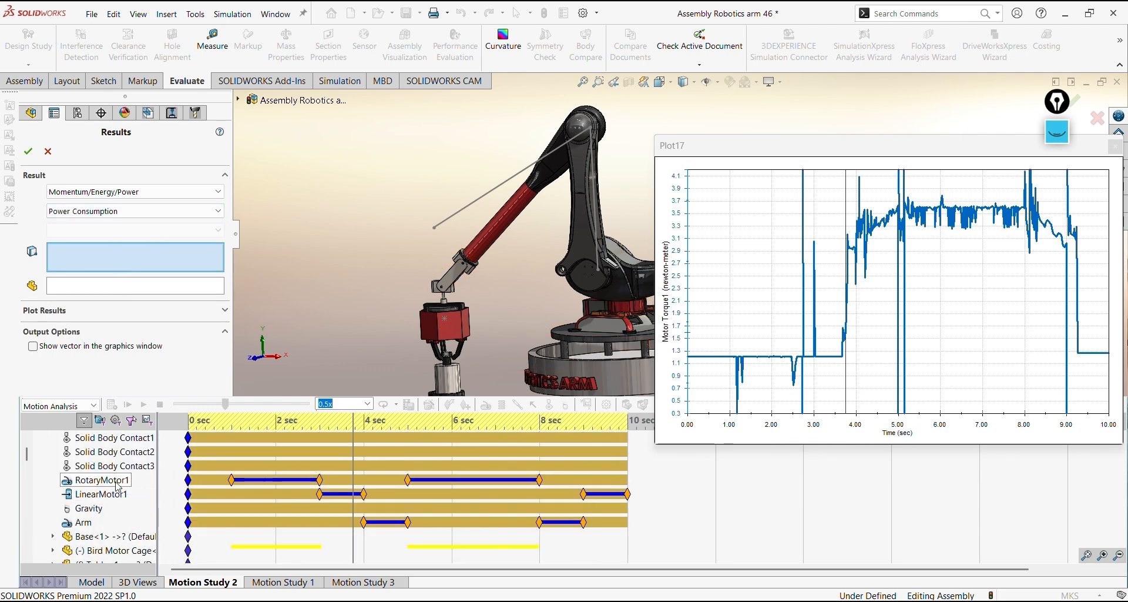
scroll(94, 484, "down", 1)
left_click(84, 481)
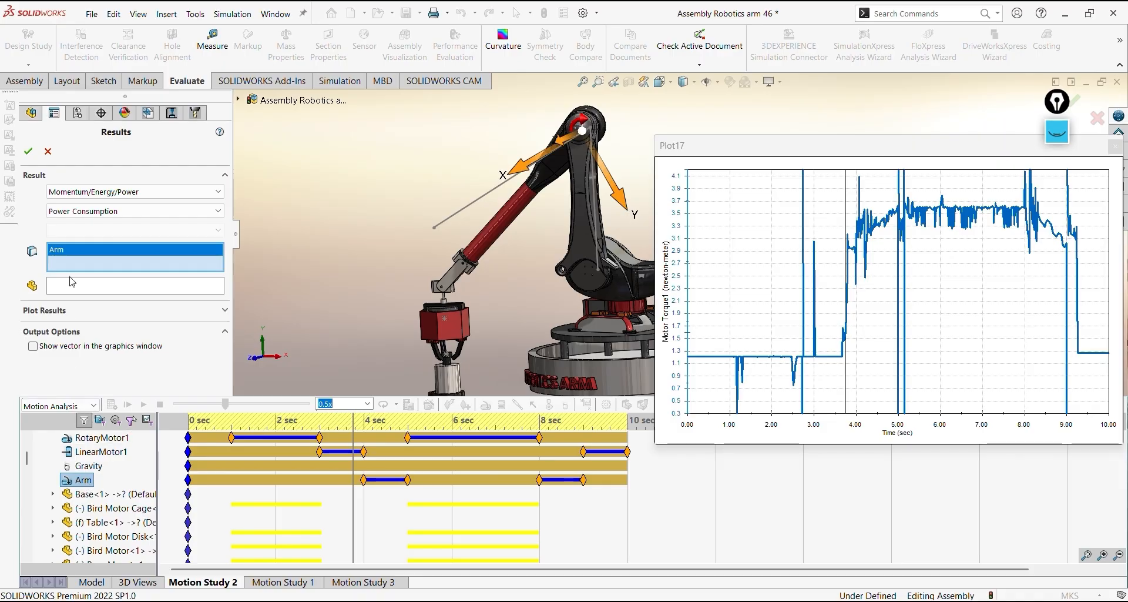
left_click(49, 154)
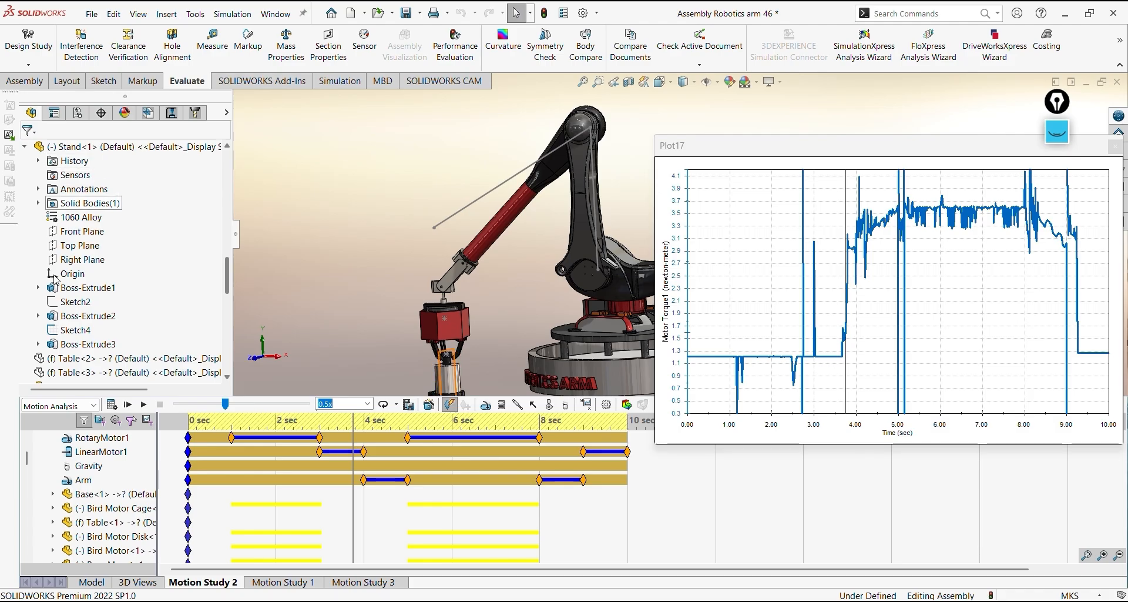
Show the existing Power Consumption plot, Plot18, and place its window clear of the results list
scroll(61, 468, "down", 10)
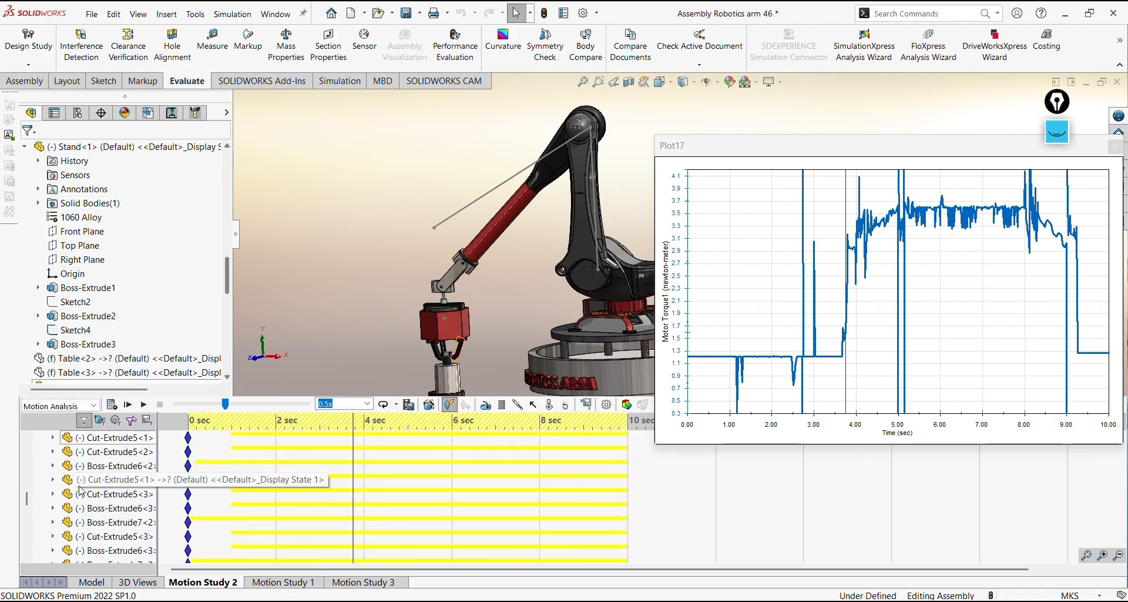
scroll(81, 489, "down", 3)
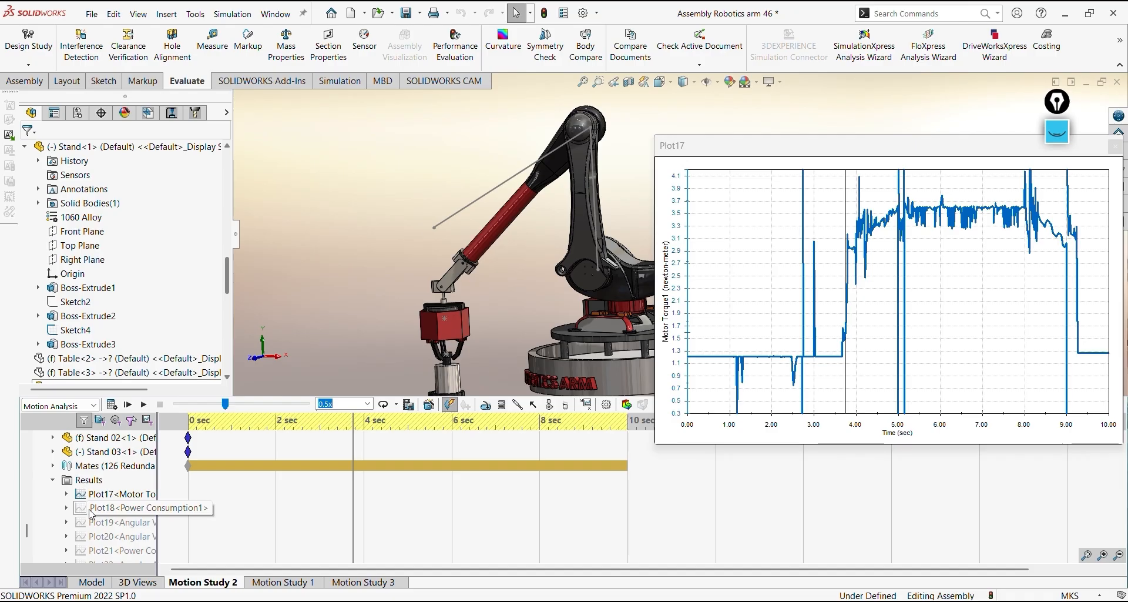
right_click(90, 510)
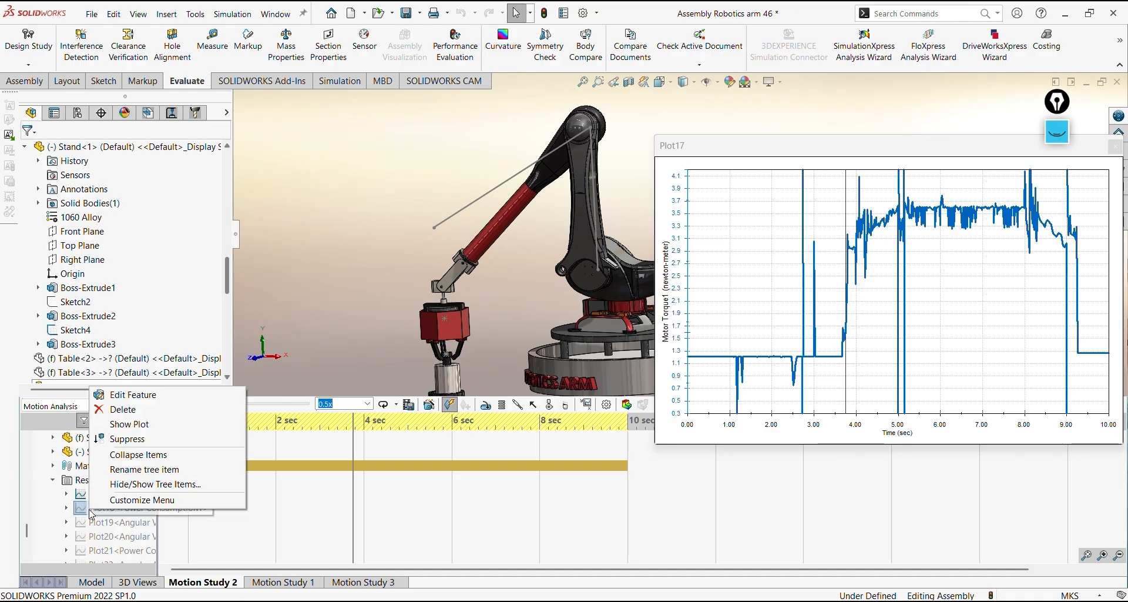
left_click(119, 423)
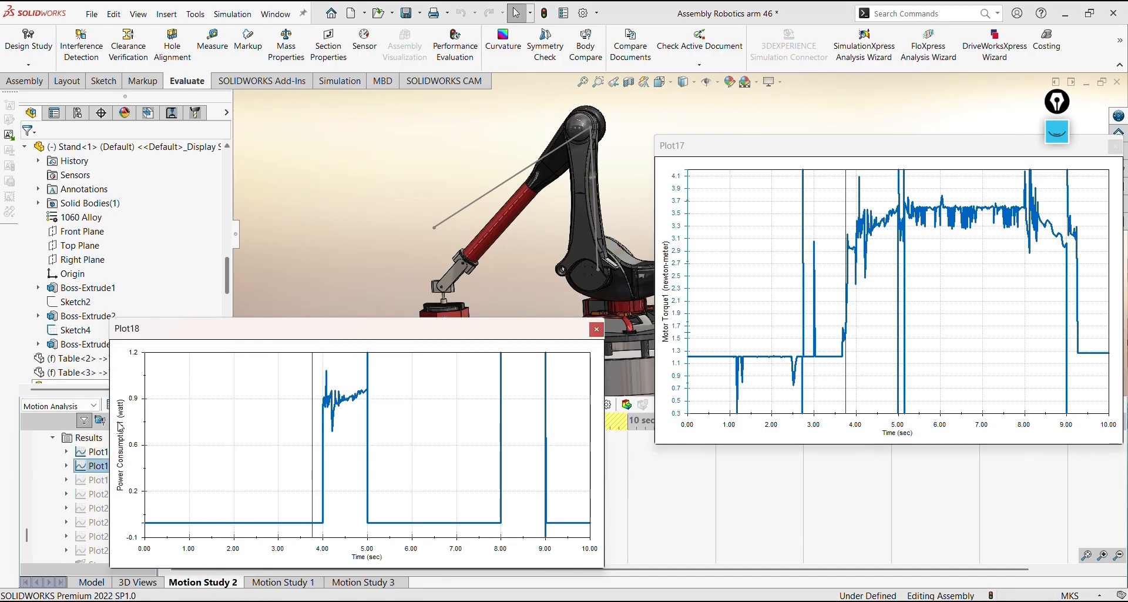
left_click_drag(326, 335, 372, 361)
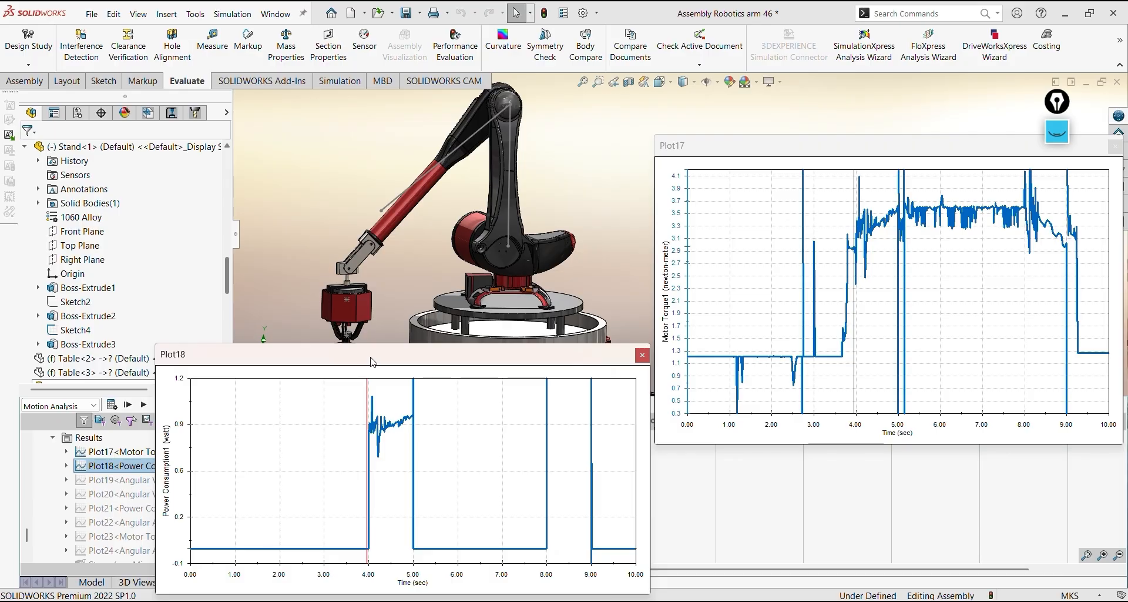
Examine the arm's pose at several times before 4 sec in Plot18 to relate its motion to the motor's power consumption
left_click(197, 410)
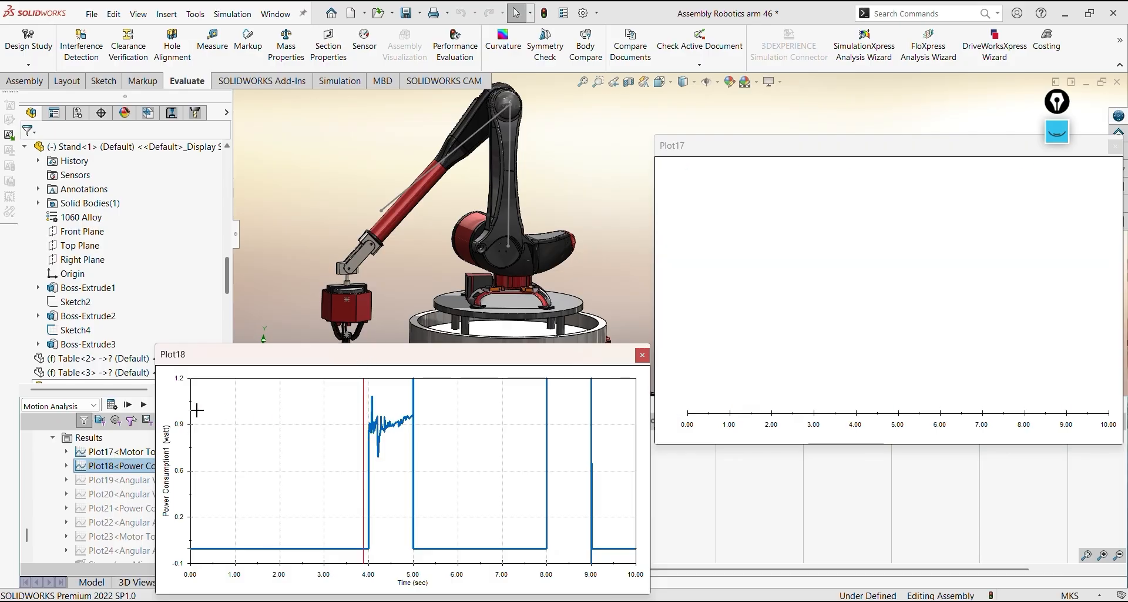
left_click(354, 404)
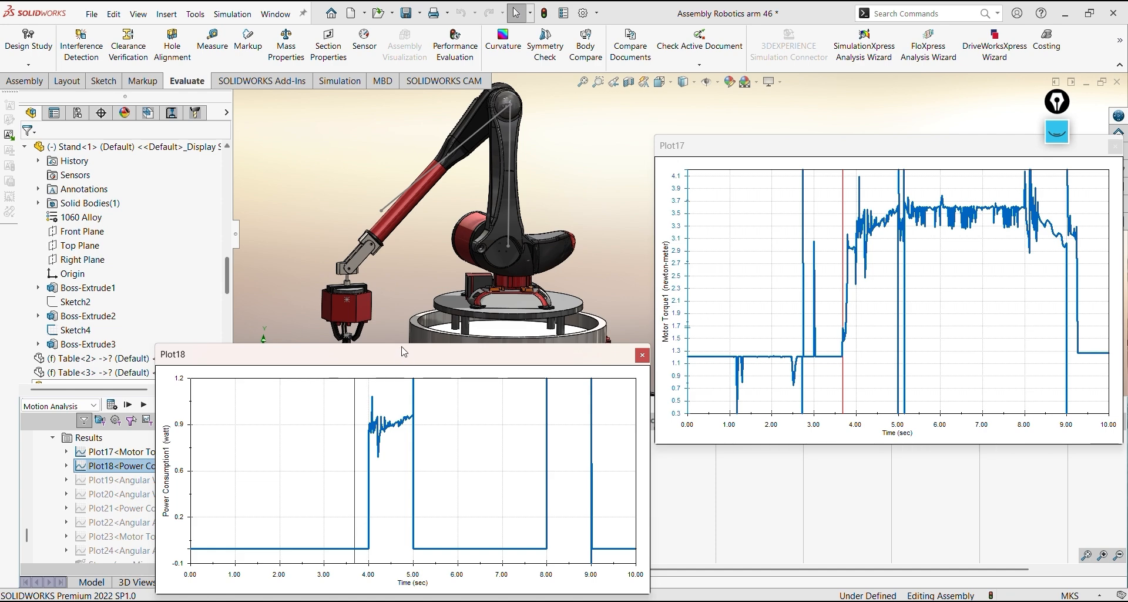
middle_click_drag(417, 248, 470, 230)
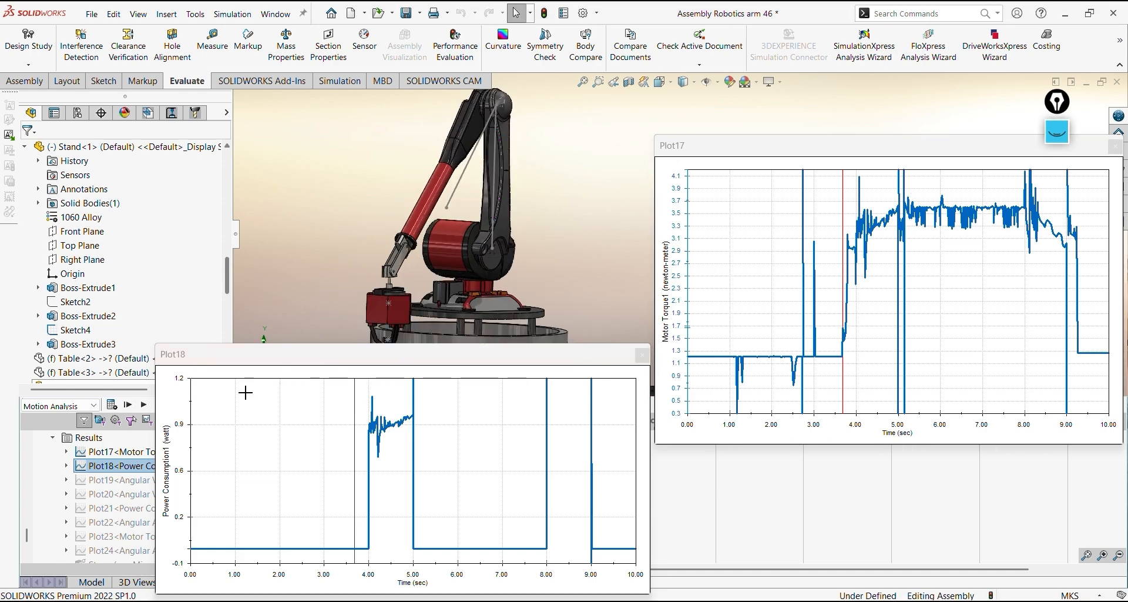
left_click(196, 399)
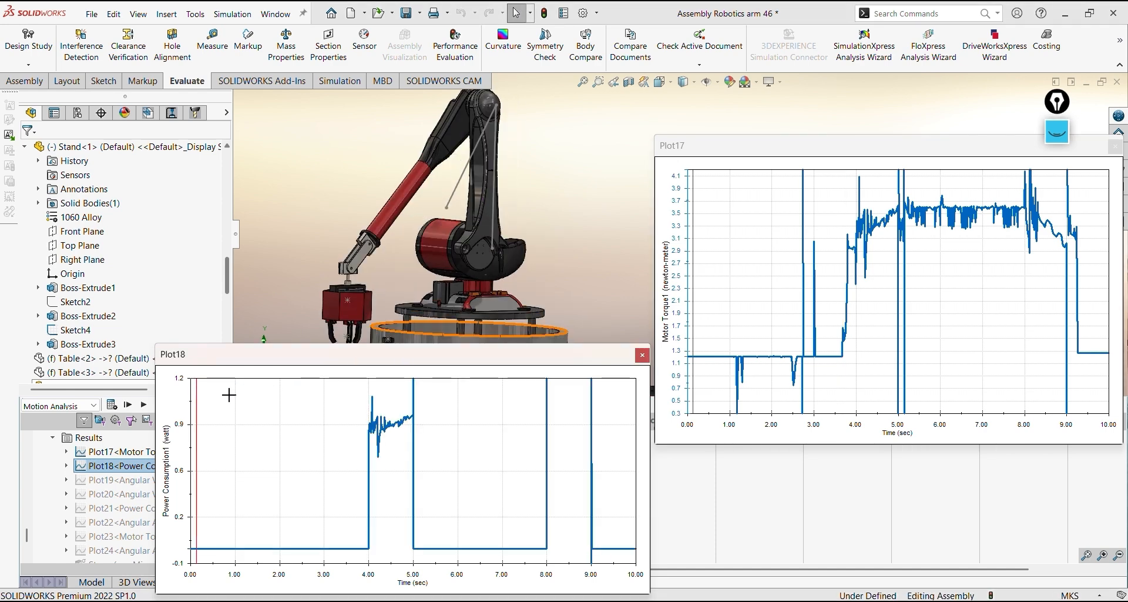
left_click(259, 398)
left_click(297, 399)
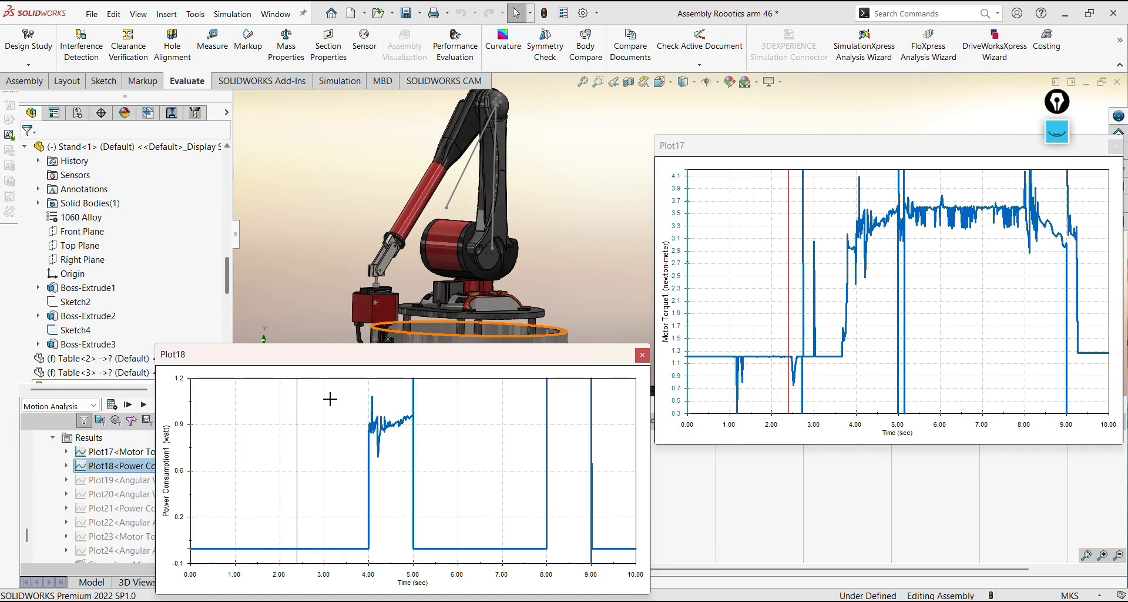
left_click(330, 399)
left_click(344, 398)
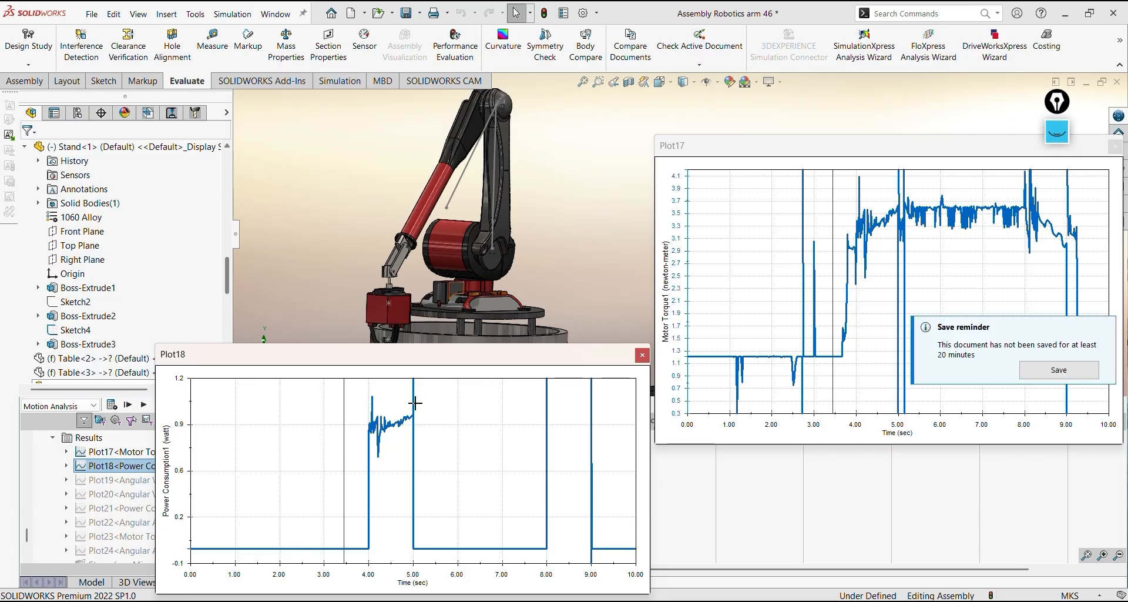
Check the robot's pose at about 4 sec in Plot18, where the power consumption rises
middle_click_drag(533, 289, 507, 279)
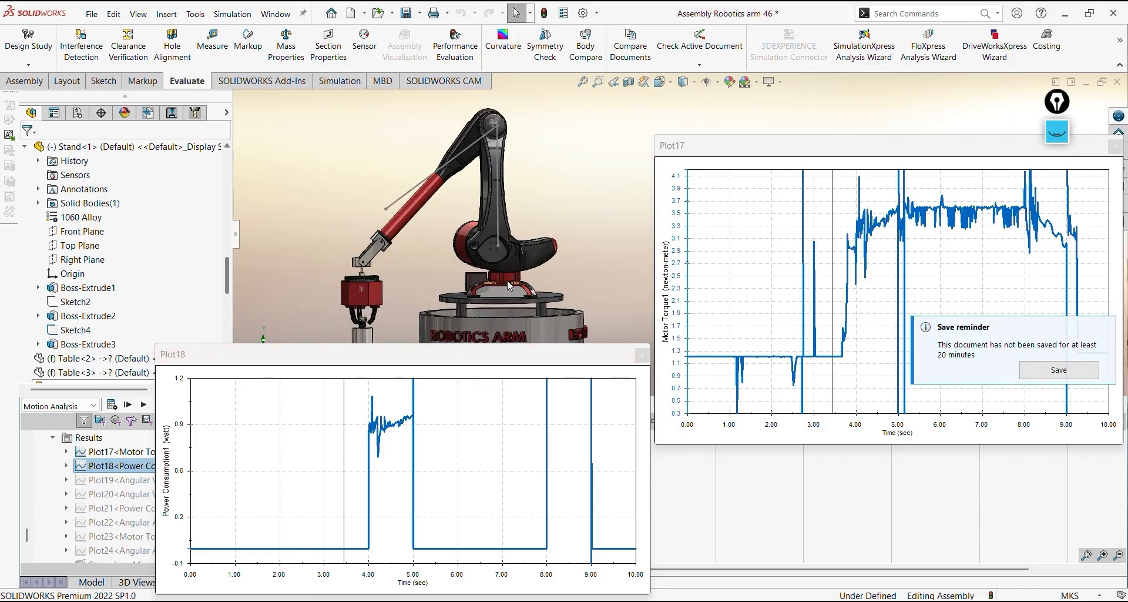
scroll(507, 280, "up", 1)
left_click(367, 391)
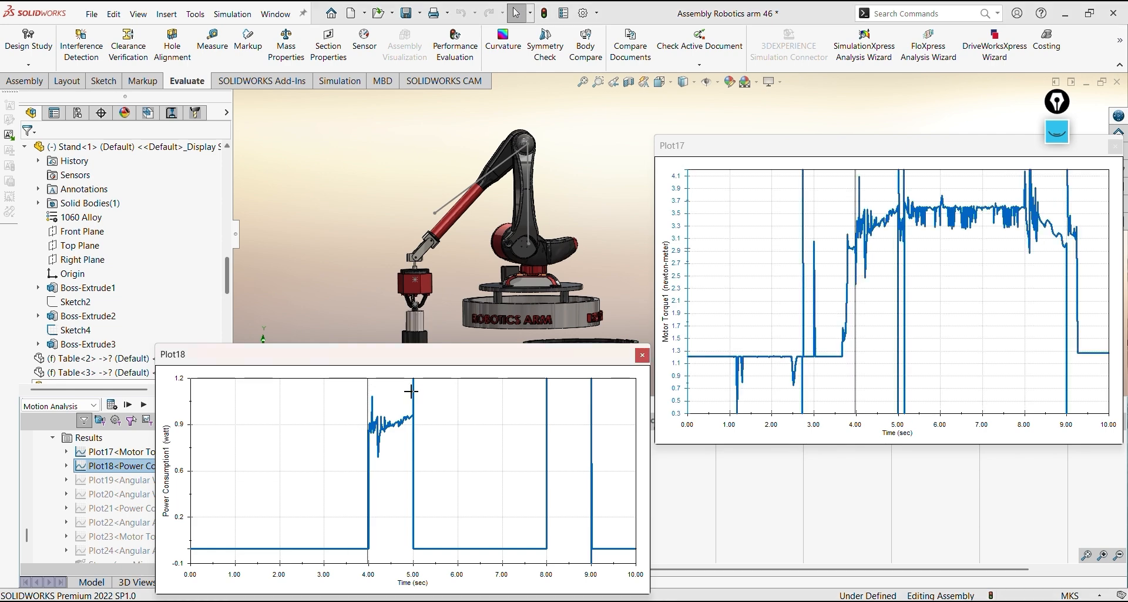
Check the arm's pose at about 4 and 5 sec in Plot18 and read the power consumption at 5 sec
left_click(411, 391)
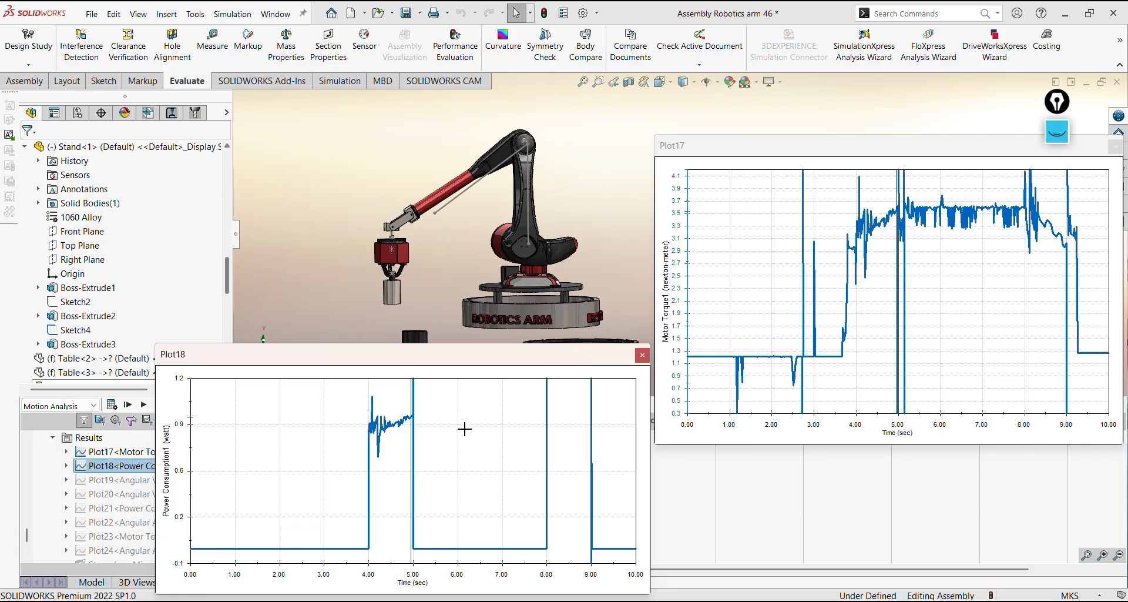
left_click(374, 431)
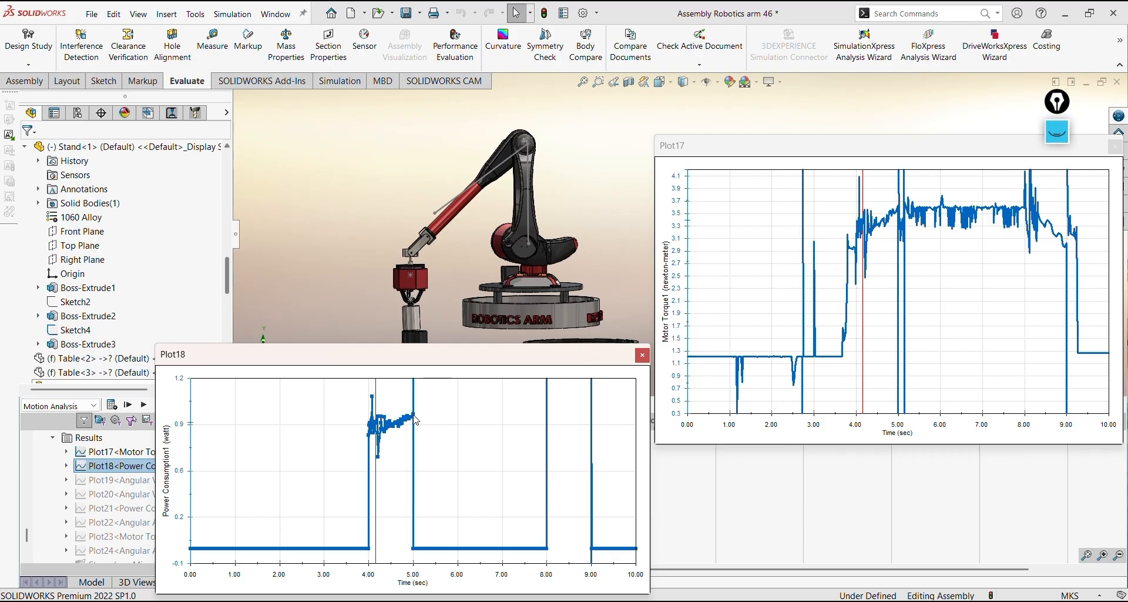
mouse_move(415, 419)
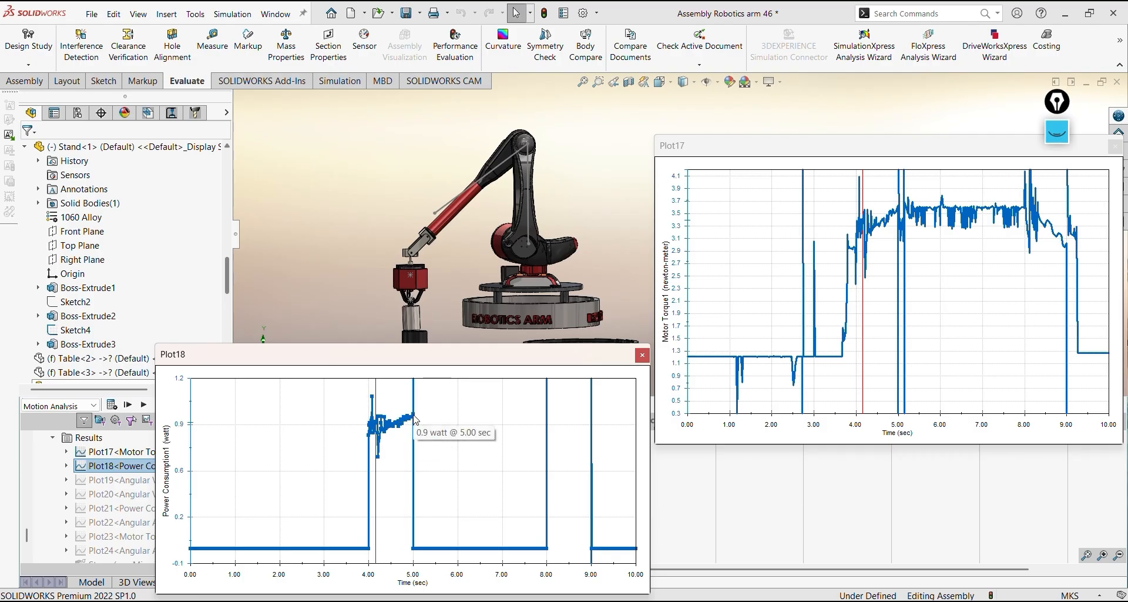
left_click(368, 386)
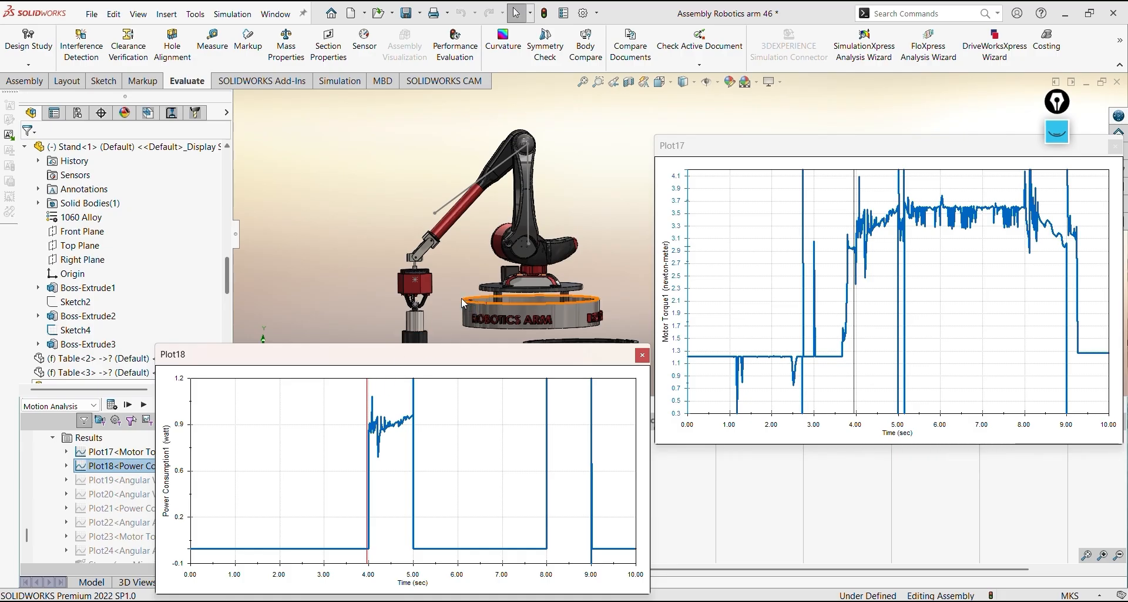
Compare the lifted arm's poses at about 4 and 5 sec from other viewing angles, and close Plot18
mouse_move(451, 298)
middle_mouse_down()
mouse_move(453, 283)
mouse_move(440, 308)
mouse_move(463, 279)
middle_mouse_up()
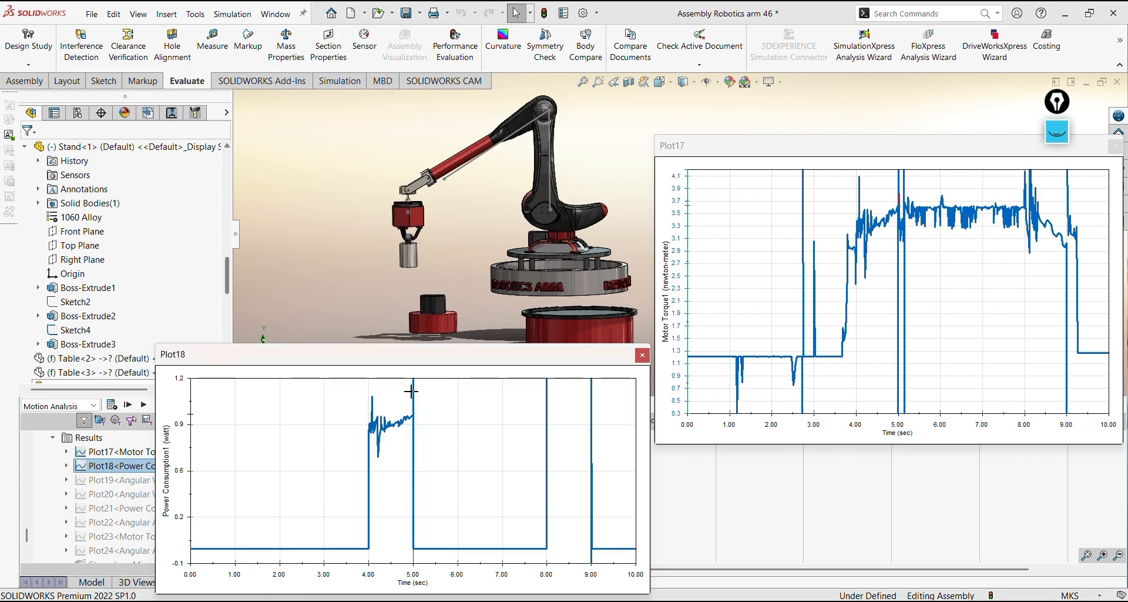
middle_click_drag(421, 286, 457, 271)
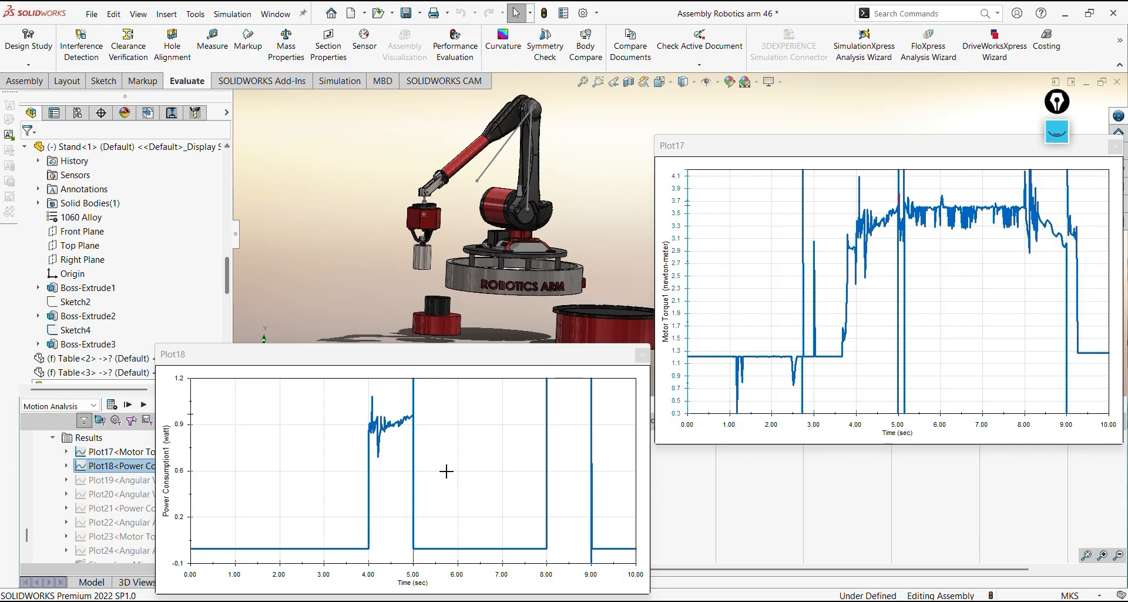
left_click(368, 391)
left_click(409, 391)
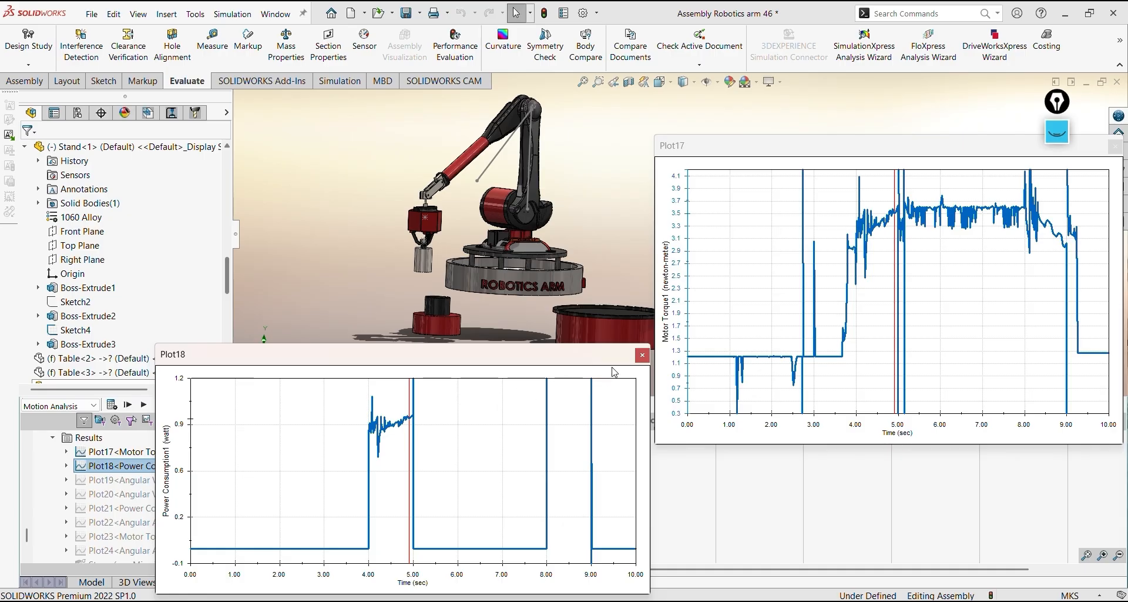
left_click(643, 355)
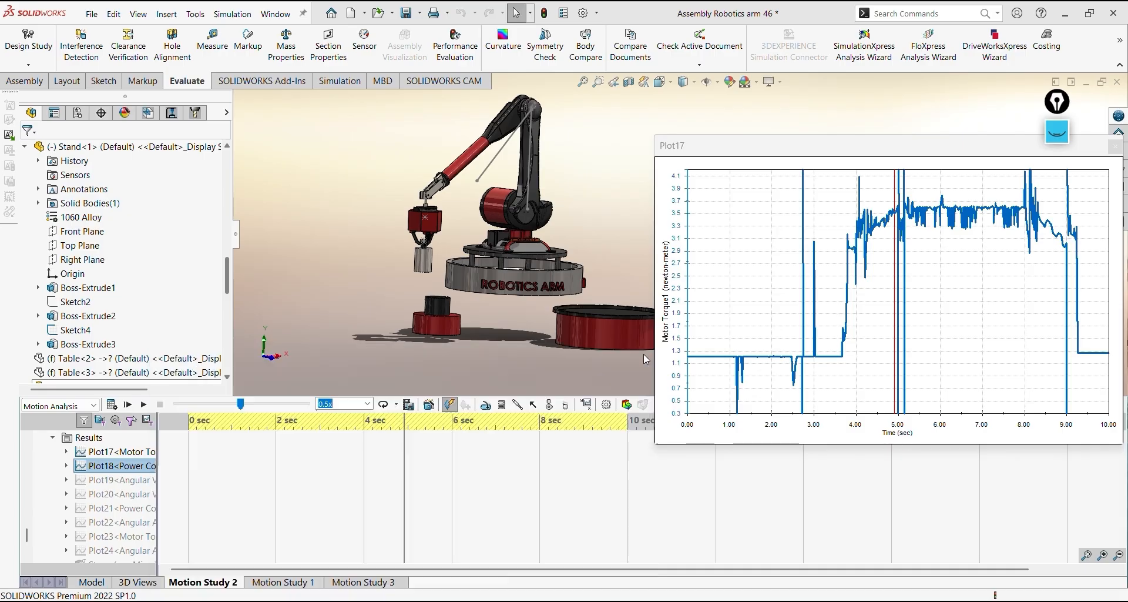
Start a new motion result plot of the category Displacement/Velocity/Acceleration, Angular Velocity, with Magnitude as the component
left_click(586, 405)
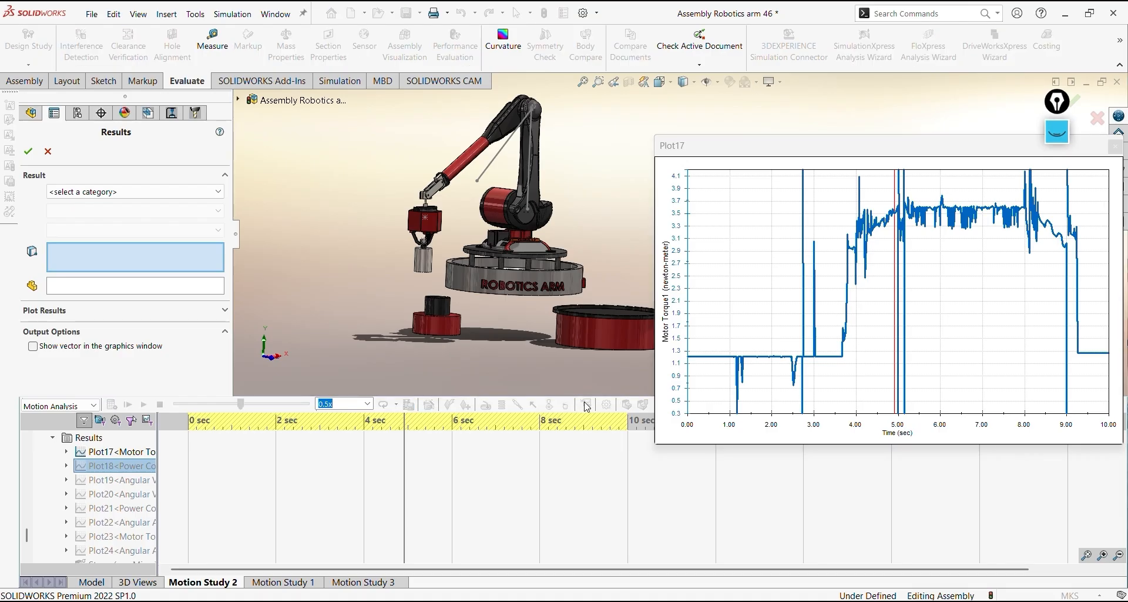
left_click(143, 191)
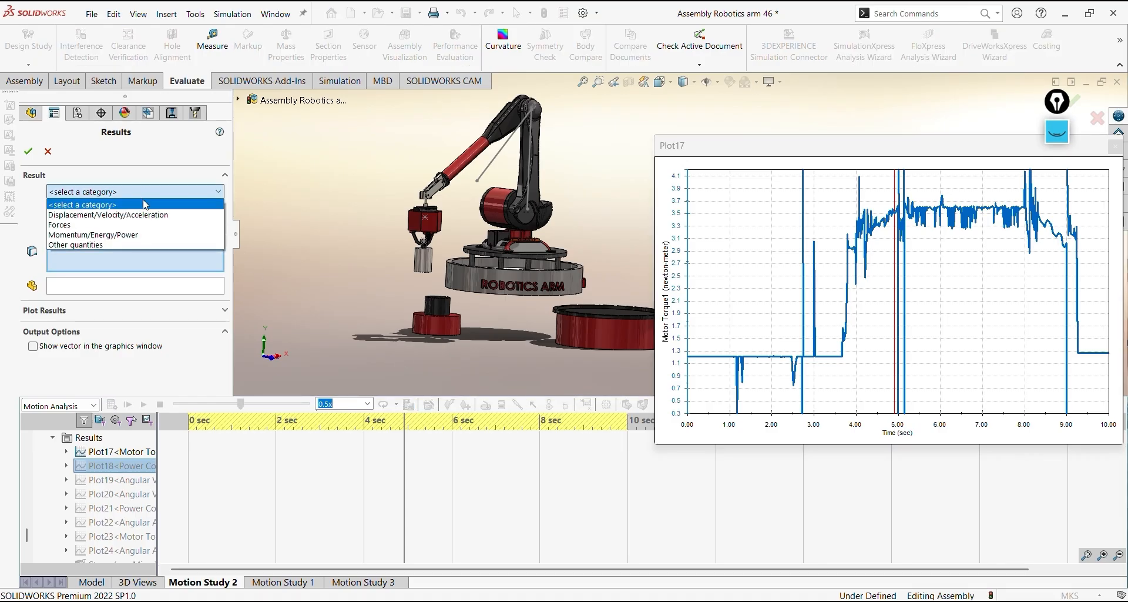
left_click(143, 215)
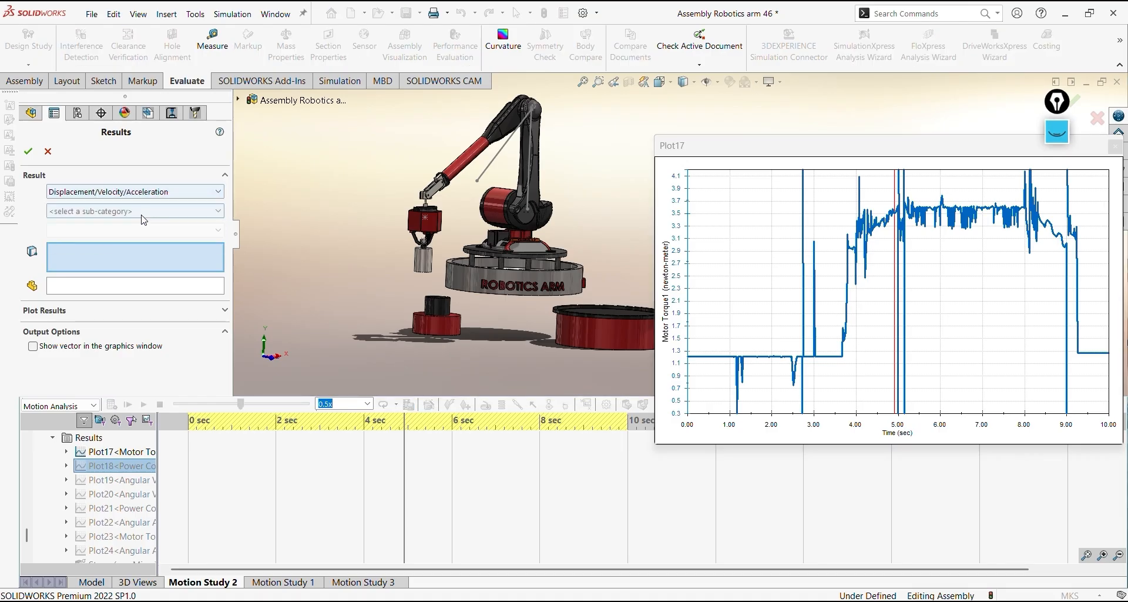
left_click(133, 212)
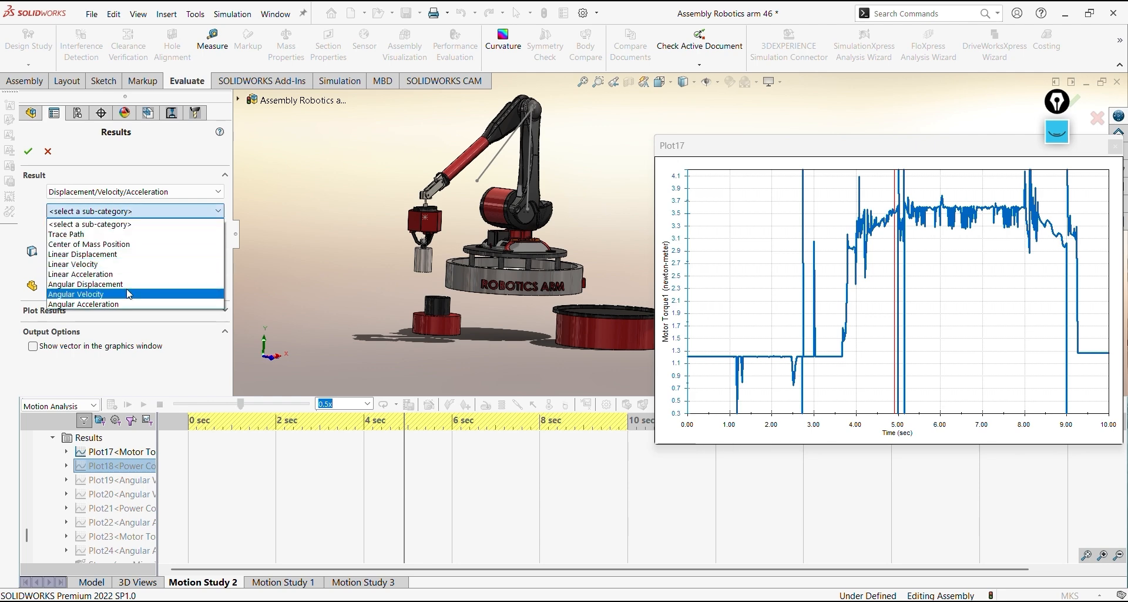
left_click(127, 293)
left_click(129, 230)
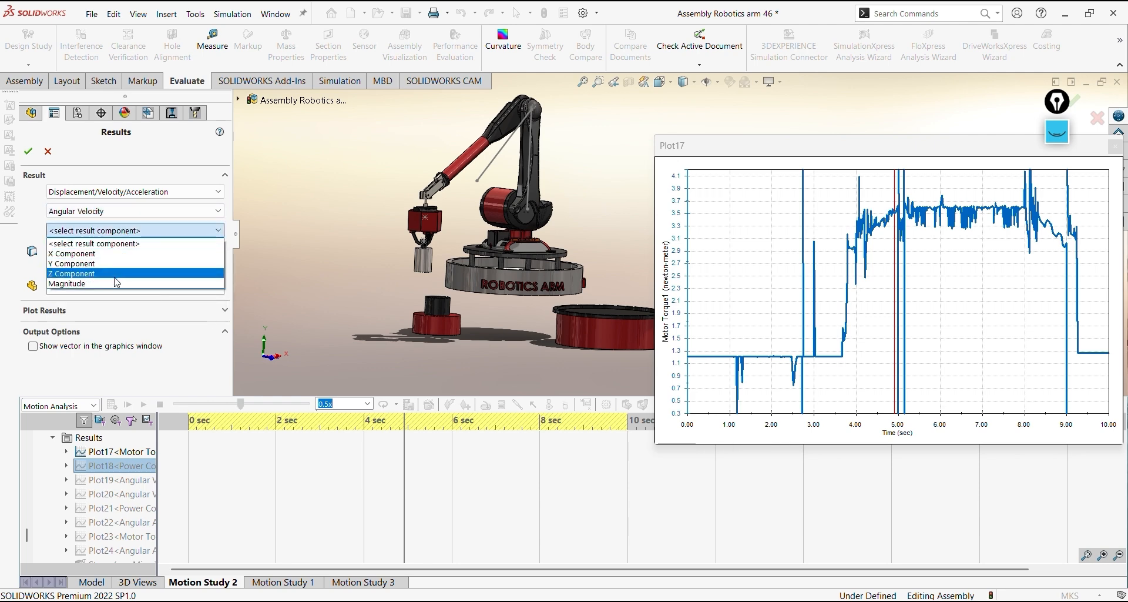
left_click(117, 283)
Select the round end face at the arm's upper joint for the angular velocity result and create it
mouse_move(405, 224)
middle_mouse_down()
mouse_move(424, 239)
mouse_move(352, 247)
mouse_move(408, 235)
middle_mouse_up()
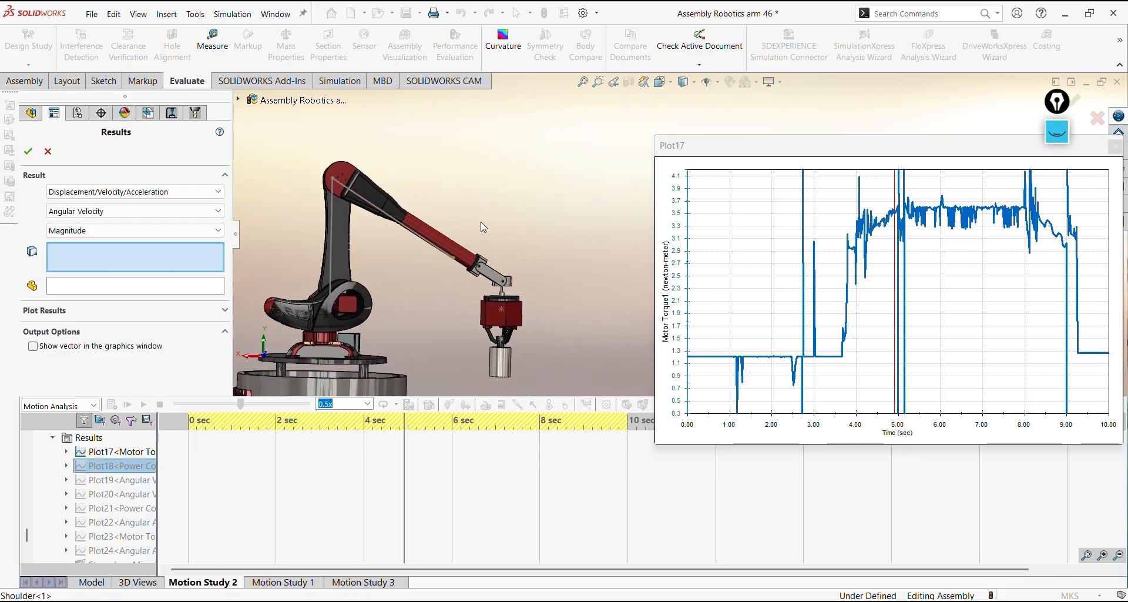
scroll(479, 219, "down", 2)
scroll(309, 157, "down", 4)
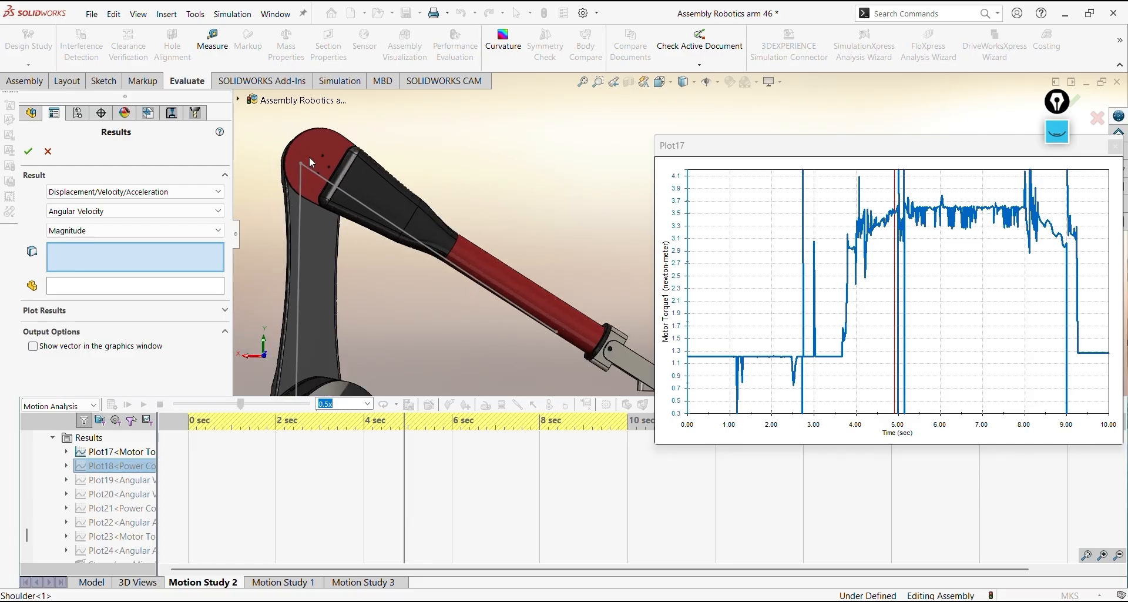
scroll(309, 156, "down", 1)
left_click(373, 152)
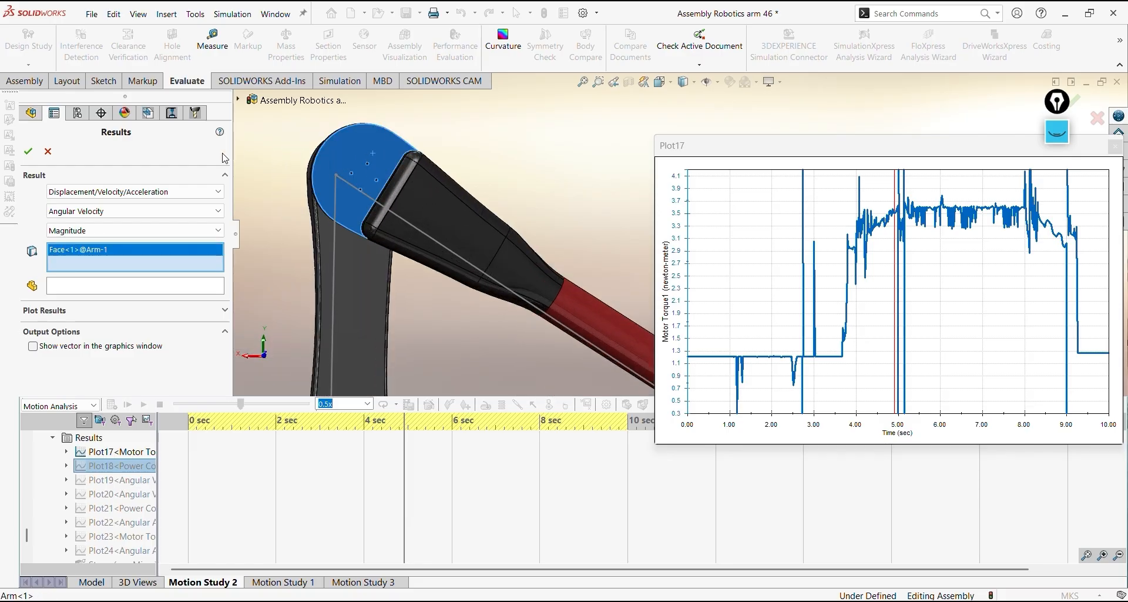
left_click(28, 152)
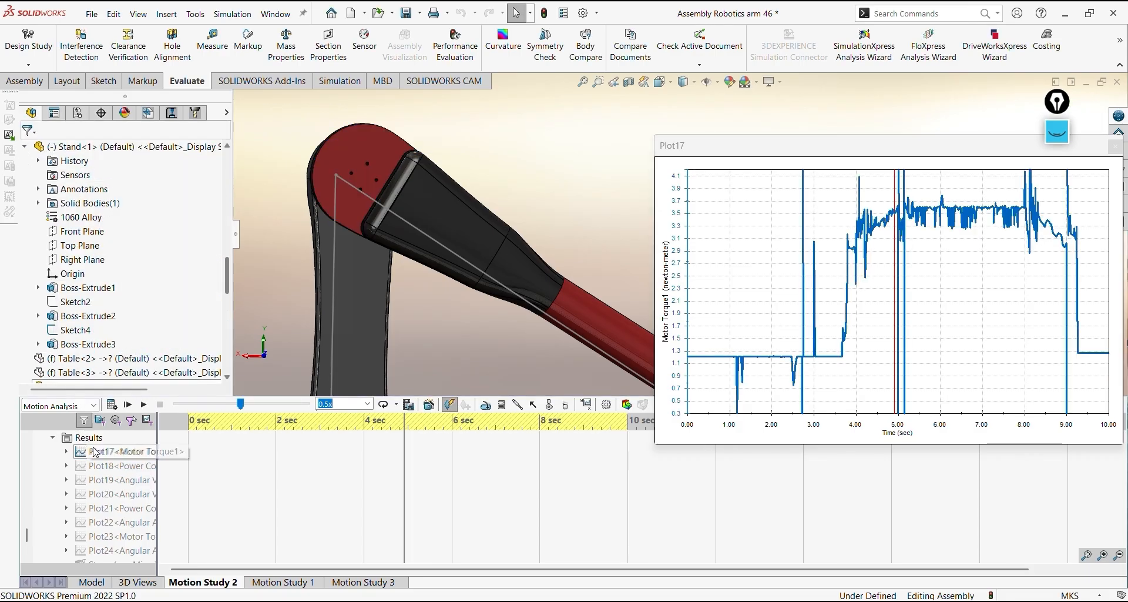
Show the existing Angular Velocity plot, Plot19, and examine the velocity between 4 and 5 sec
right_click(105, 486)
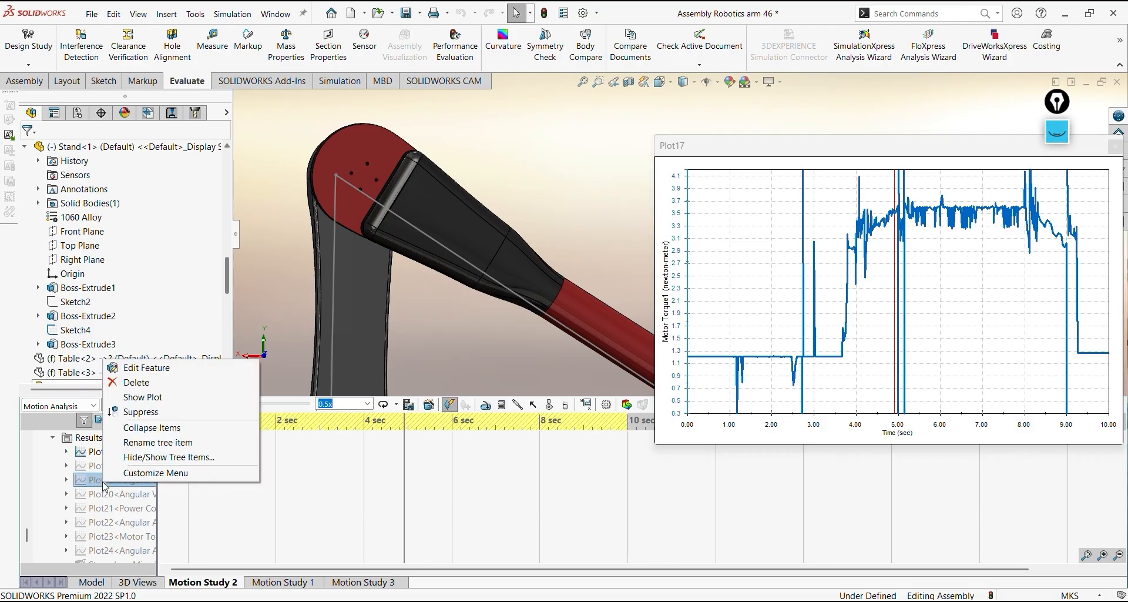
left_click(144, 397)
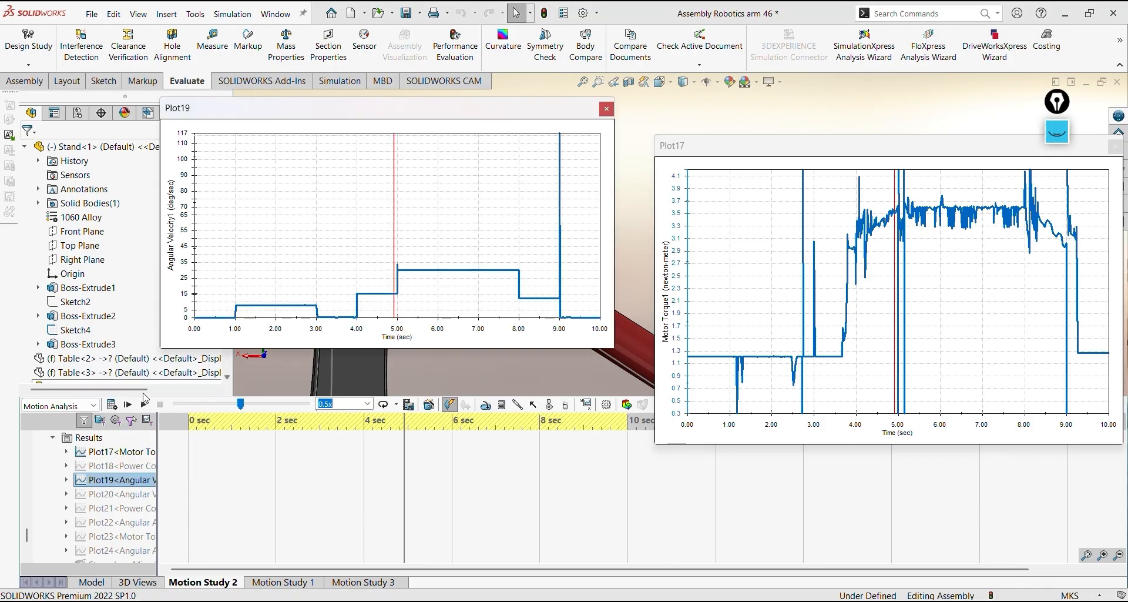
left_click(357, 172)
left_click(391, 172)
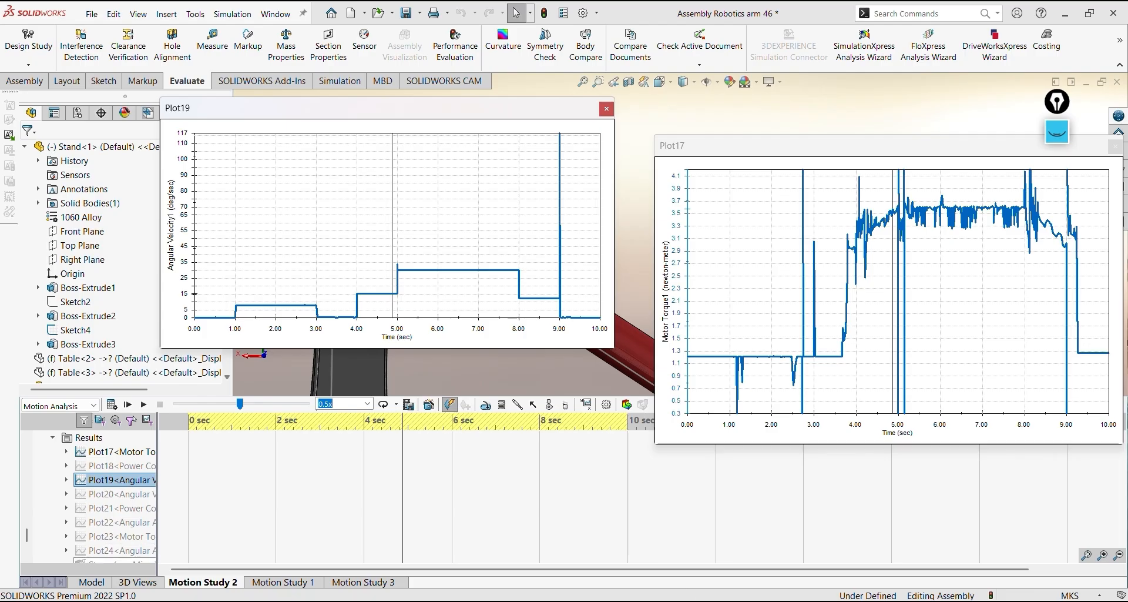
Switch to the photo viewer, bring up the 45° calculation in 2.jpg, and clear the old annotations from it
left_click(676, 600)
key("Left")
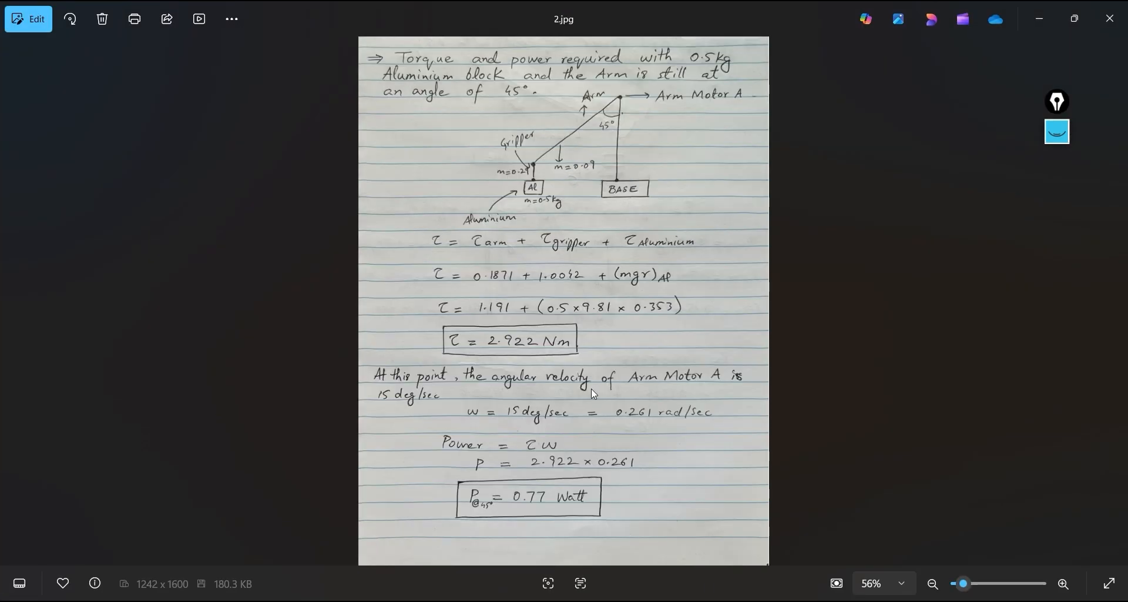
left_click(1058, 132)
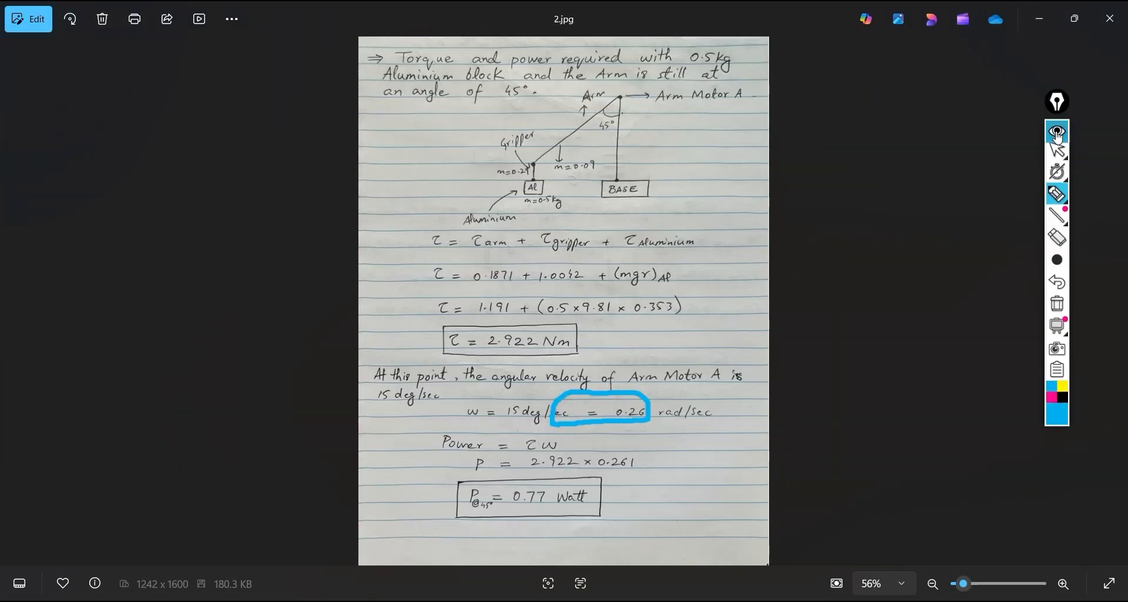
mouse_move(1056, 200)
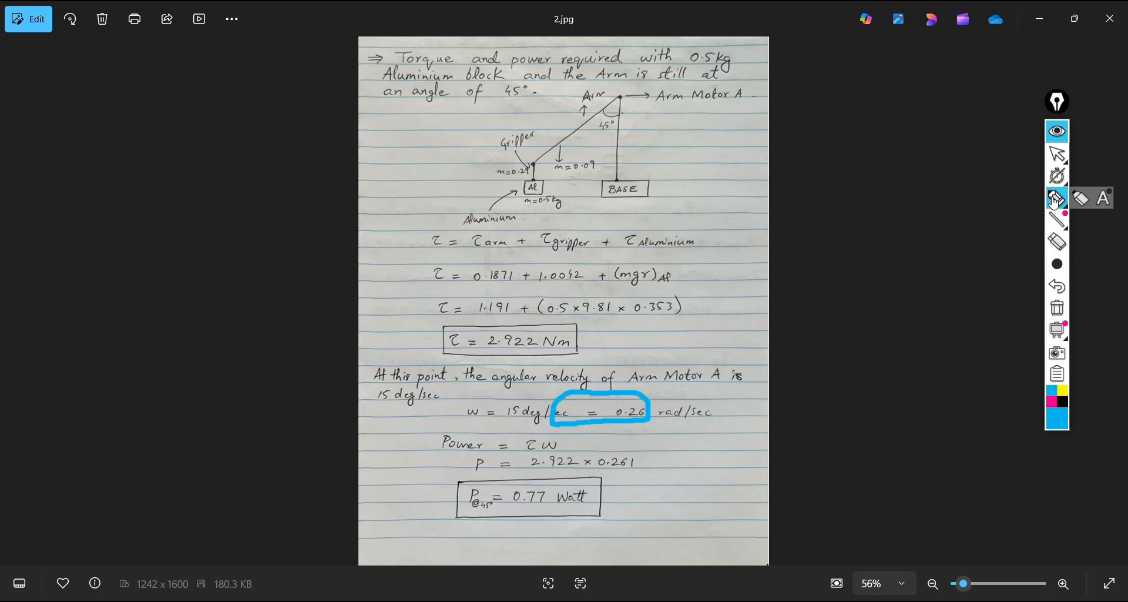
left_click(1058, 309)
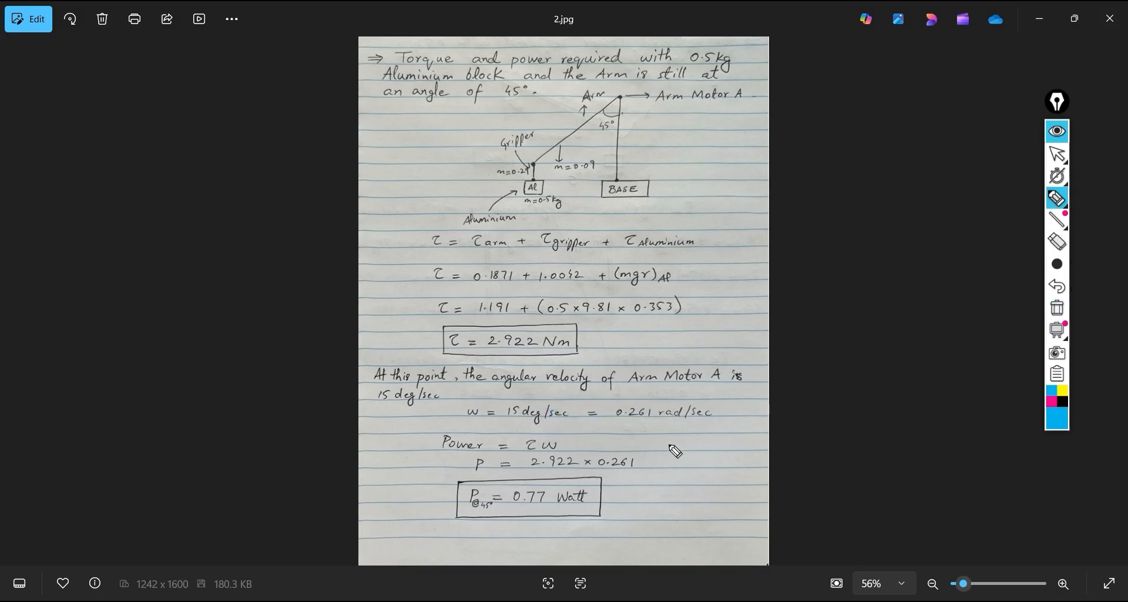
Mark the conversion of 15 deg/sec to 0.261 rad/sec and tick the 2.922 × 0.261 power calculation
mouse_move(458, 425)
left_mouse_down()
mouse_move(575, 427)
mouse_move(614, 379)
mouse_move(683, 389)
mouse_move(664, 404)
left_mouse_up()
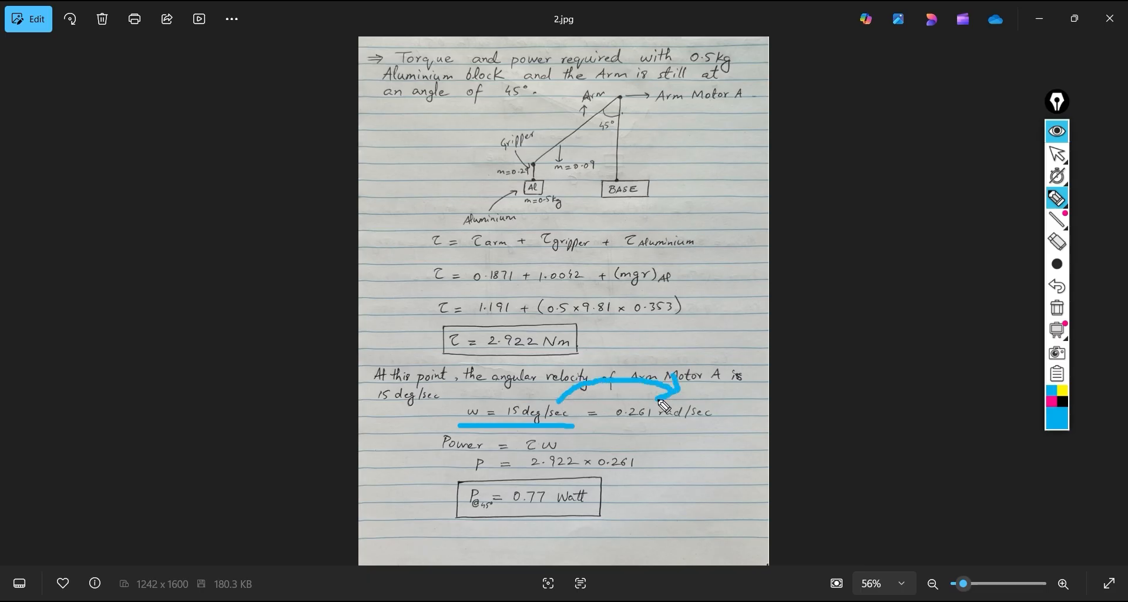
left_click_drag(607, 428, 711, 428)
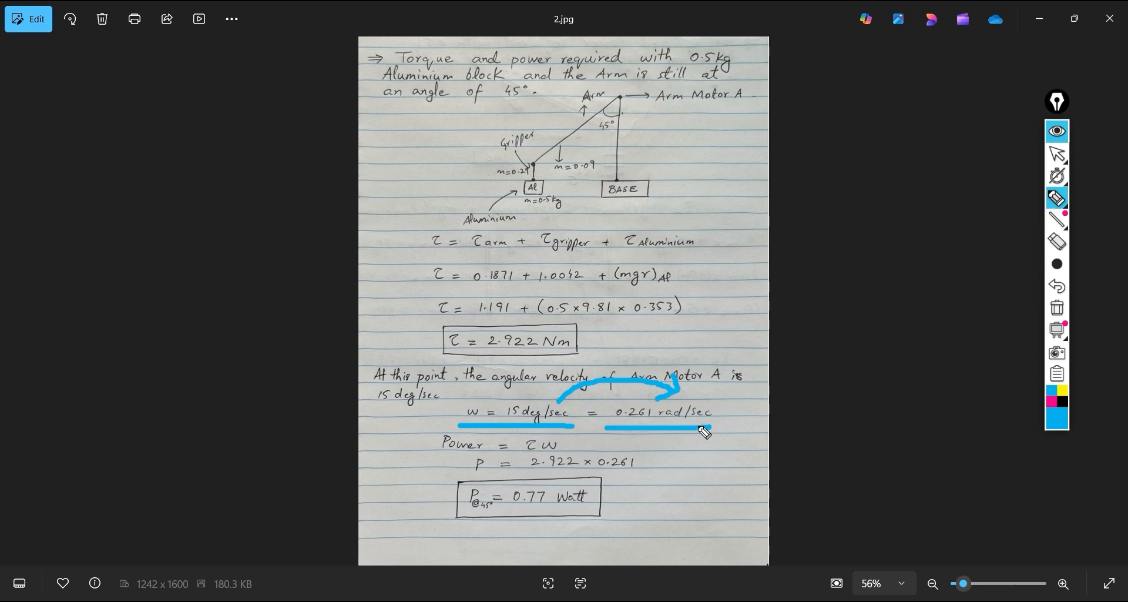
mouse_move(610, 428)
left_mouse_down()
mouse_move(614, 406)
mouse_move(726, 411)
mouse_move(624, 434)
mouse_move(684, 442)
left_mouse_up()
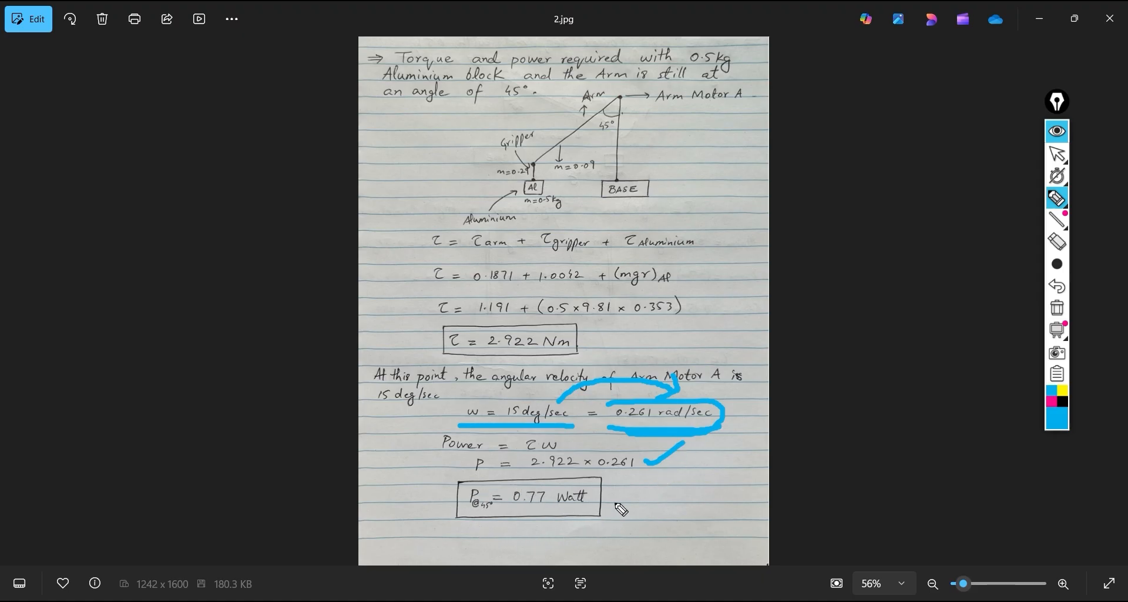
Write "≈ 0.8 W" beside the boxed 45° power result and hide the annotations
left_click_drag(615, 493, 646, 485)
mouse_move(613, 507)
left_mouse_down()
mouse_move(664, 496)
mouse_move(714, 462)
mouse_move(734, 482)
mouse_move(750, 461)
left_mouse_up()
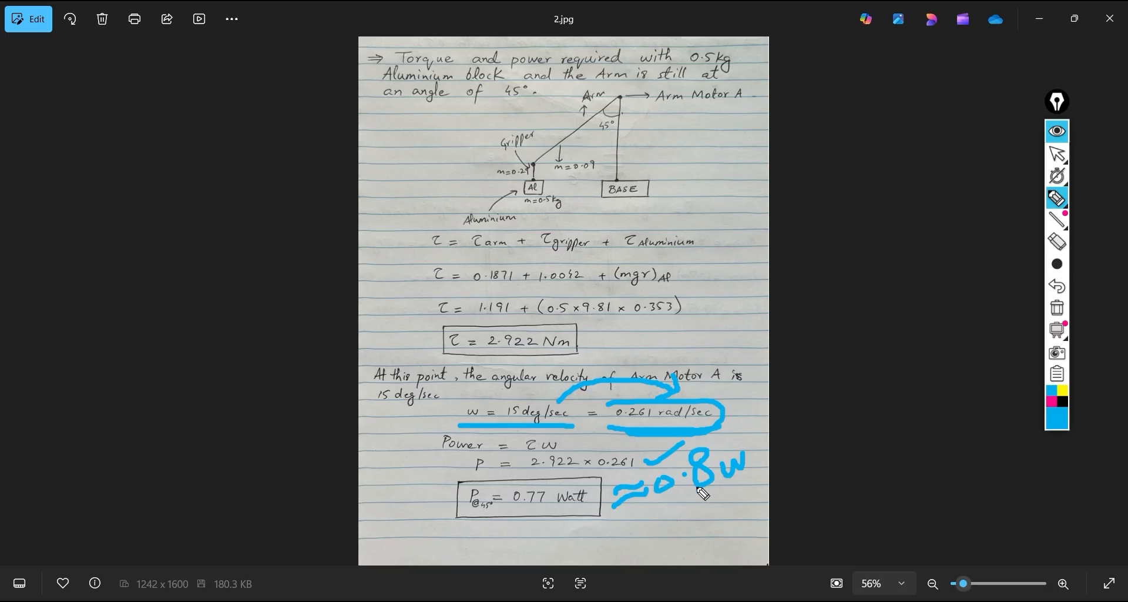
left_click(1058, 131)
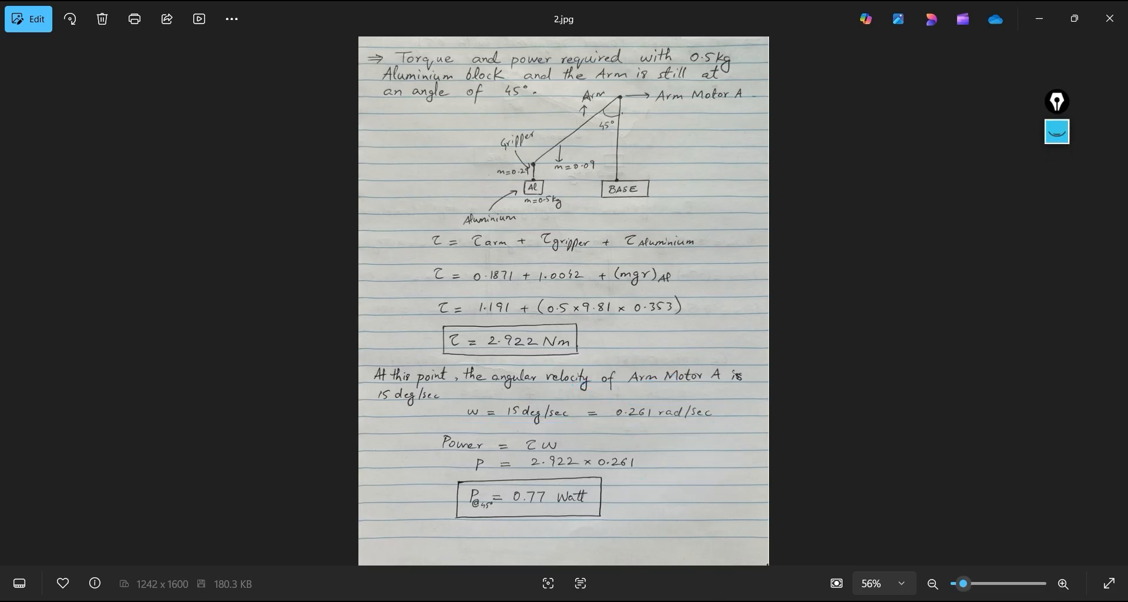
Return to SOLIDWORKS, replace Plot19 with the Power Consumption plot Plot18, and check its value just after 4 sec
key("alt+Tab")
left_click(606, 108)
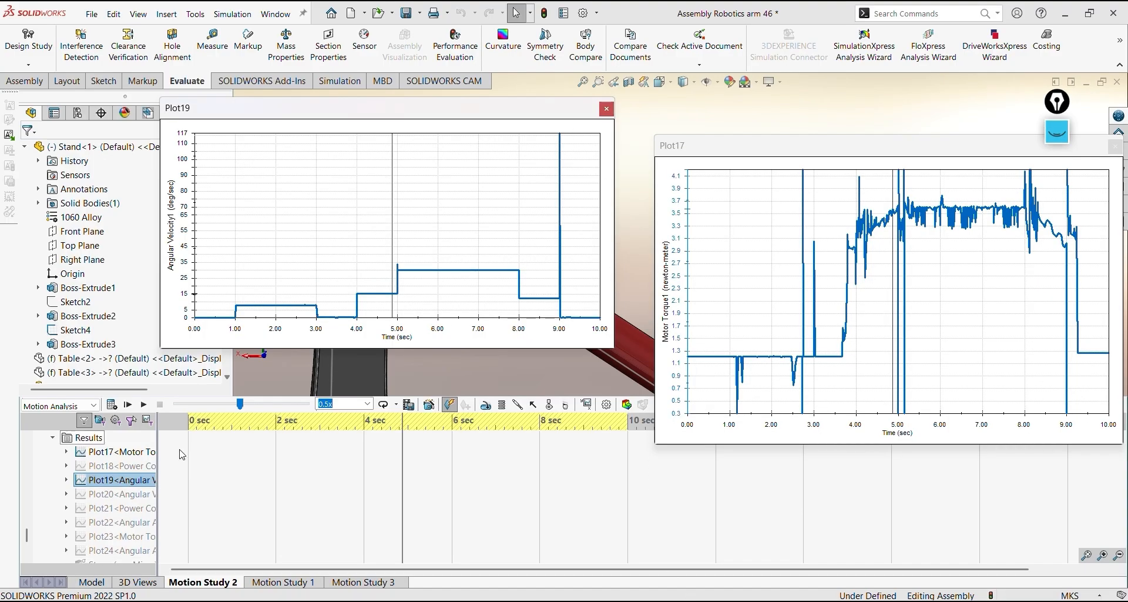
right_click(115, 470)
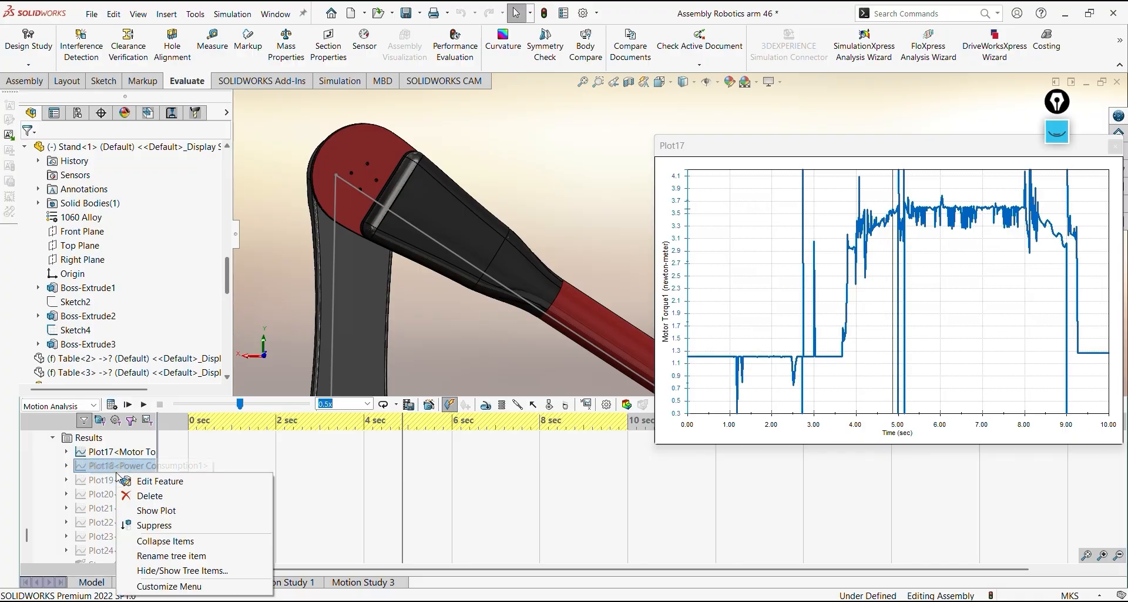
left_click(154, 510)
left_click_drag(405, 385, 407, 243)
mouse_move(377, 321)
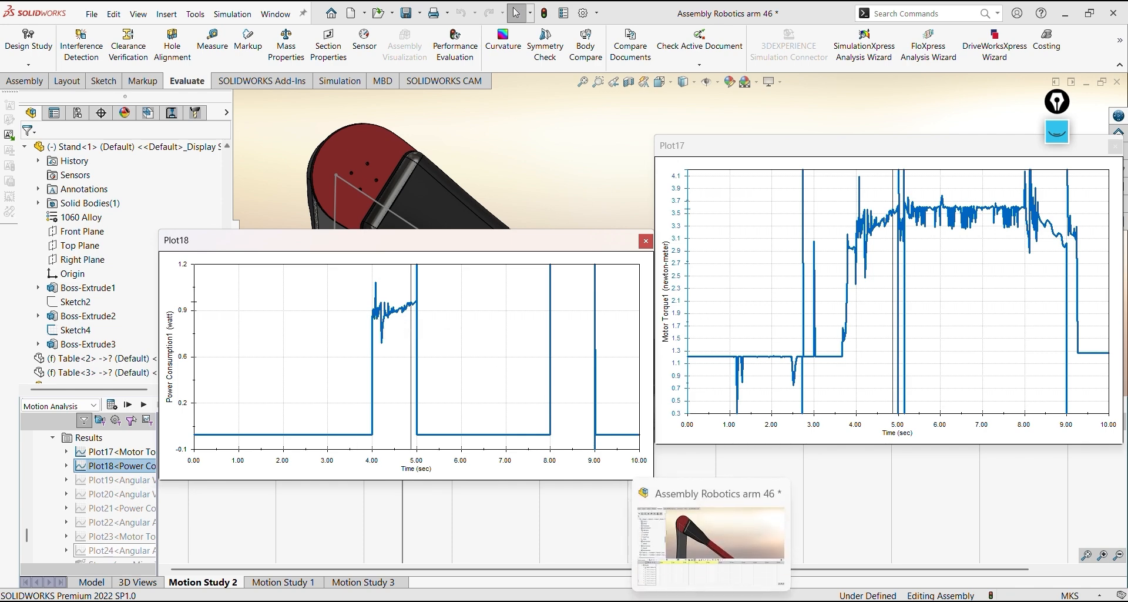
Switch to the 60° calculation in 3.jpg and underline the 15 deg/sec to 0.261 rad/sec line with an arrow to the 3.6 Nm torque
left_click(743, 601)
scroll(707, 462, "up", 1)
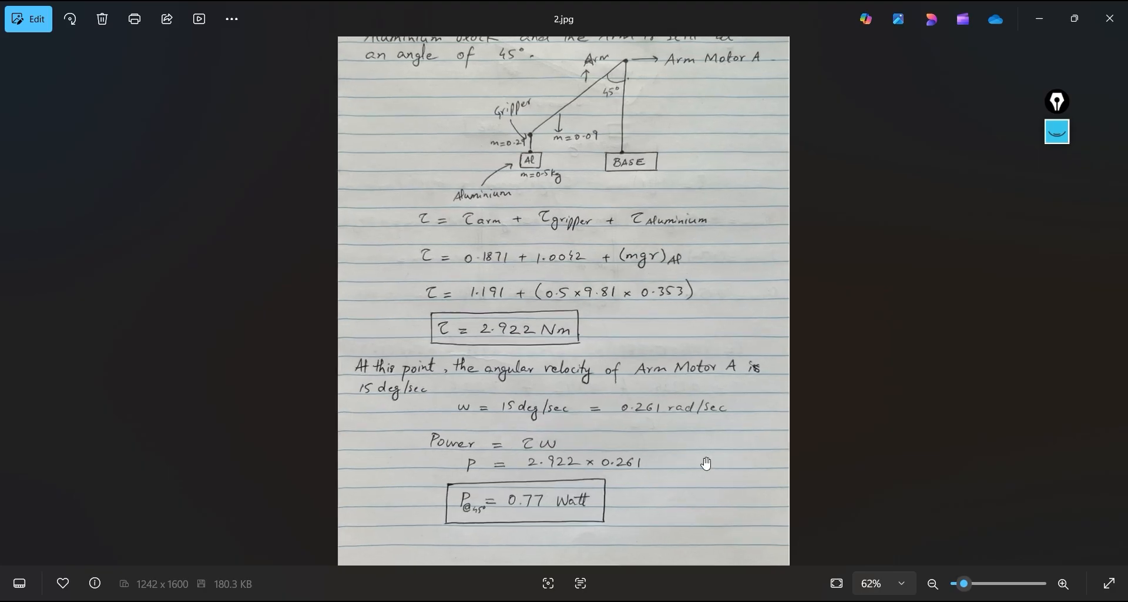
key("Right")
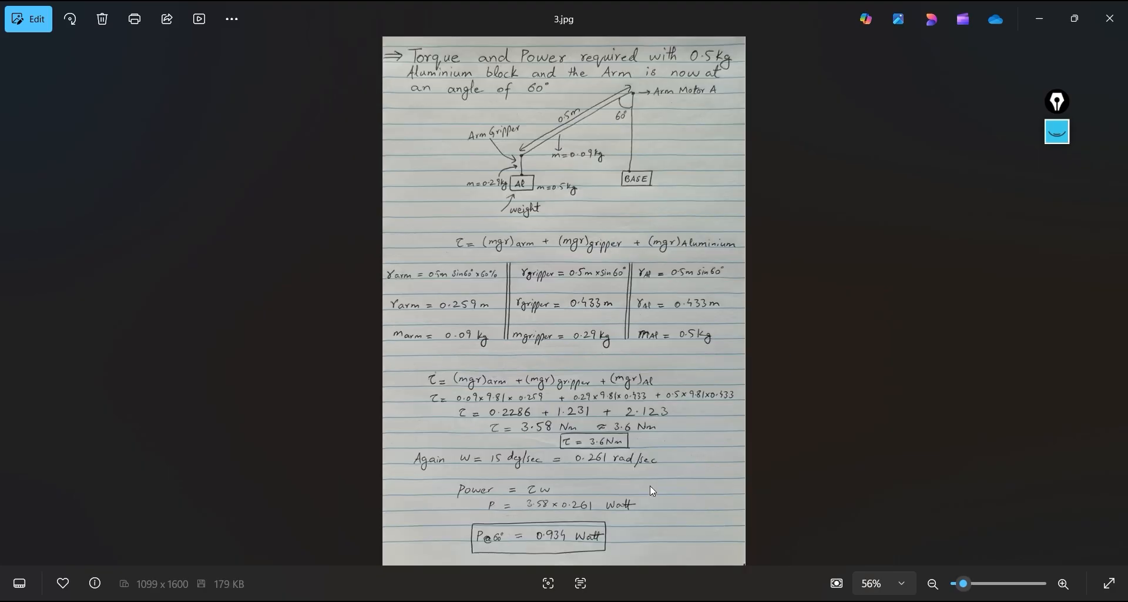
key("ctrl+shift+3")
mouse_move(405, 467)
left_mouse_down()
mouse_move(658, 476)
mouse_move(682, 460)
mouse_move(665, 438)
mouse_move(638, 441)
left_mouse_up()
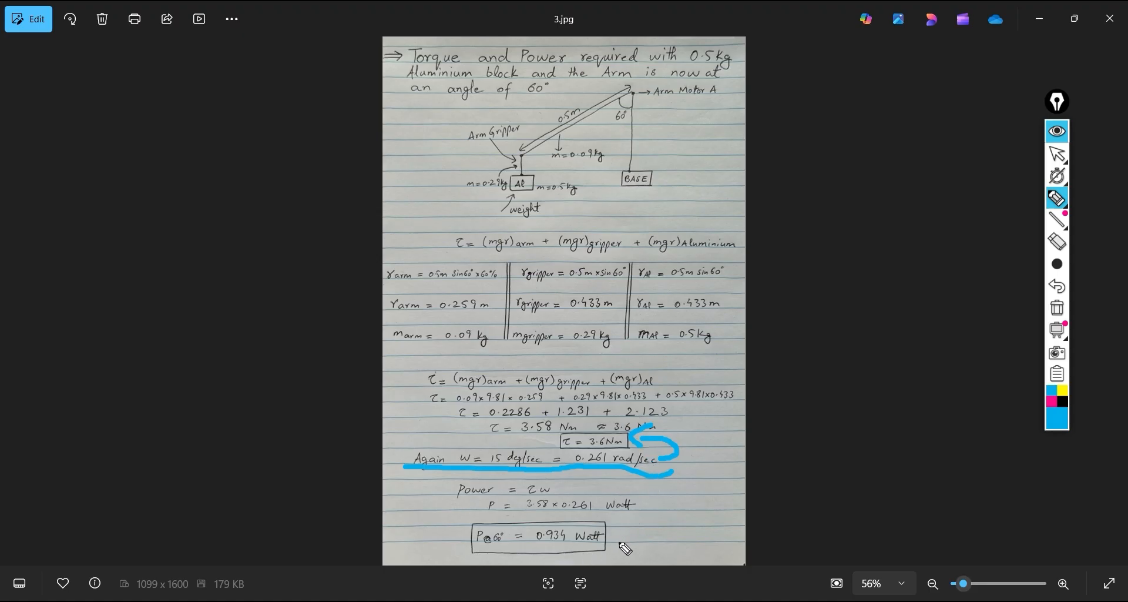
Write "≈ 0.9 W" beside the boxed 60° power result and hide the annotations
mouse_move(623, 534)
left_mouse_down()
mouse_move(651, 519)
mouse_move(651, 530)
mouse_move(705, 490)
mouse_move(710, 532)
mouse_move(743, 500)
left_mouse_up()
left_click(694, 524)
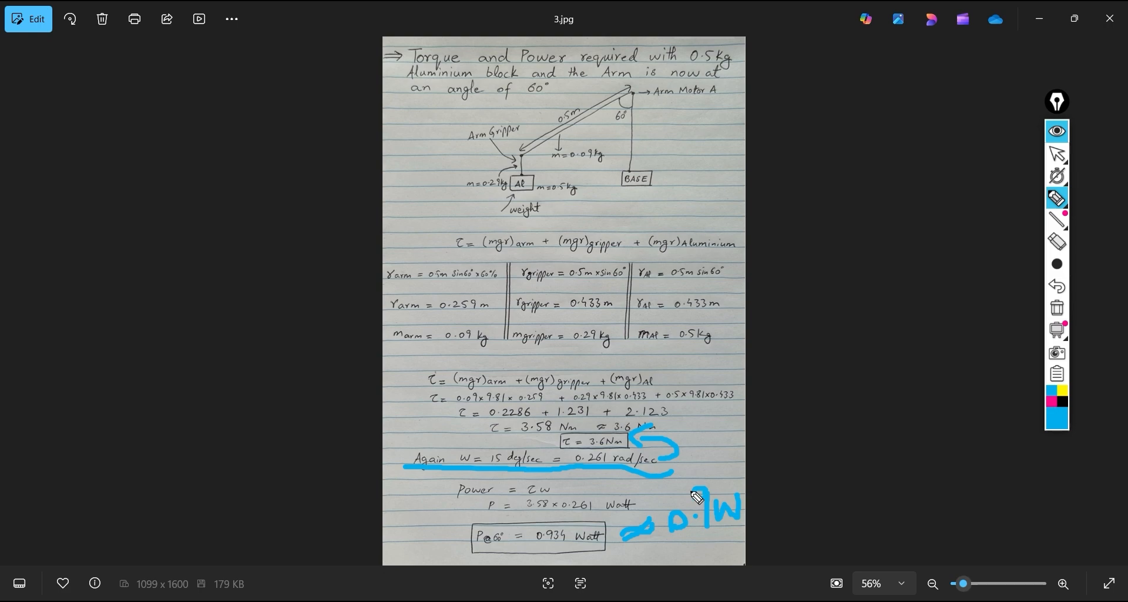
left_click(1058, 131)
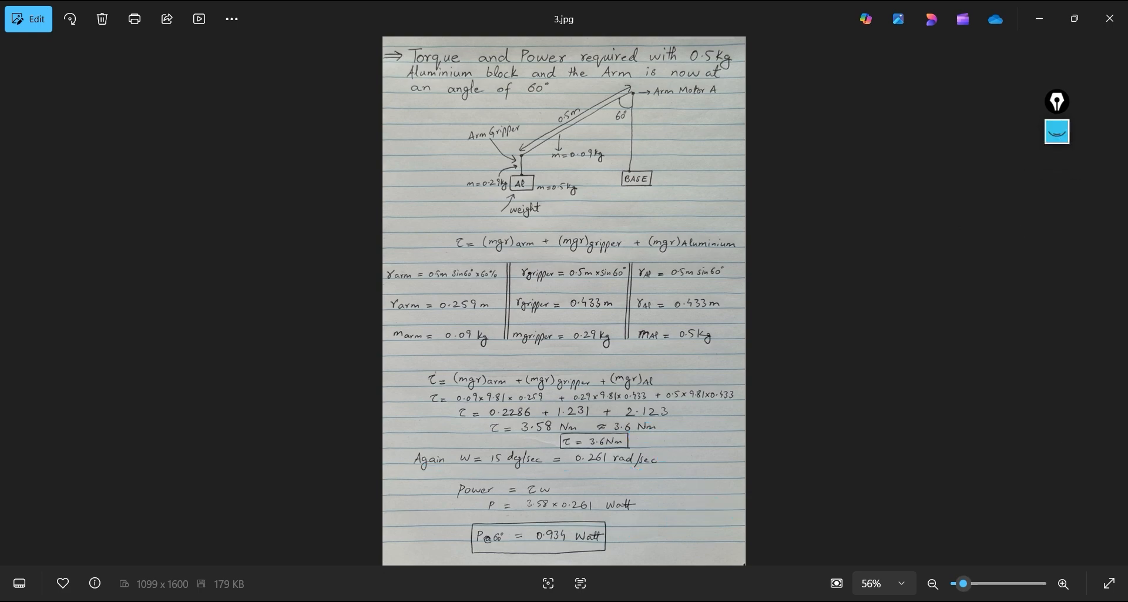
Return to SOLIDWORKS, check Plot18's power consumption at about 5 sec against the 60° calculation, and close the plot
key("alt+Tab")
mouse_move(417, 306)
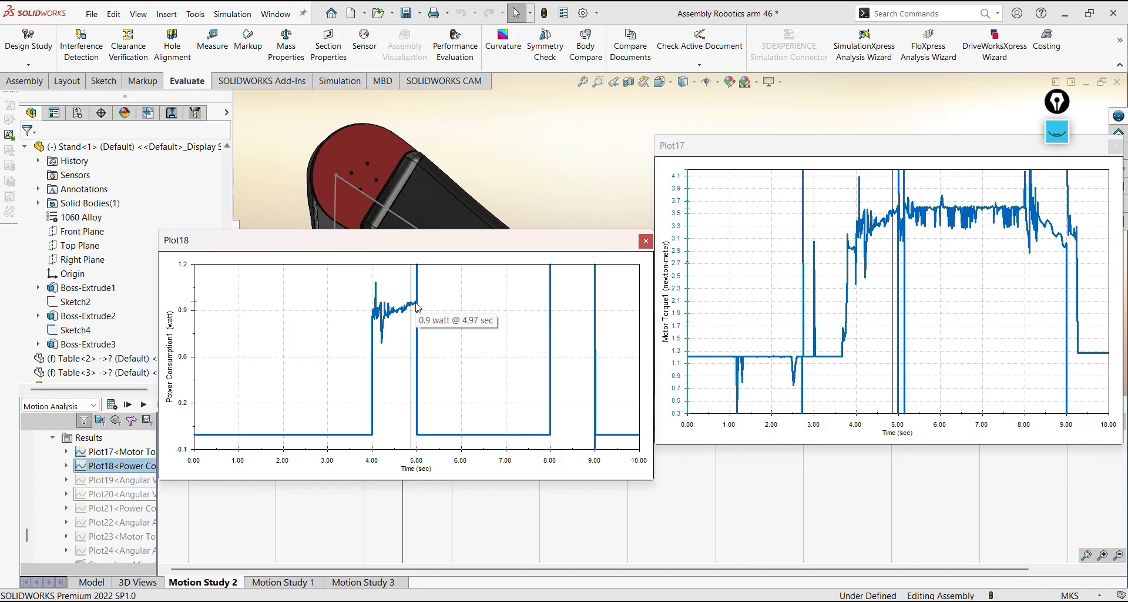
left_click(644, 242)
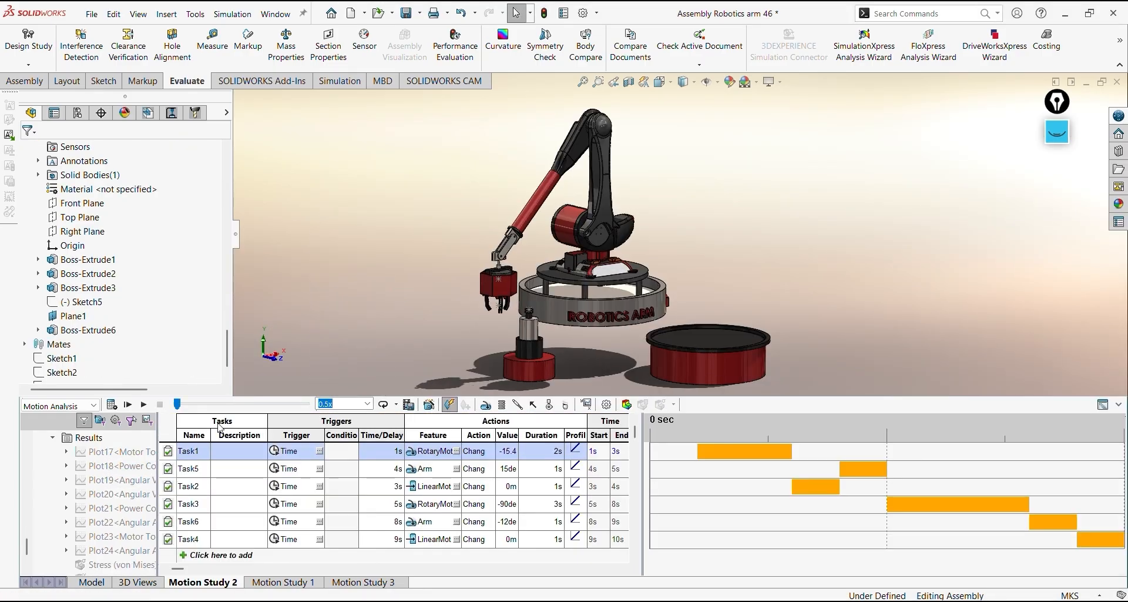
Play the Motion Study 2 animation
left_click(144, 404)
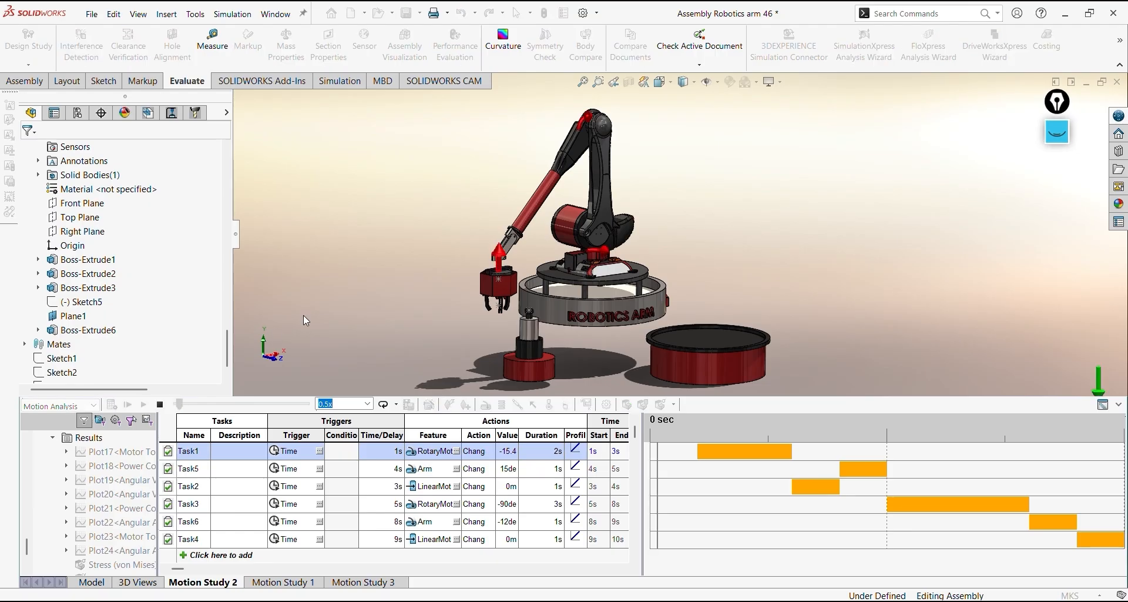